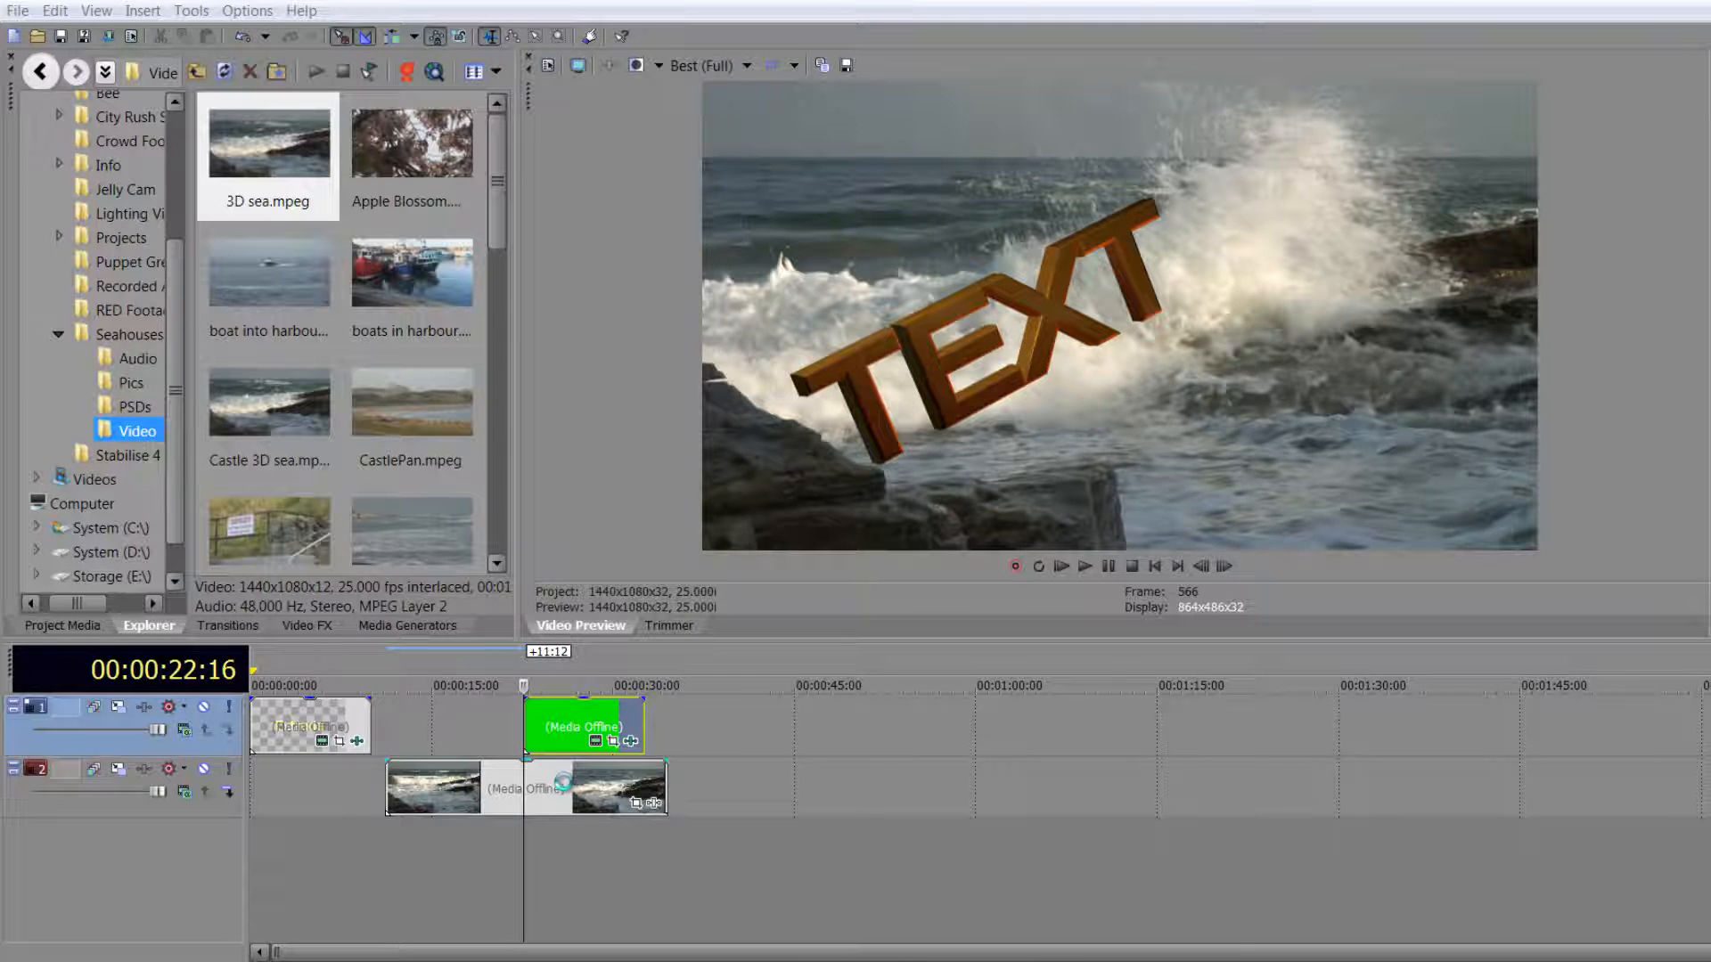
- Move the sea video clip from track 2 onto track 1, into the empty space following the green clip
left_click(563, 784)
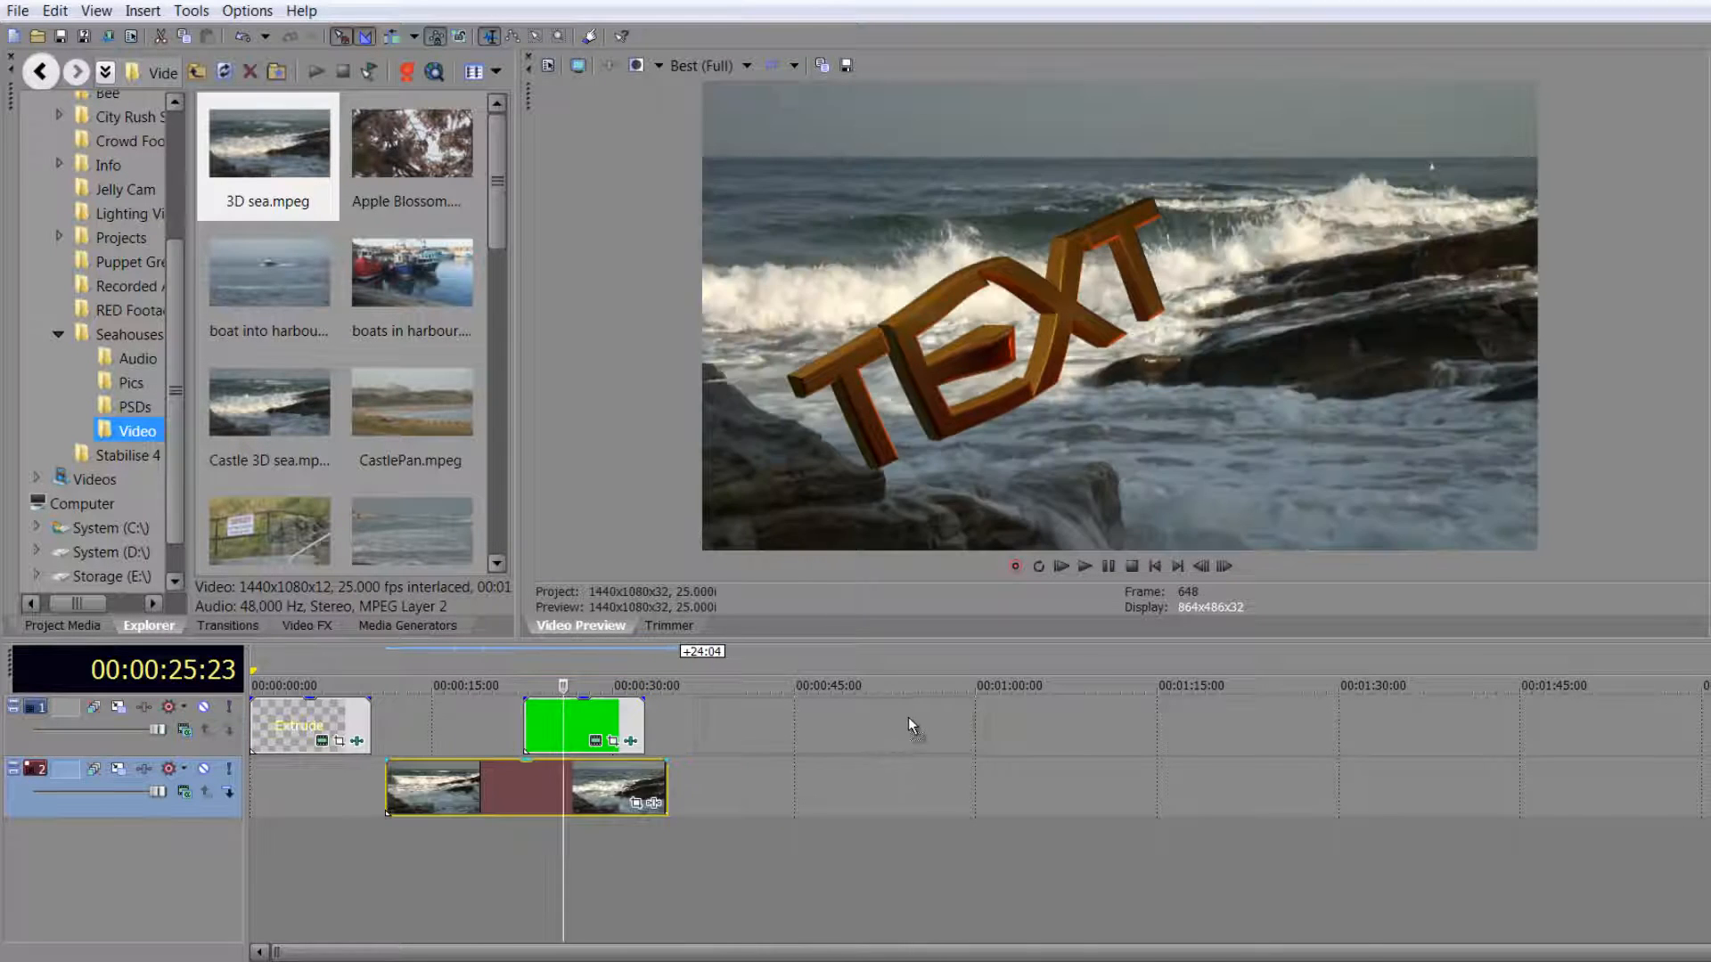
left_click_drag(560, 786, 811, 763)
left_click(883, 725)
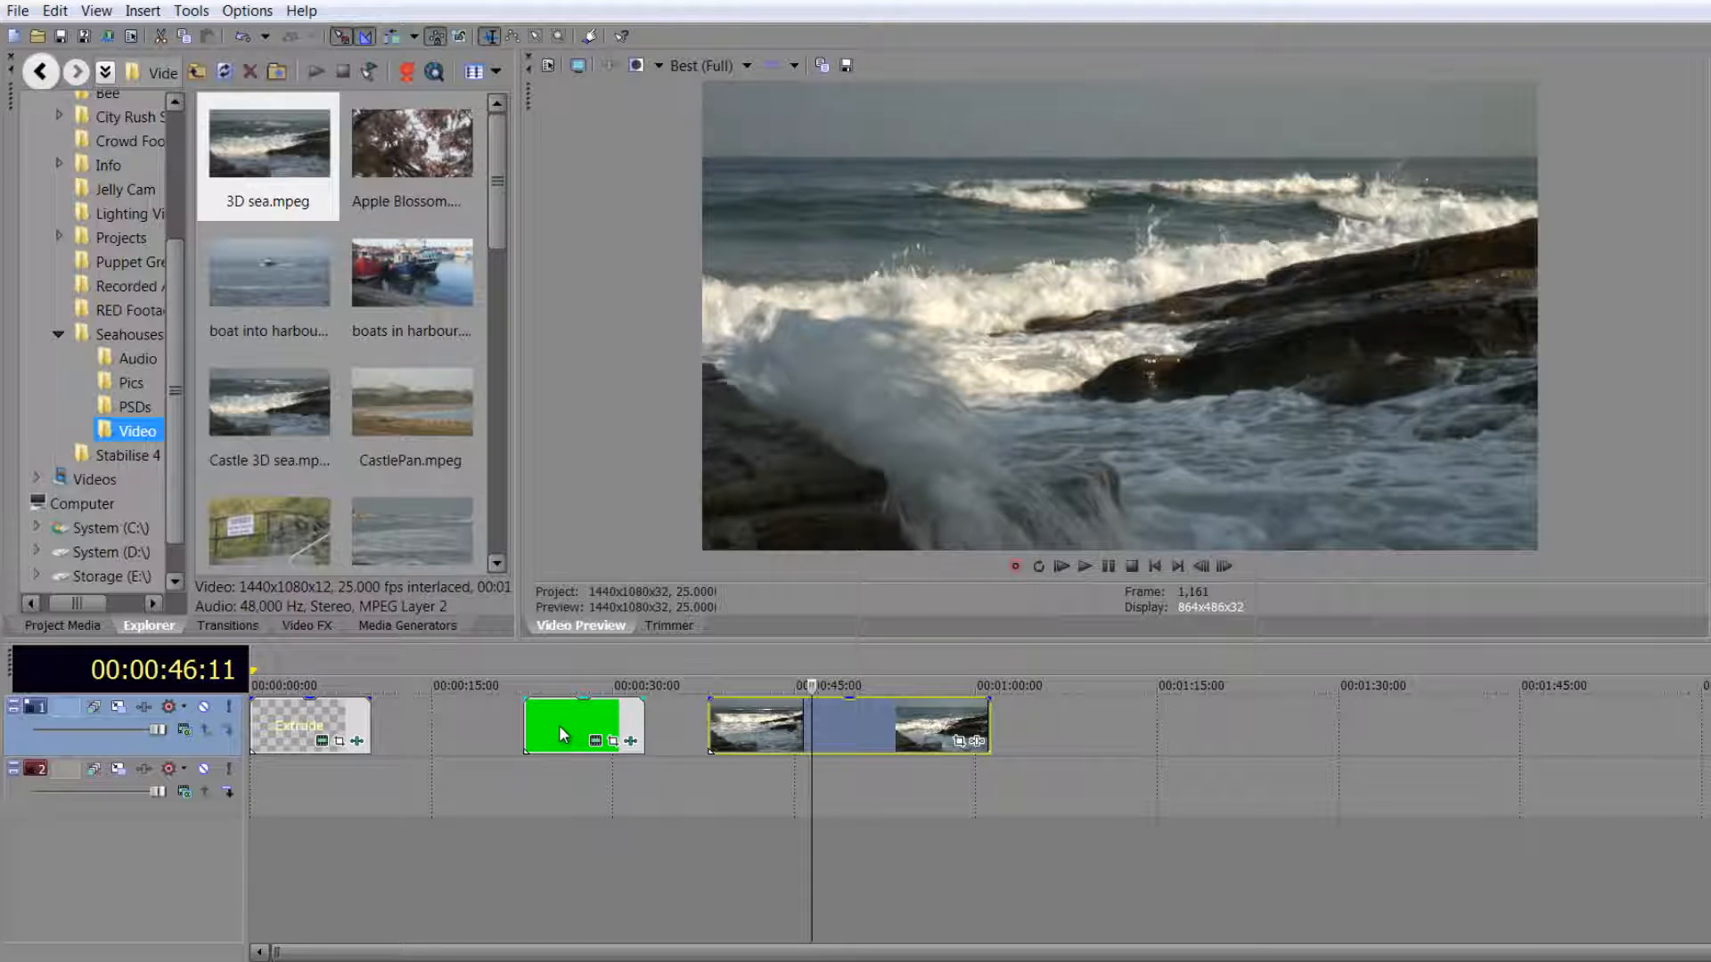
- Send the sea clip on track 1 to HitFilm for editing
left_click(790, 726)
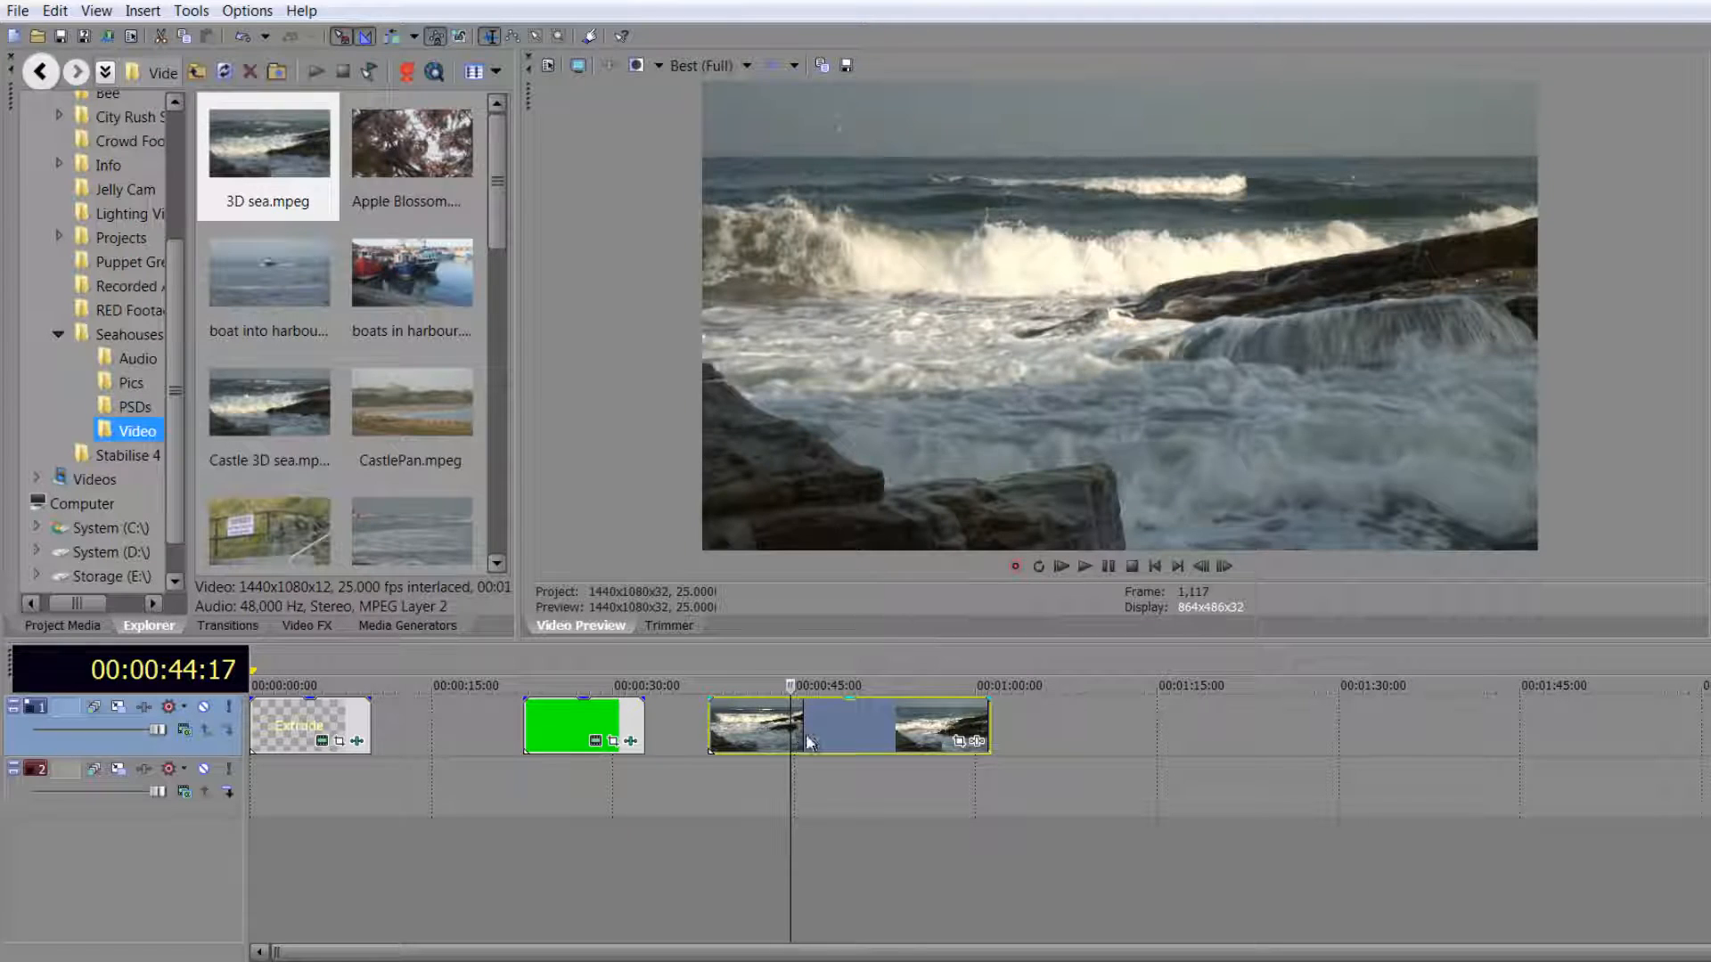
right_click(809, 732)
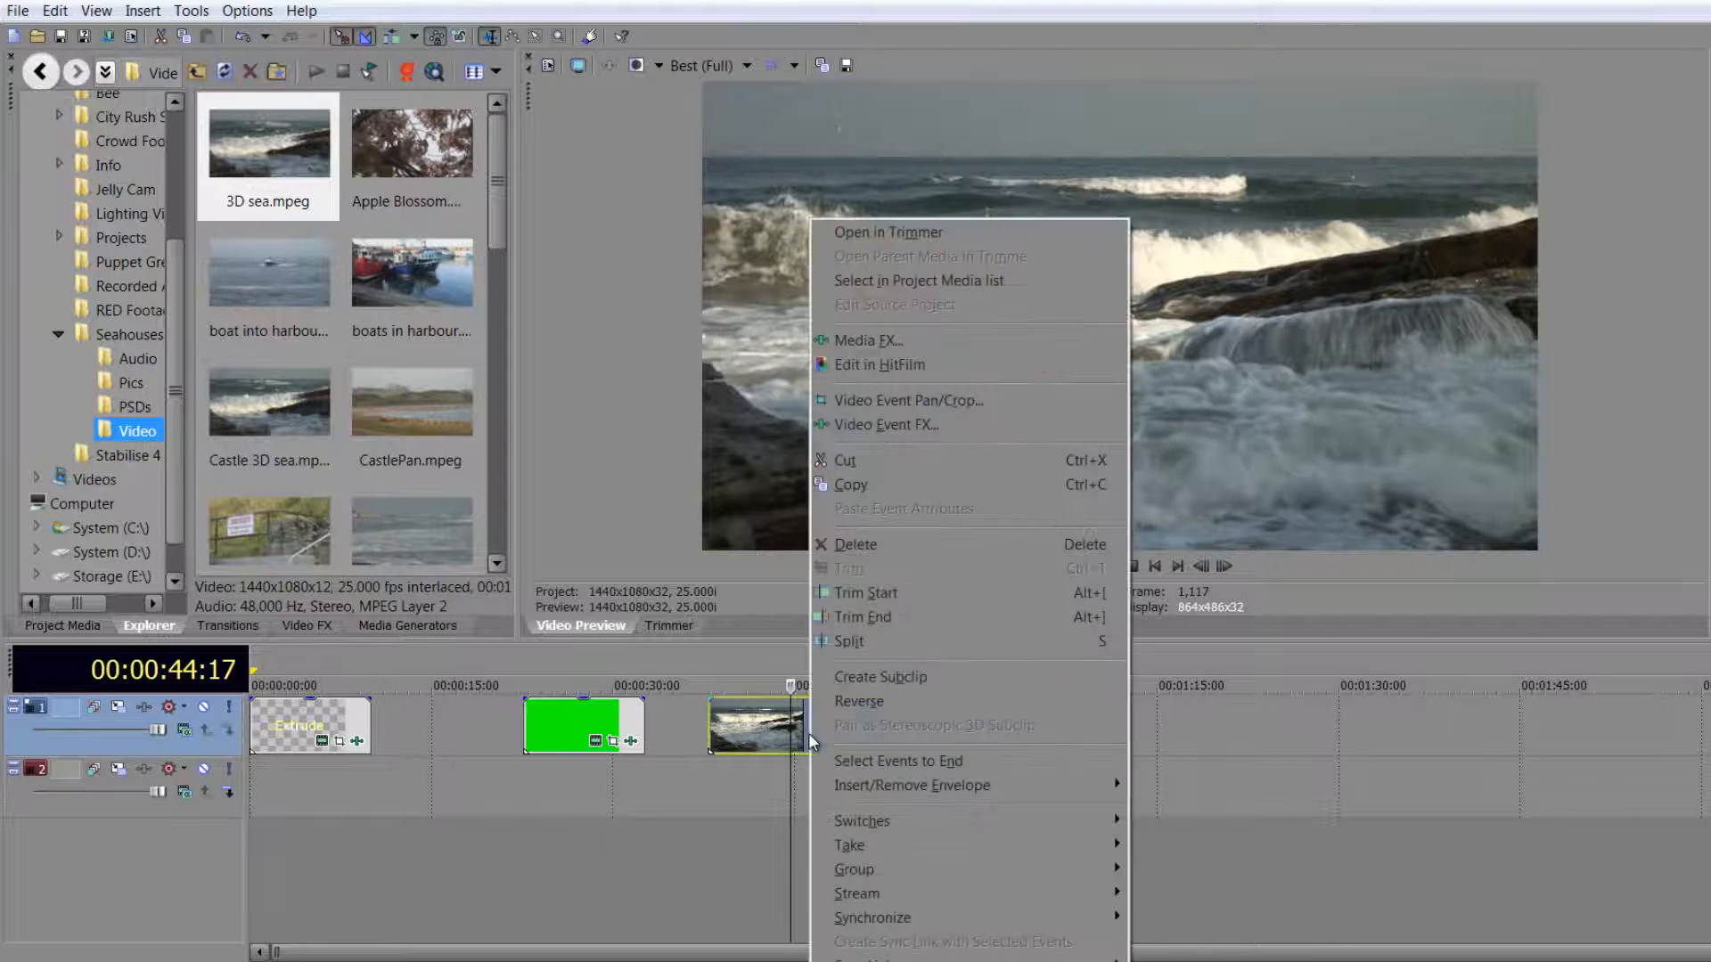
left_click(874, 365)
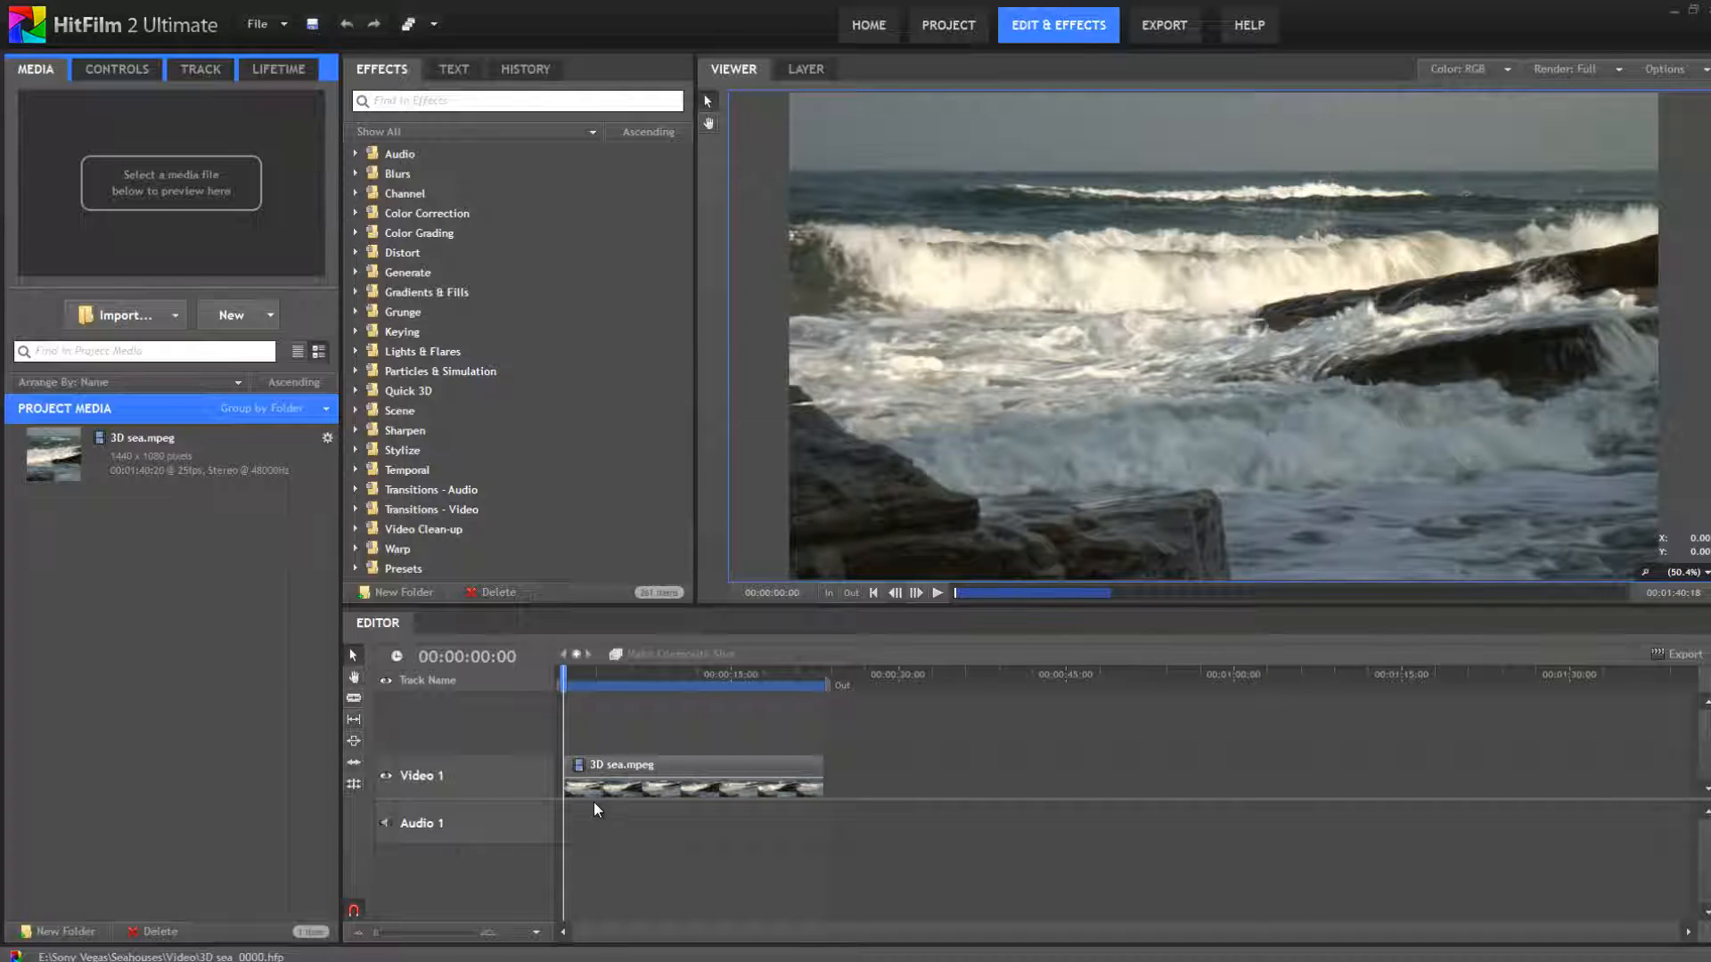
- Convert the 3D sea.mpeg clip into a composite shot named 3D sea.mpeg Composite Shot, using the selected clip's properties and leaving effects here
left_click(653, 796)
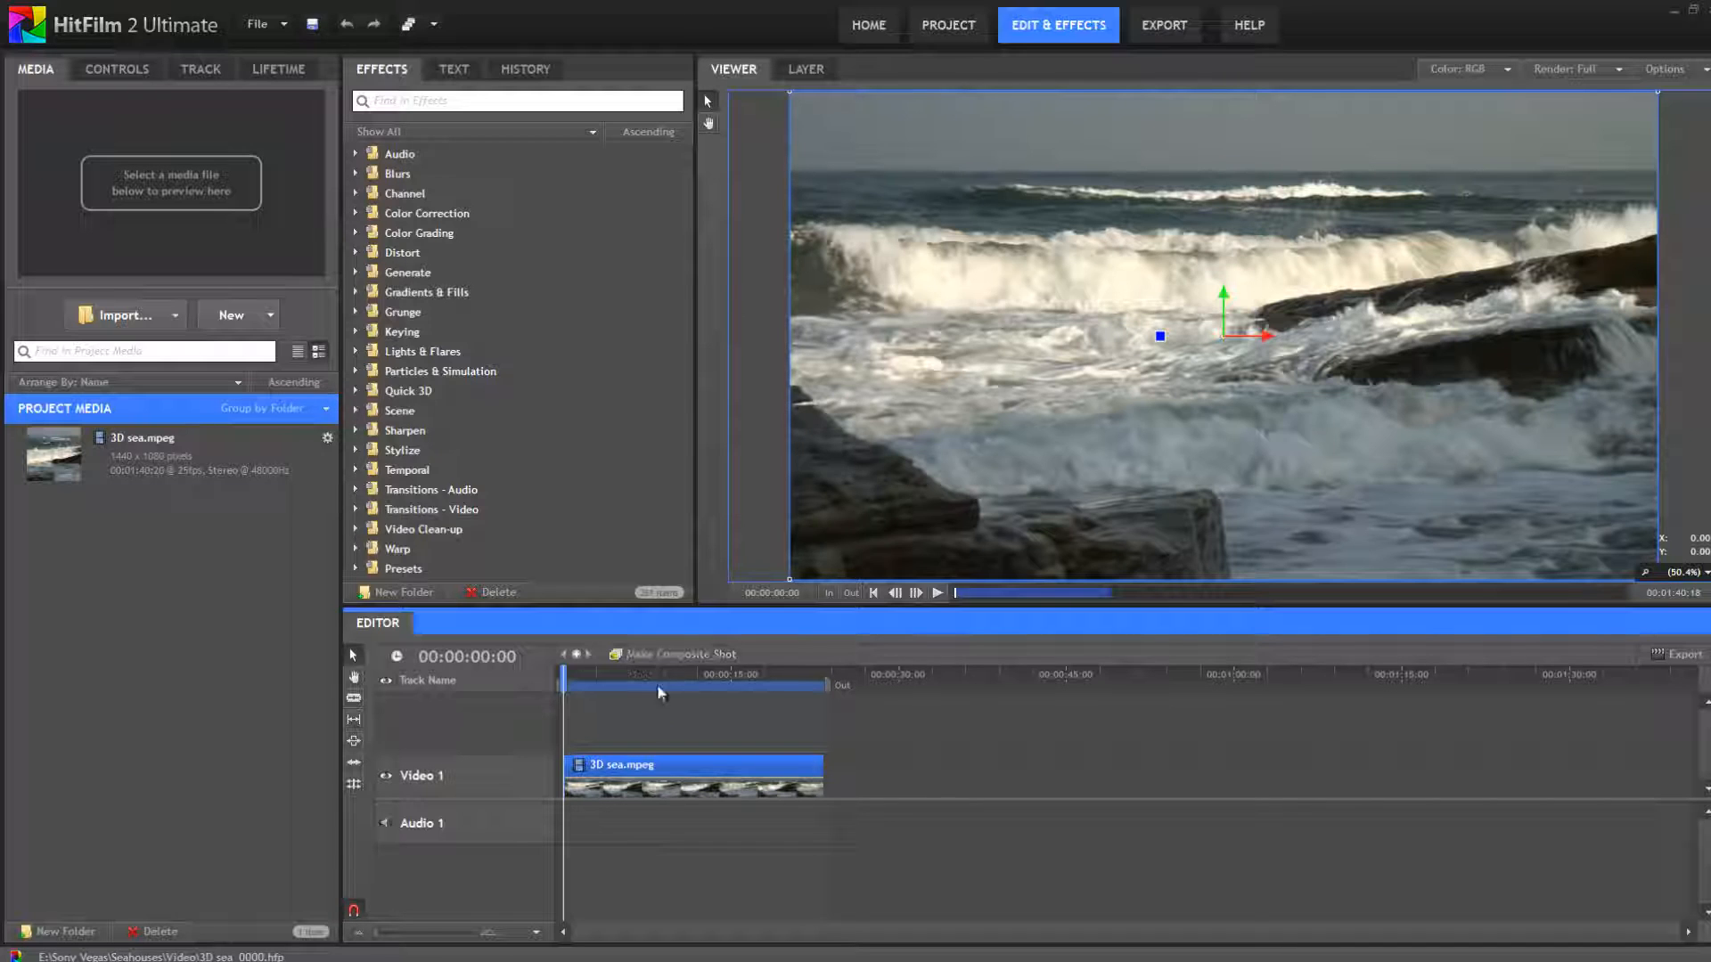
right_click(678, 796)
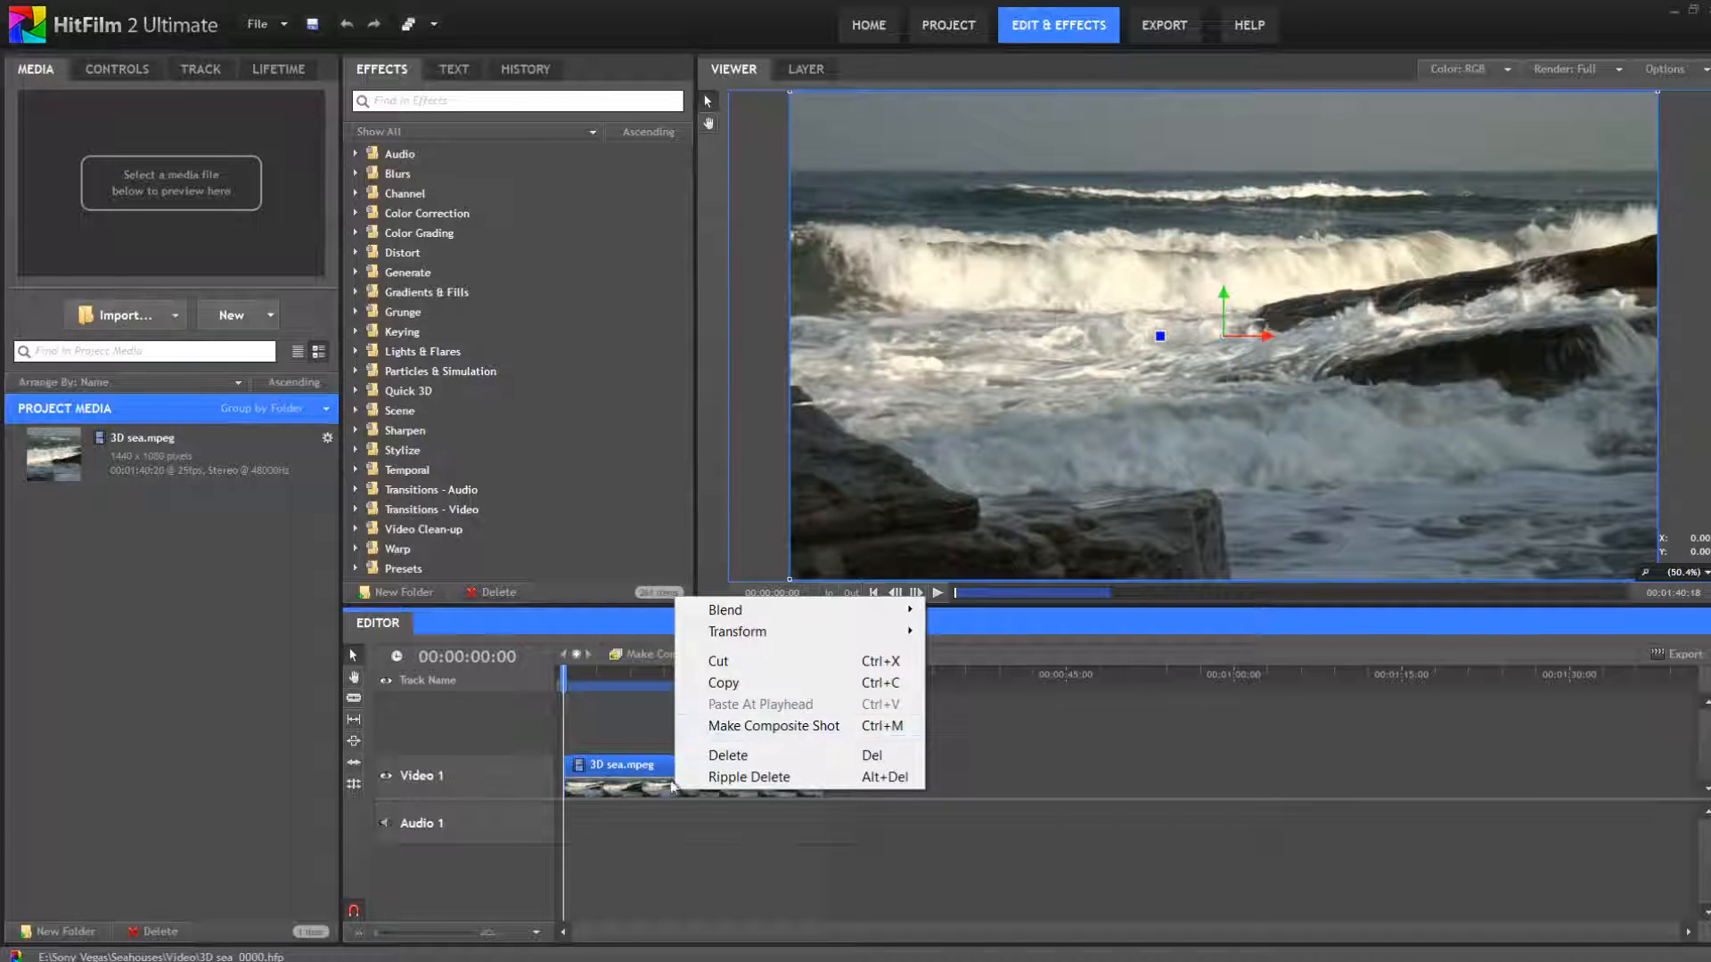
left_click(672, 790)
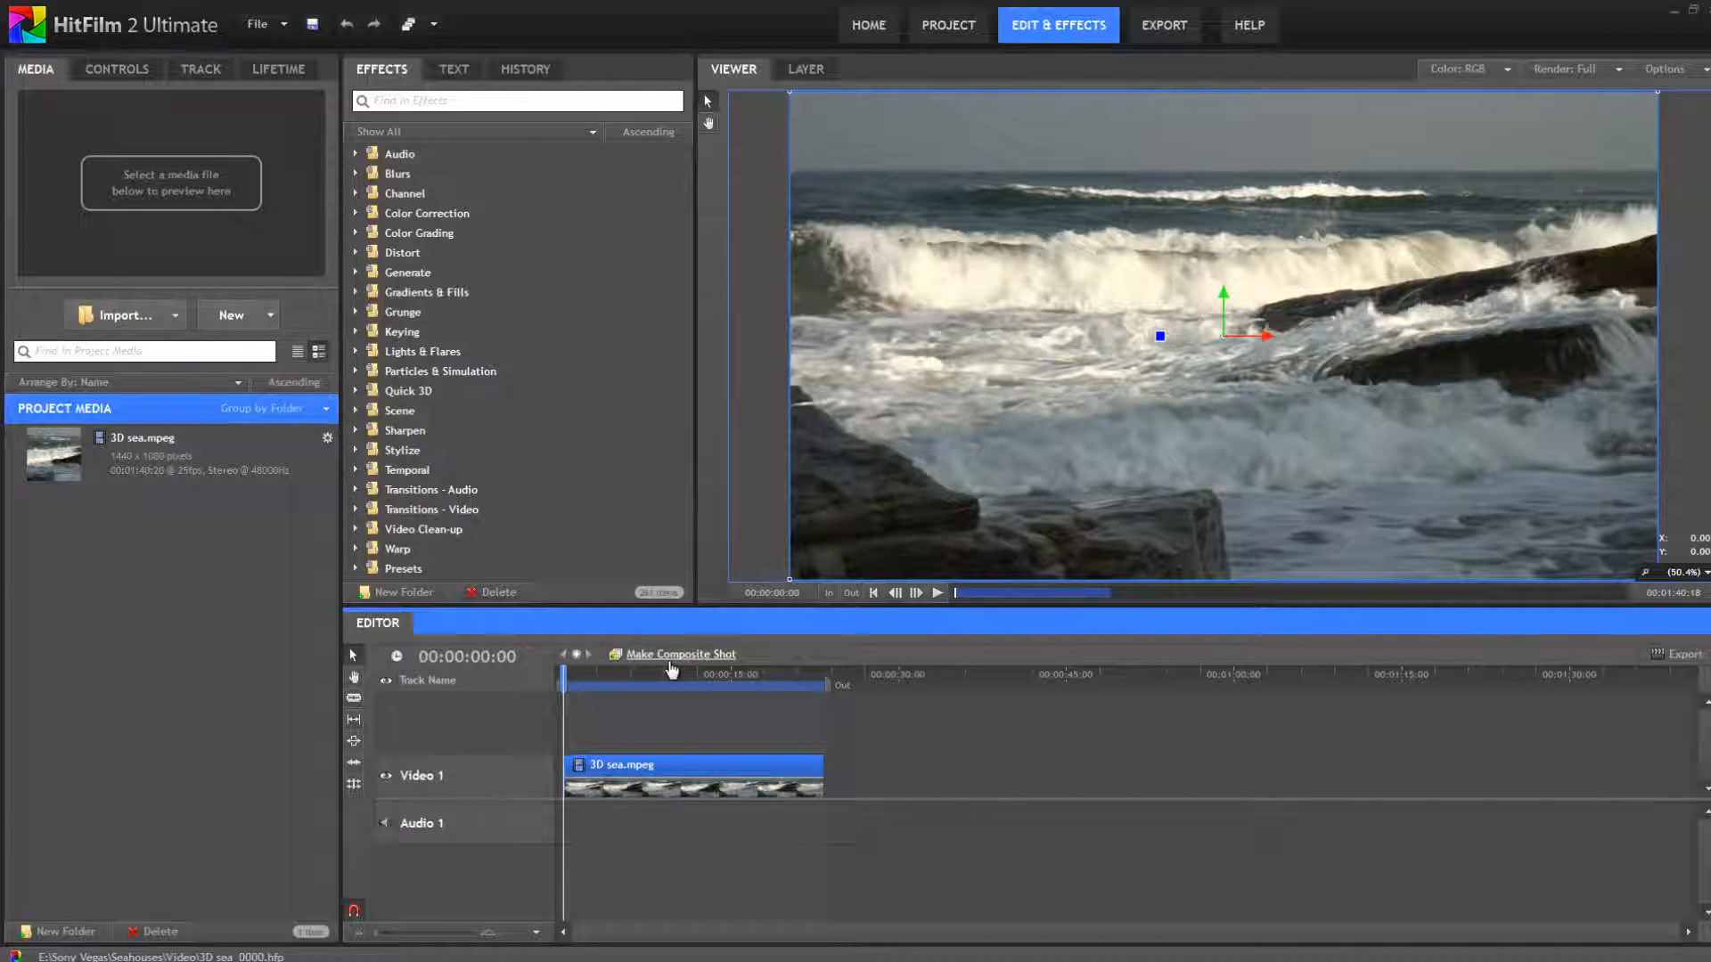
left_click(666, 657)
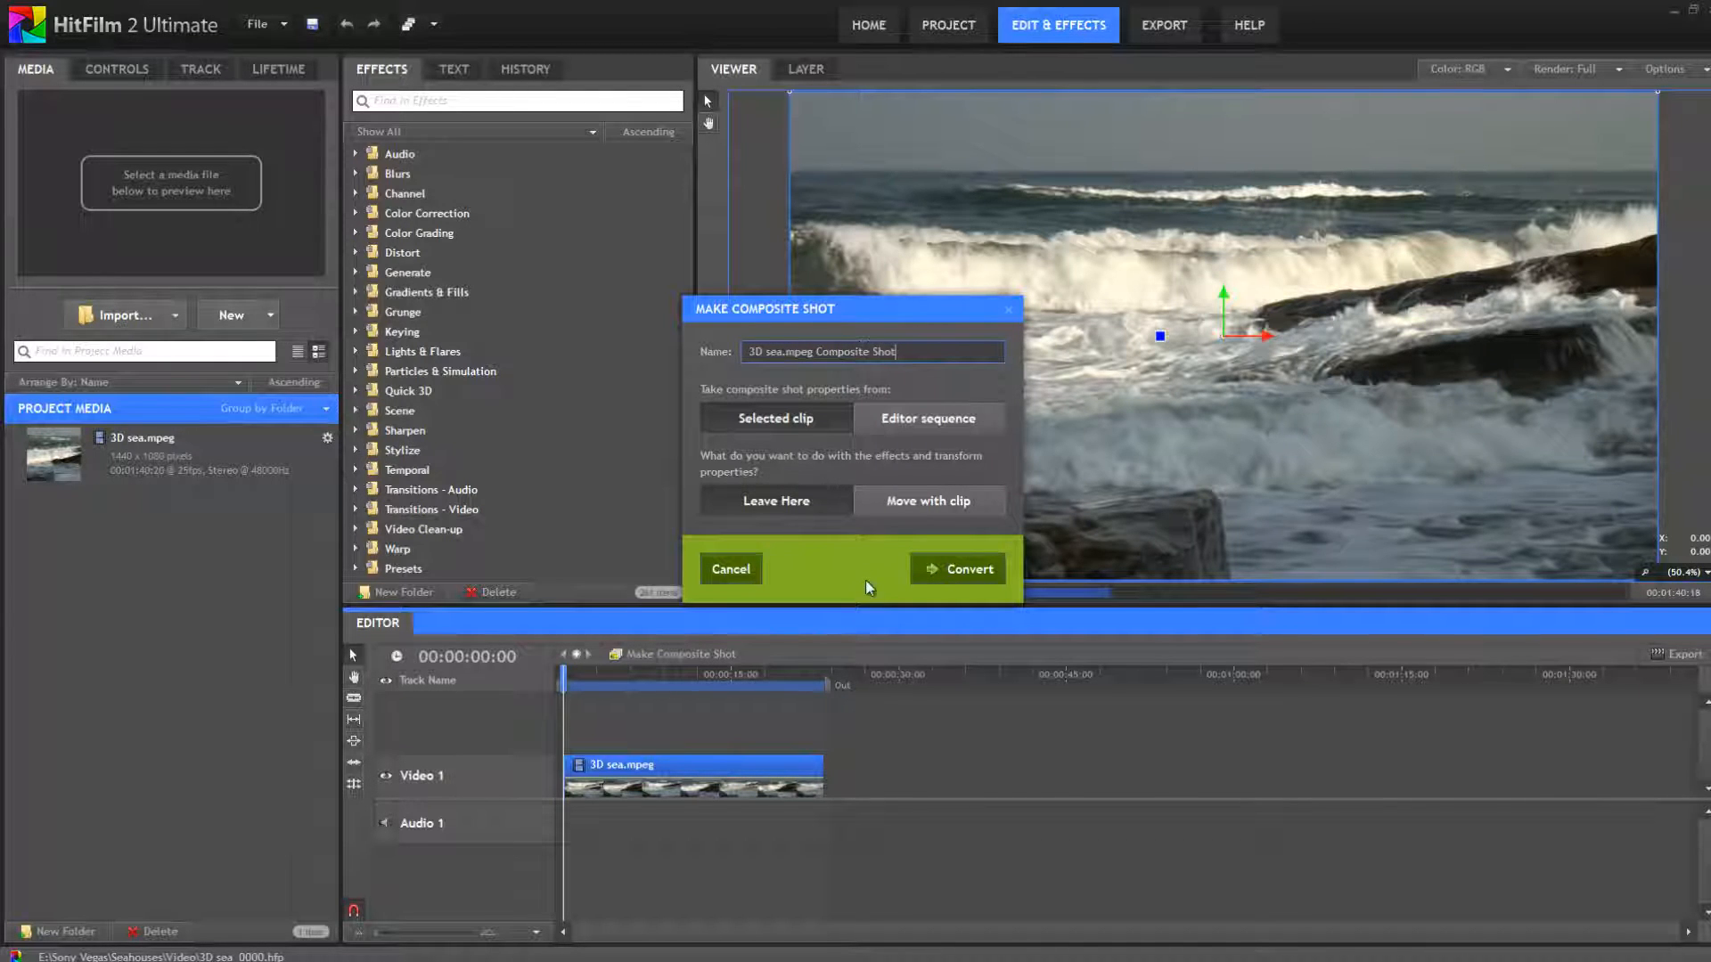
left_click(959, 570)
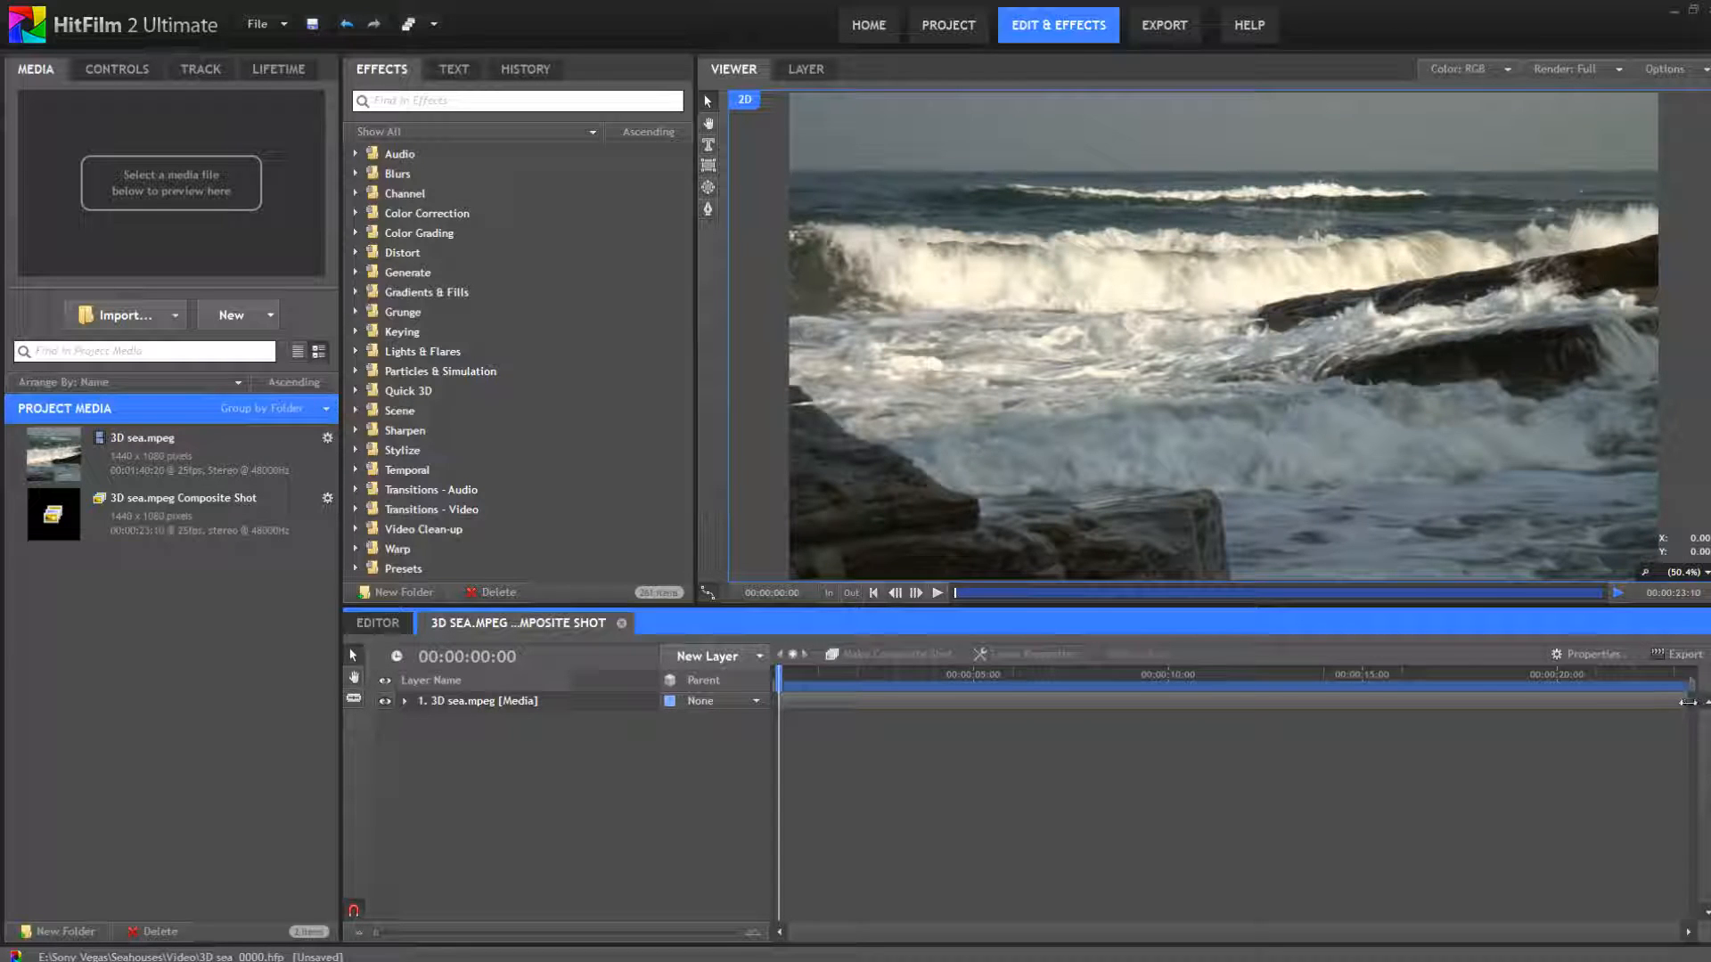
- Expand the 3D sea.mpeg layer and examine its Transform properties
left_click(809, 708)
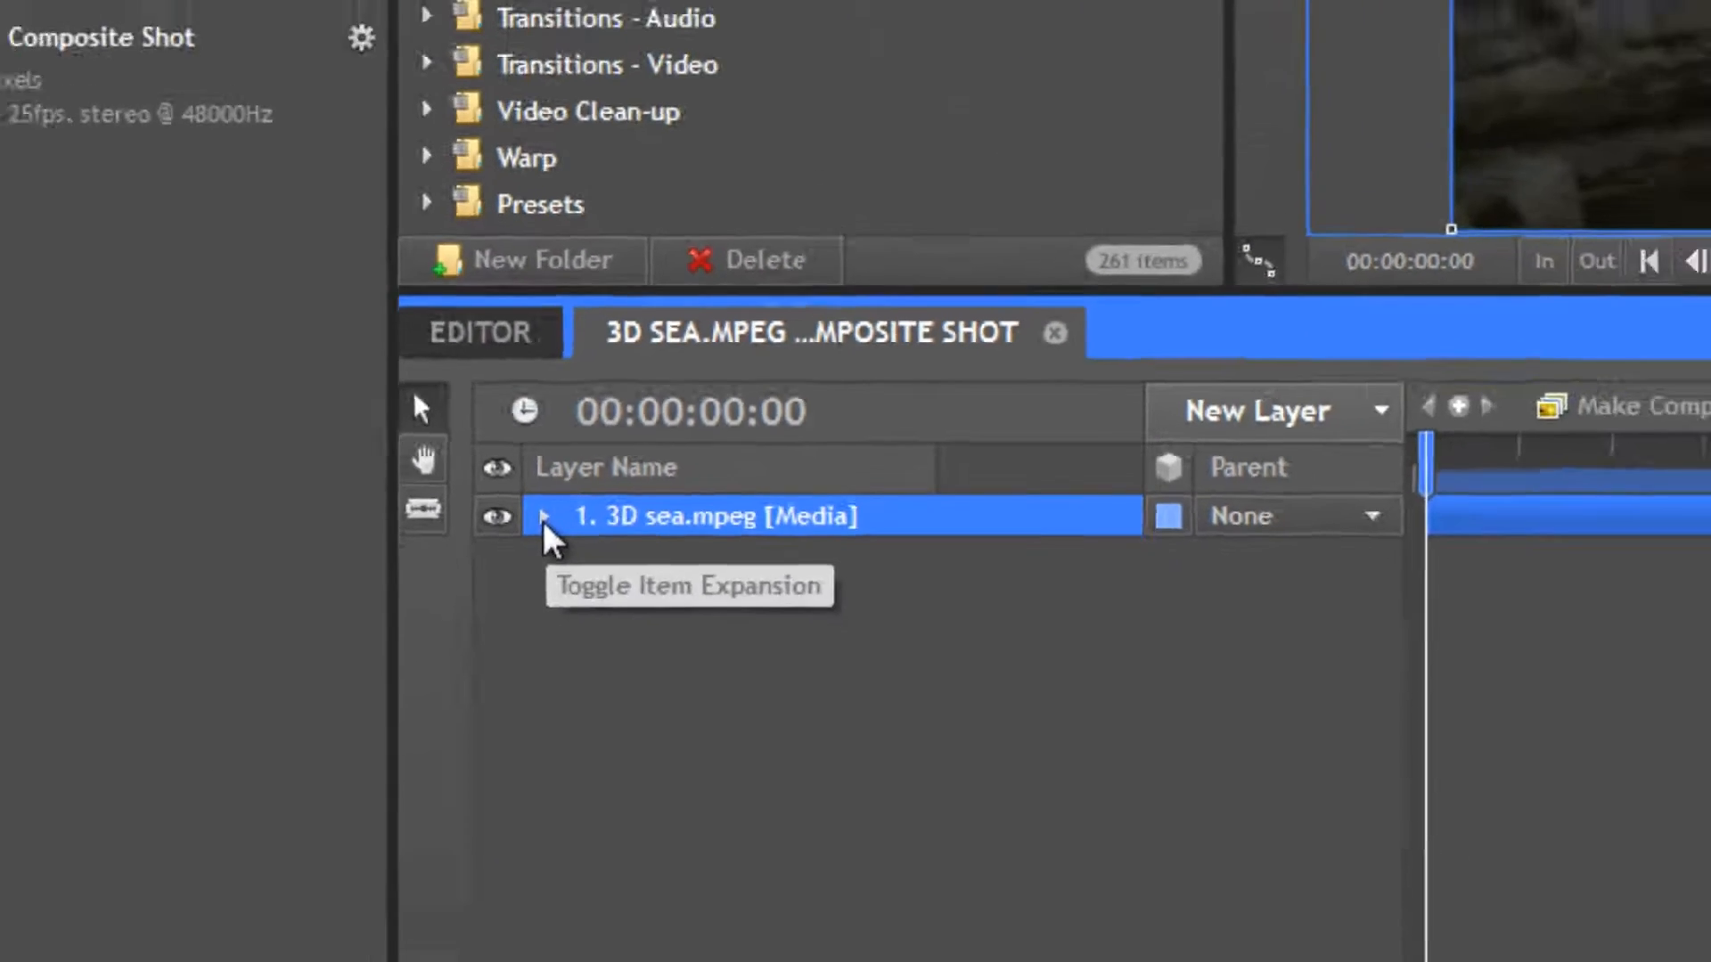
left_click(649, 498)
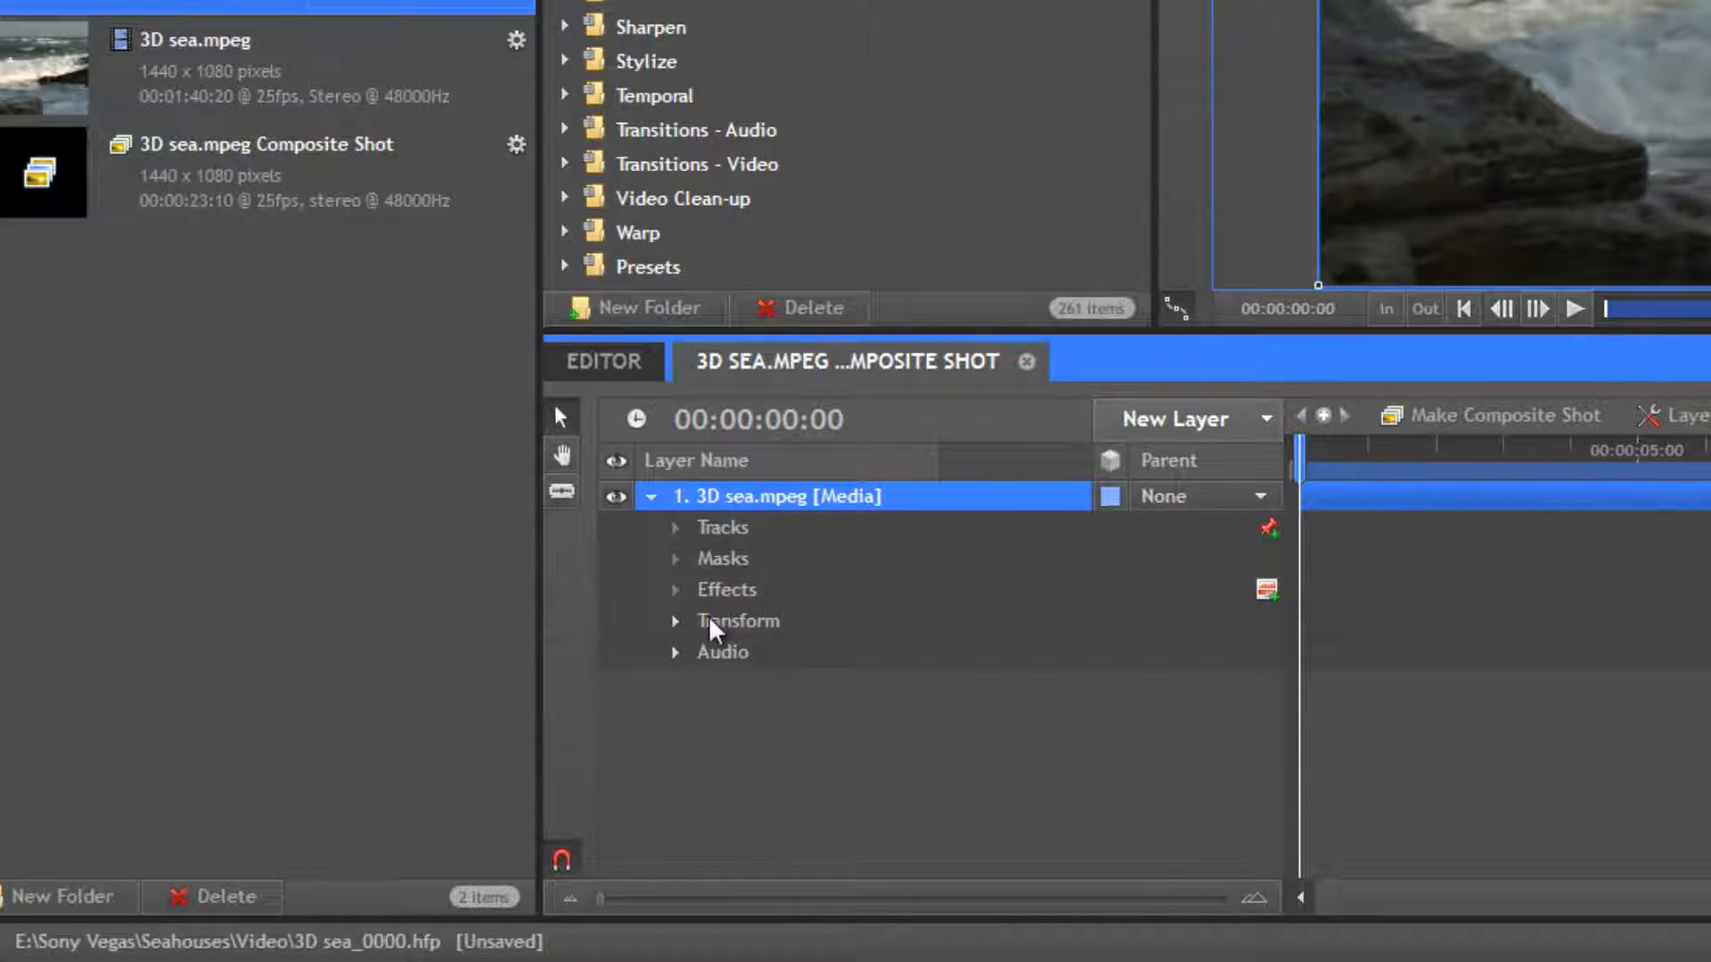
left_click(679, 654)
left_click(679, 654)
left_click(675, 621)
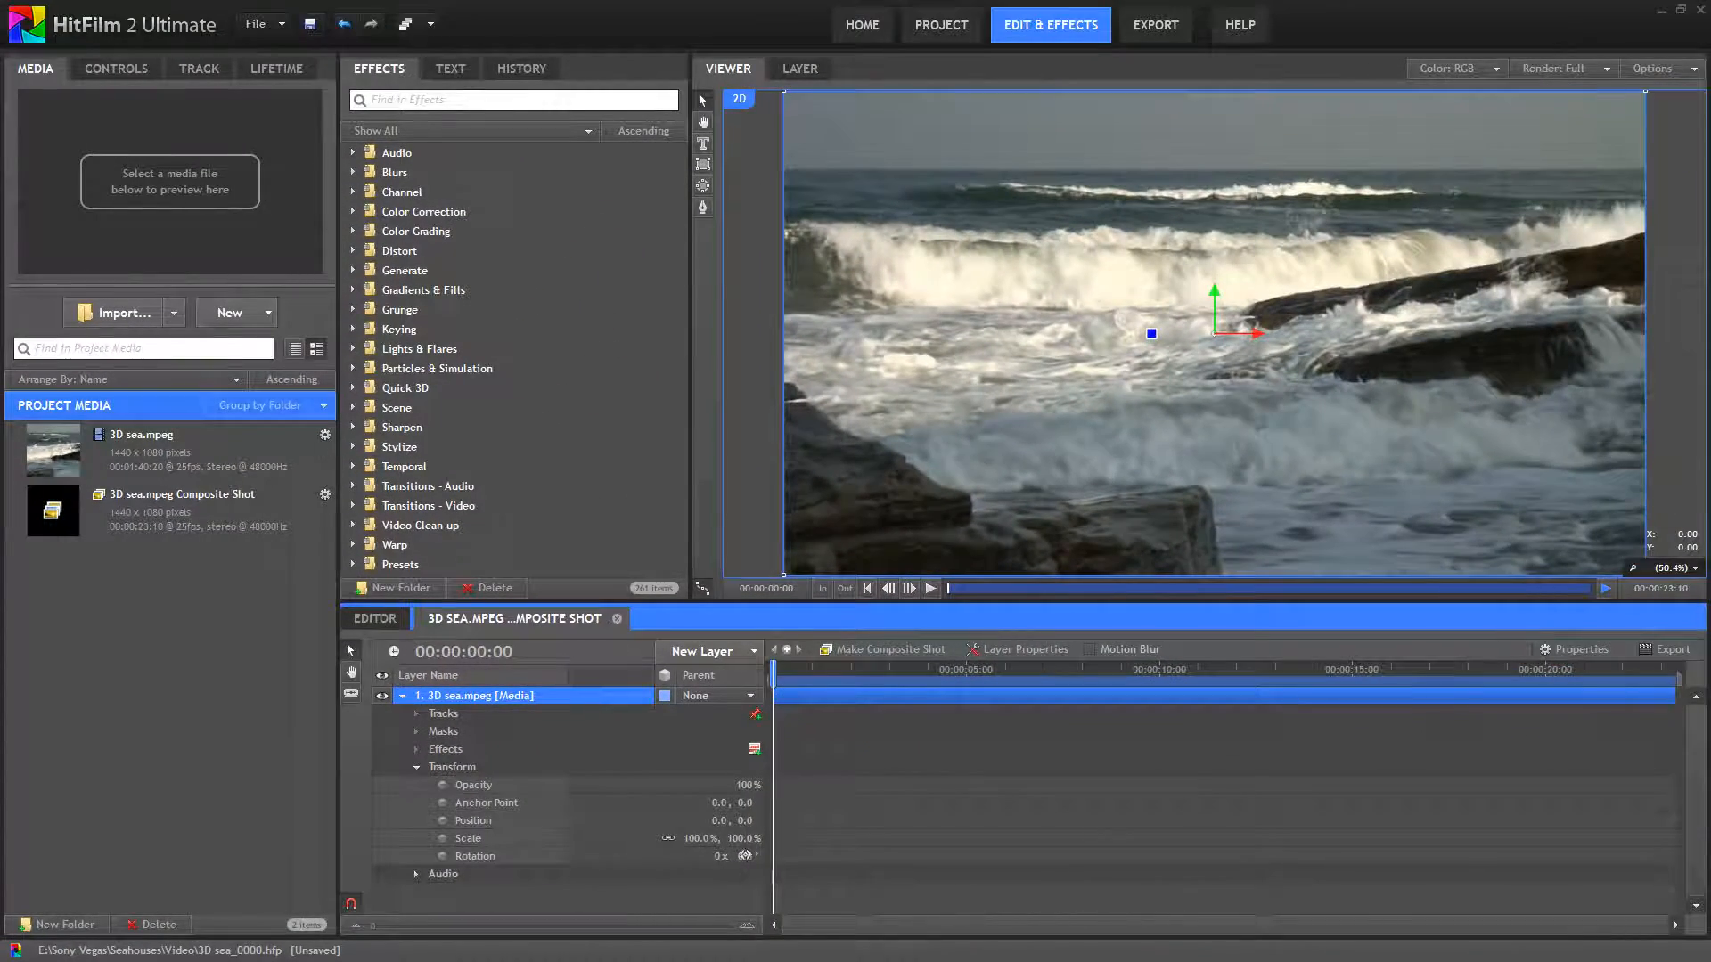
- Try rotating the 3D sea.mpeg layer by 27° and reset its rotation
left_click_drag(745, 857, 783, 869)
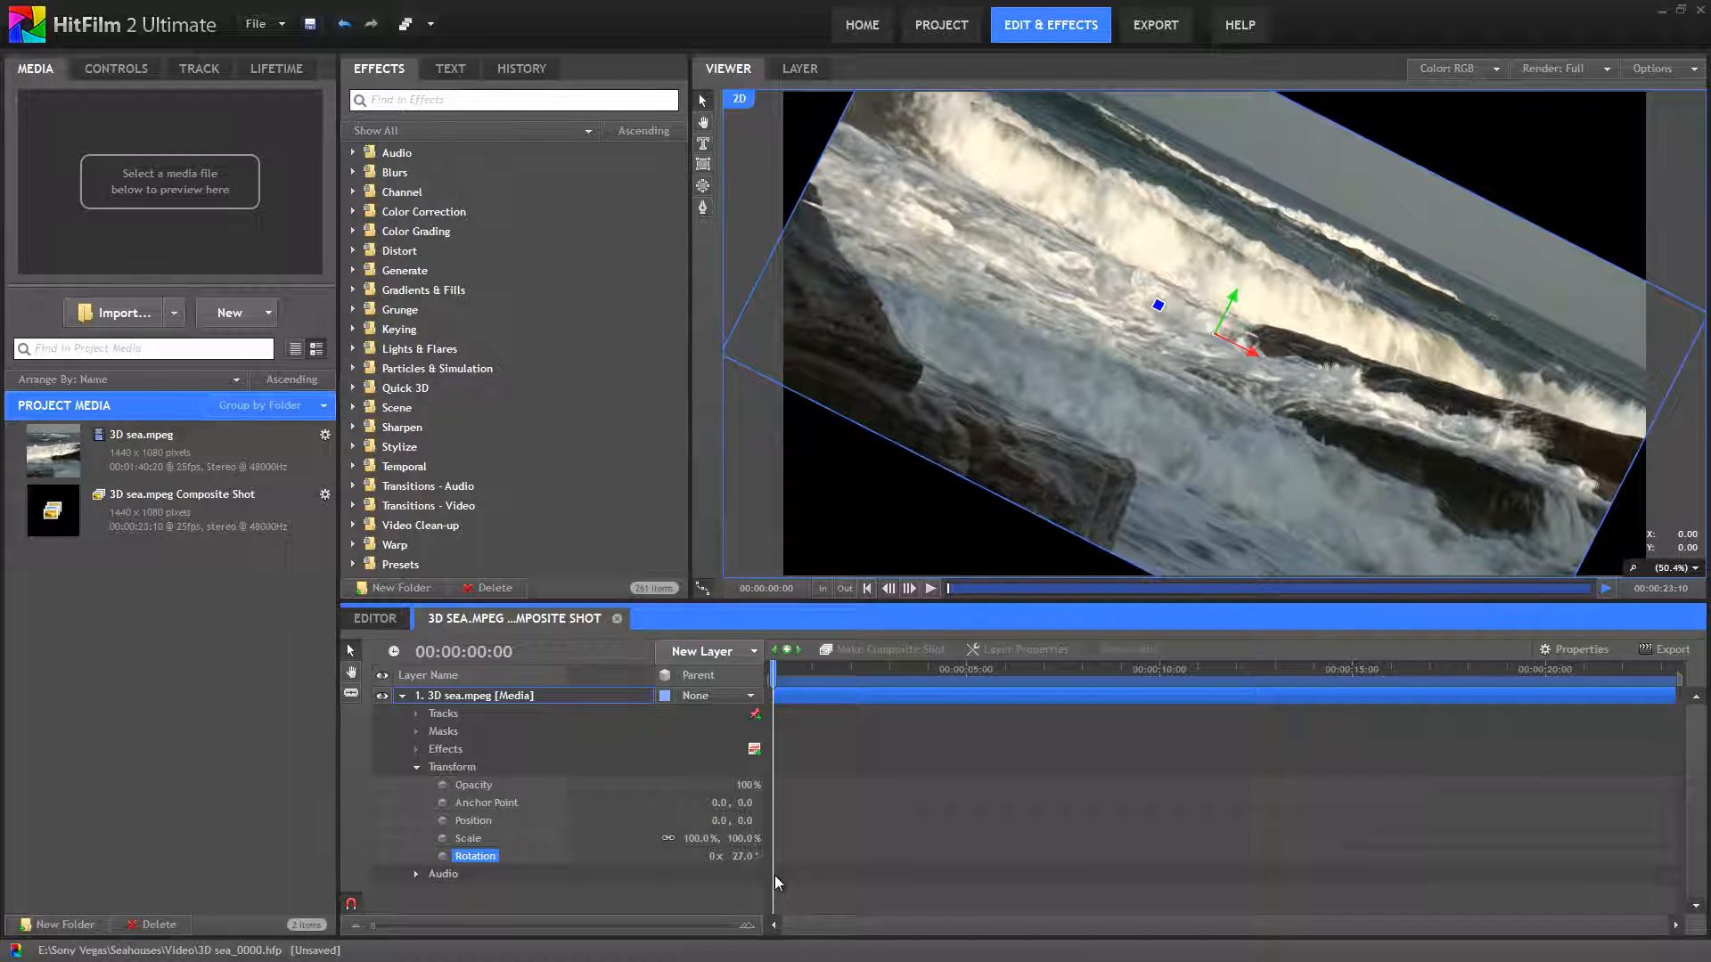
right_click(487, 861)
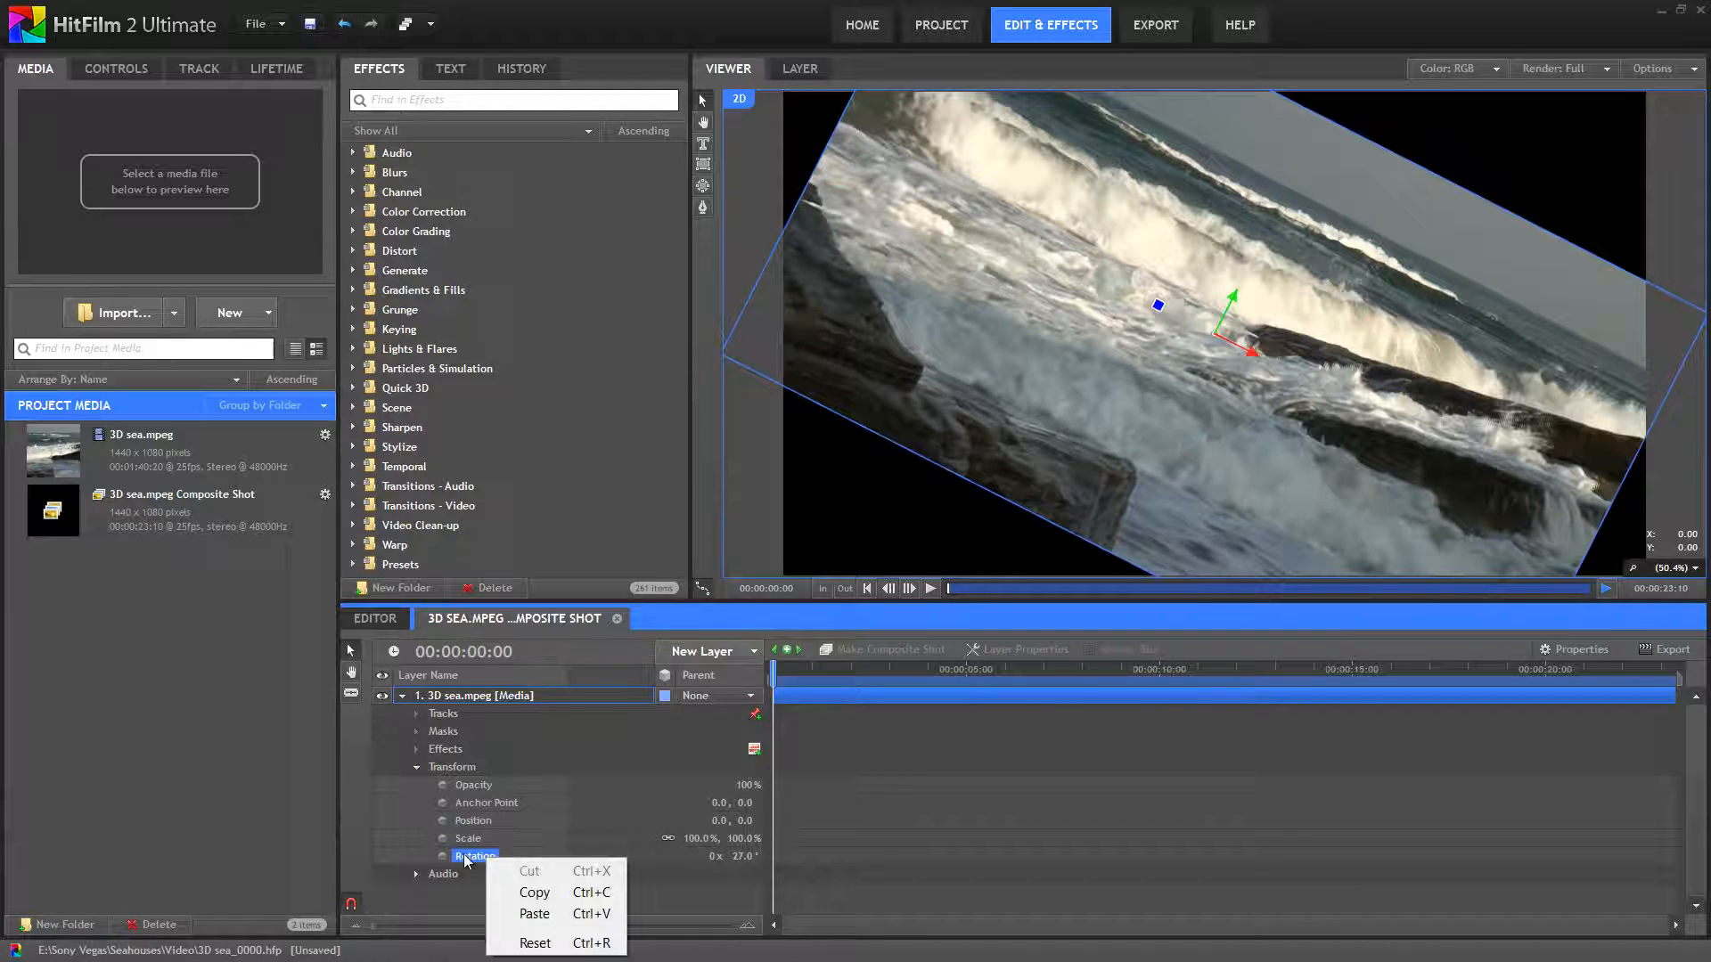
left_click(534, 945)
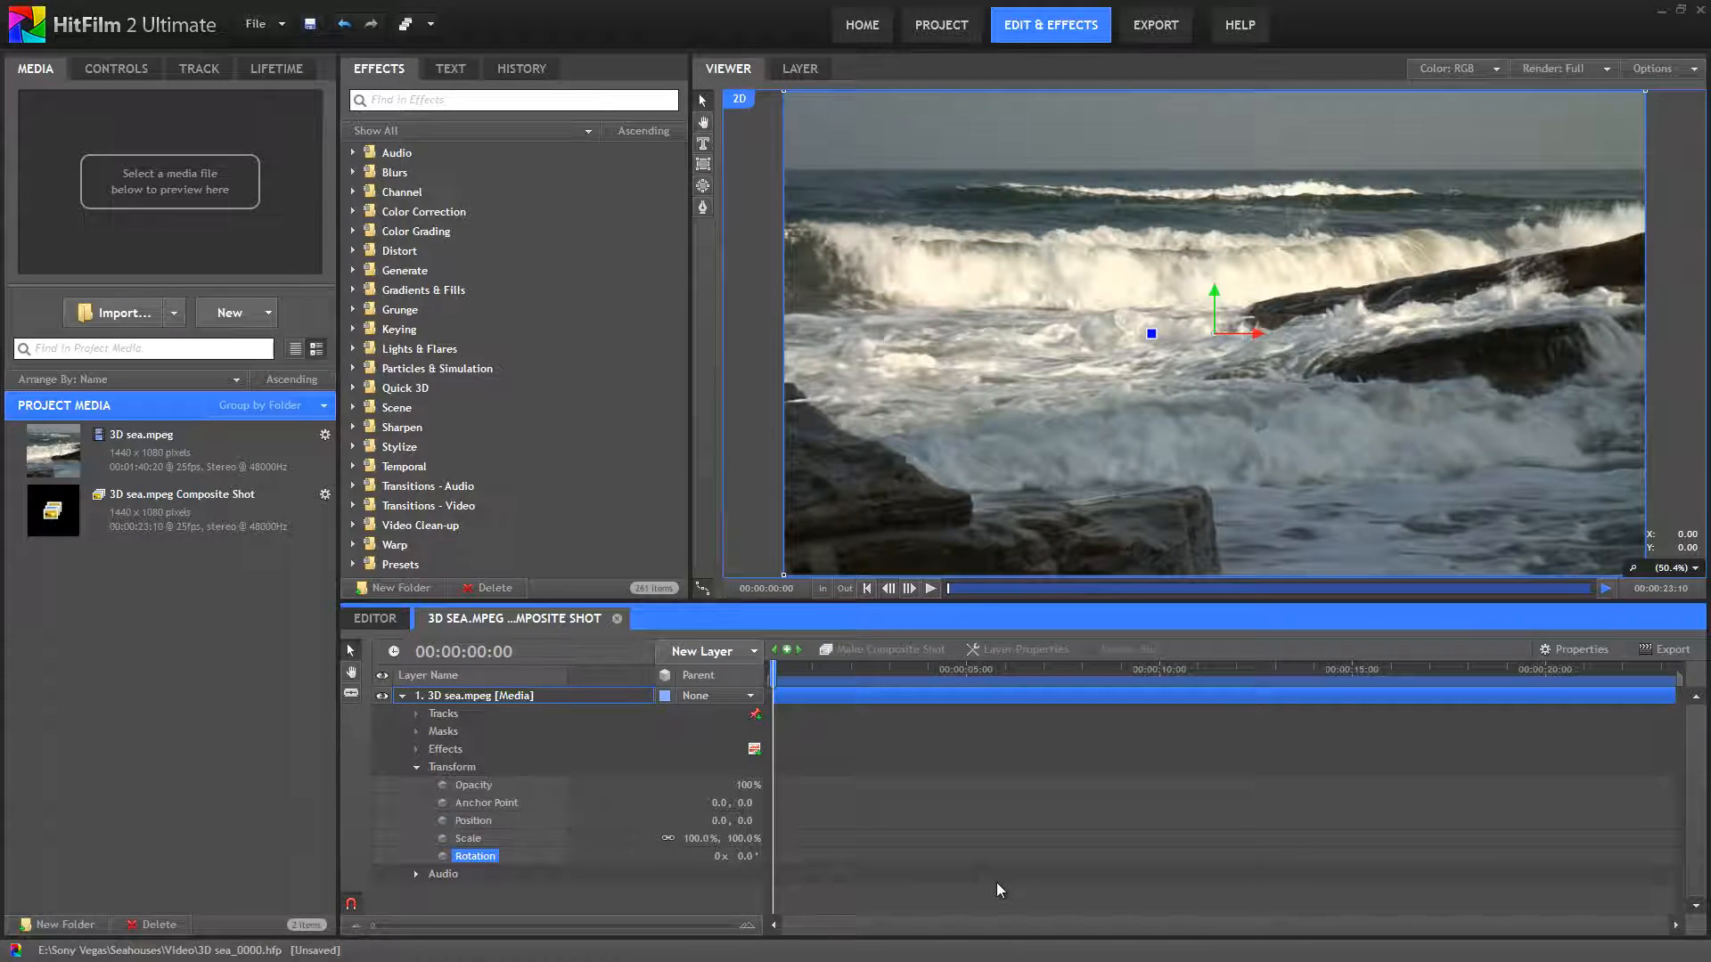
- Examine the 3D sea.mpeg layer's property groups in its controls and collapse the layer in the timeline
left_click(487, 697)
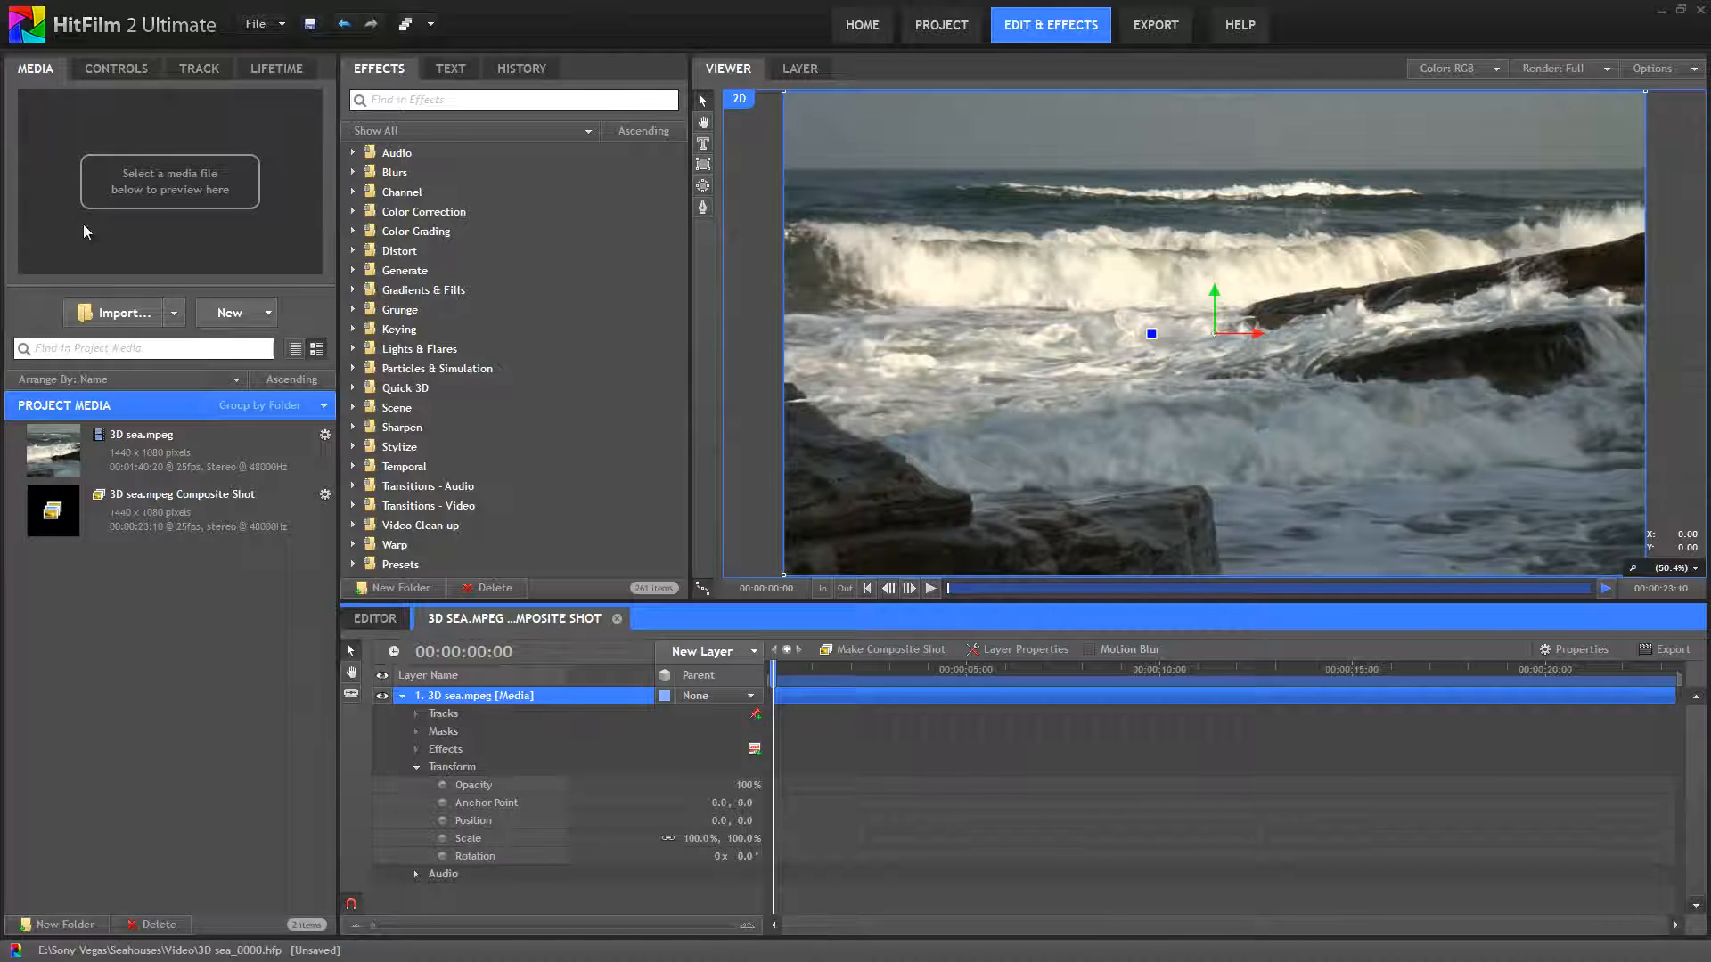
left_click(114, 73)
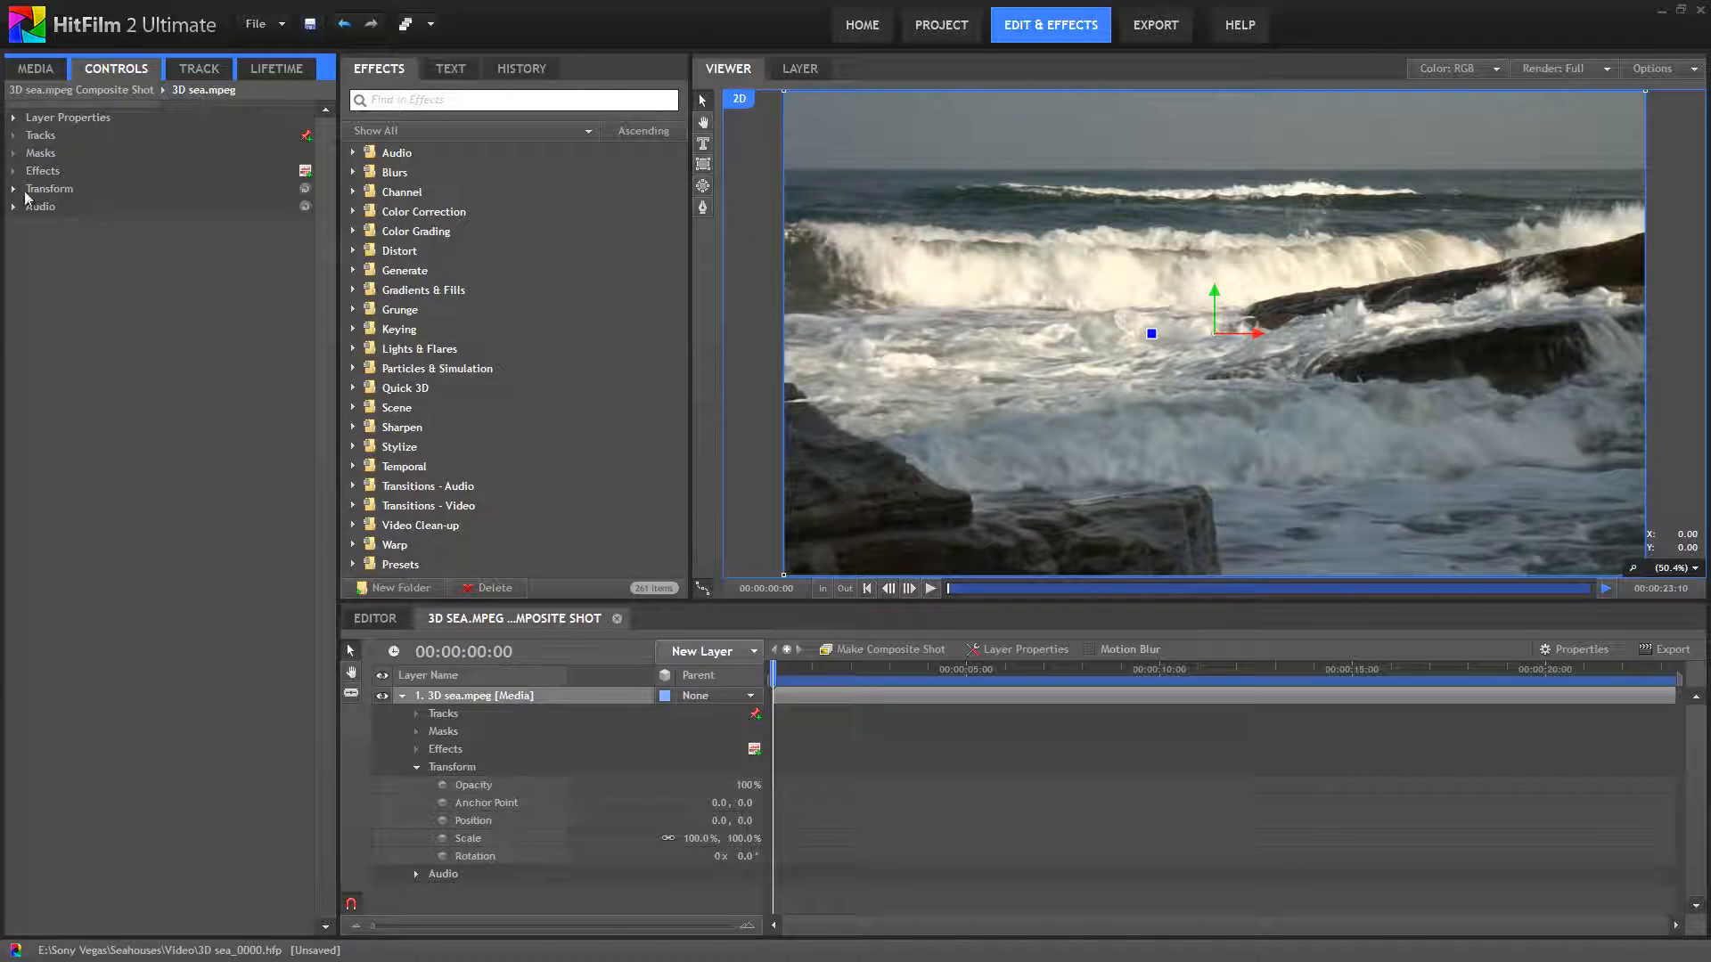
left_click(403, 696)
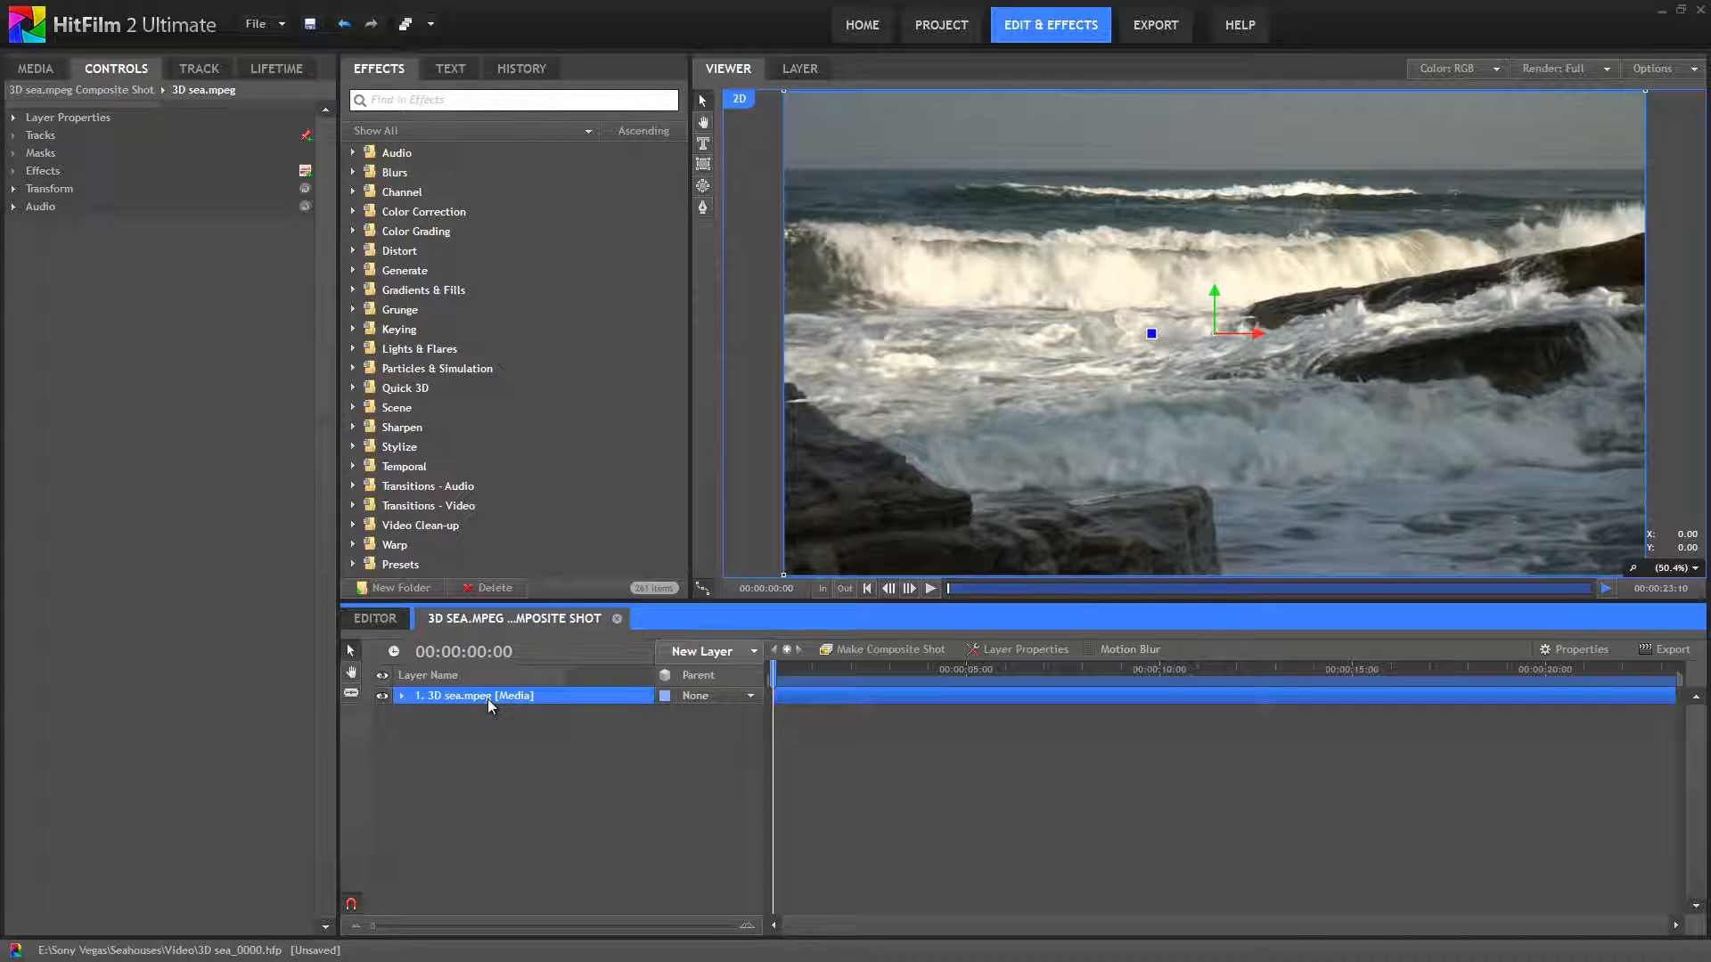
- Create a text box spanning the frame's width across its upper middle and enter the text "Seahouses"
left_click(453, 70)
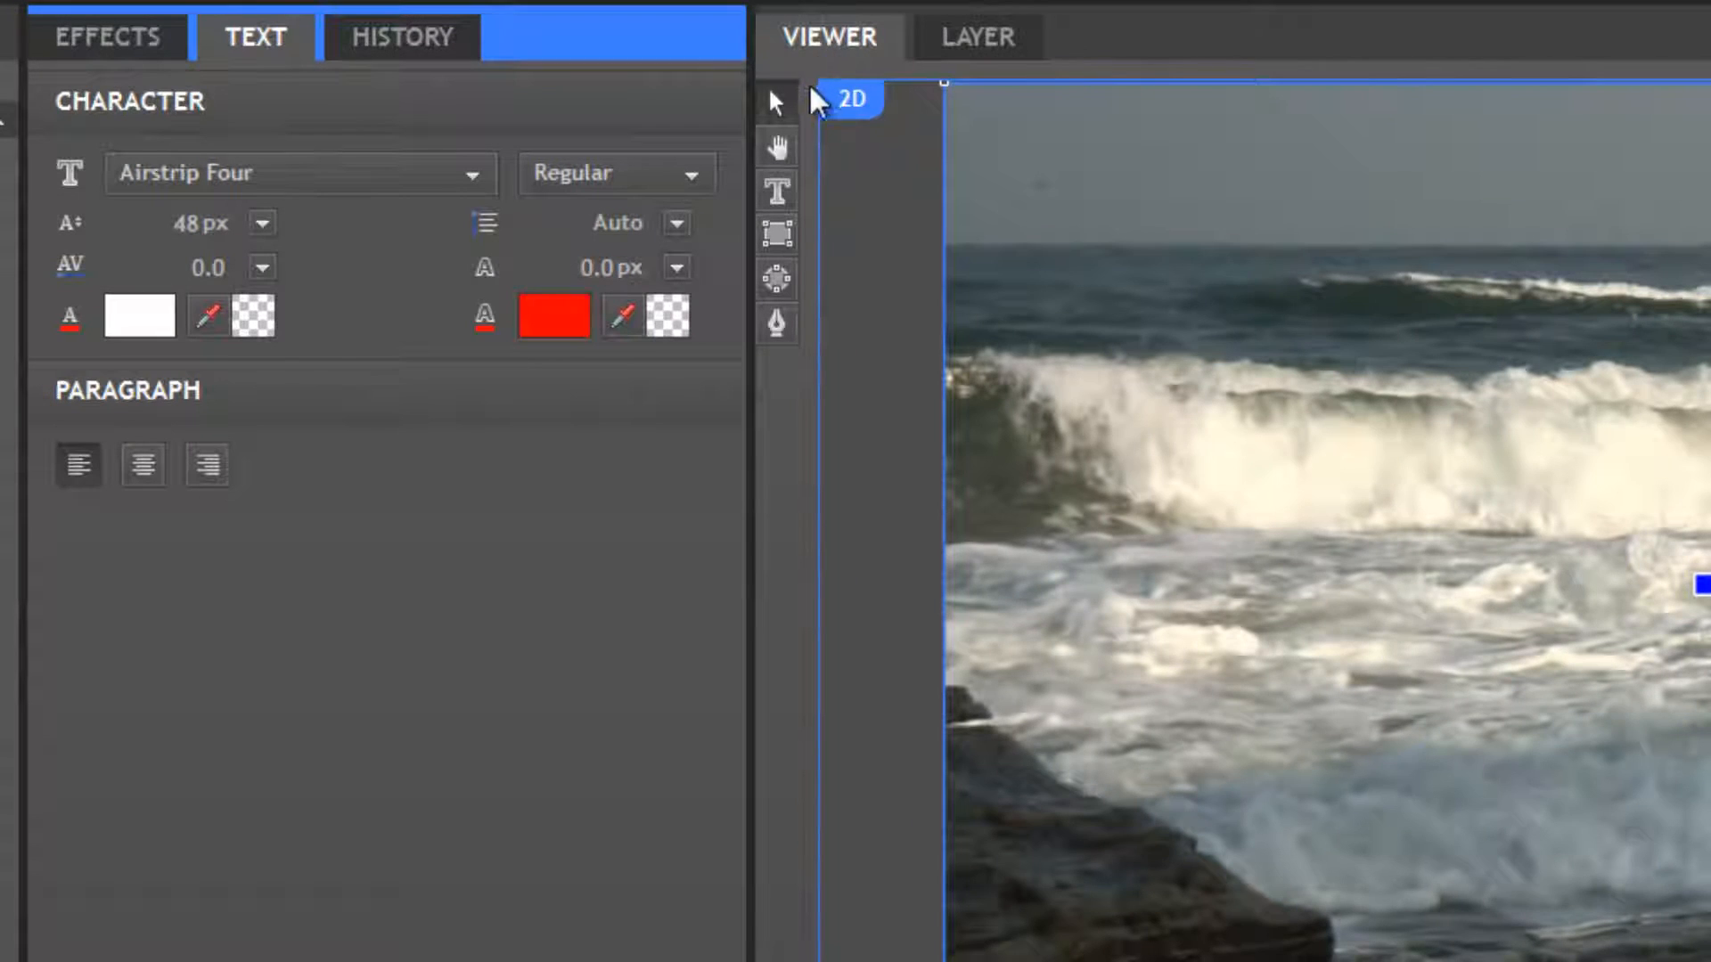
left_click(777, 191)
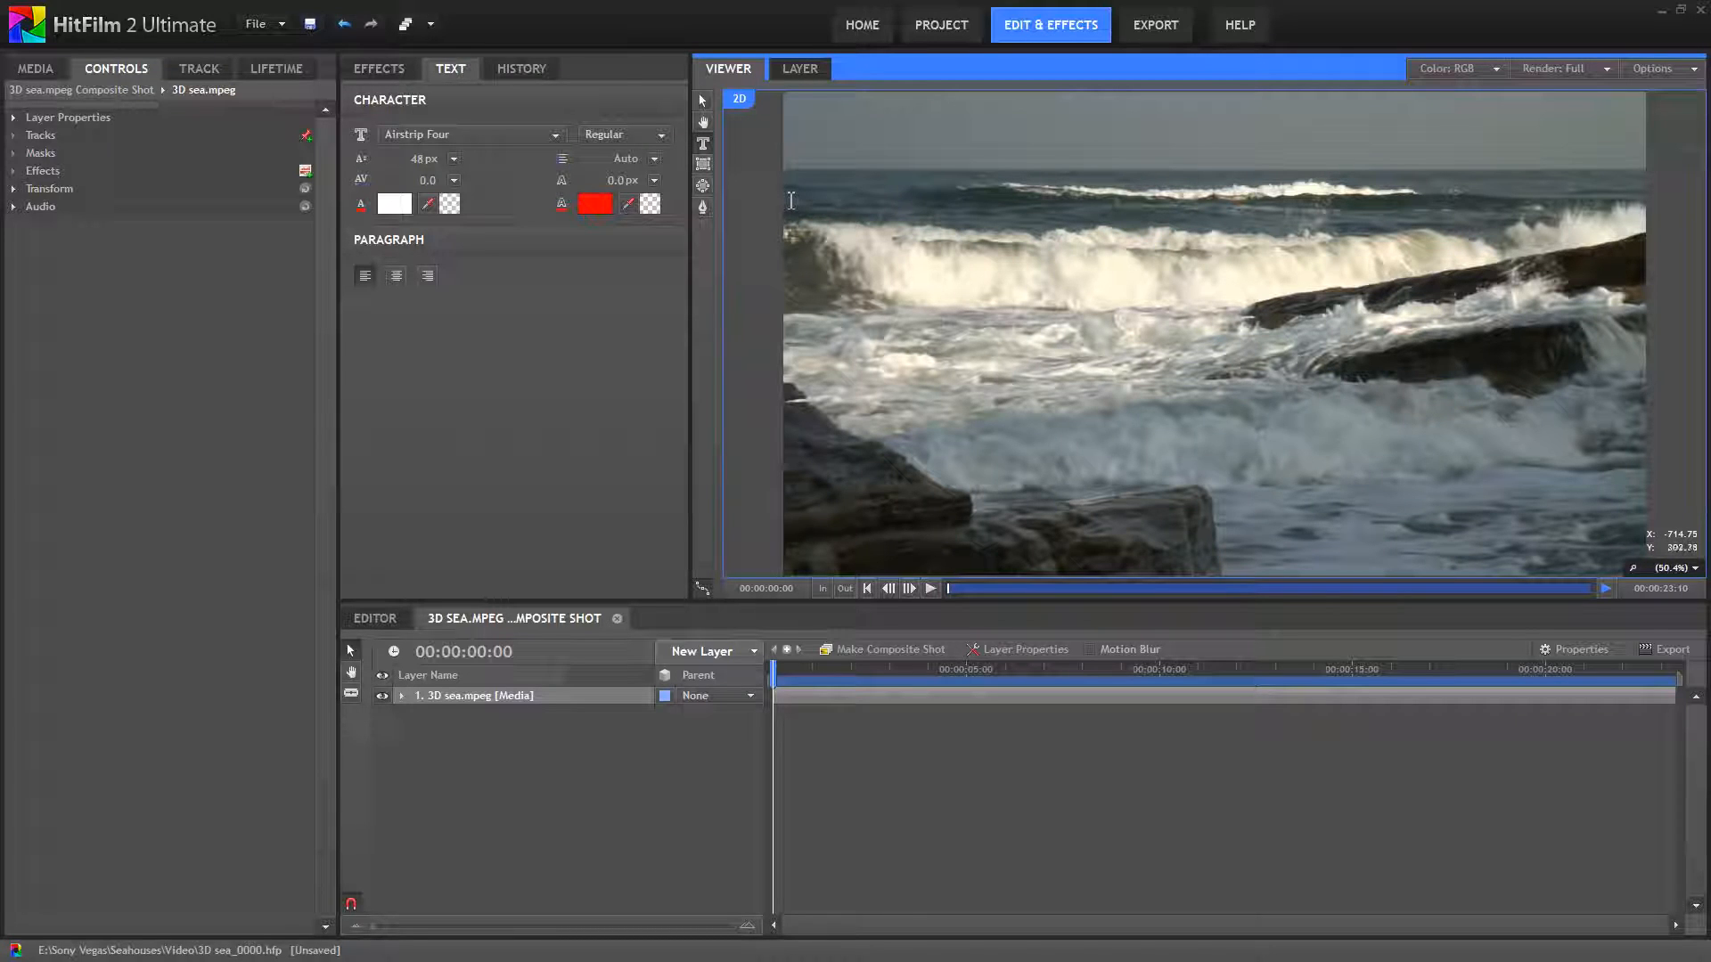
left_click_drag(790, 200, 1646, 408)
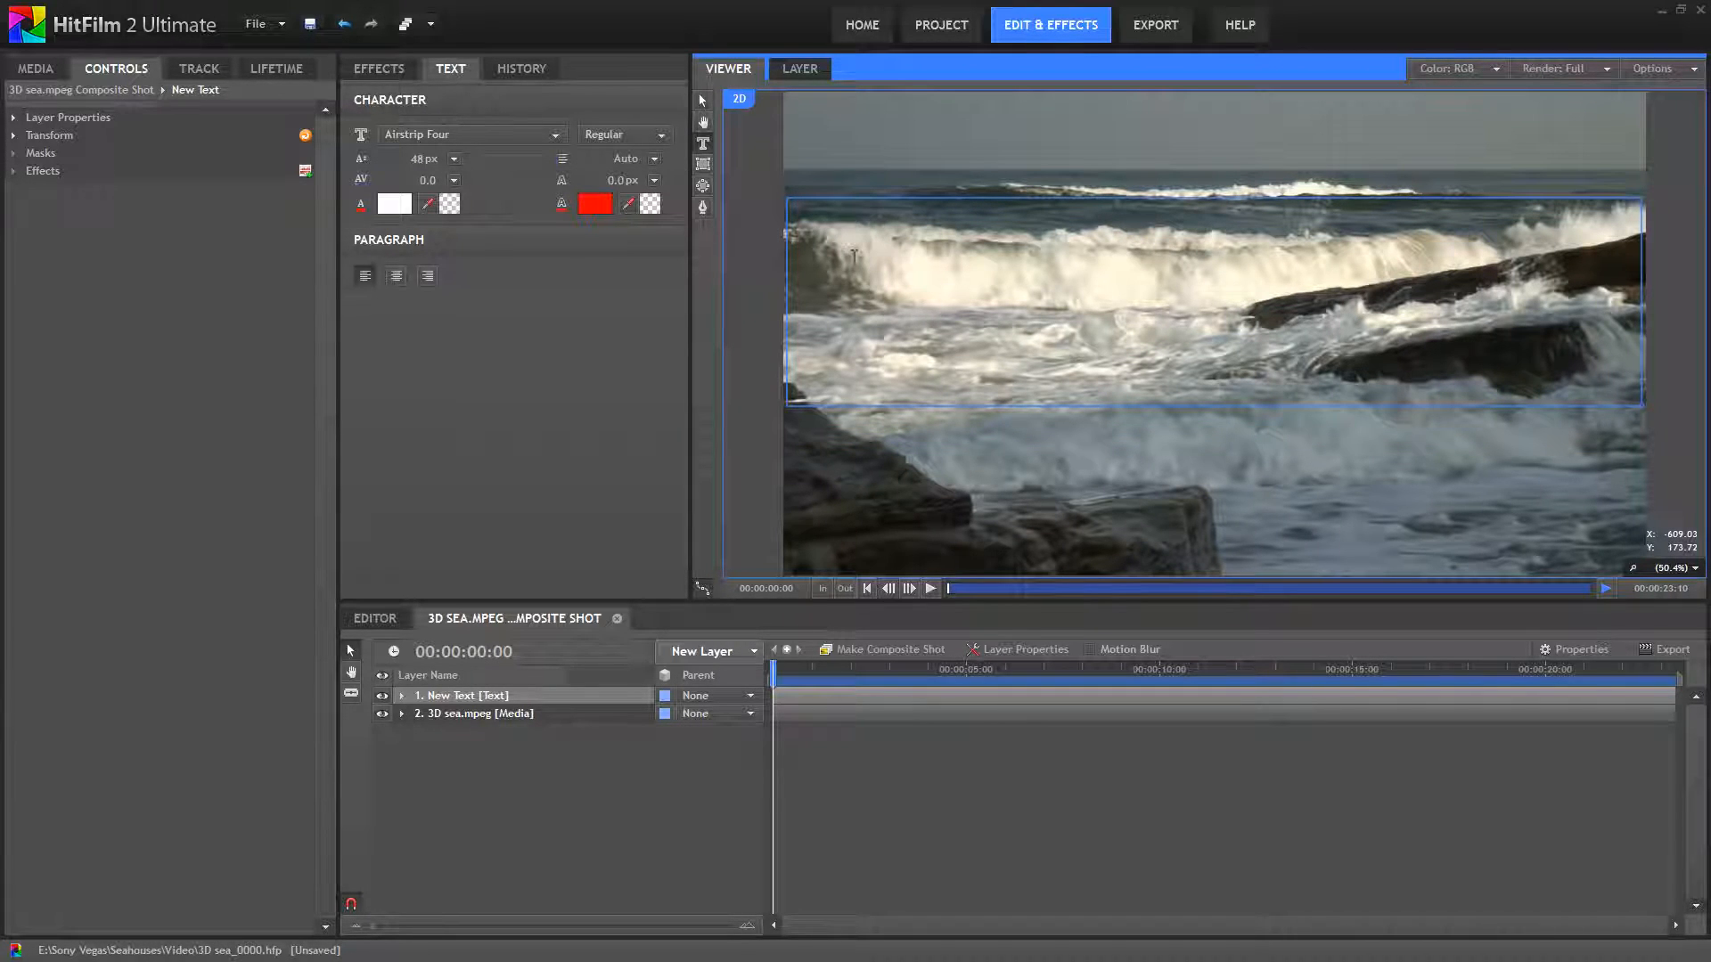
type("seahouses")
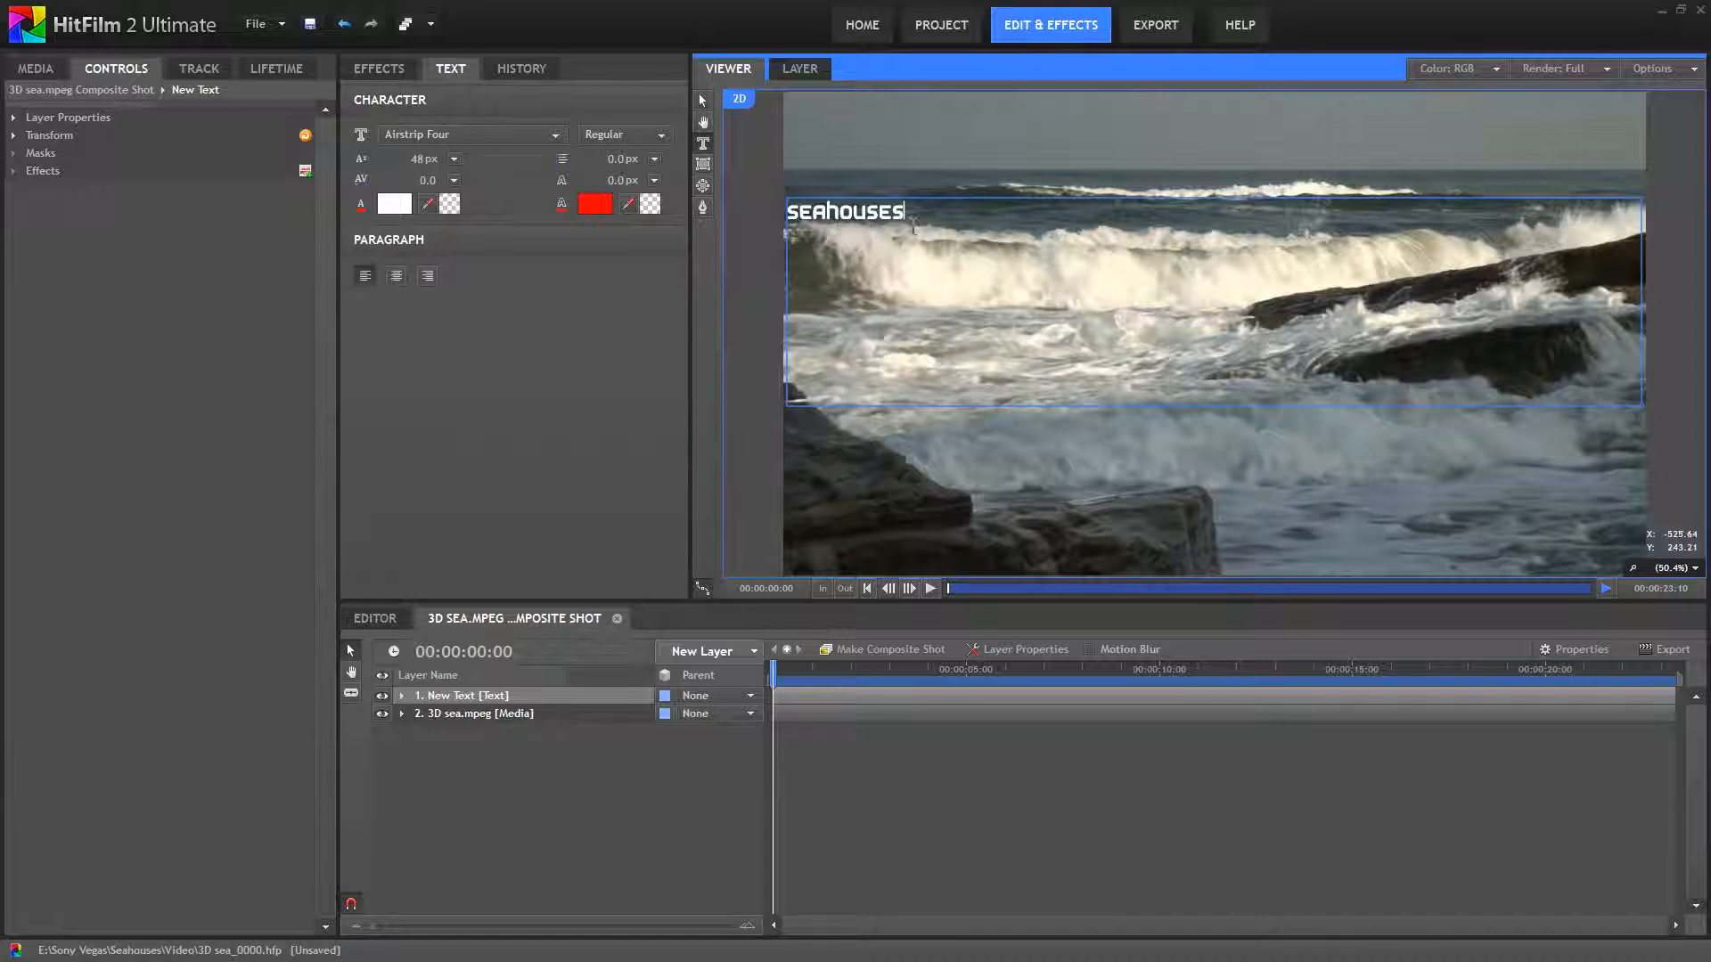
- Centre the Seahouses text in its box and set its font size to 200 px
left_click_drag(915, 215, 788, 211)
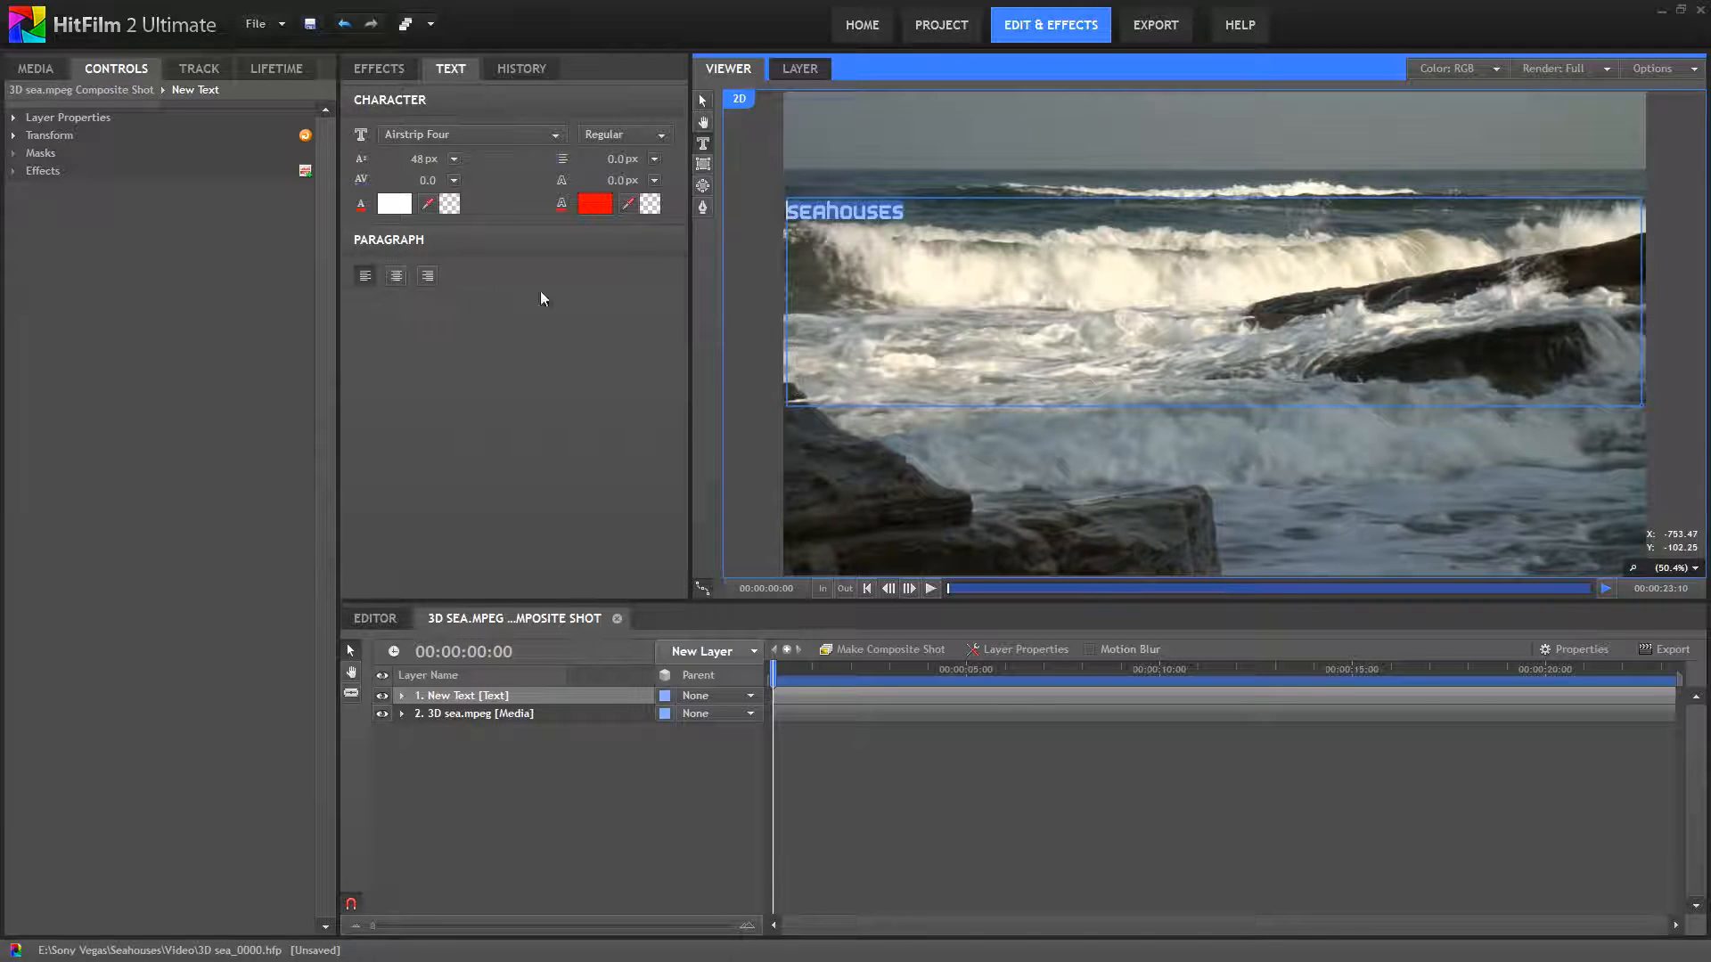
left_click(392, 280)
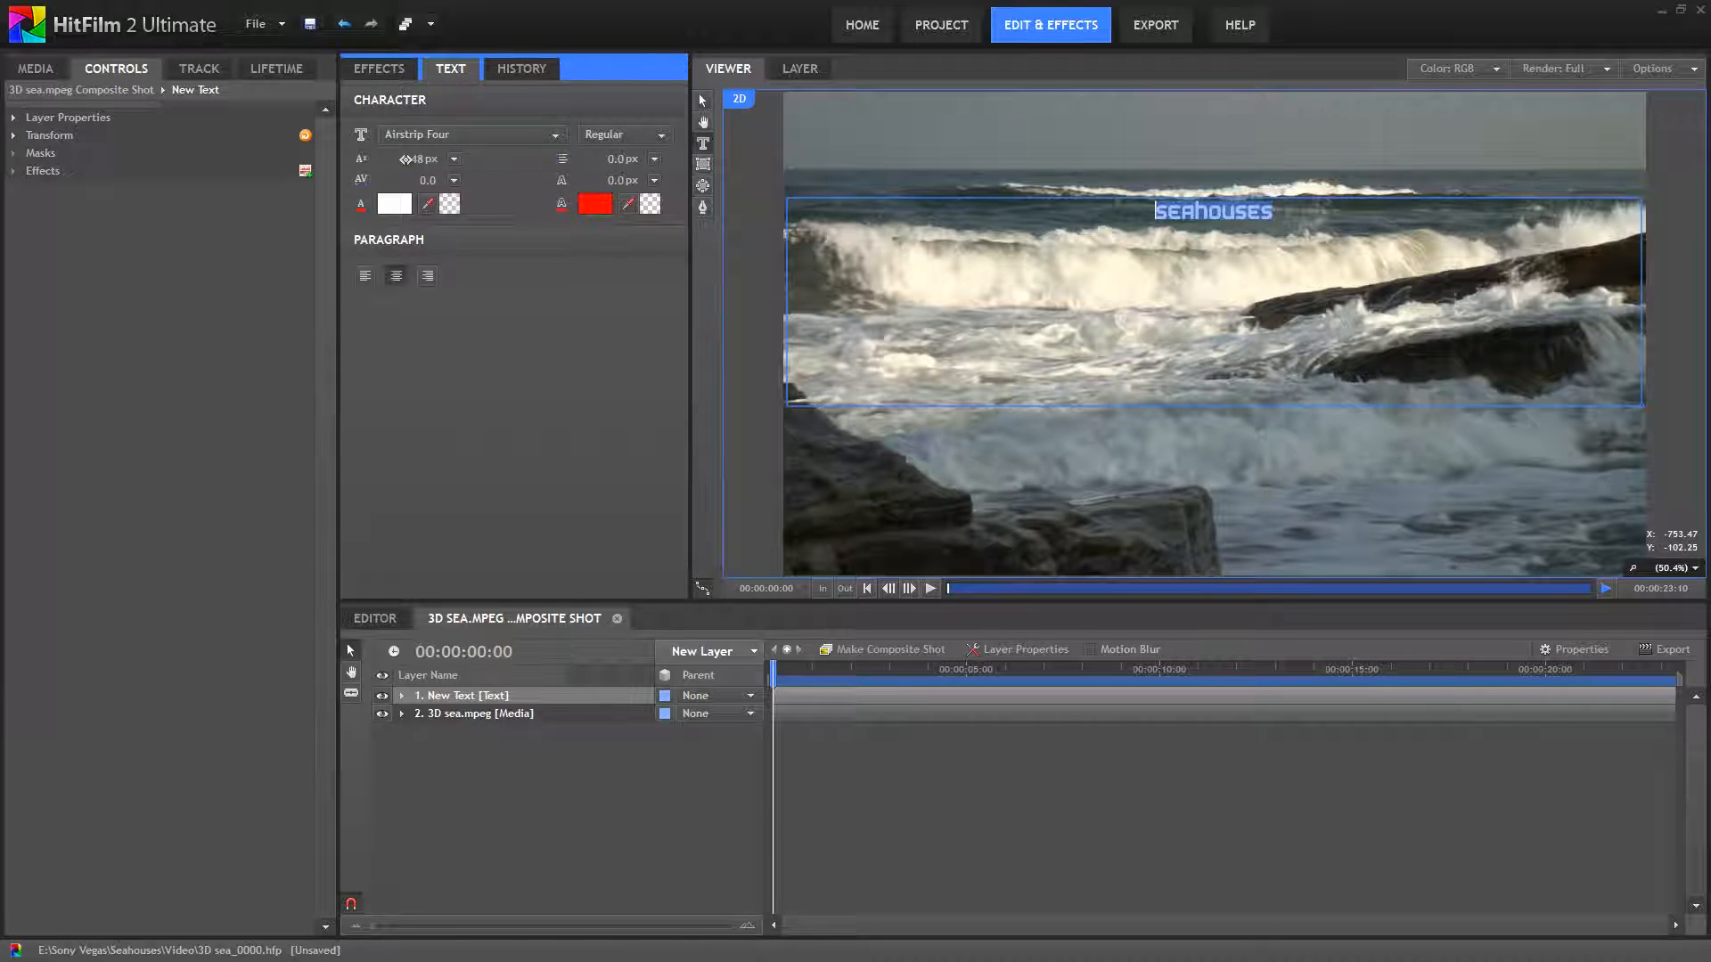
left_click_drag(418, 158, 567, 175)
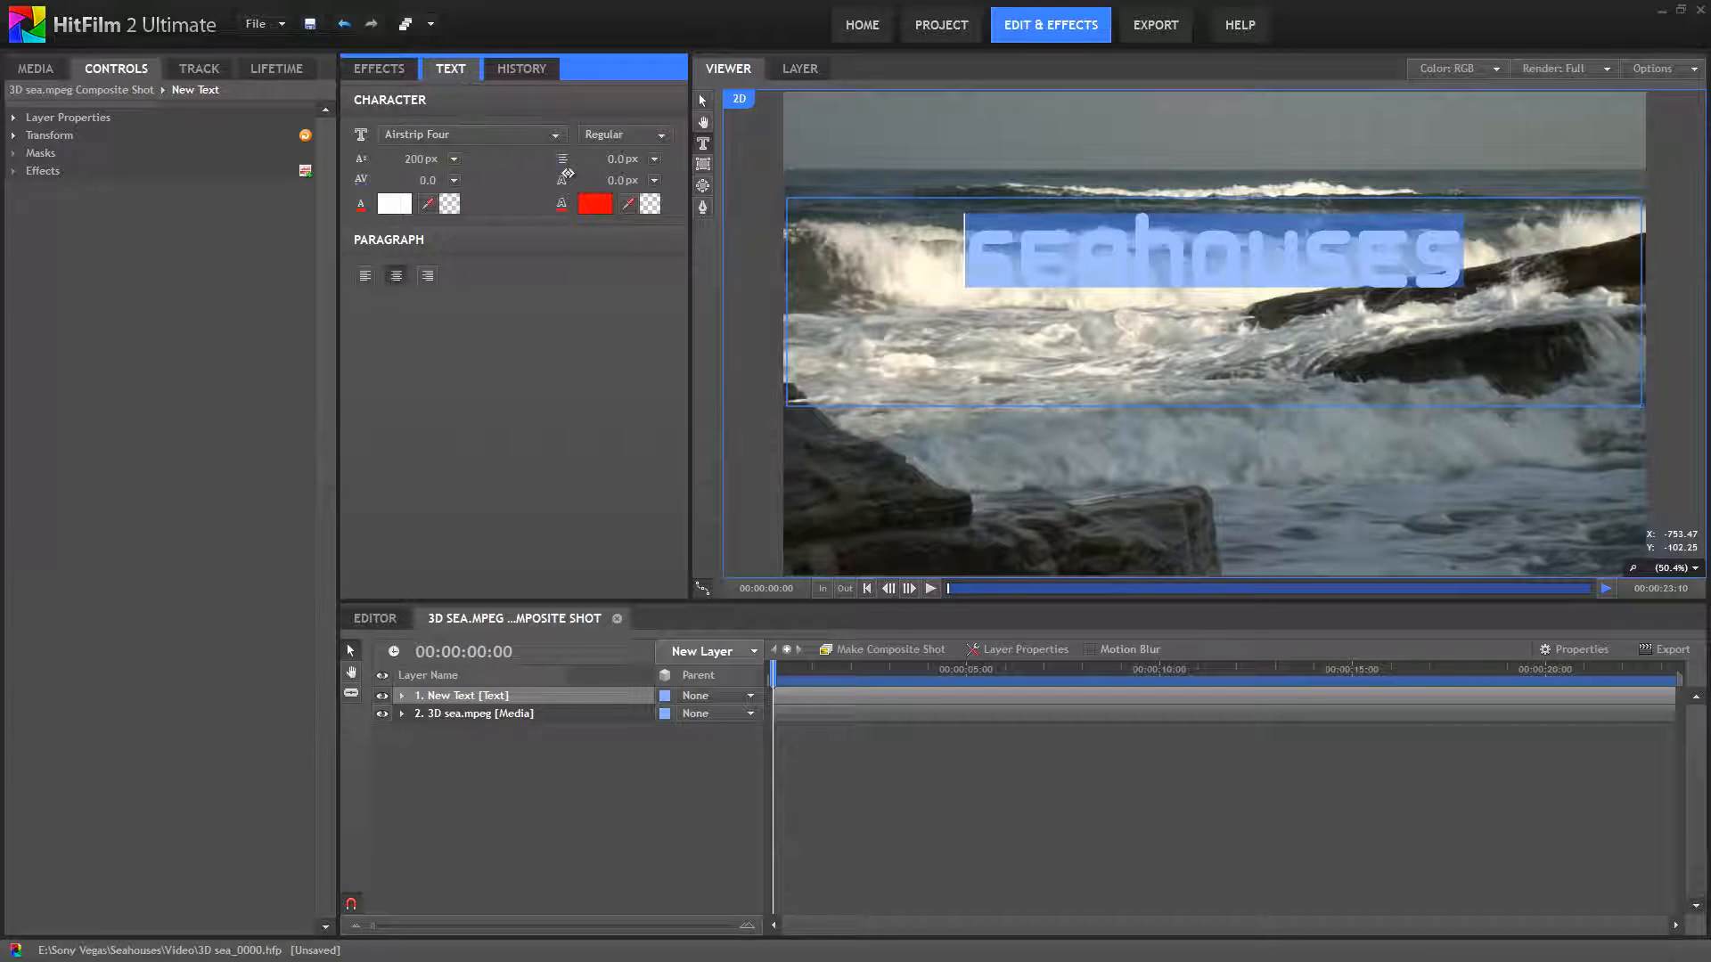
- Change the font of the Seahouses text to Arial Black in the Regular style
left_click(549, 140)
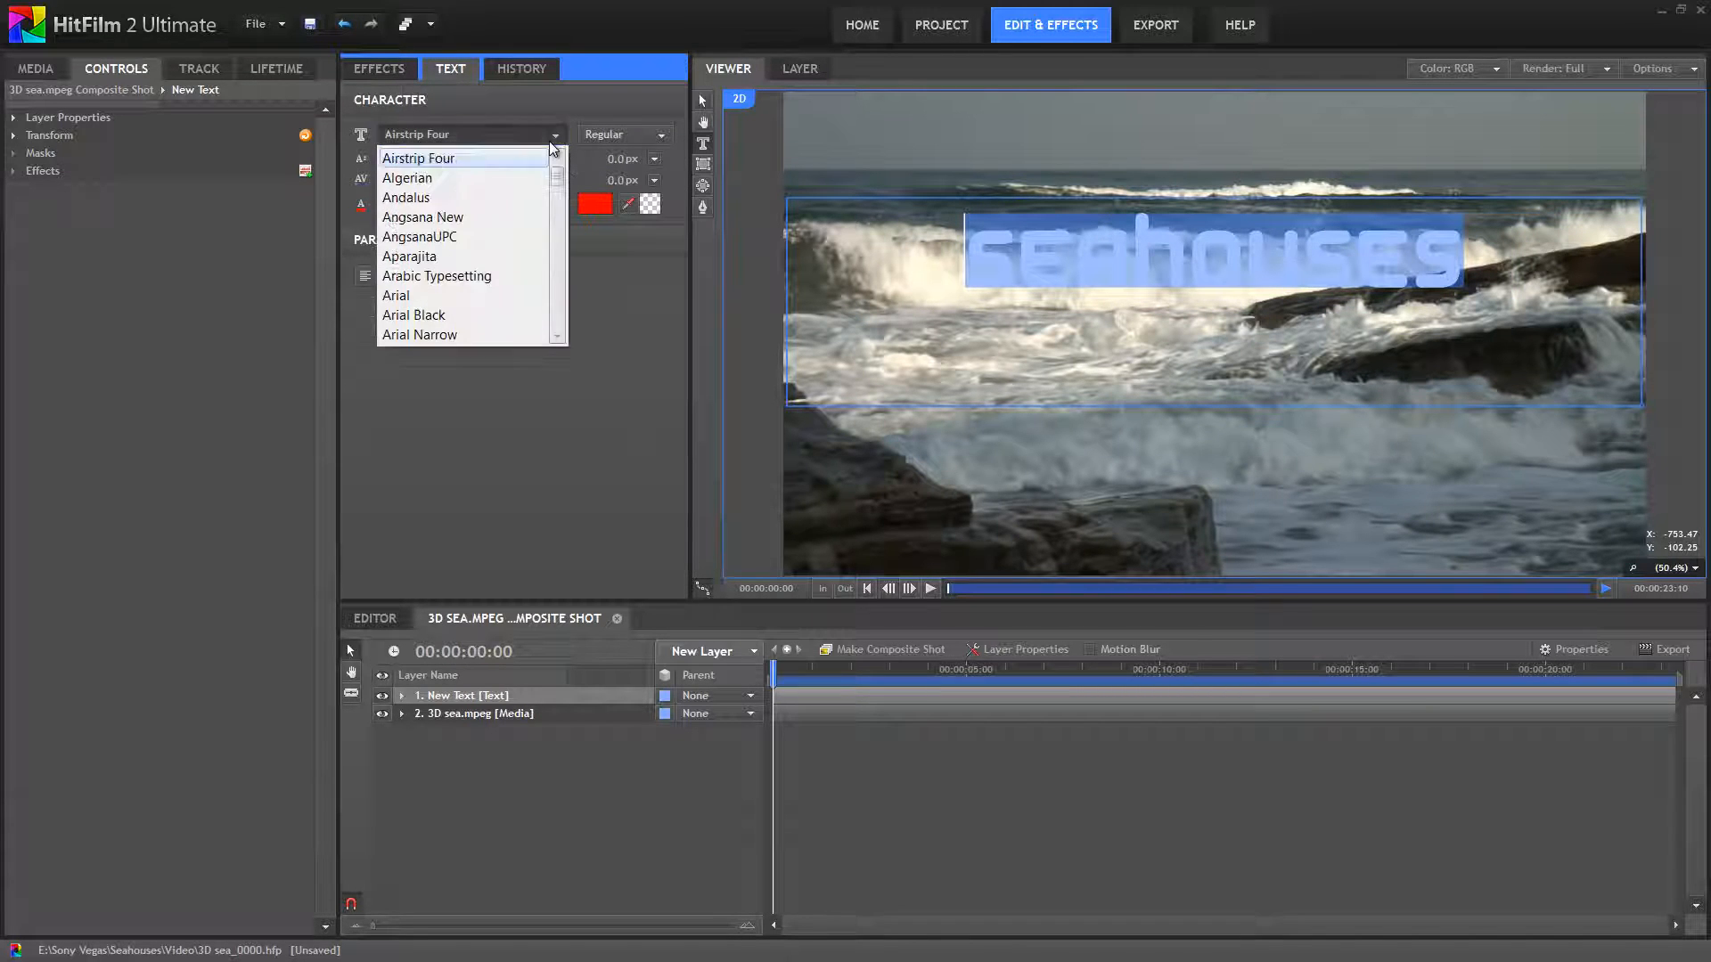
left_click(510, 200)
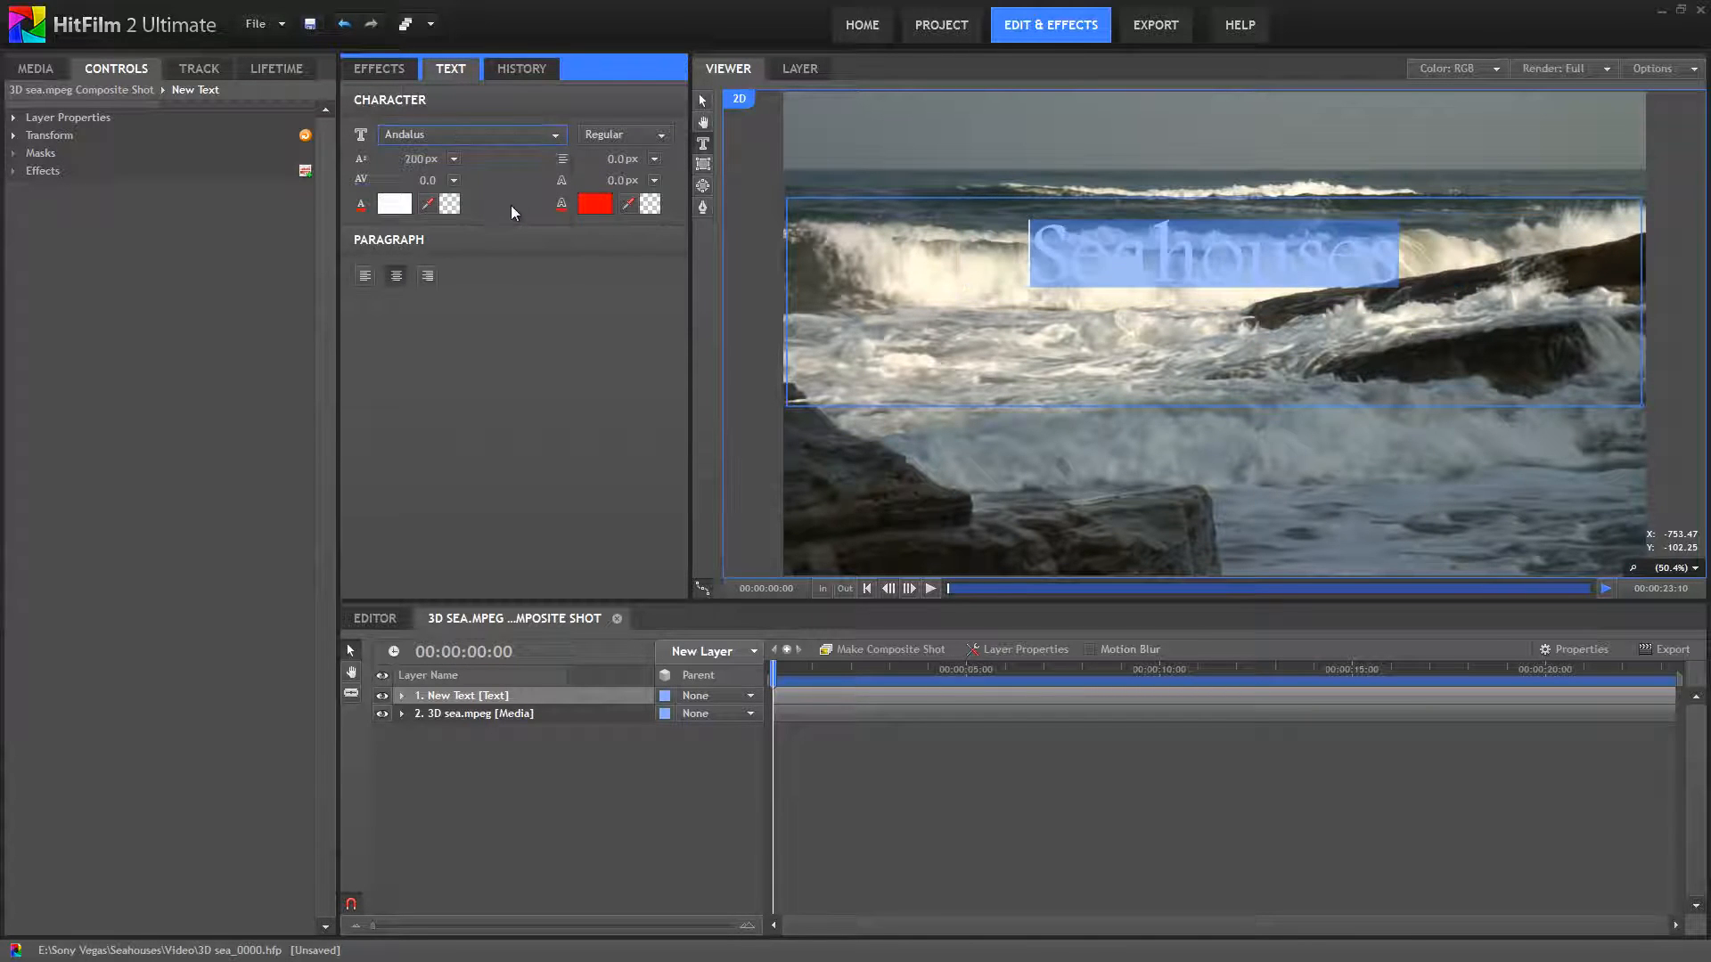
left_click(555, 135)
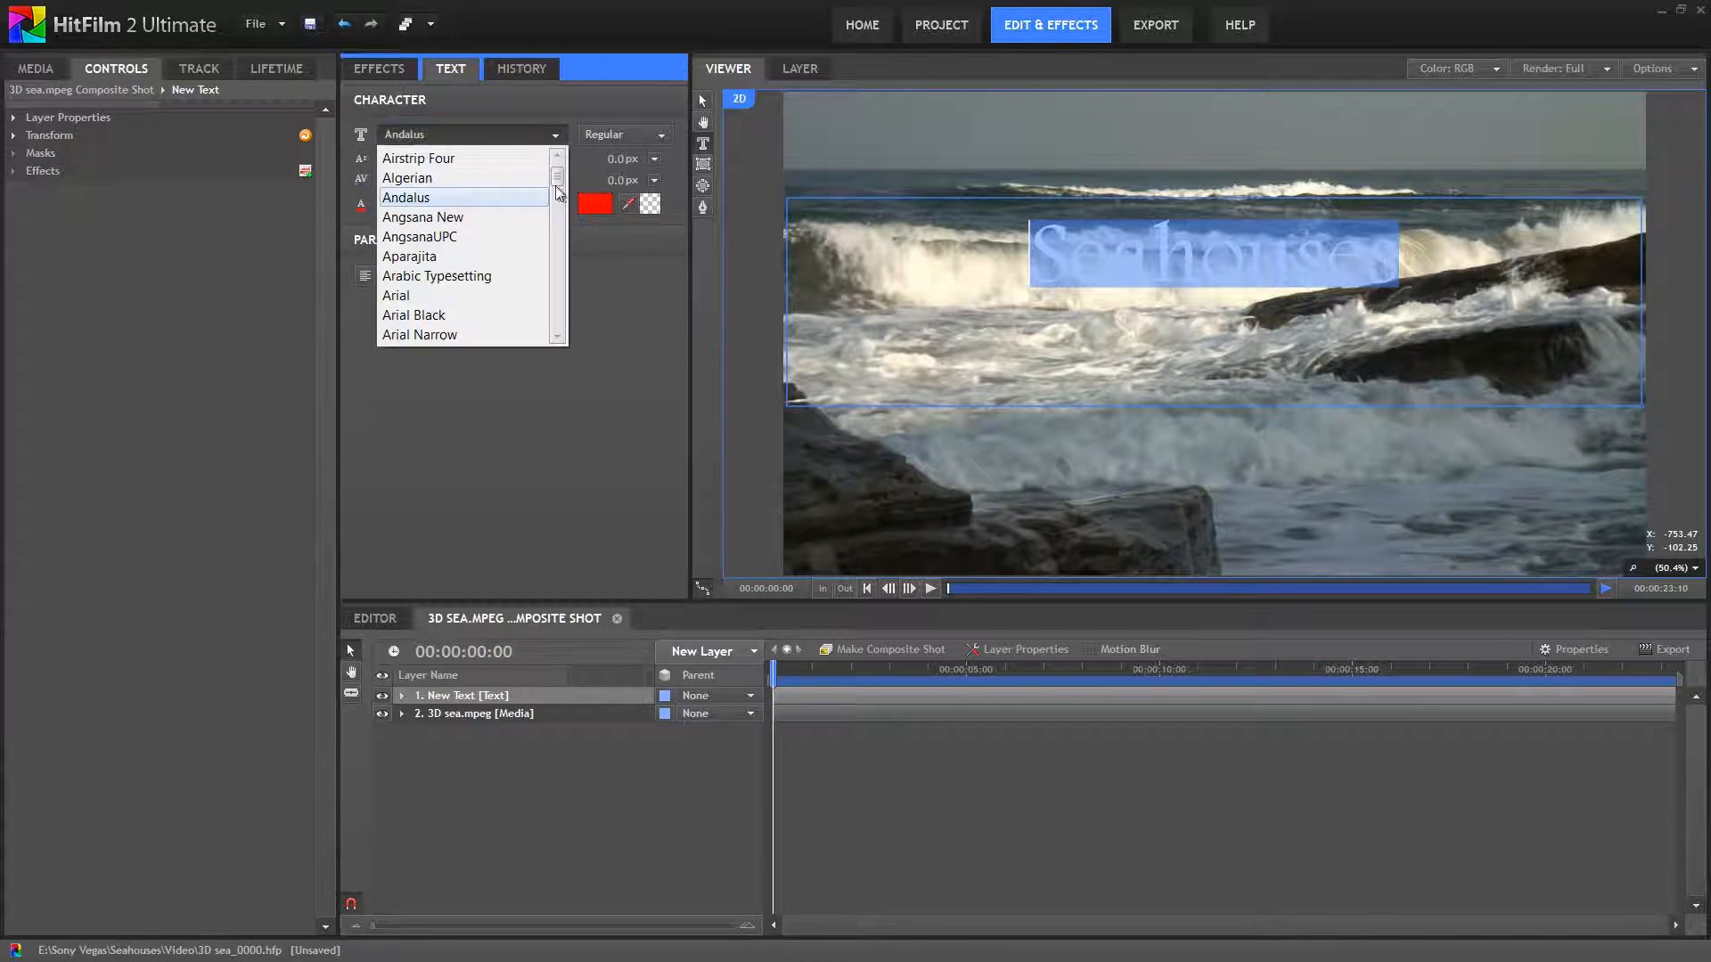
left_click(463, 316)
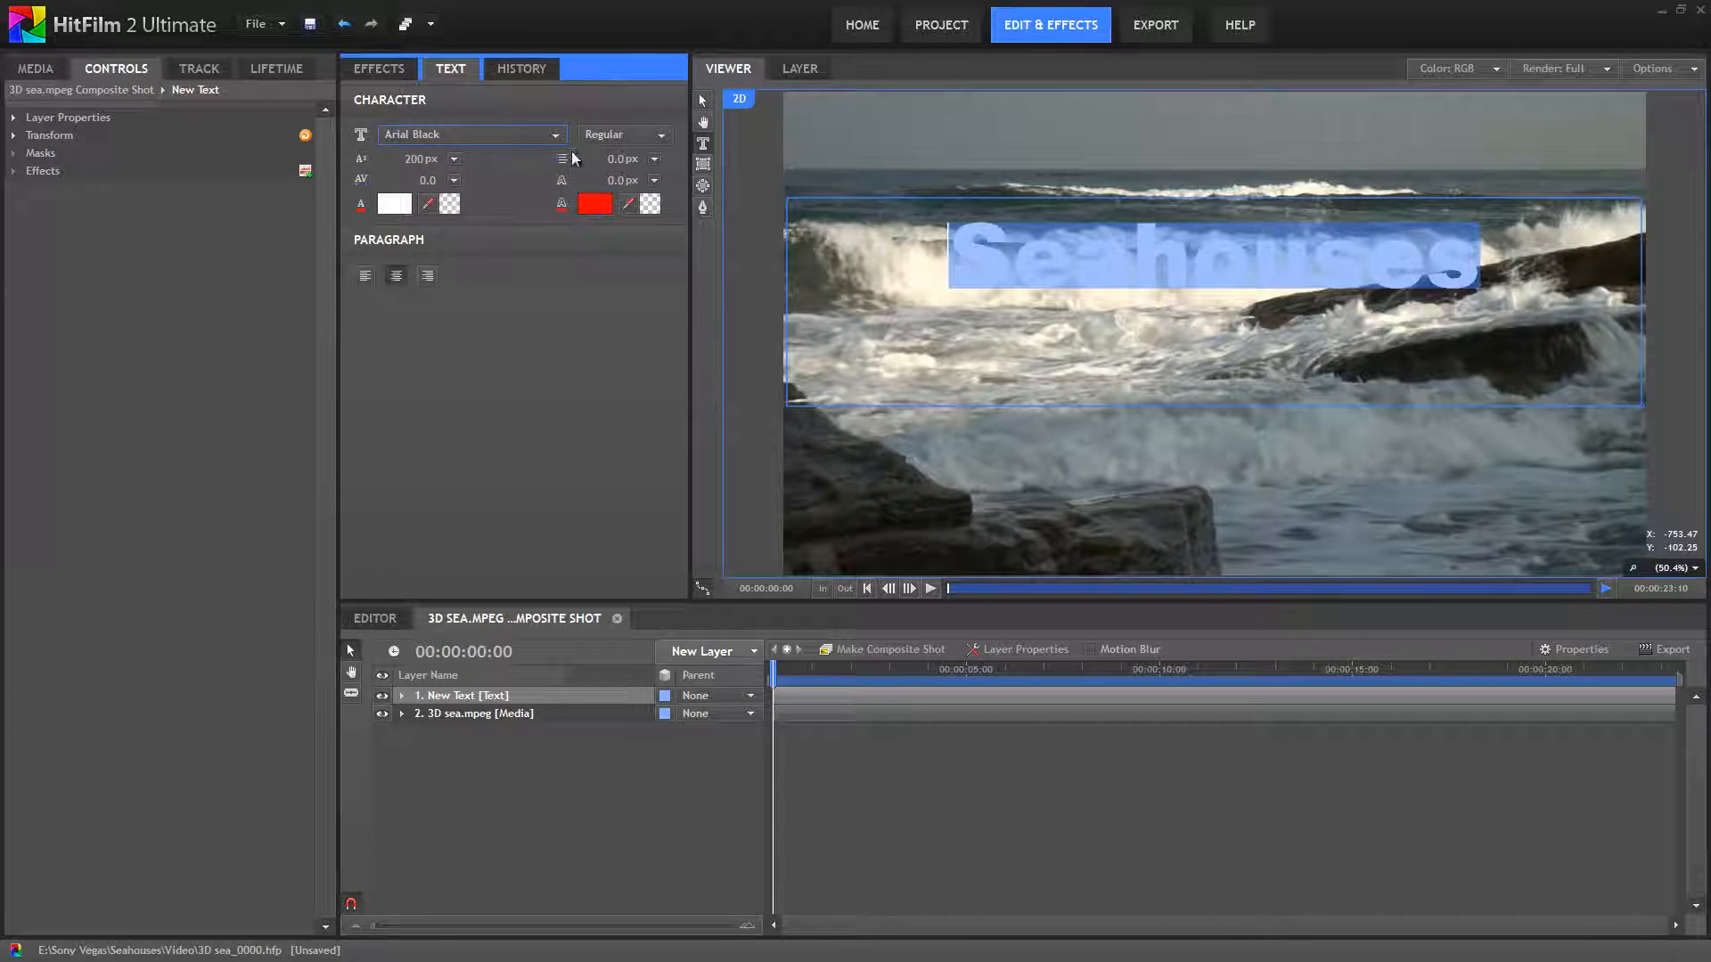
left_click(626, 134)
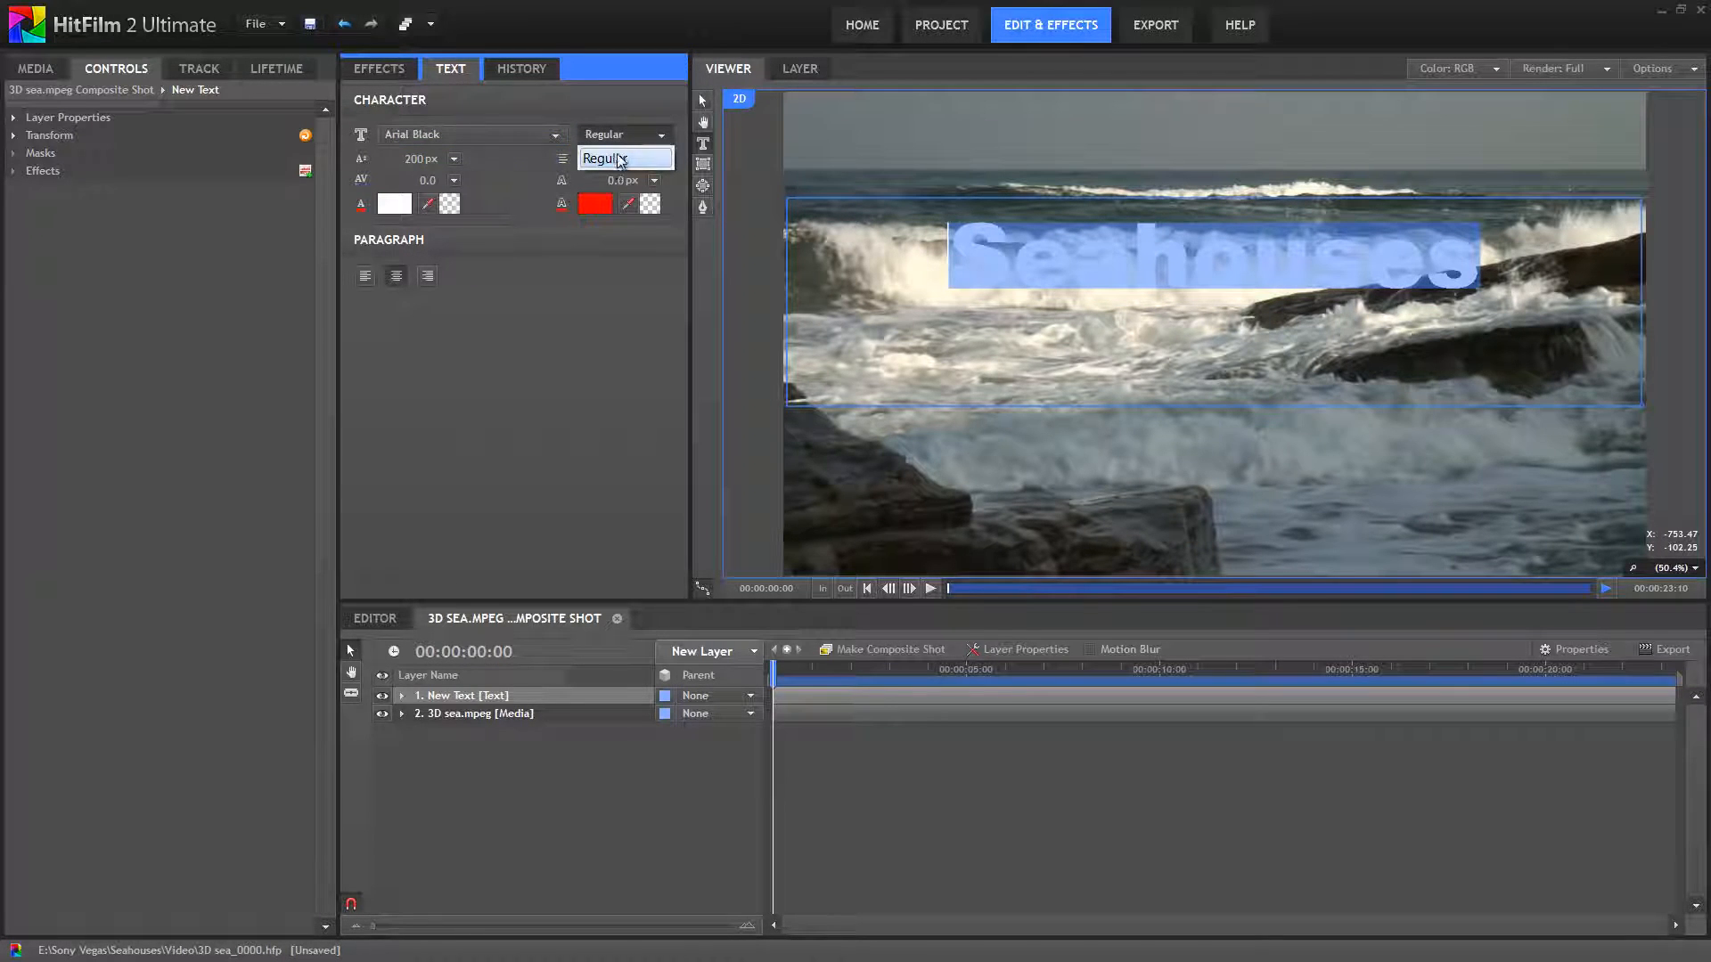
left_click(622, 139)
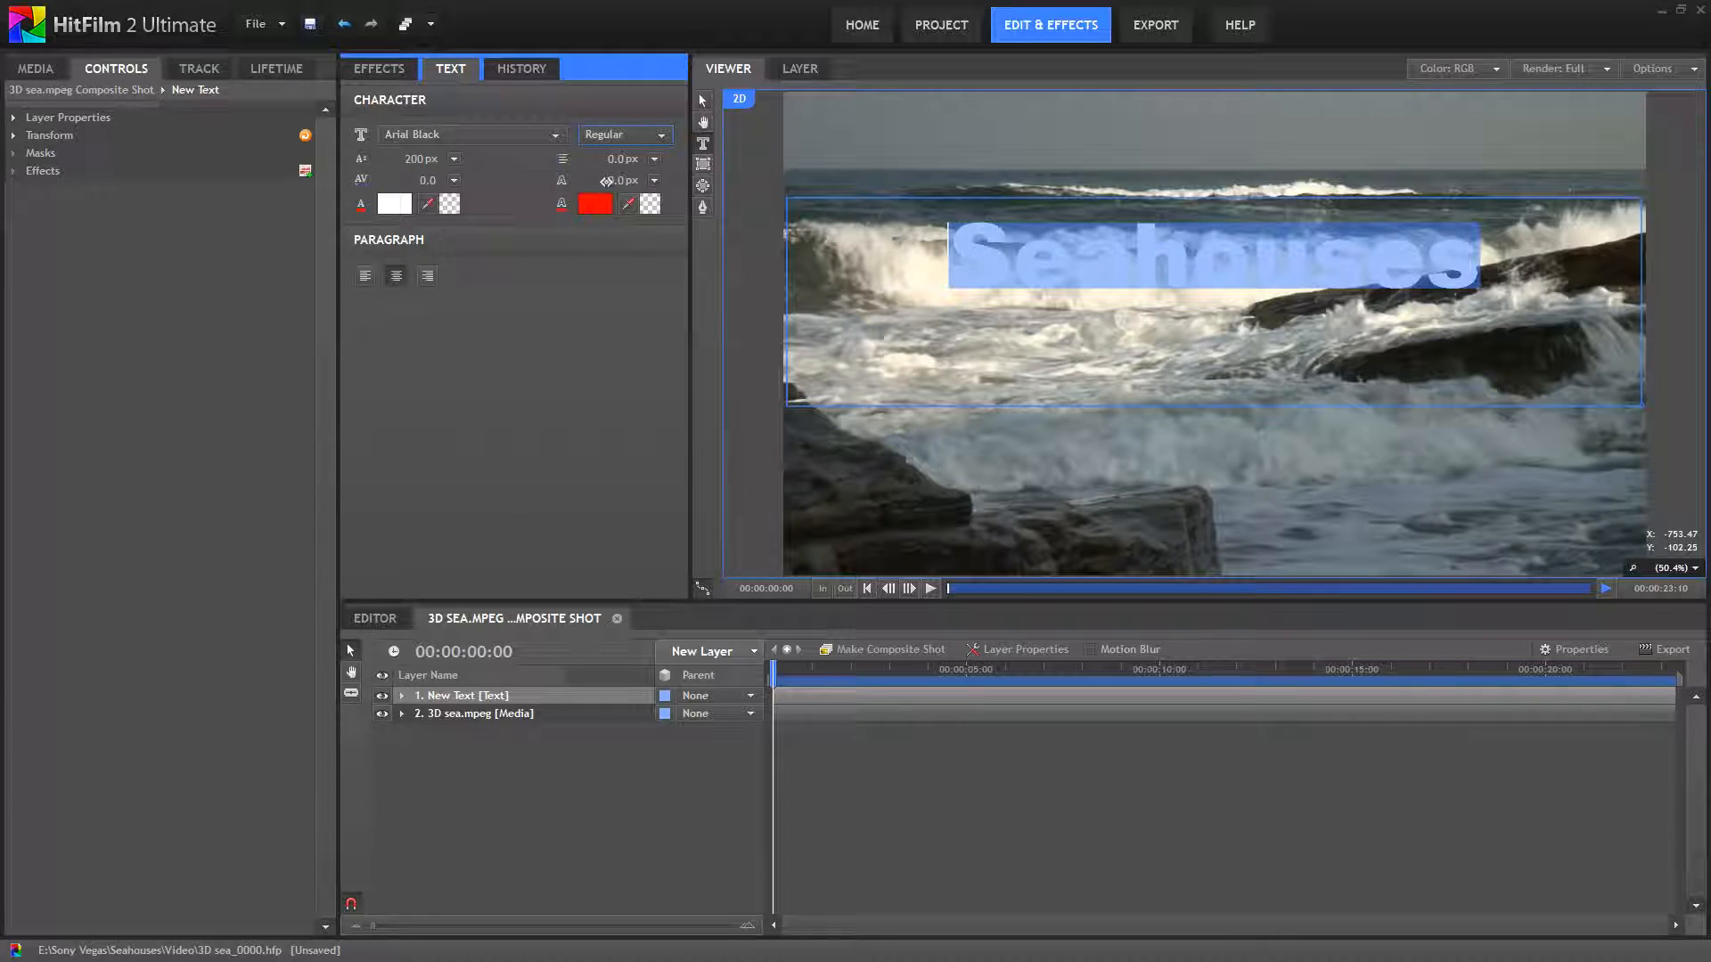
- Give the Seahouses text a 2 px outline and make its fill transparent
left_click_drag(622, 180, 623, 180)
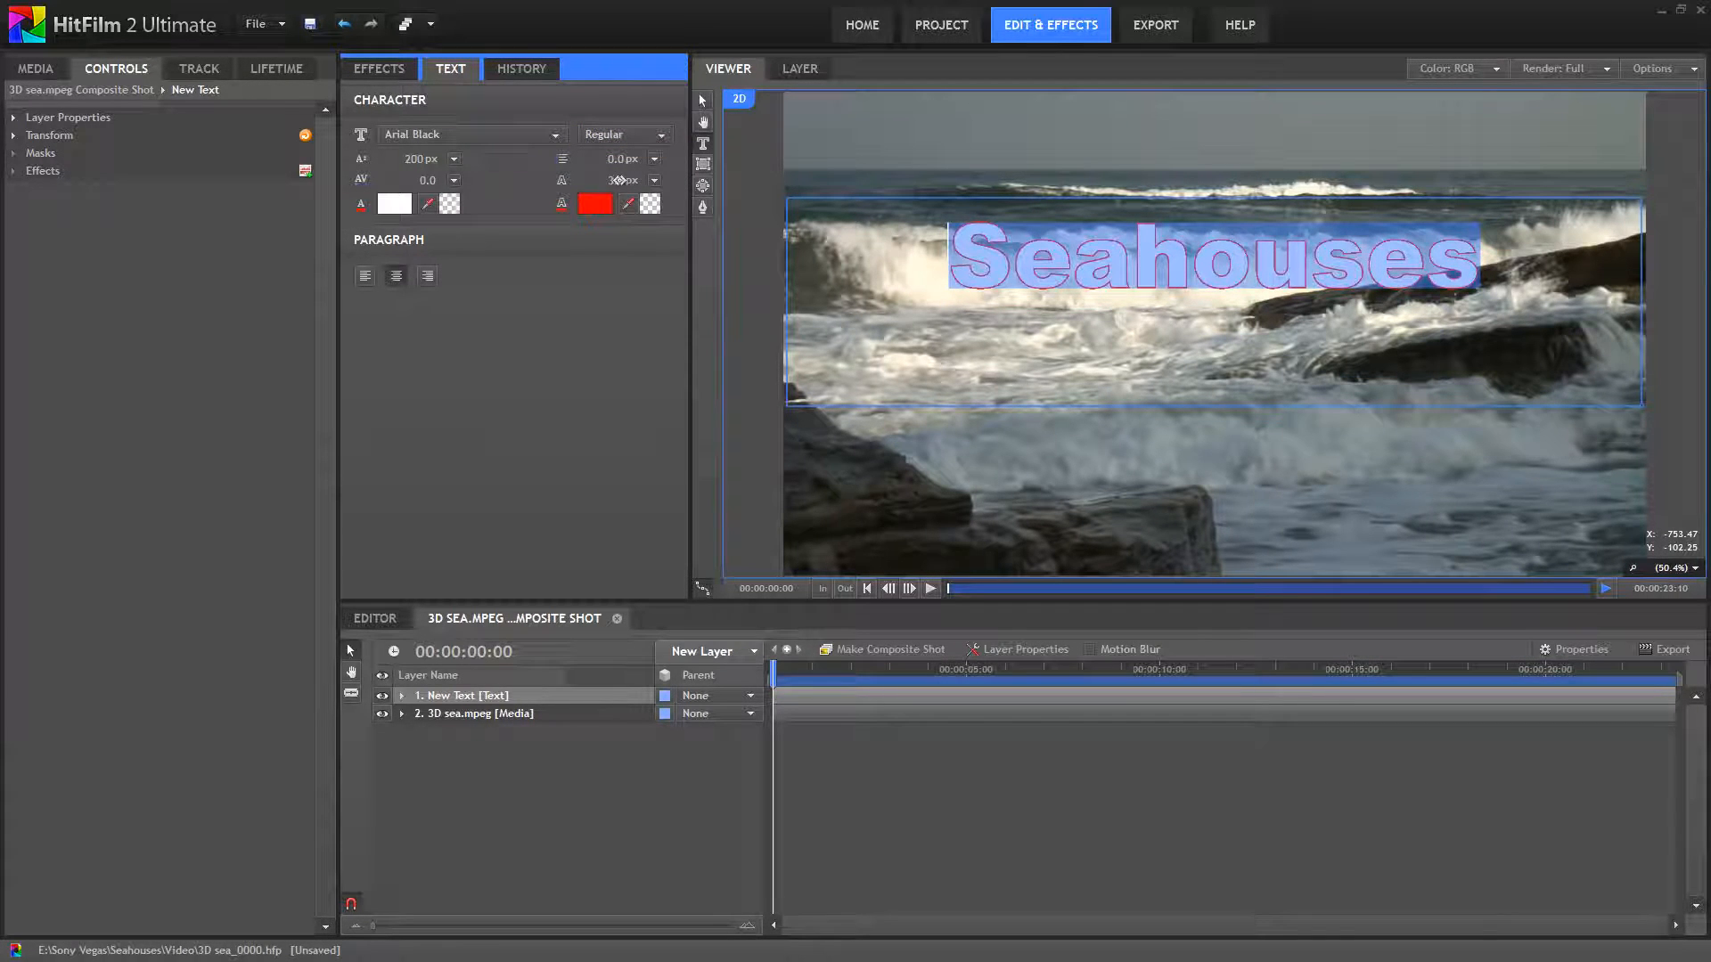
left_click_drag(621, 180, 617, 180)
left_click(447, 210)
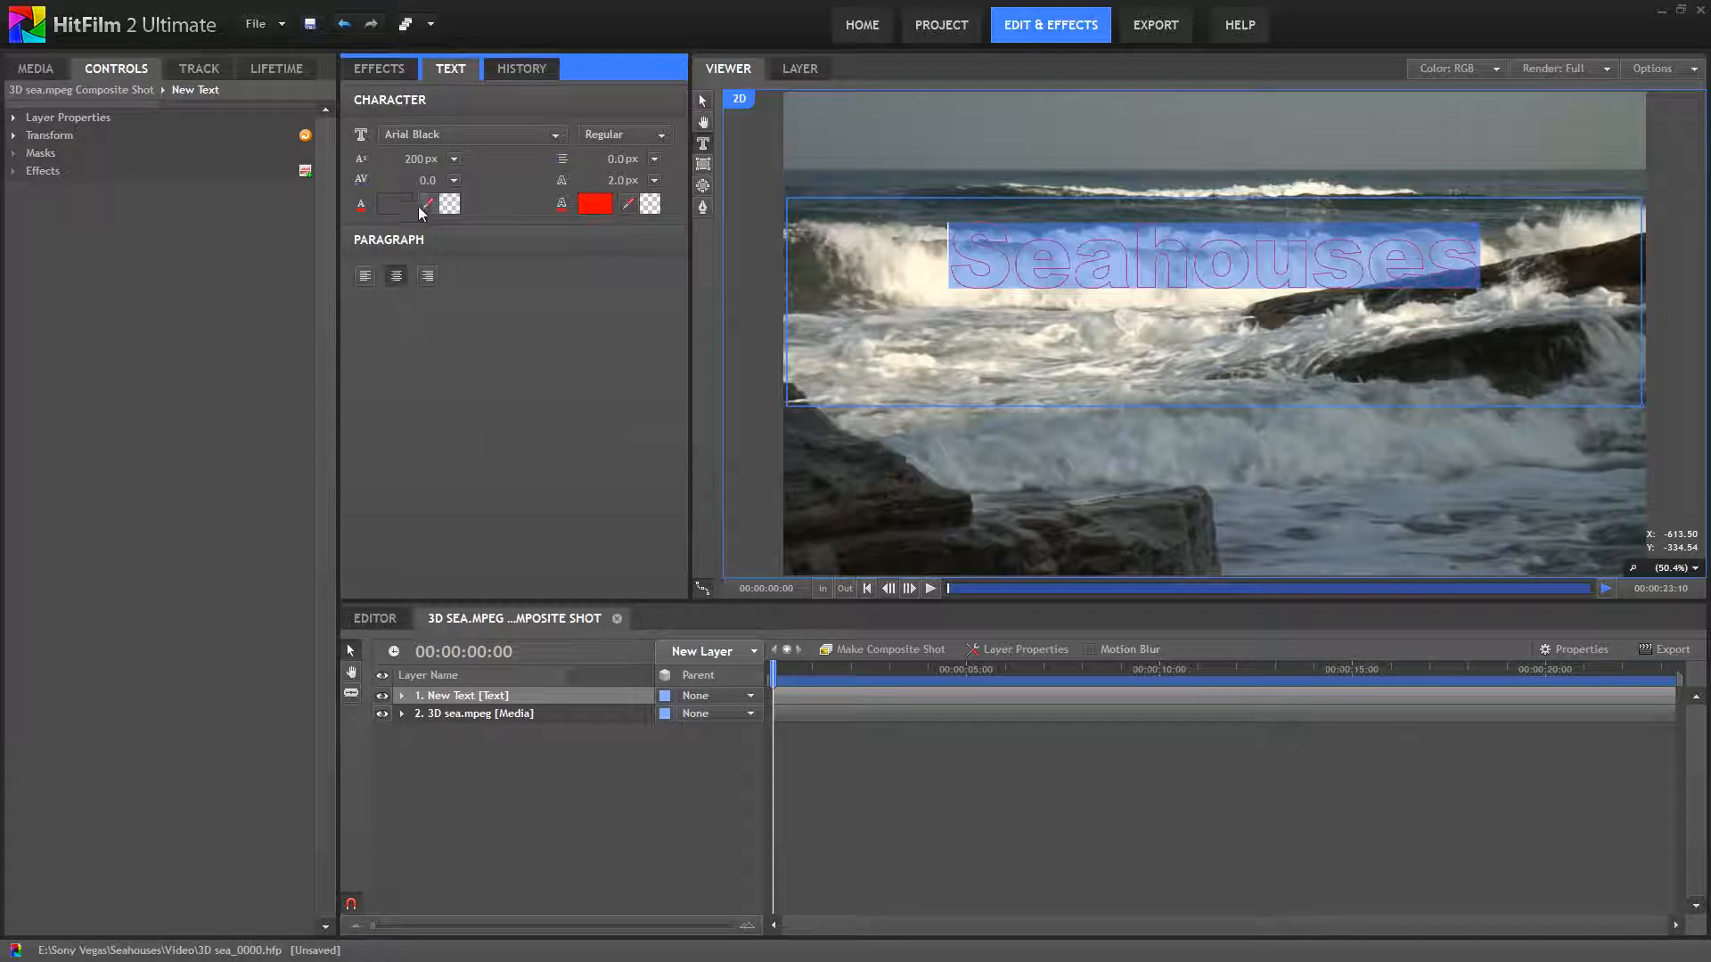
- Set the fill colour of the Seahouses text to white and deselect the text layer
left_click(392, 205)
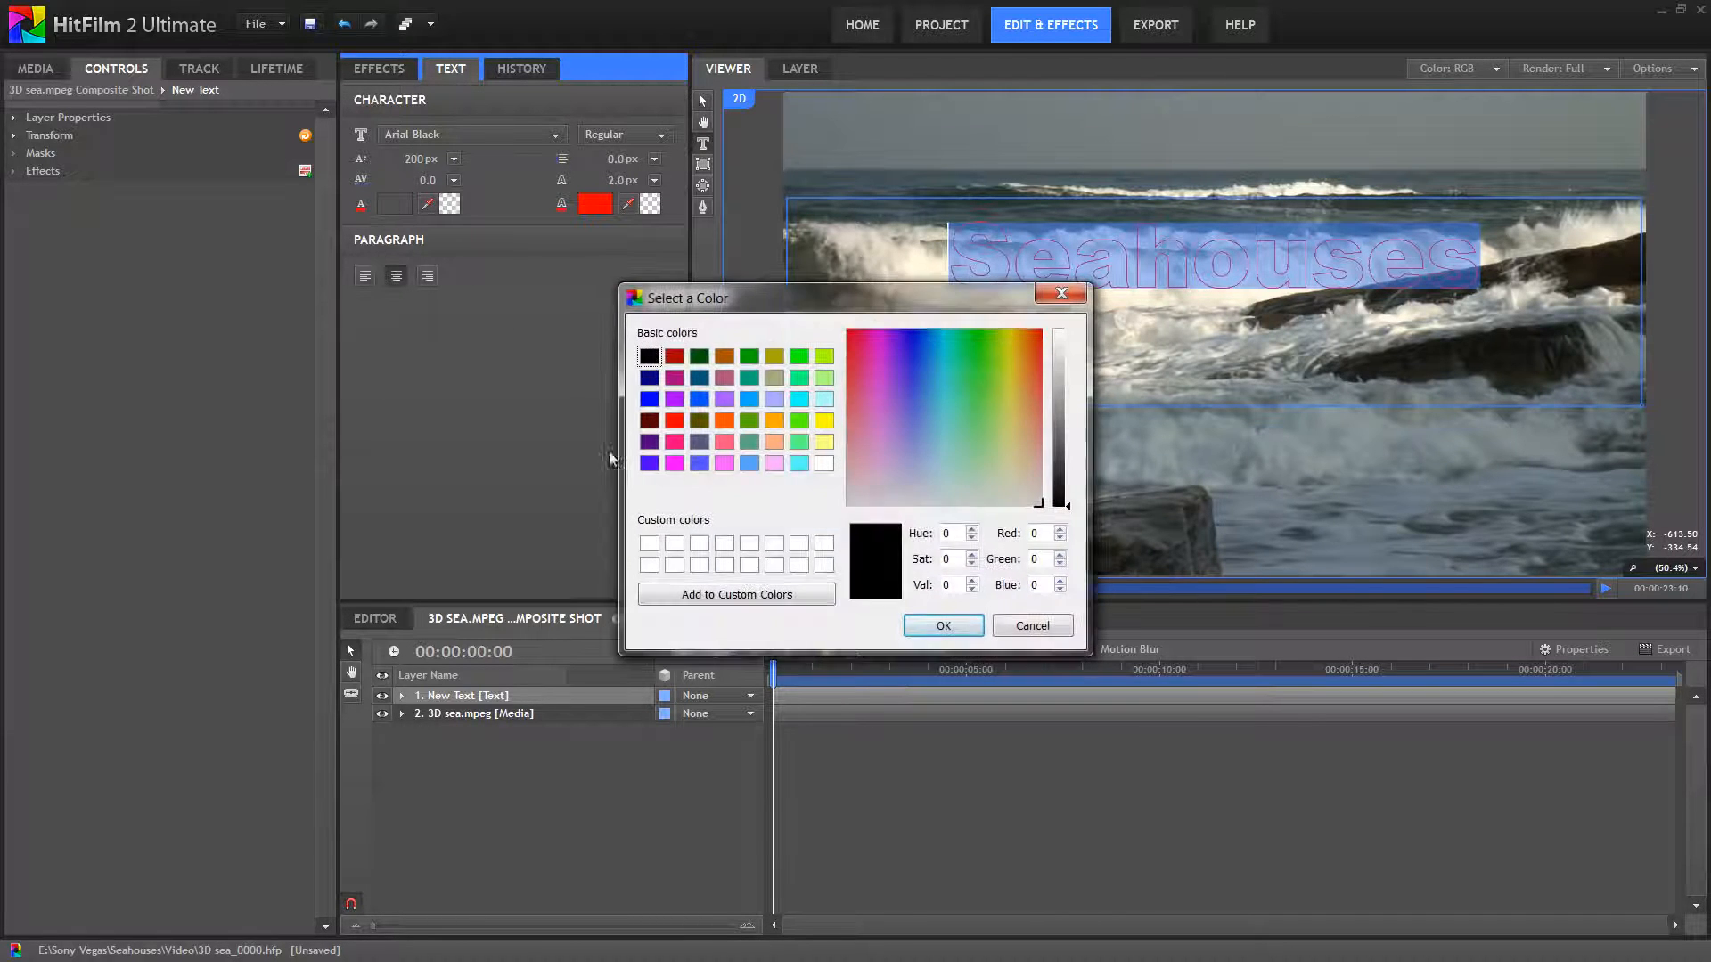
left_click_drag(945, 420, 980, 378)
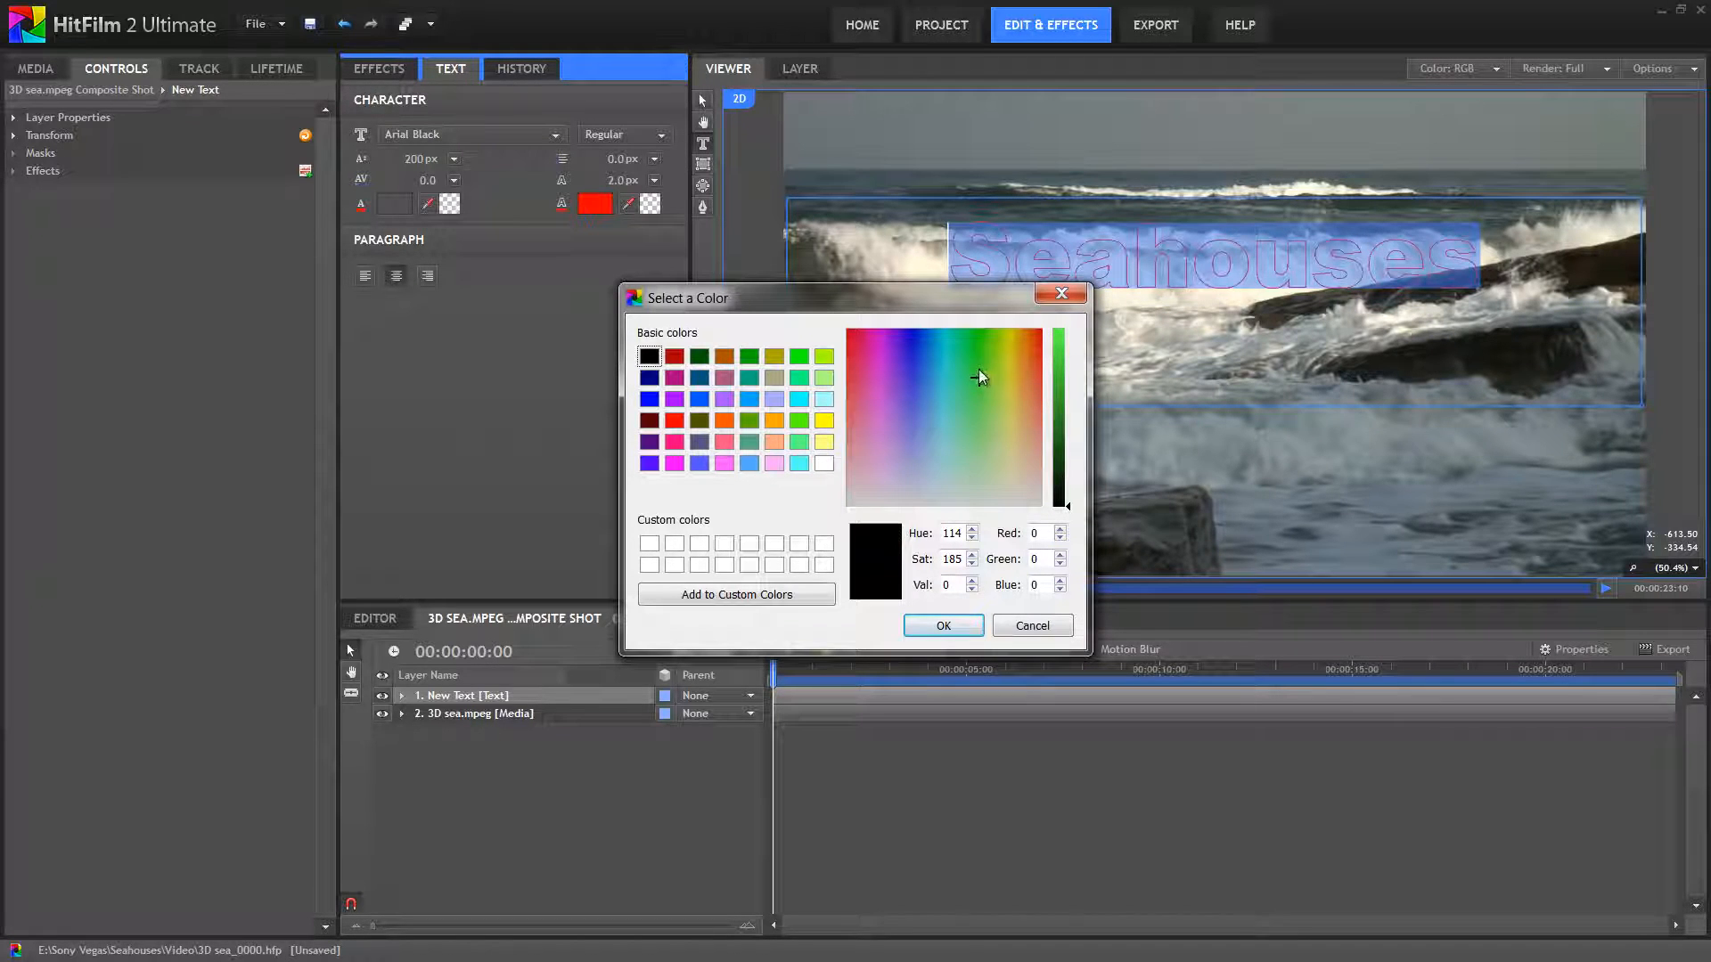
left_click_drag(980, 376, 946, 361)
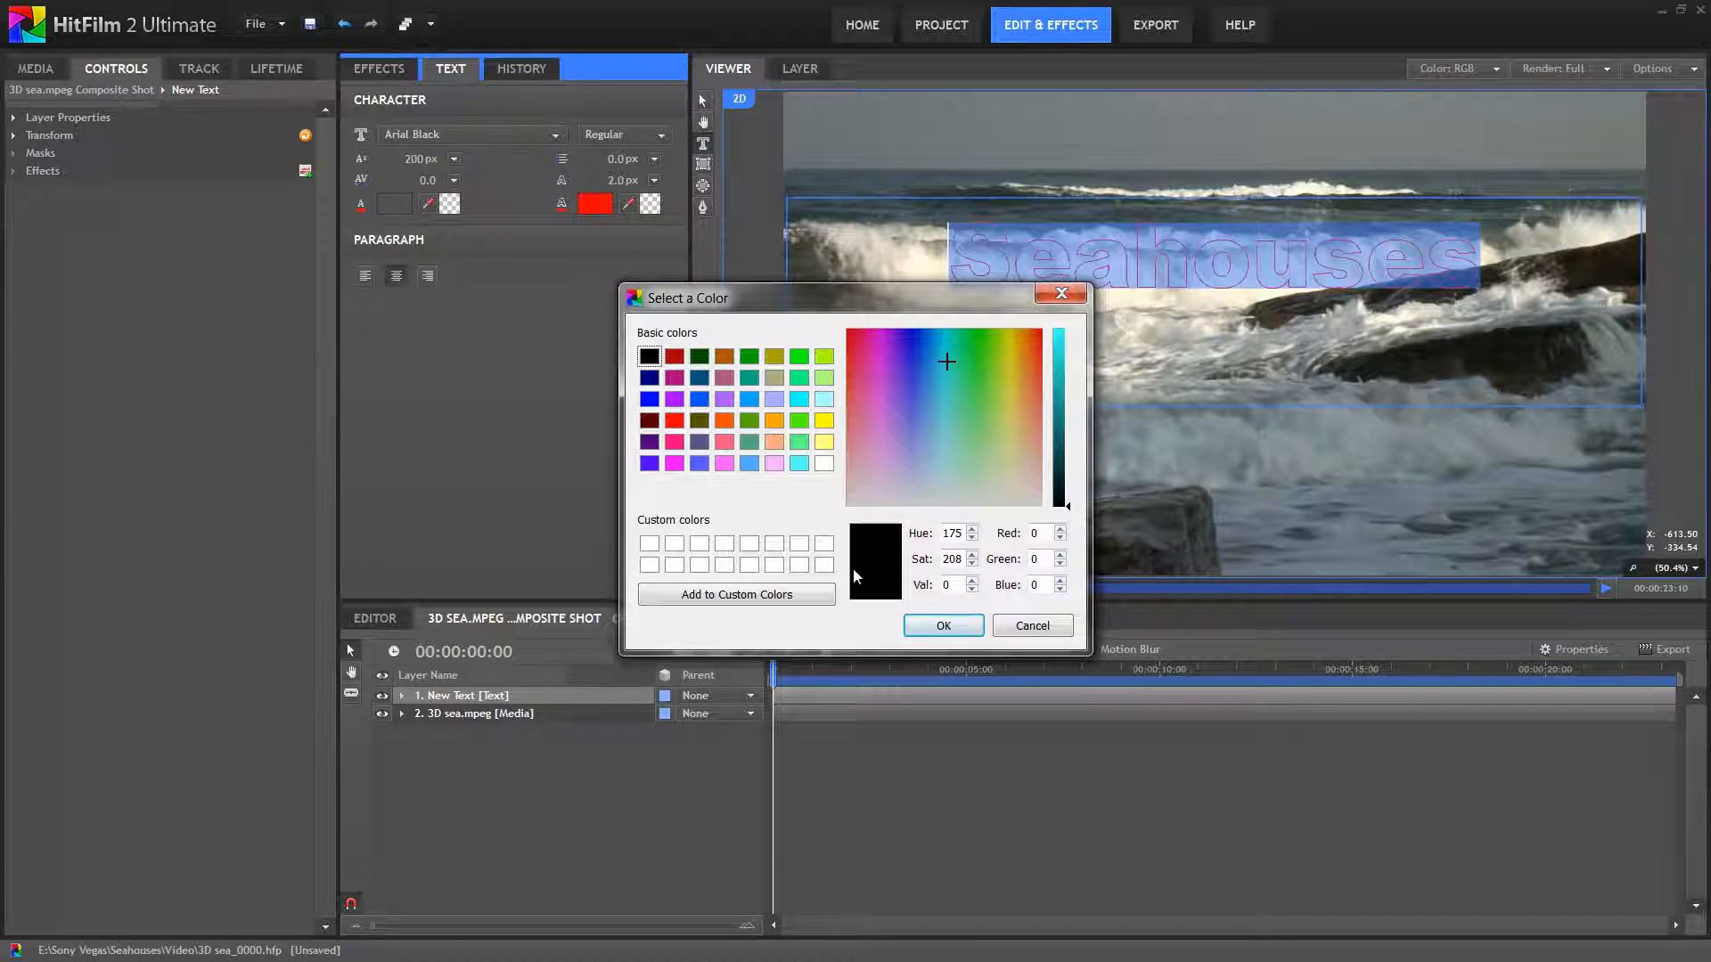
left_click_drag(1069, 507, 1072, 345)
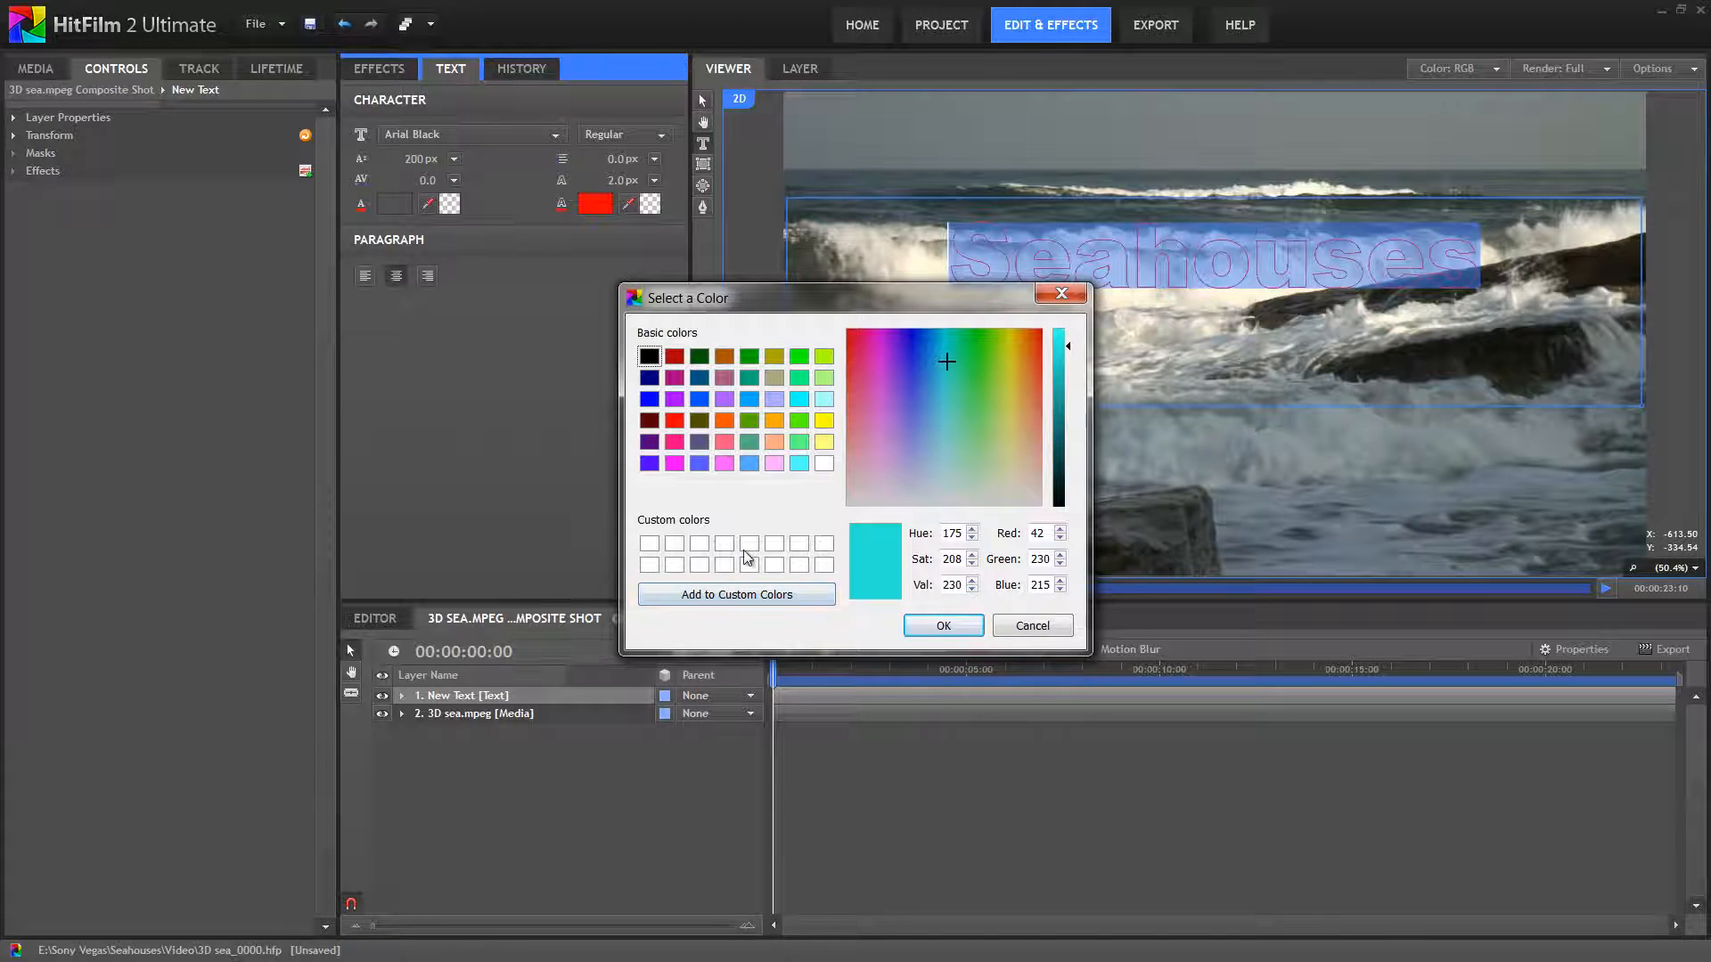
left_click(824, 463)
left_click(945, 625)
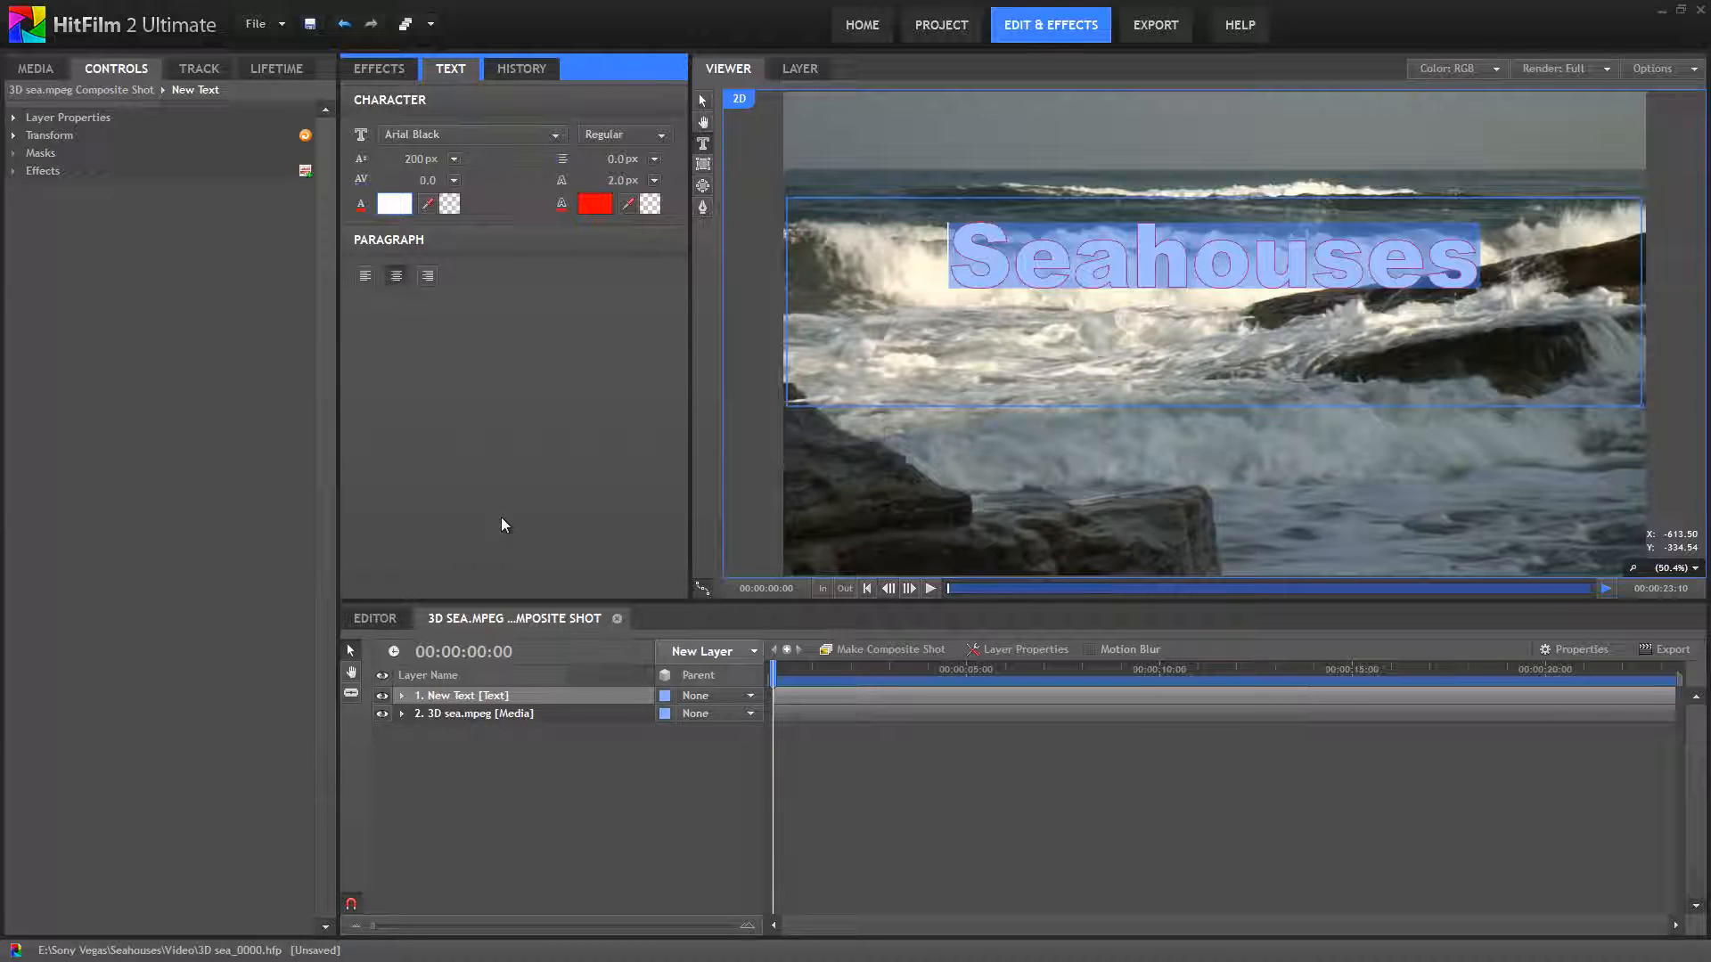
left_click(611, 794)
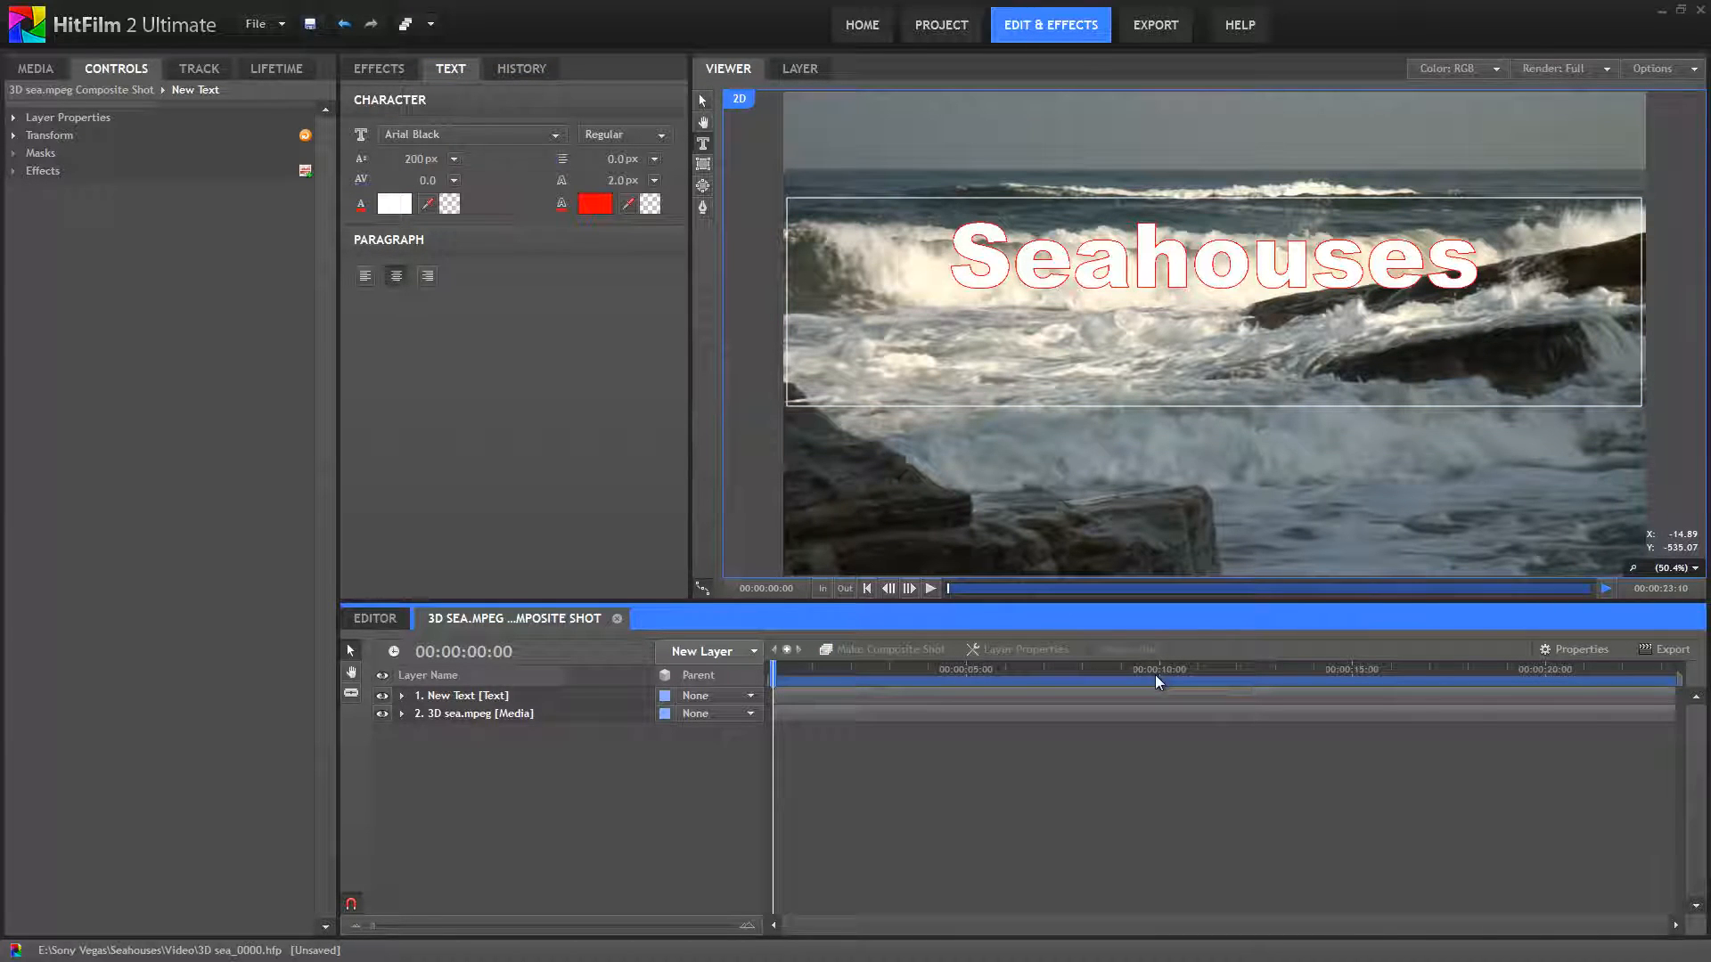
- Play back the opening seconds of the composite shot to preview the title, and return the playhead to the start
left_click(1608, 602)
key("space")
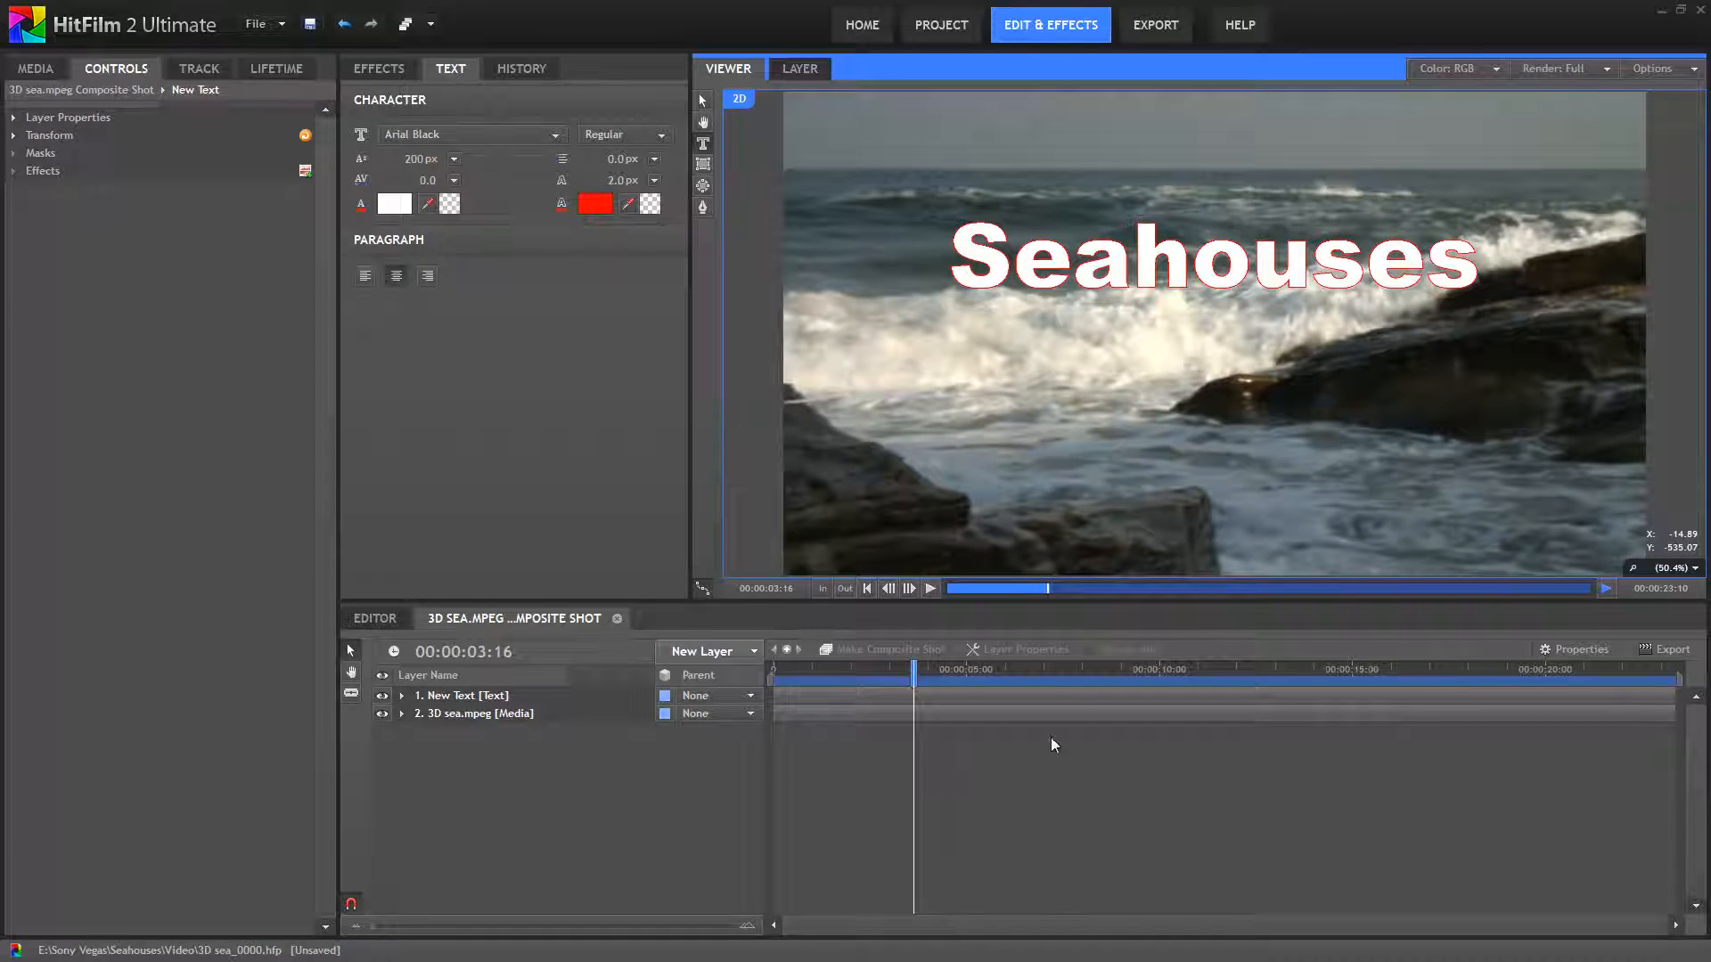
left_click_drag(921, 682, 764, 713)
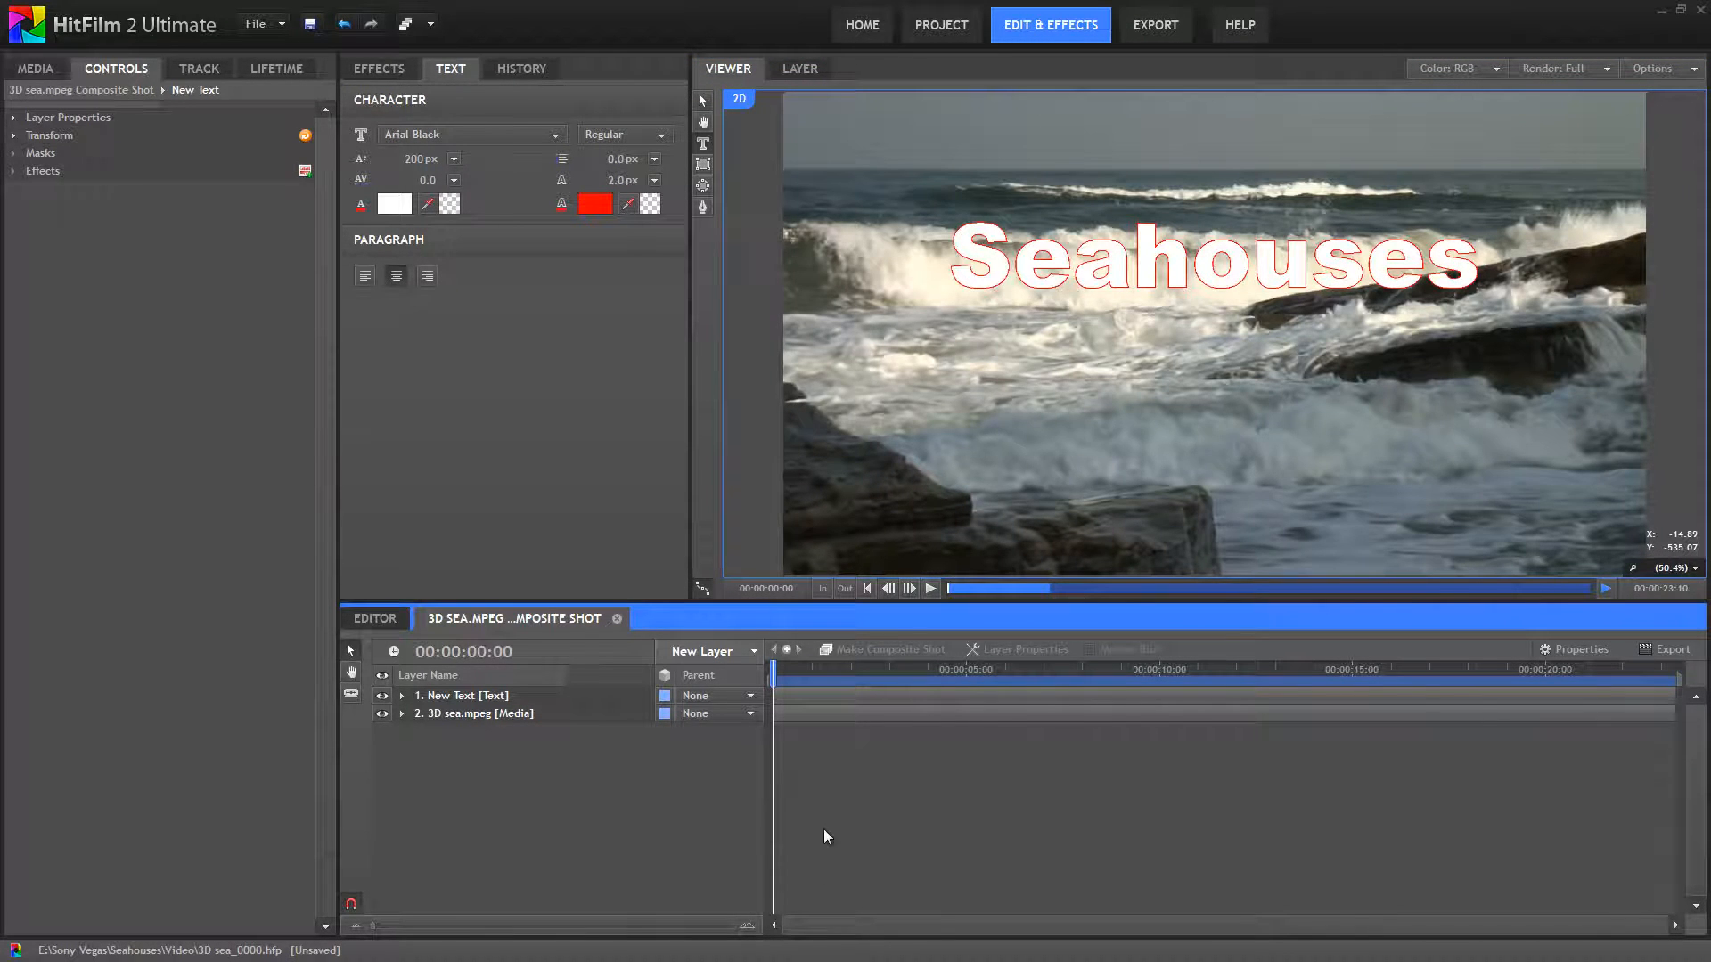
key("space")
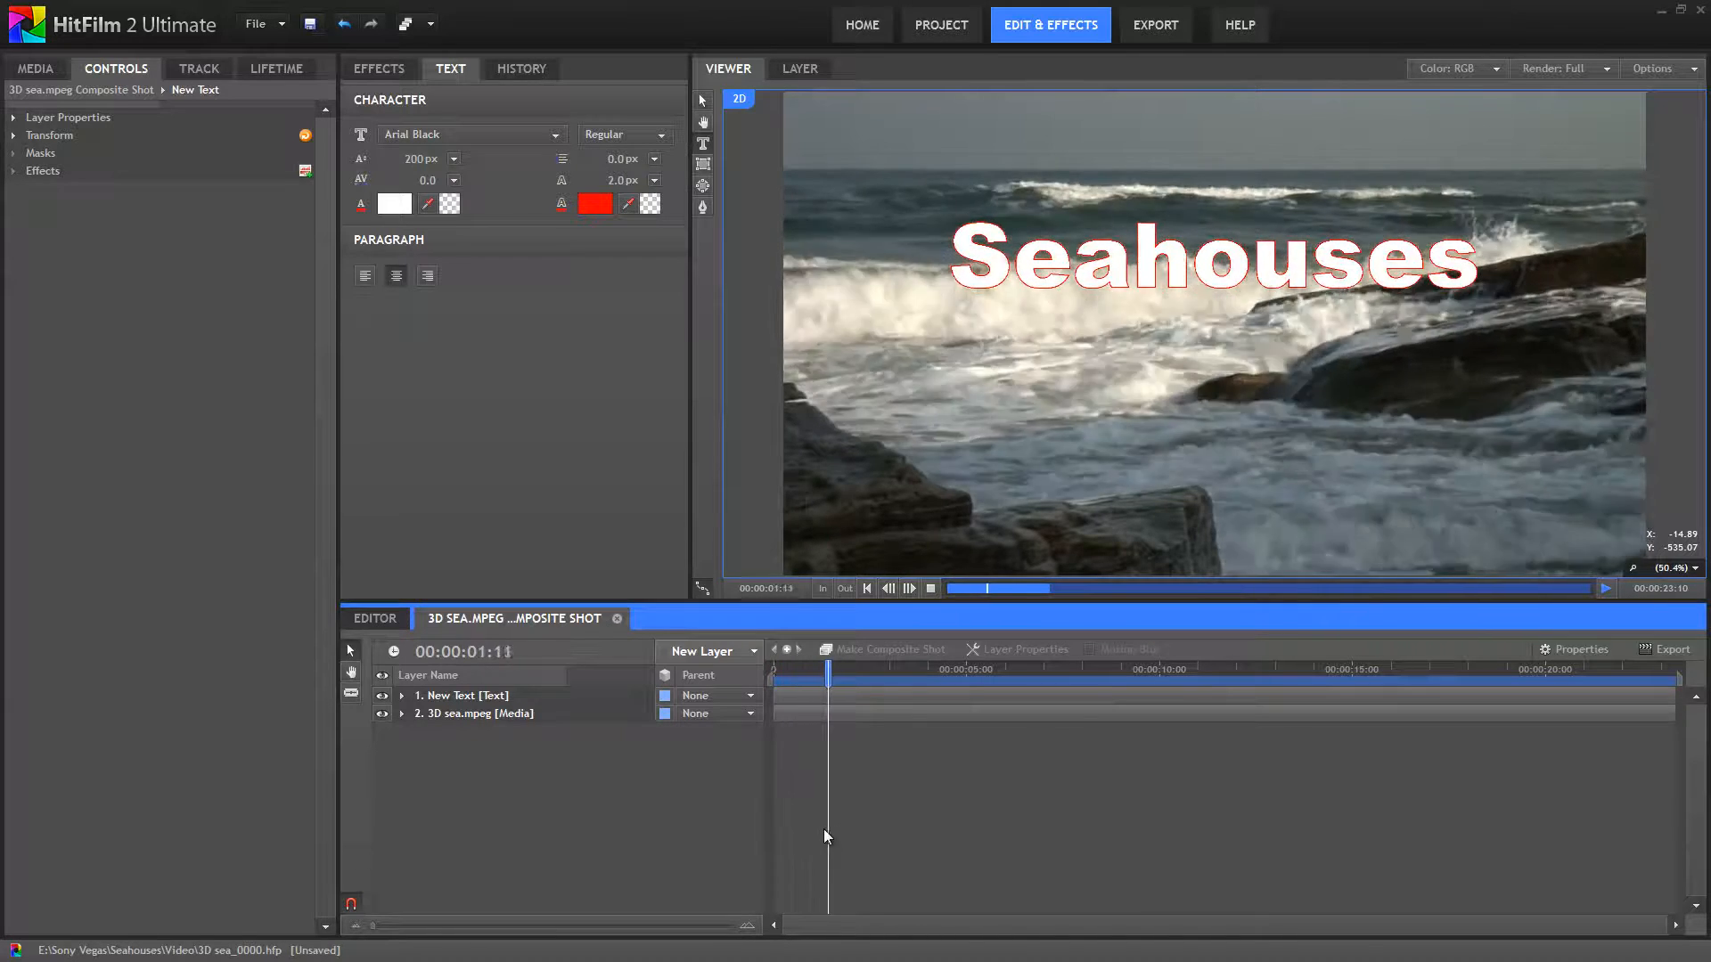
key("space")
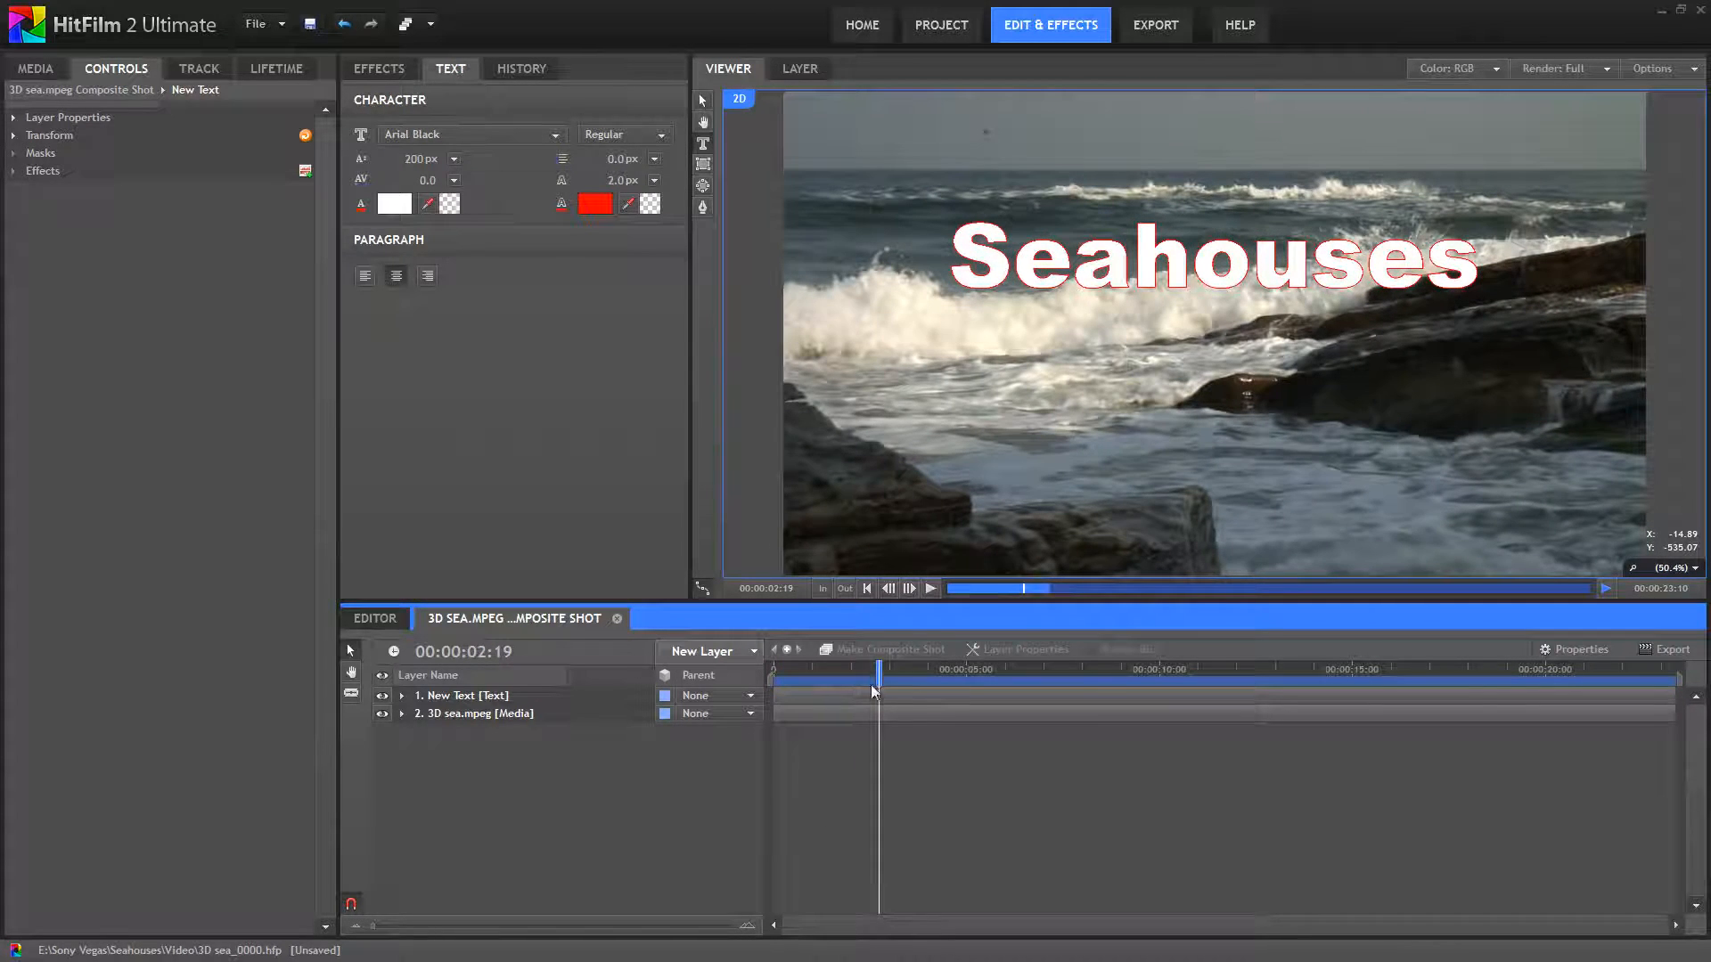
left_click_drag(873, 691, 771, 695)
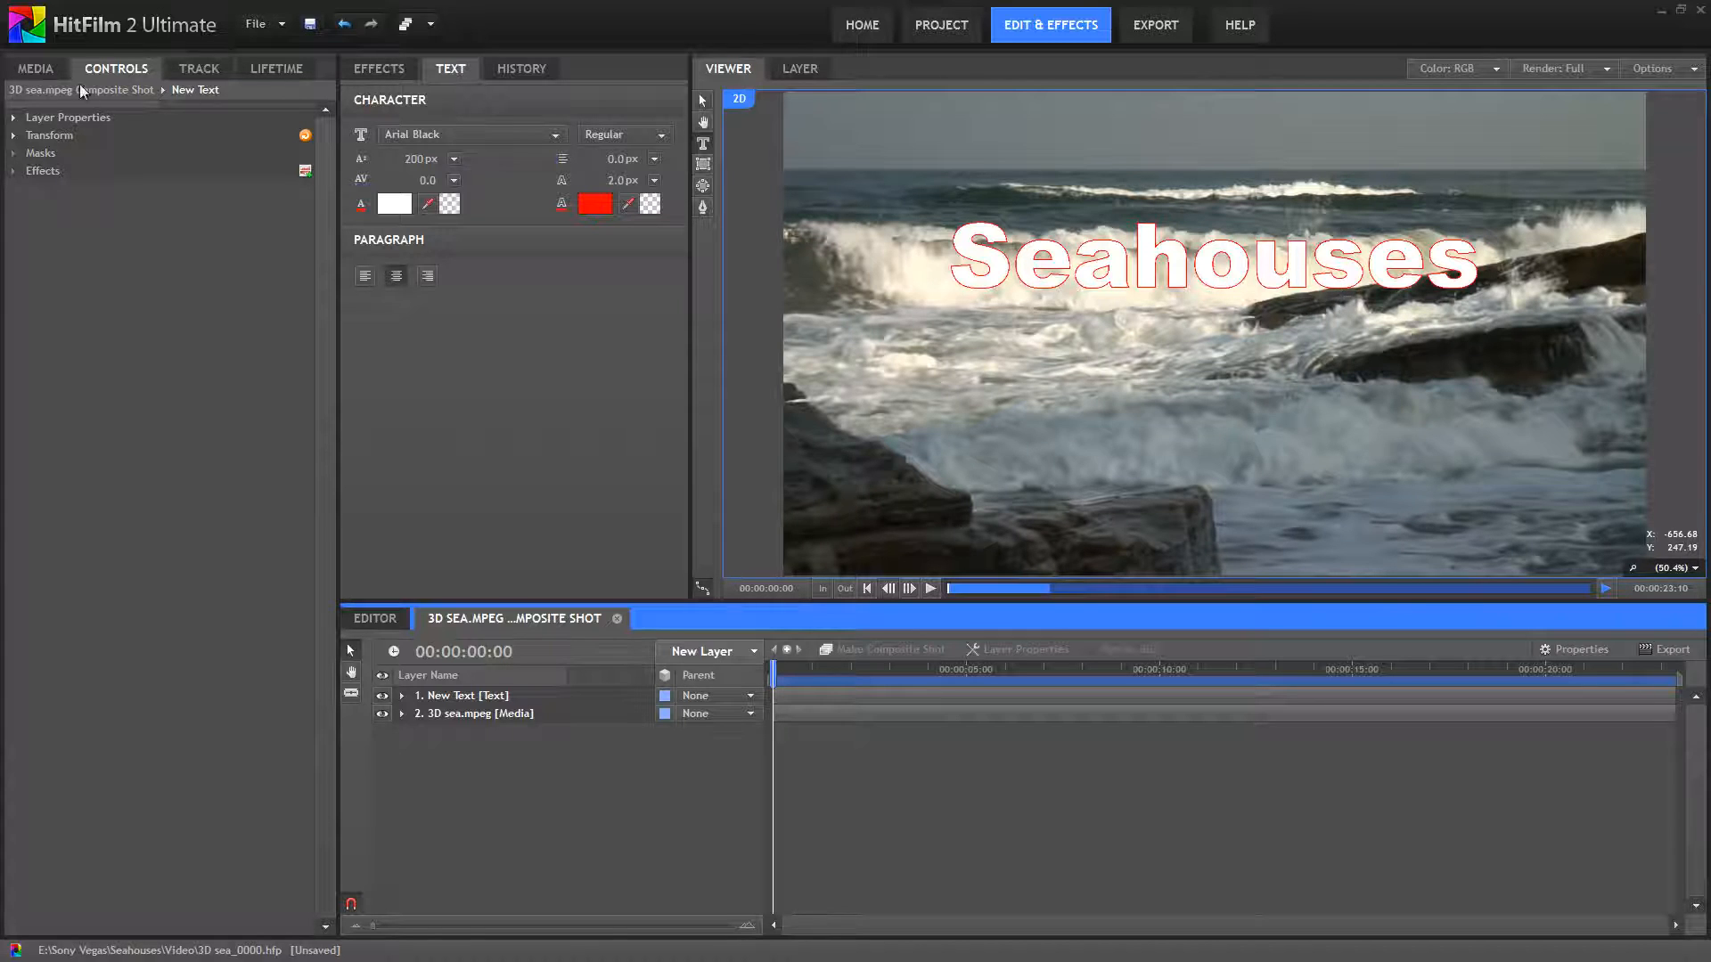
- Import the image Photo159.jpg from the Pics folder into the project media
left_click(31, 77)
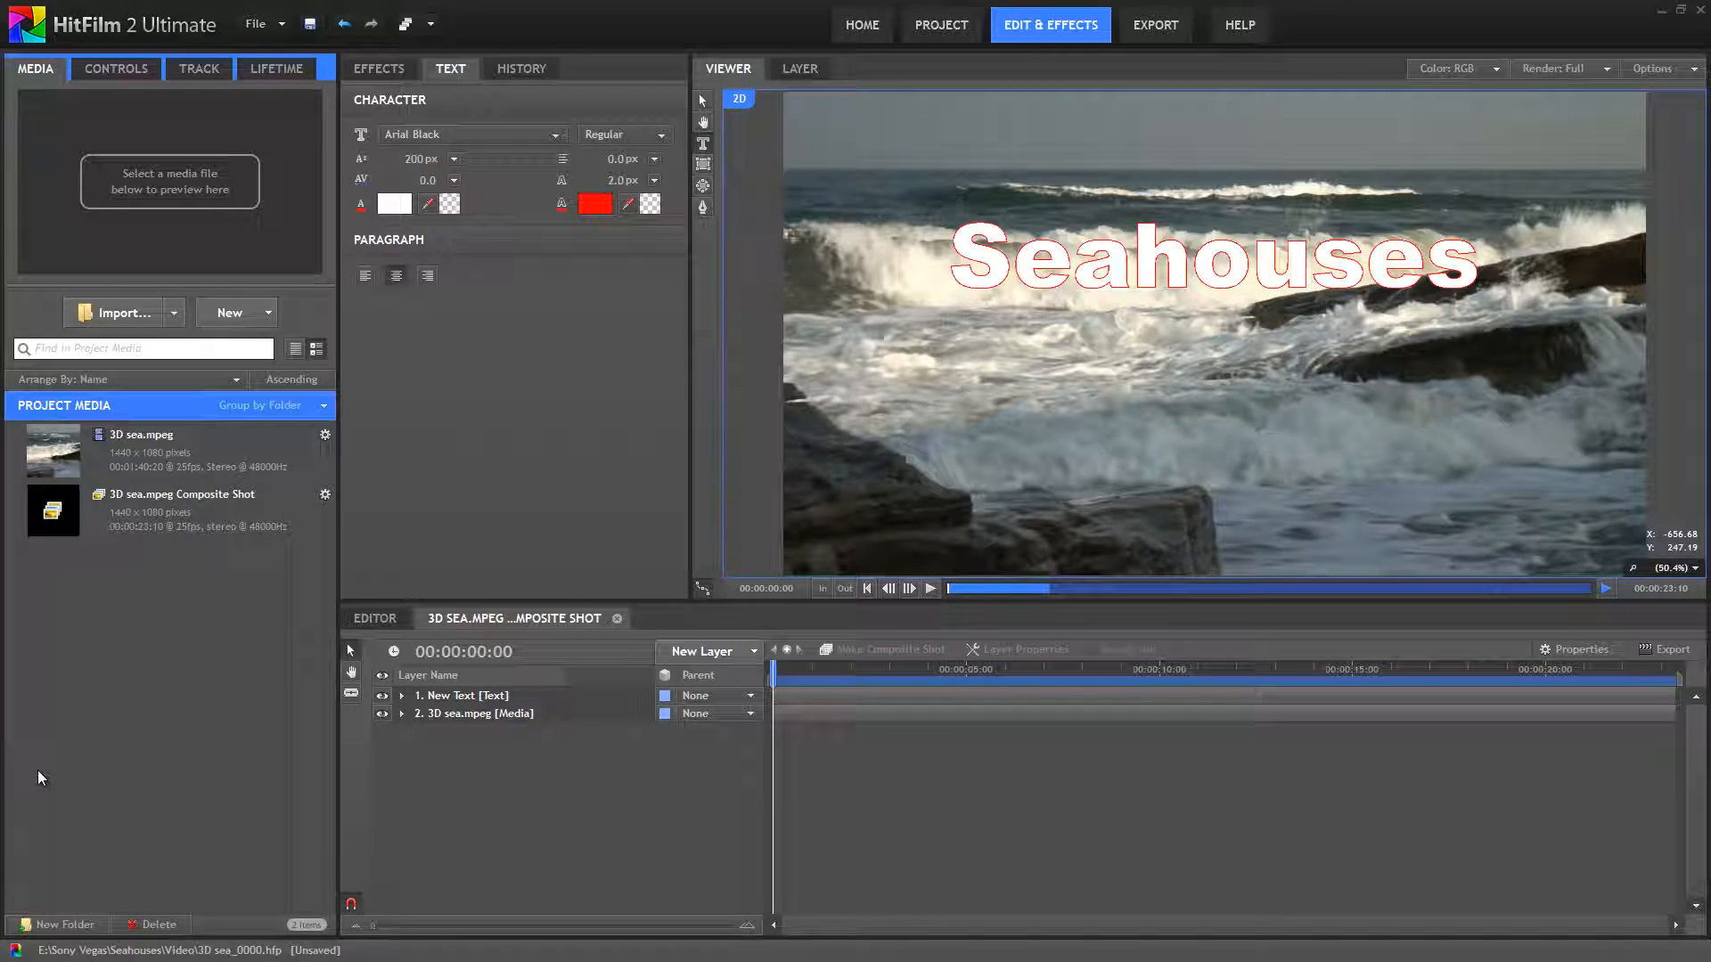
left_click(166, 314)
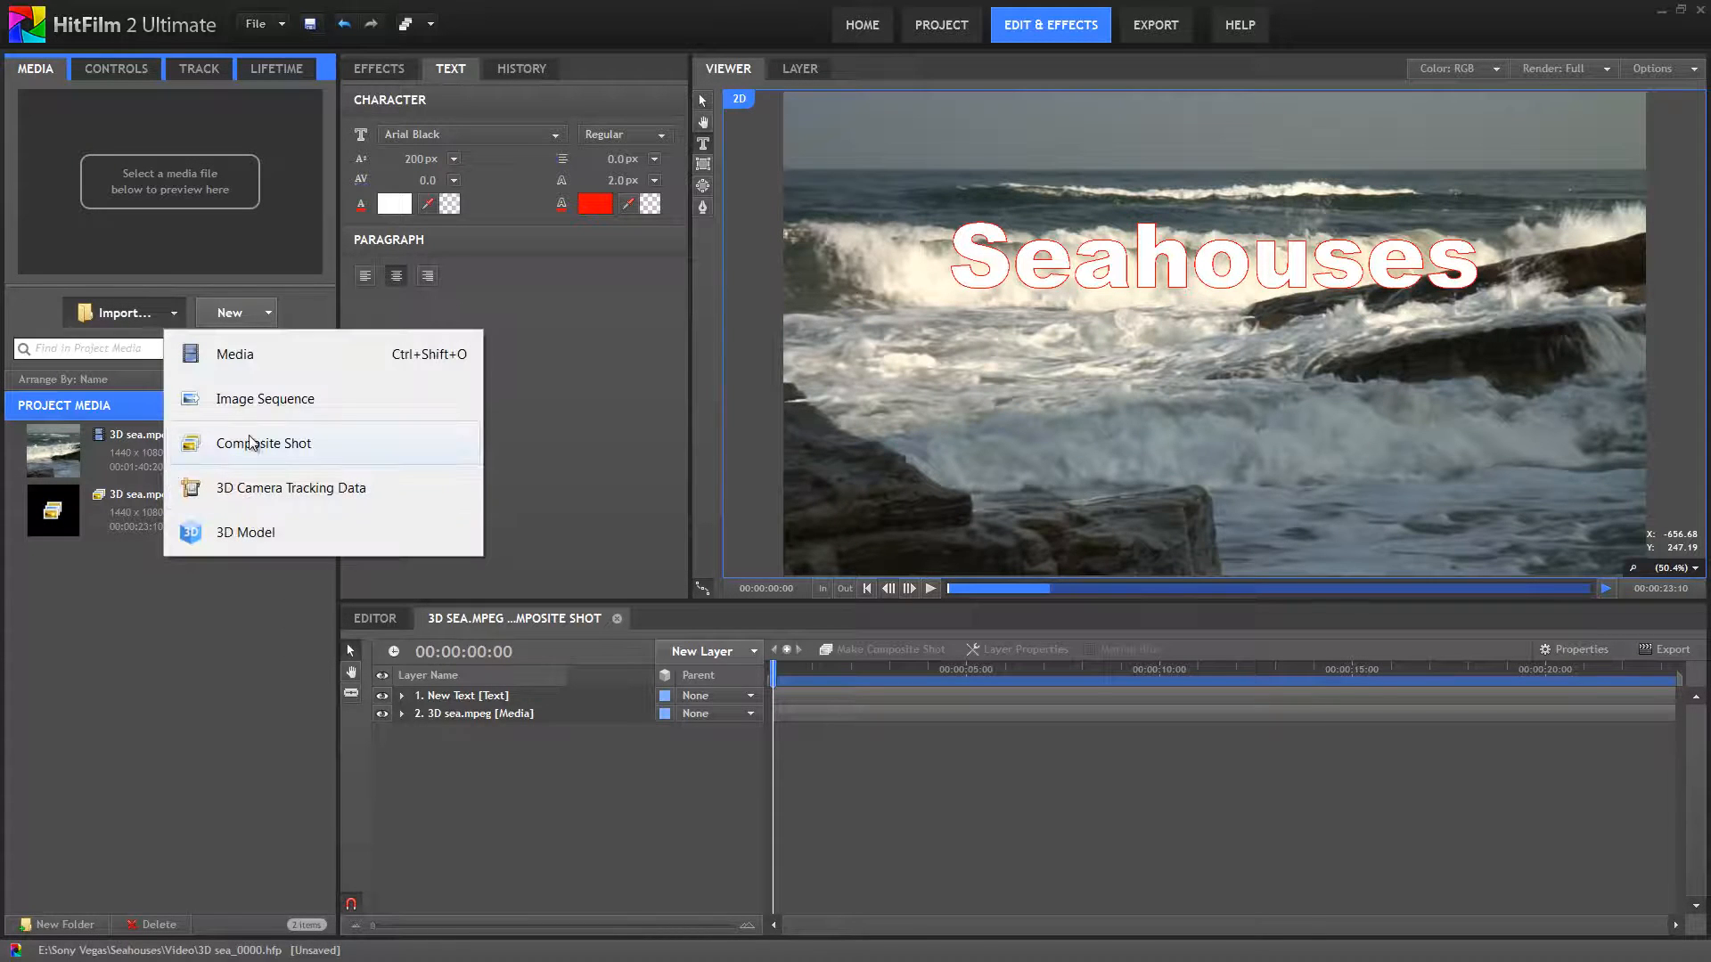
left_click(168, 726)
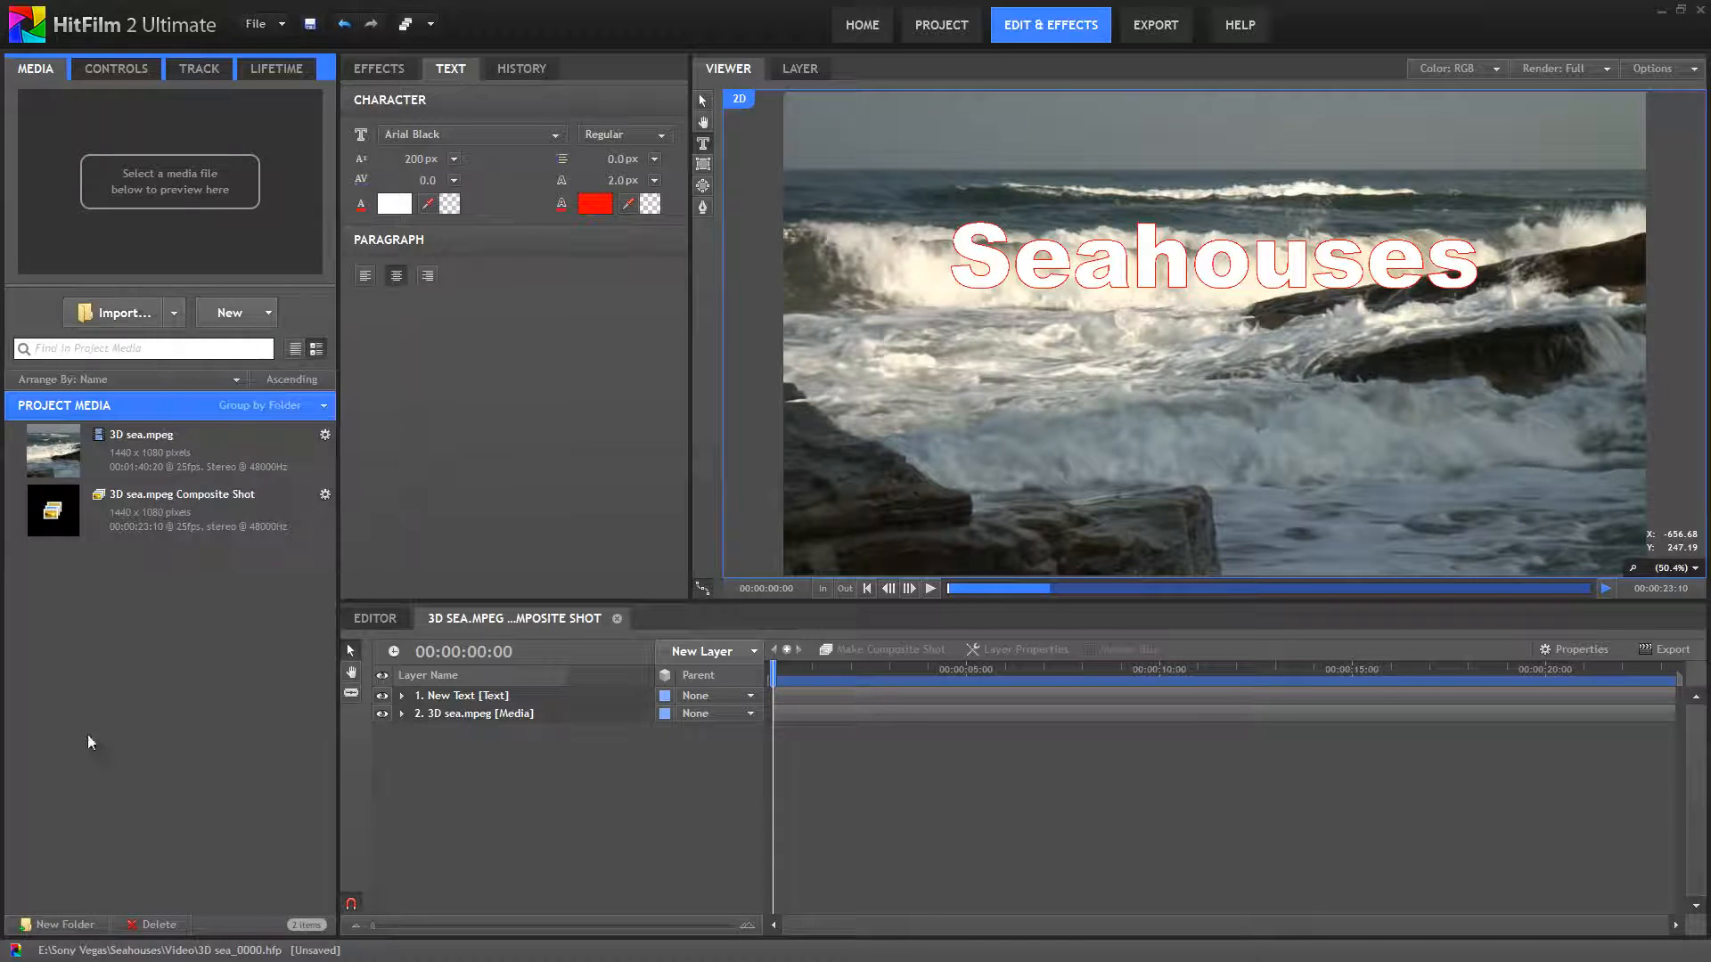
double_click(167, 671)
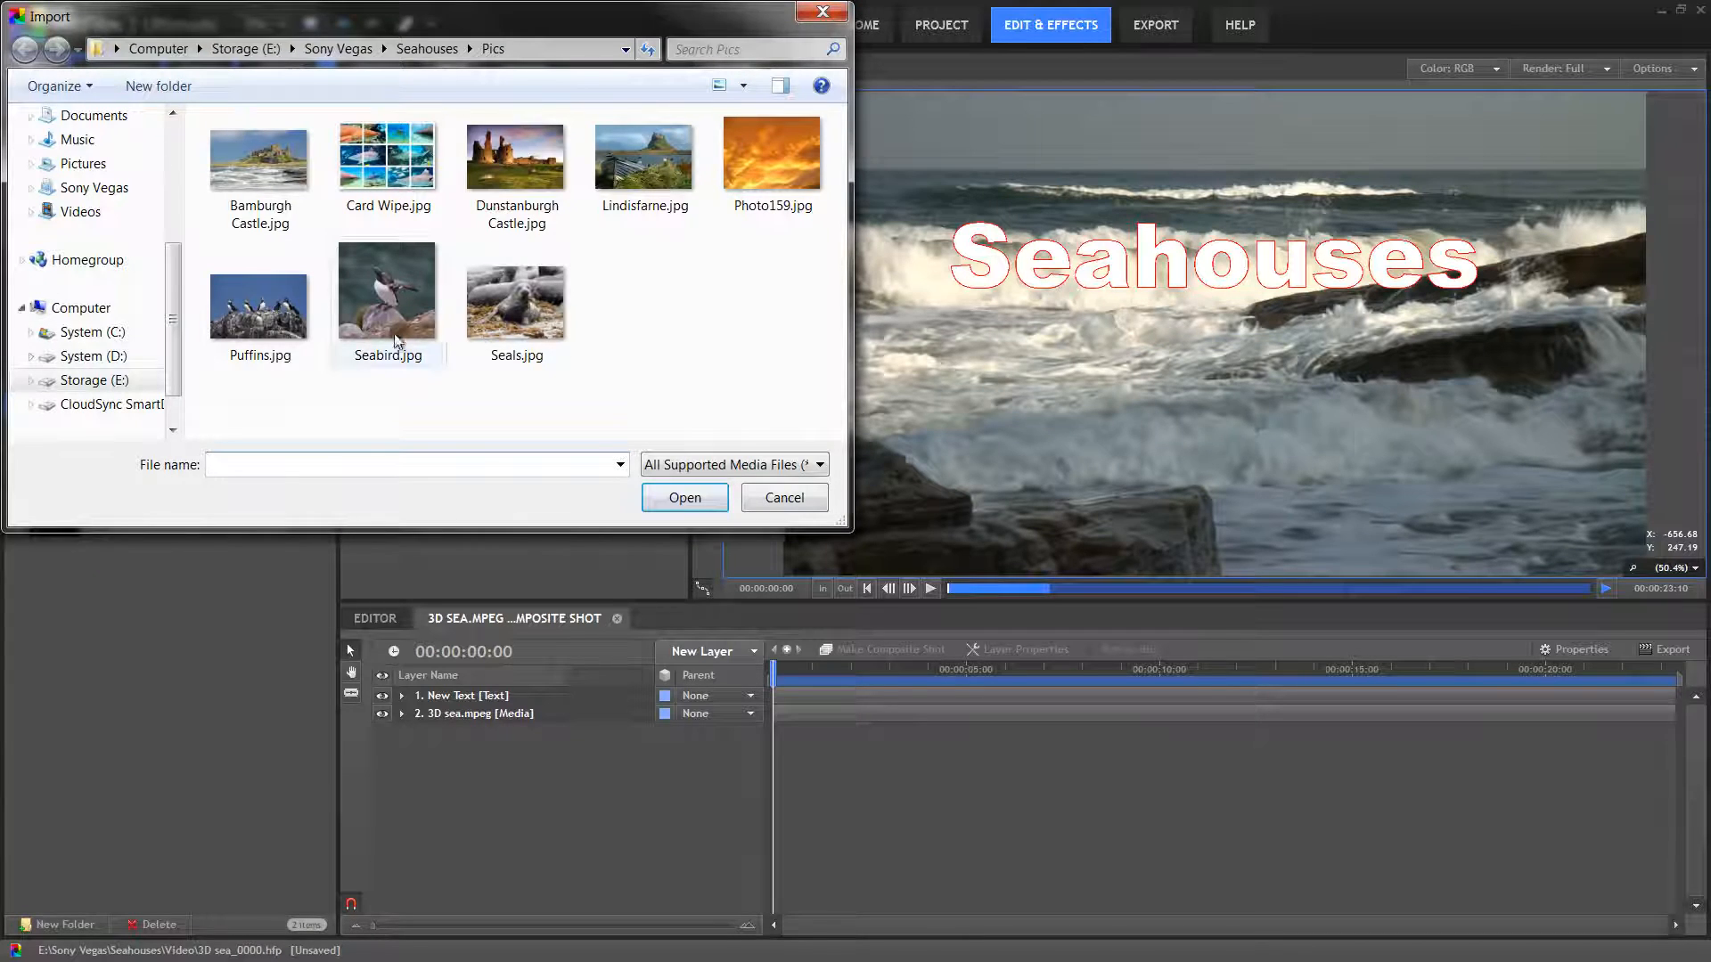
double_click(747, 164)
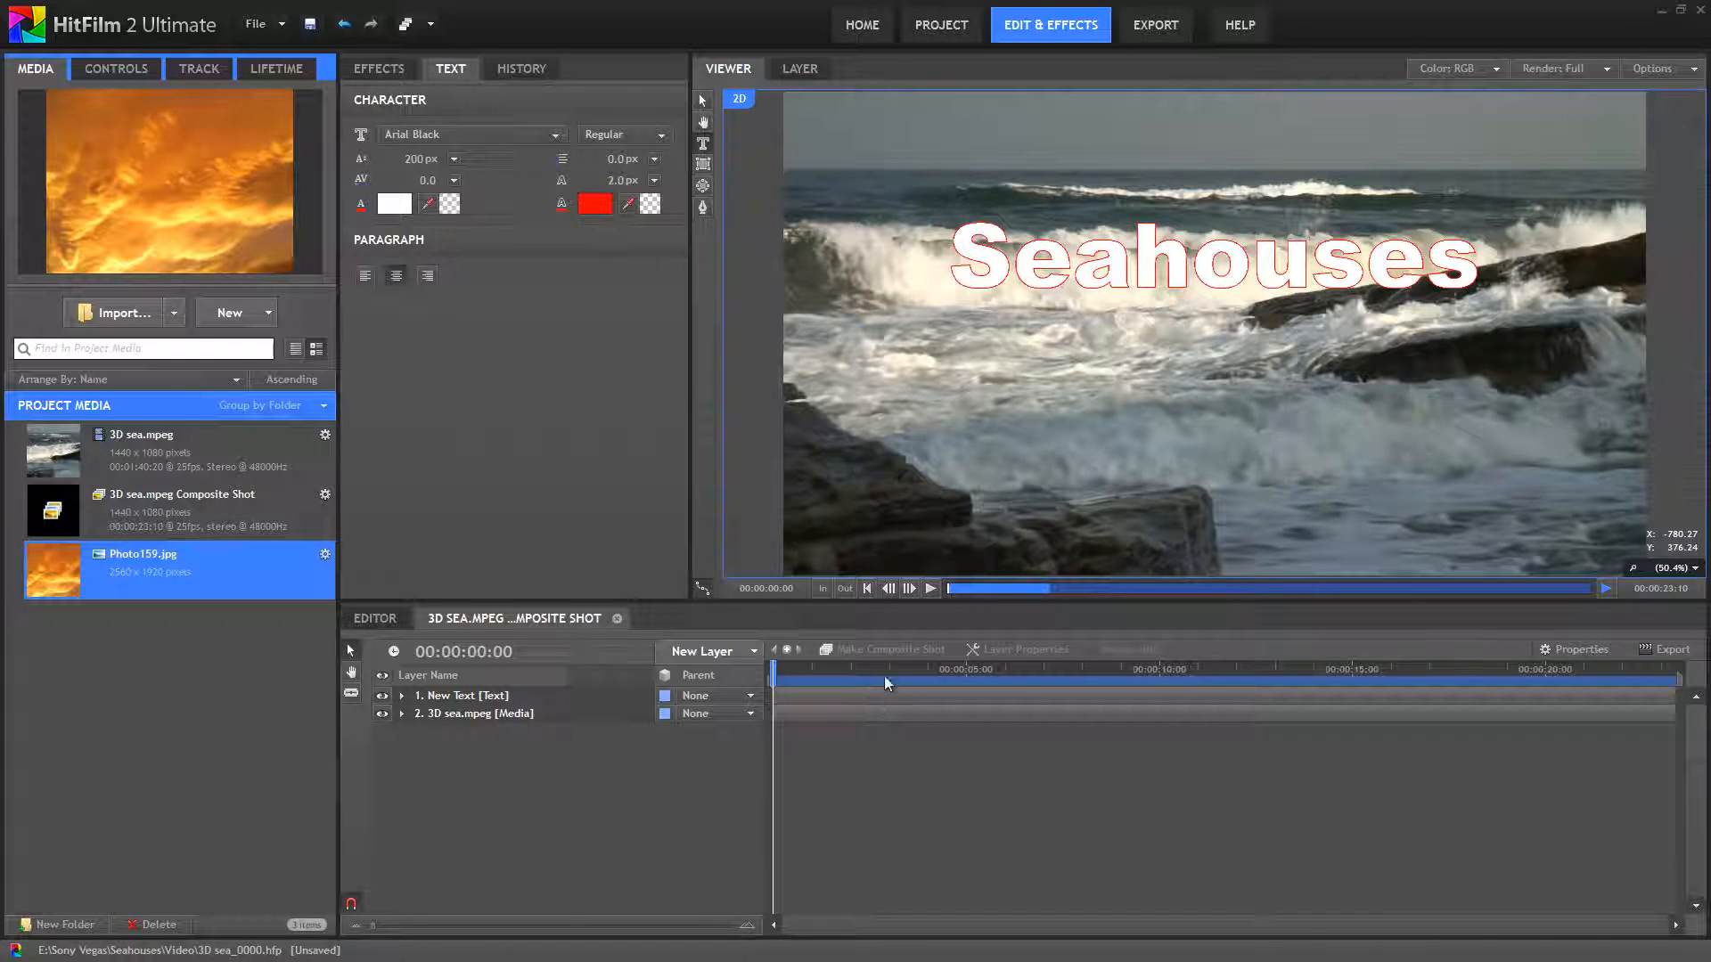
- Add Photo159.jpg as a layer above the New Text layer, and briefly hide it to check the title underneath
left_click_drag(150, 574, 495, 699)
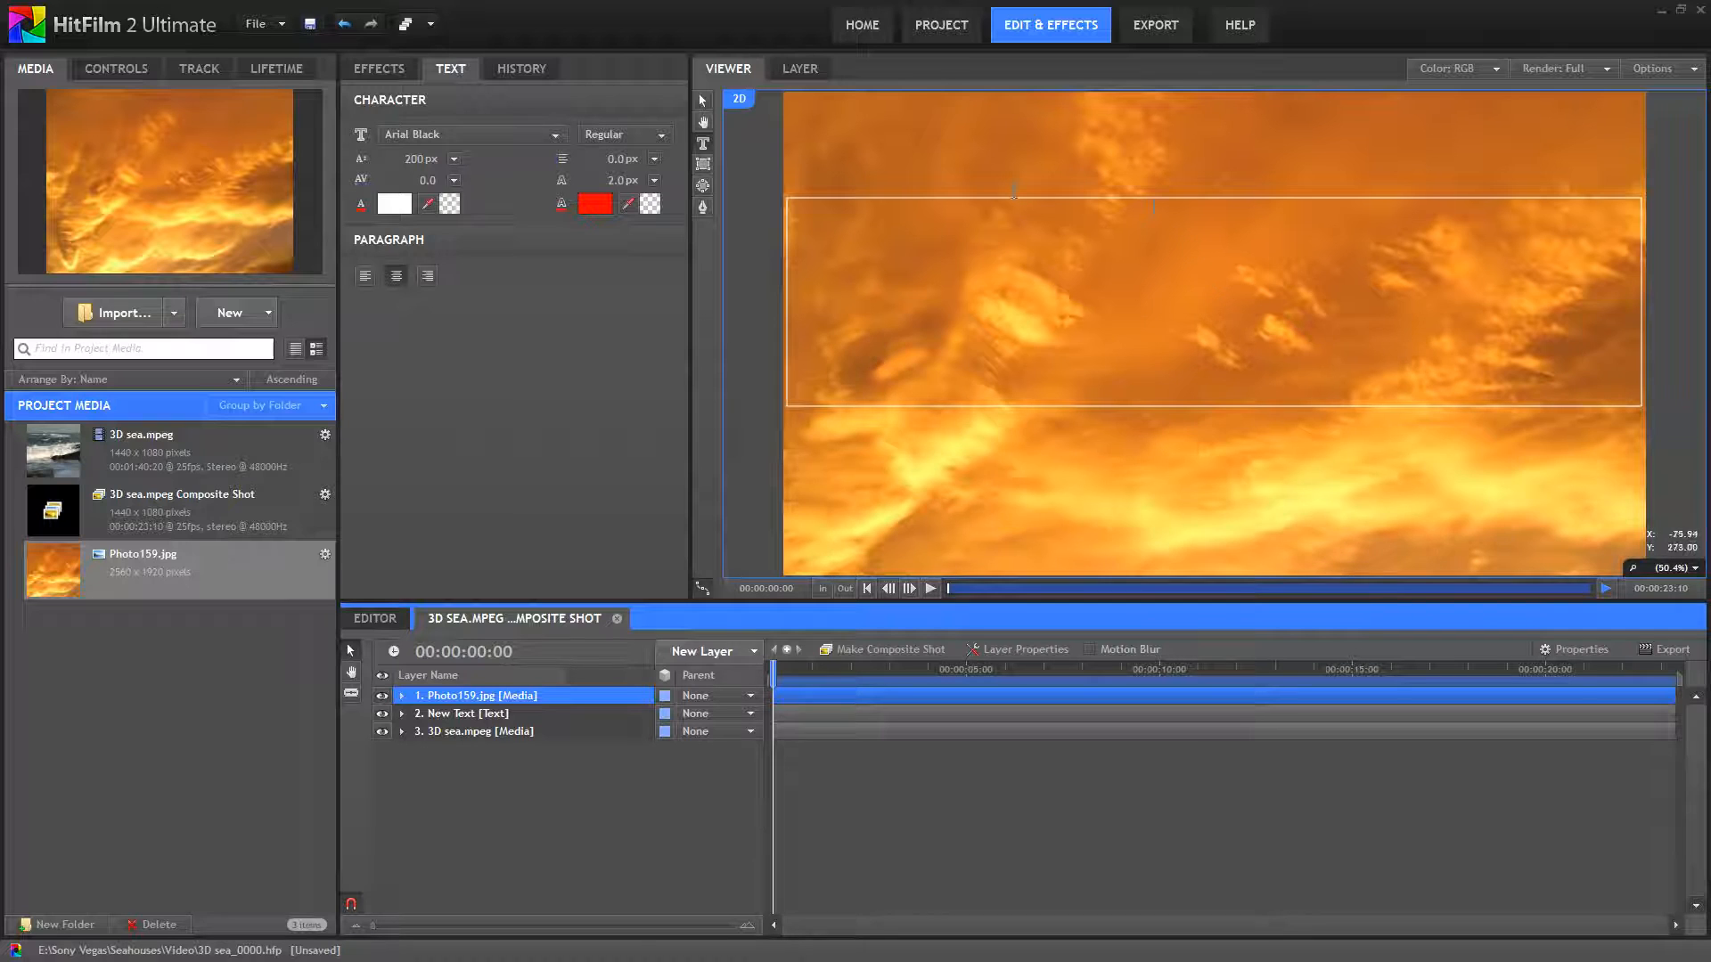
left_click(382, 699)
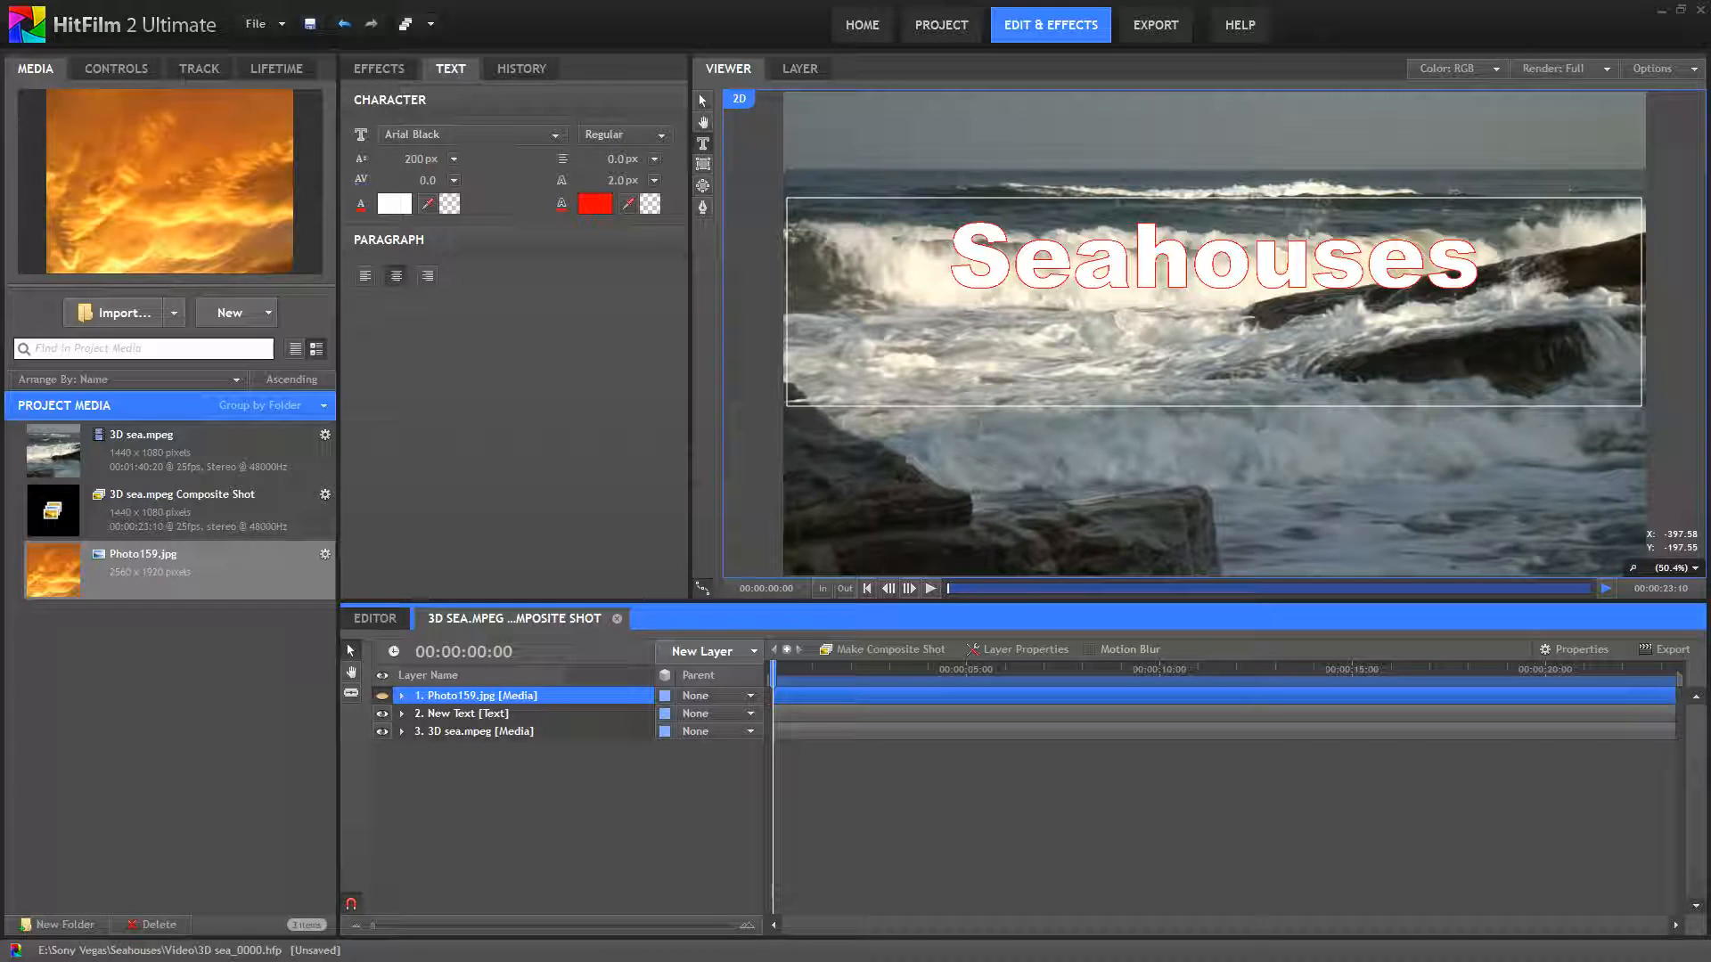
left_click(383, 696)
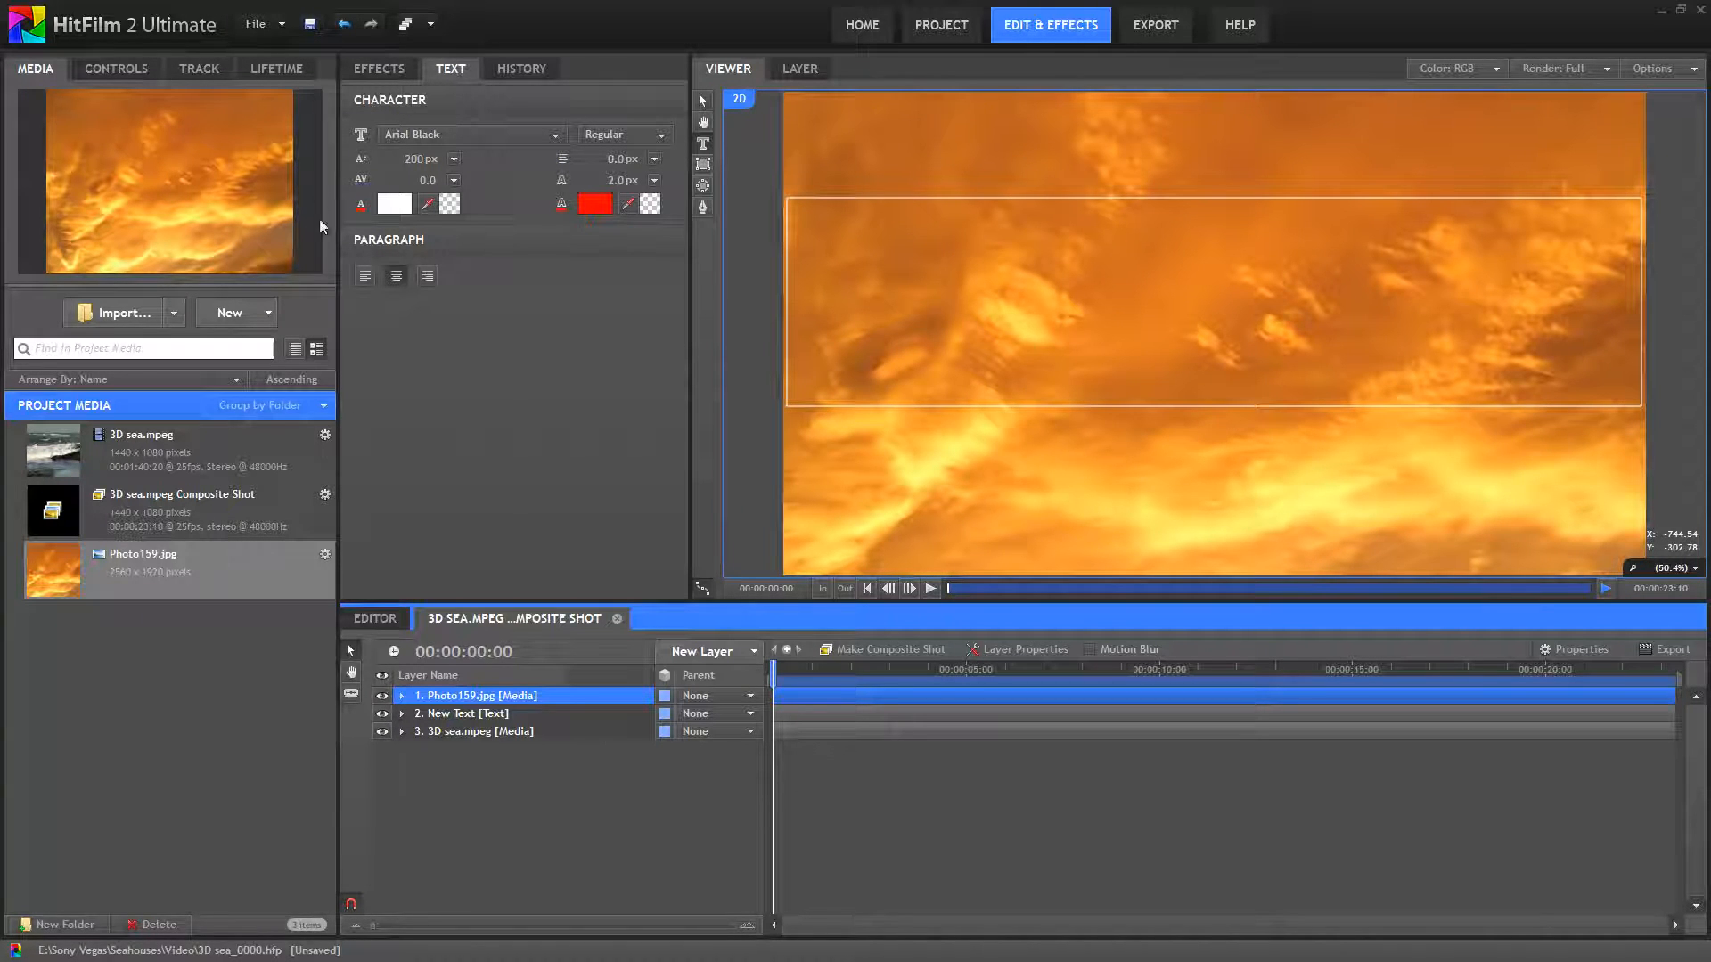
- Search the effects for "matt" and apply the Set Matte effect to the Photo159.jpg layer
left_click(378, 69)
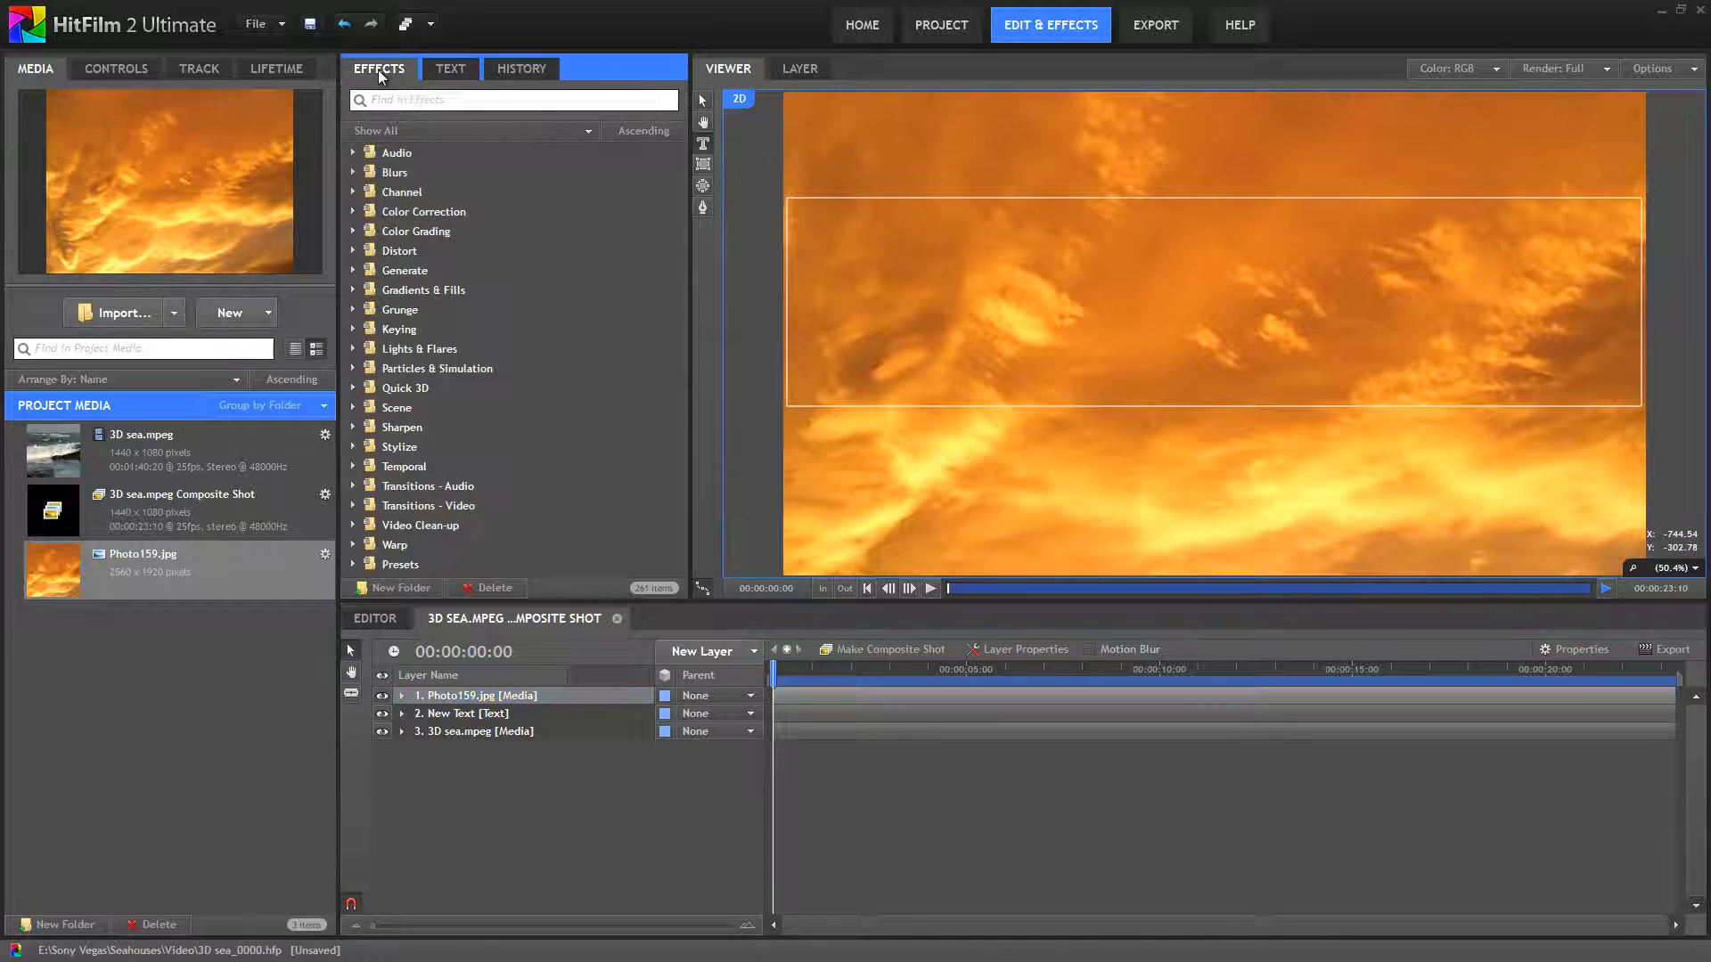
left_click(392, 102)
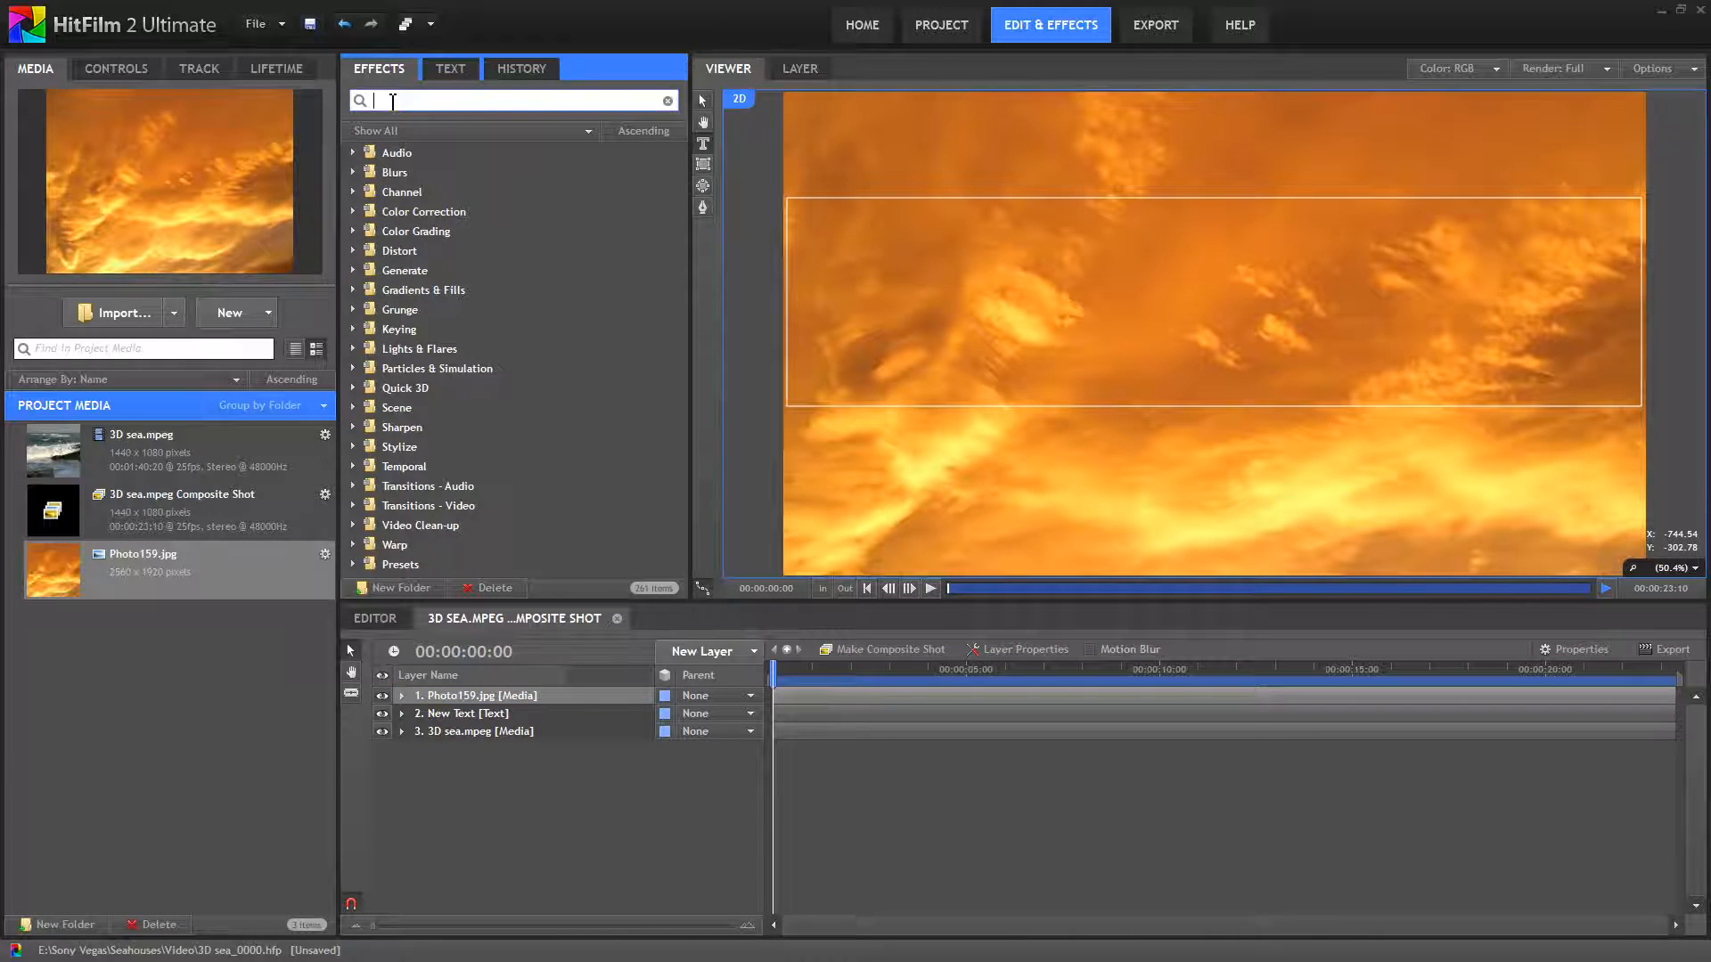
type("ma")
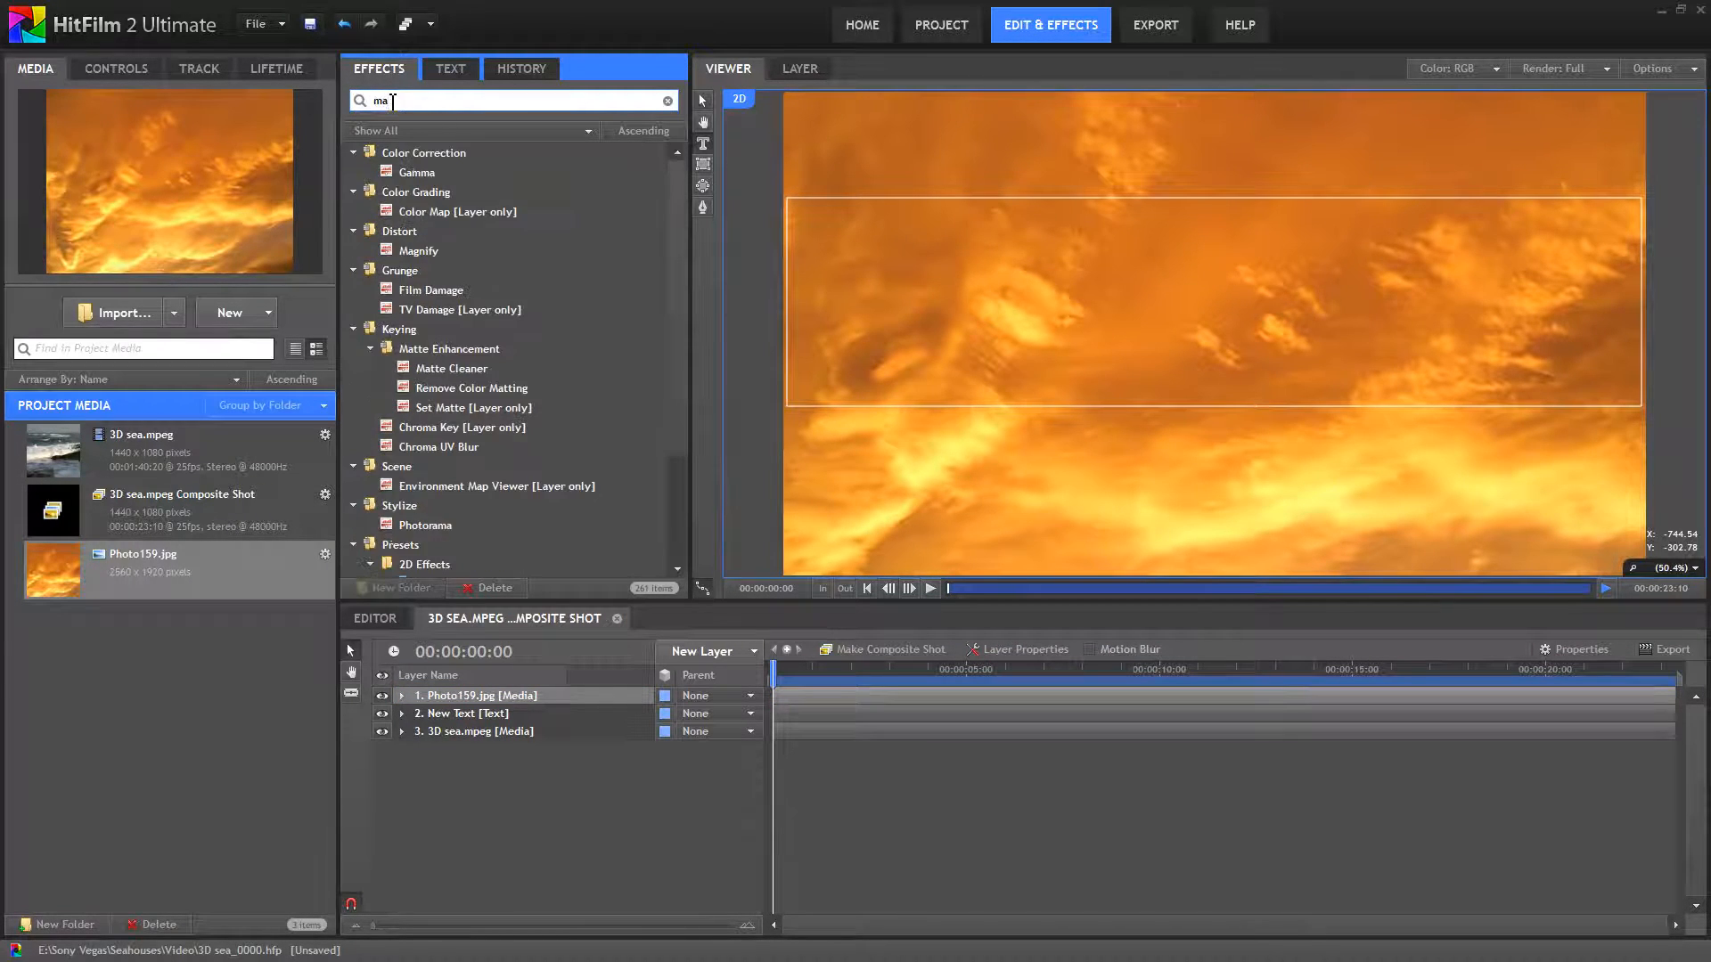
type("tt")
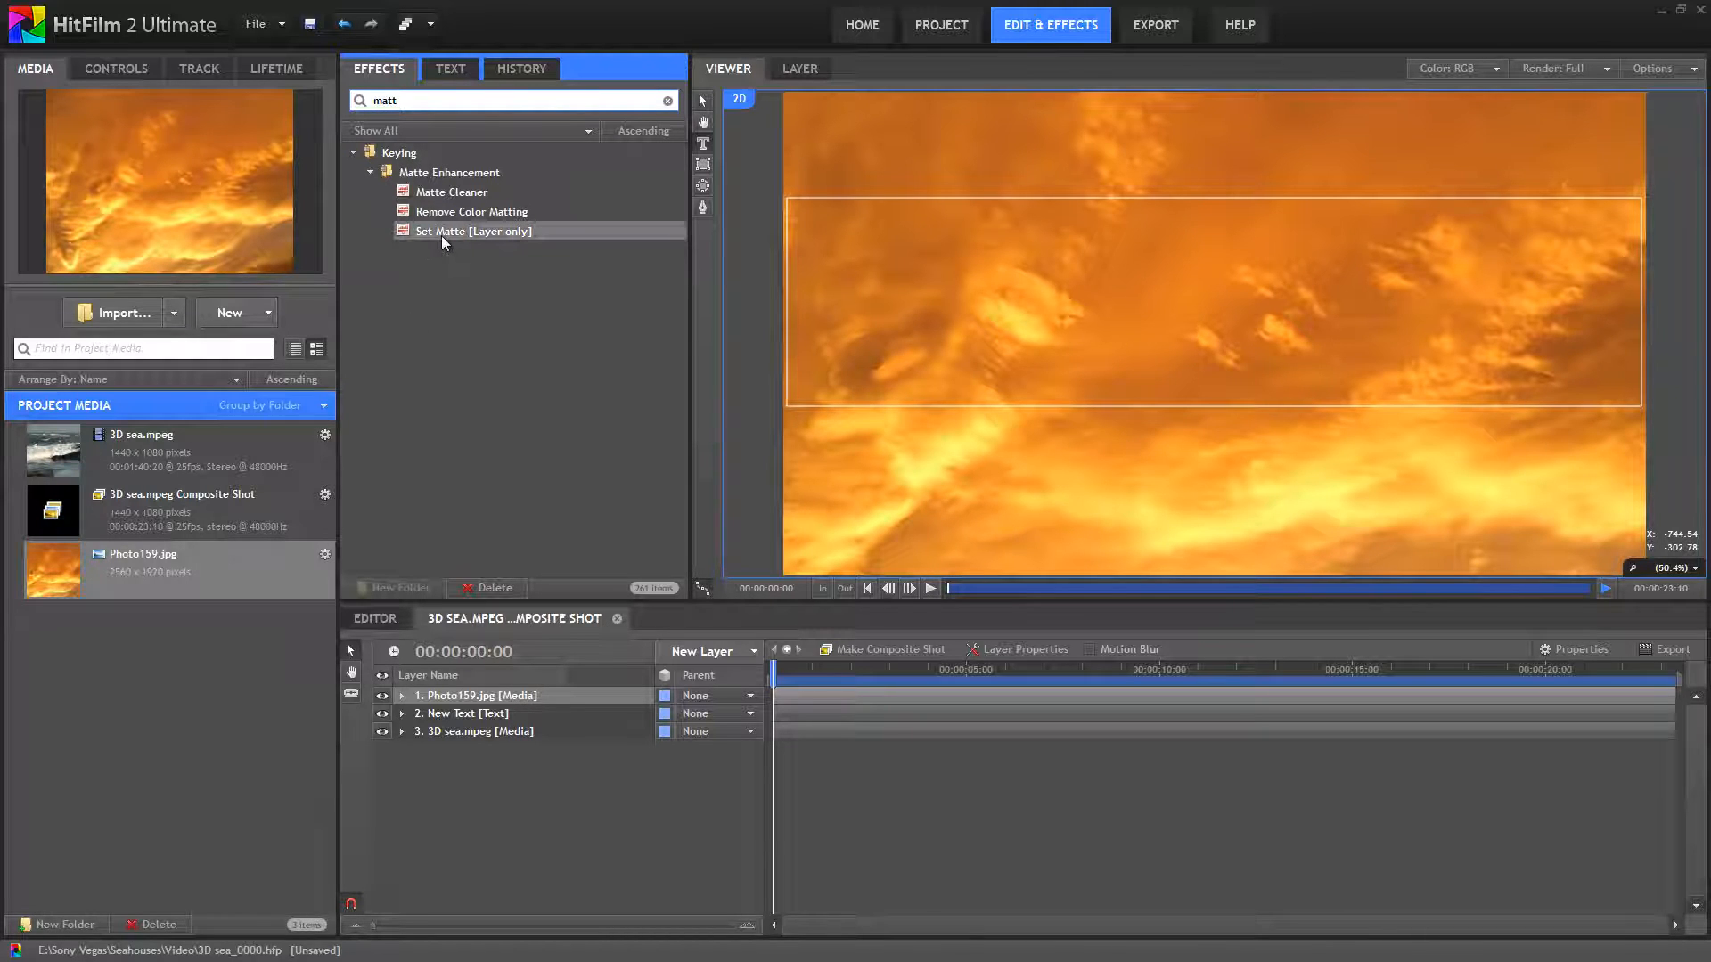
left_click_drag(442, 233, 459, 695)
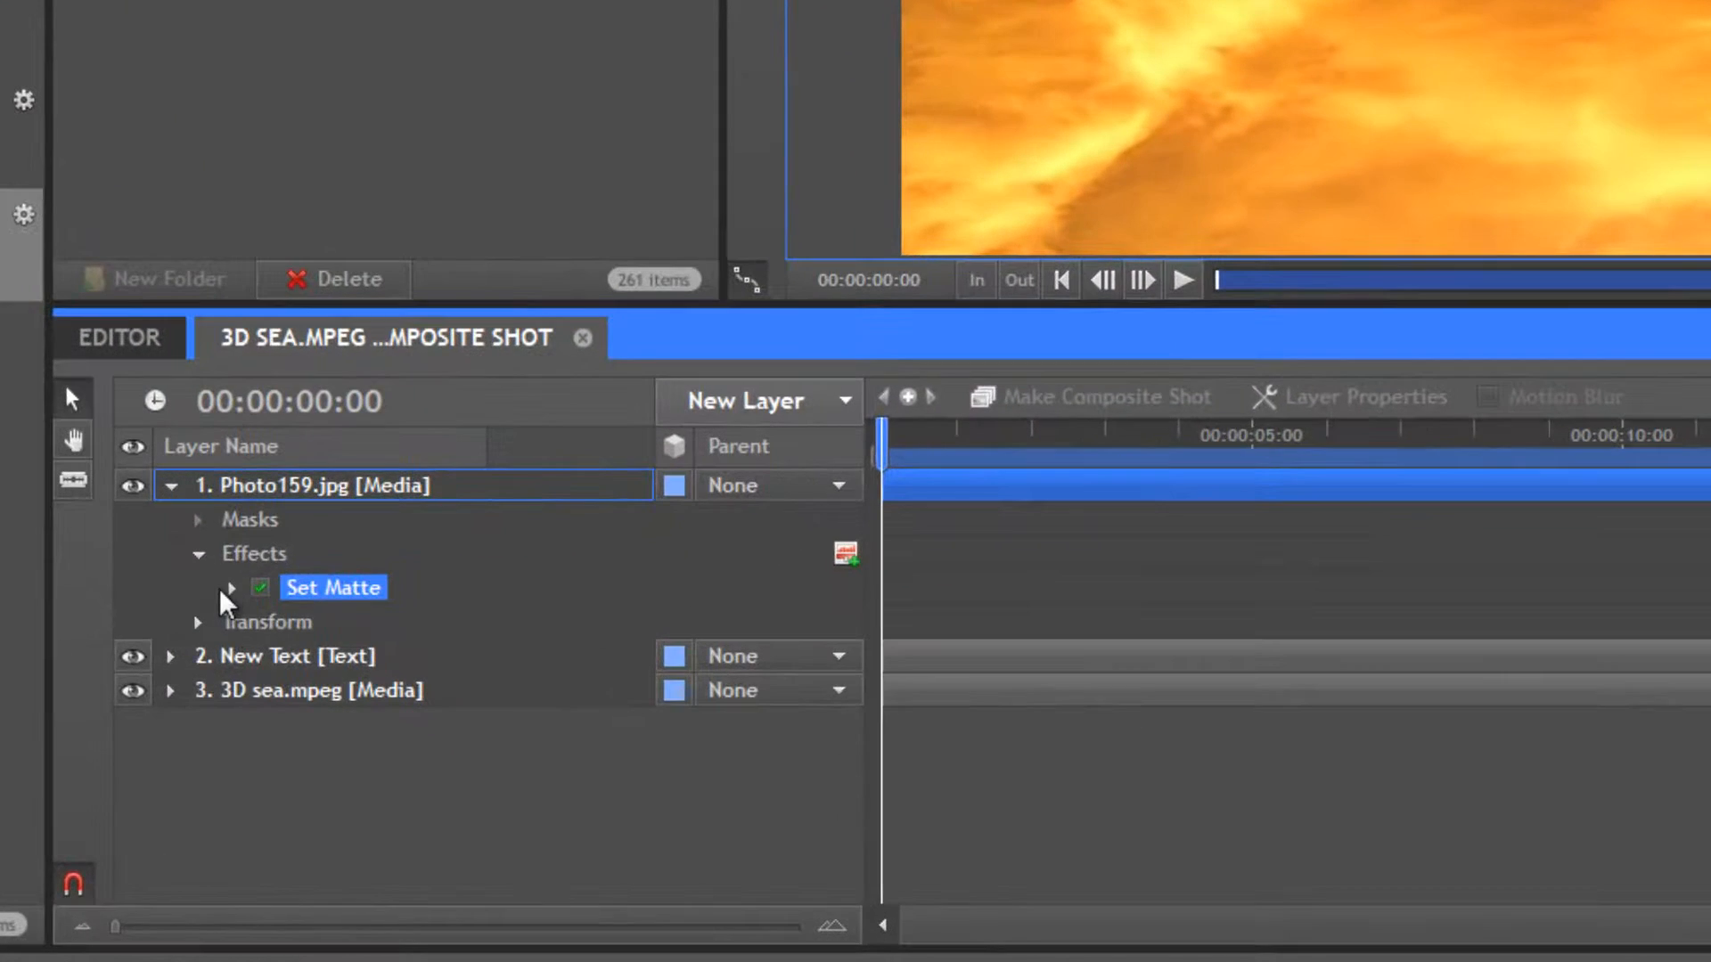
- Set the Set Matte effect's source layer to New Text and collapse the Photo159.jpg layer
left_click(231, 588)
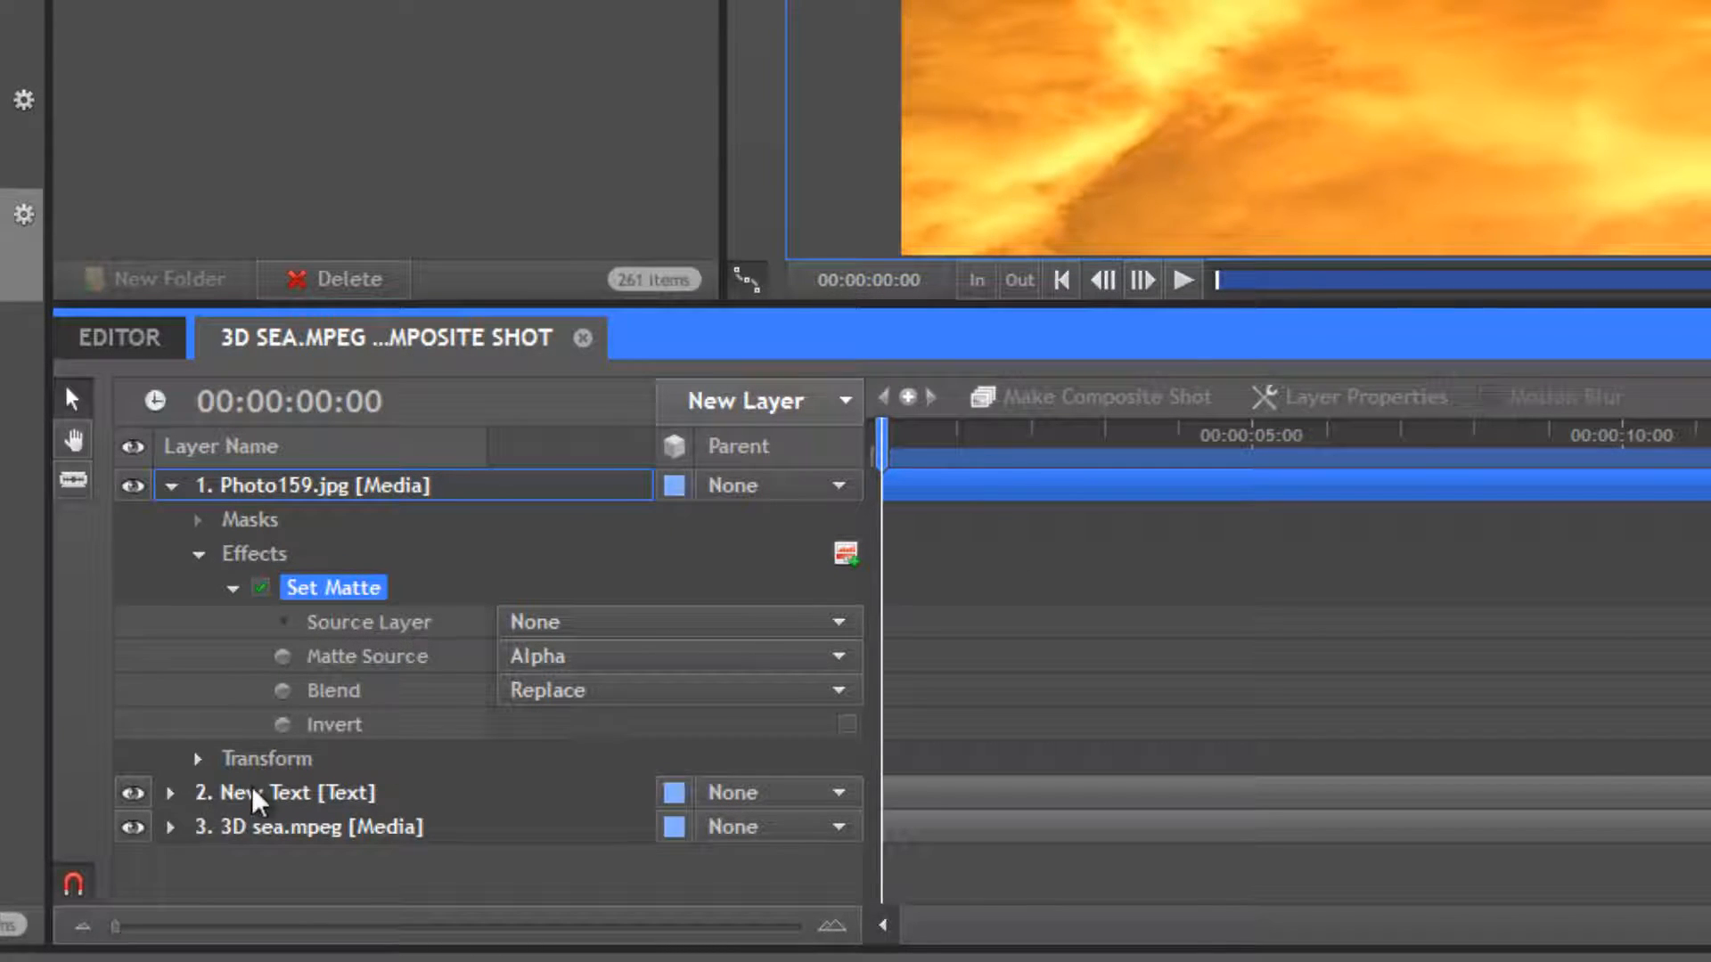
left_click(613, 626)
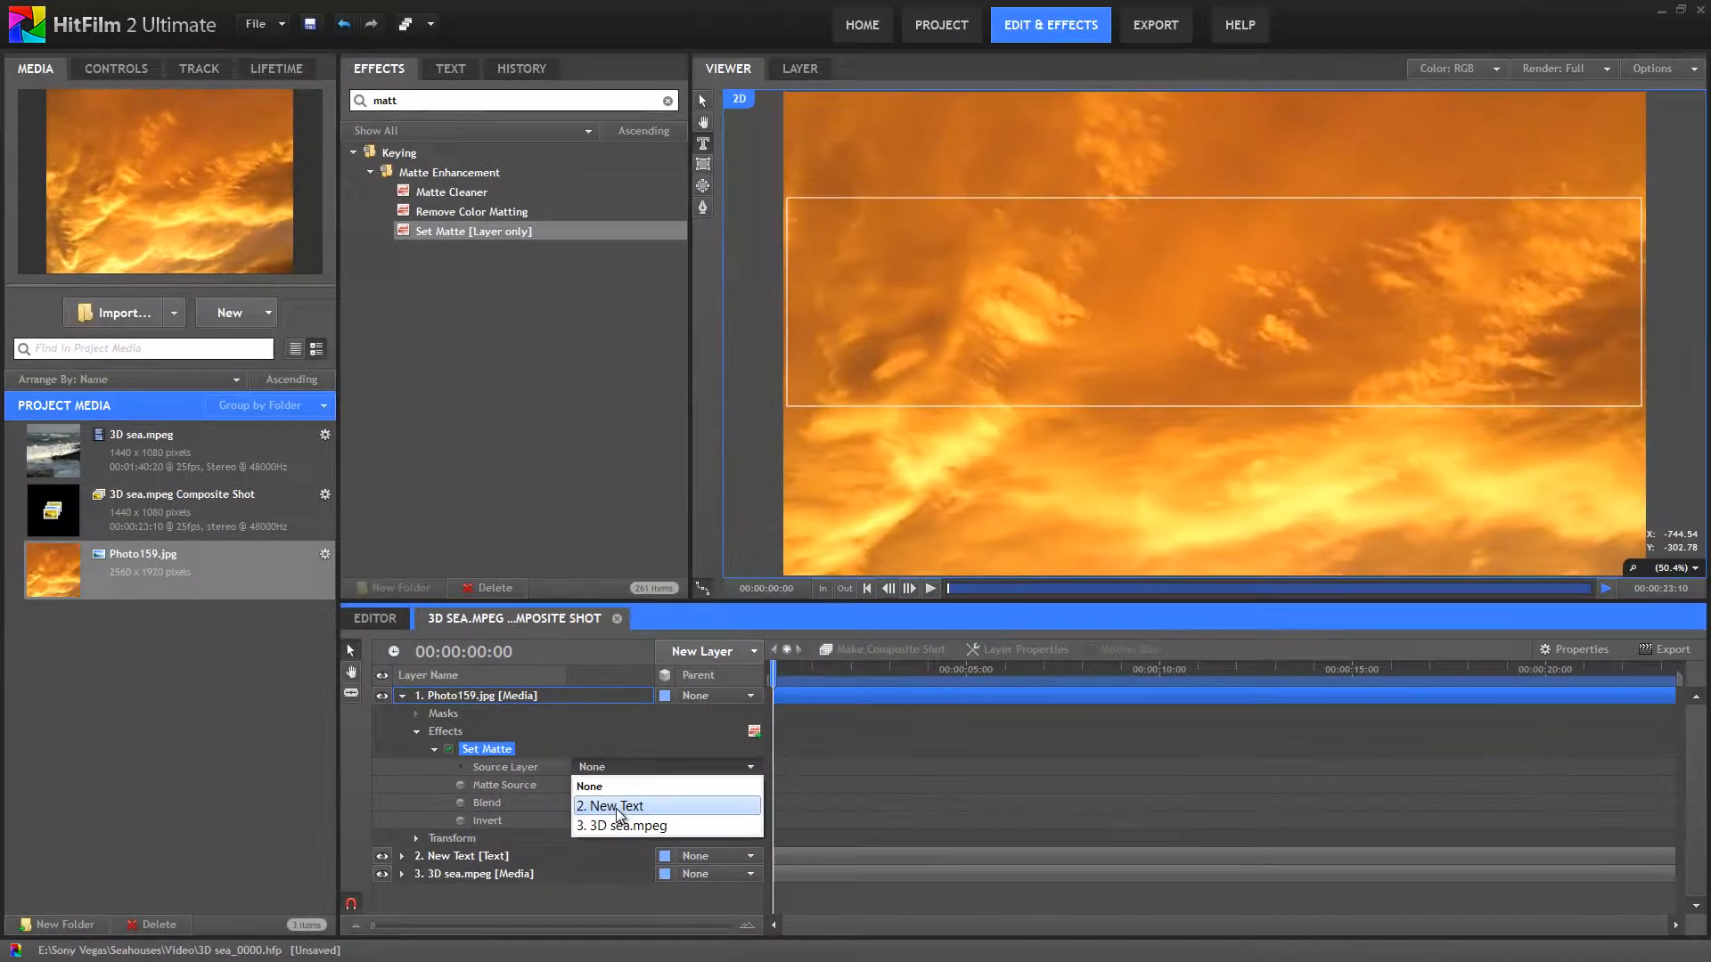
left_click(588, 711)
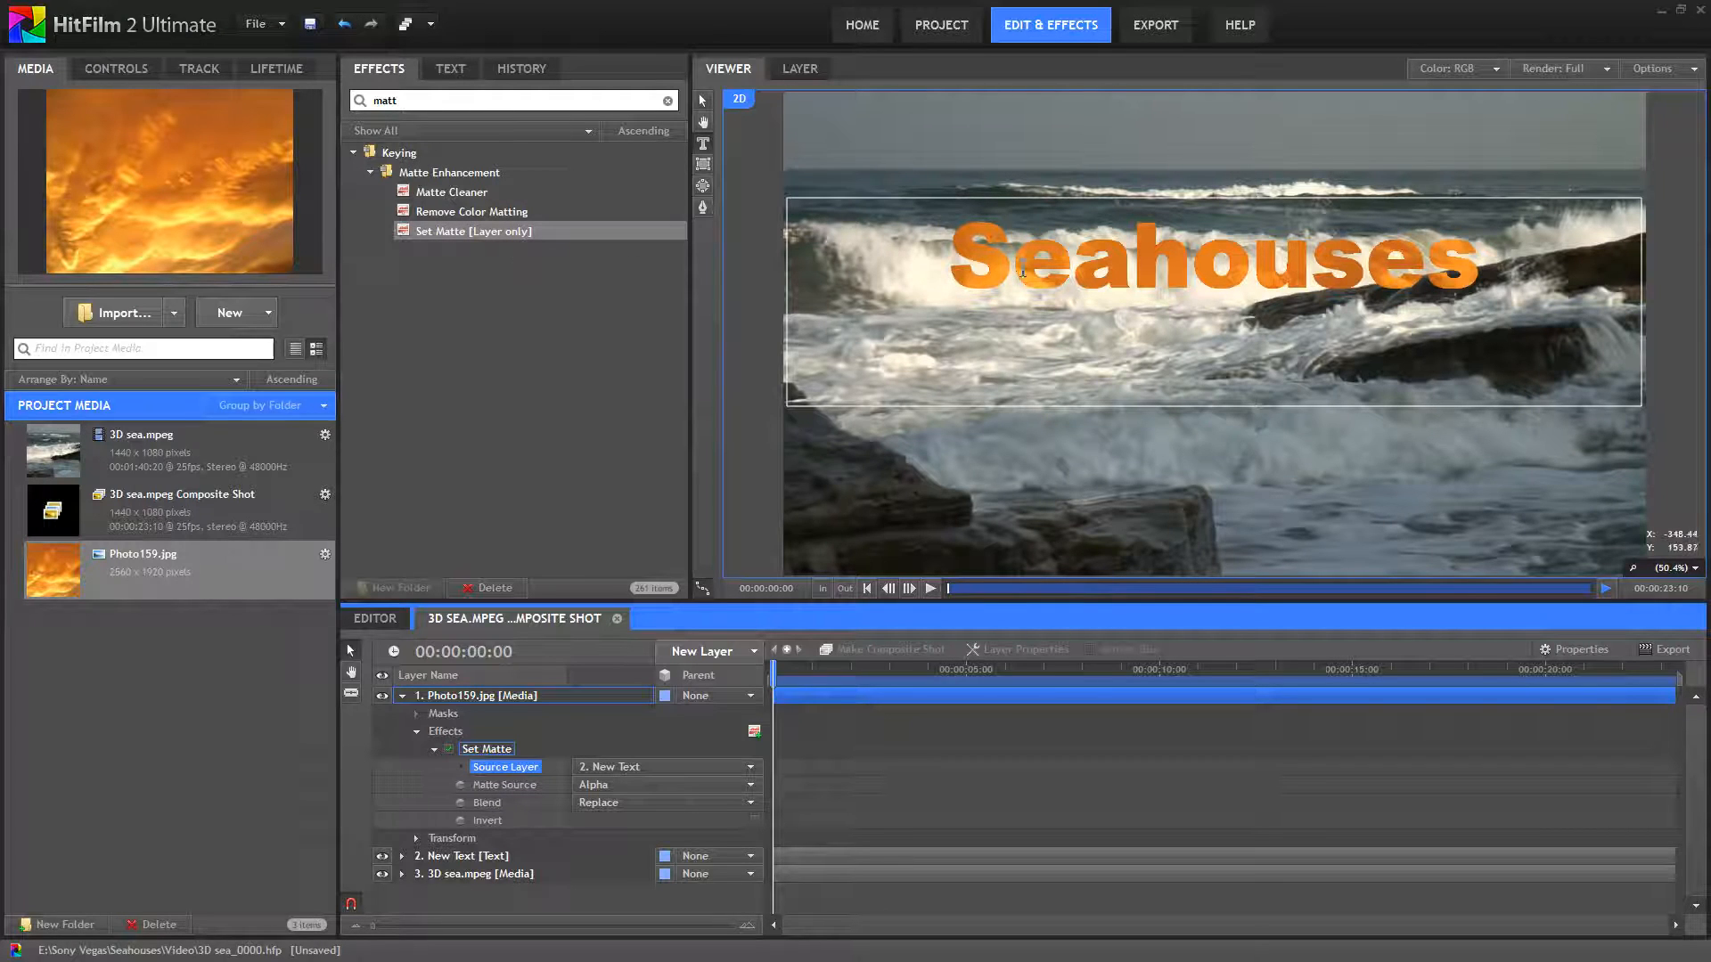
left_click(403, 696)
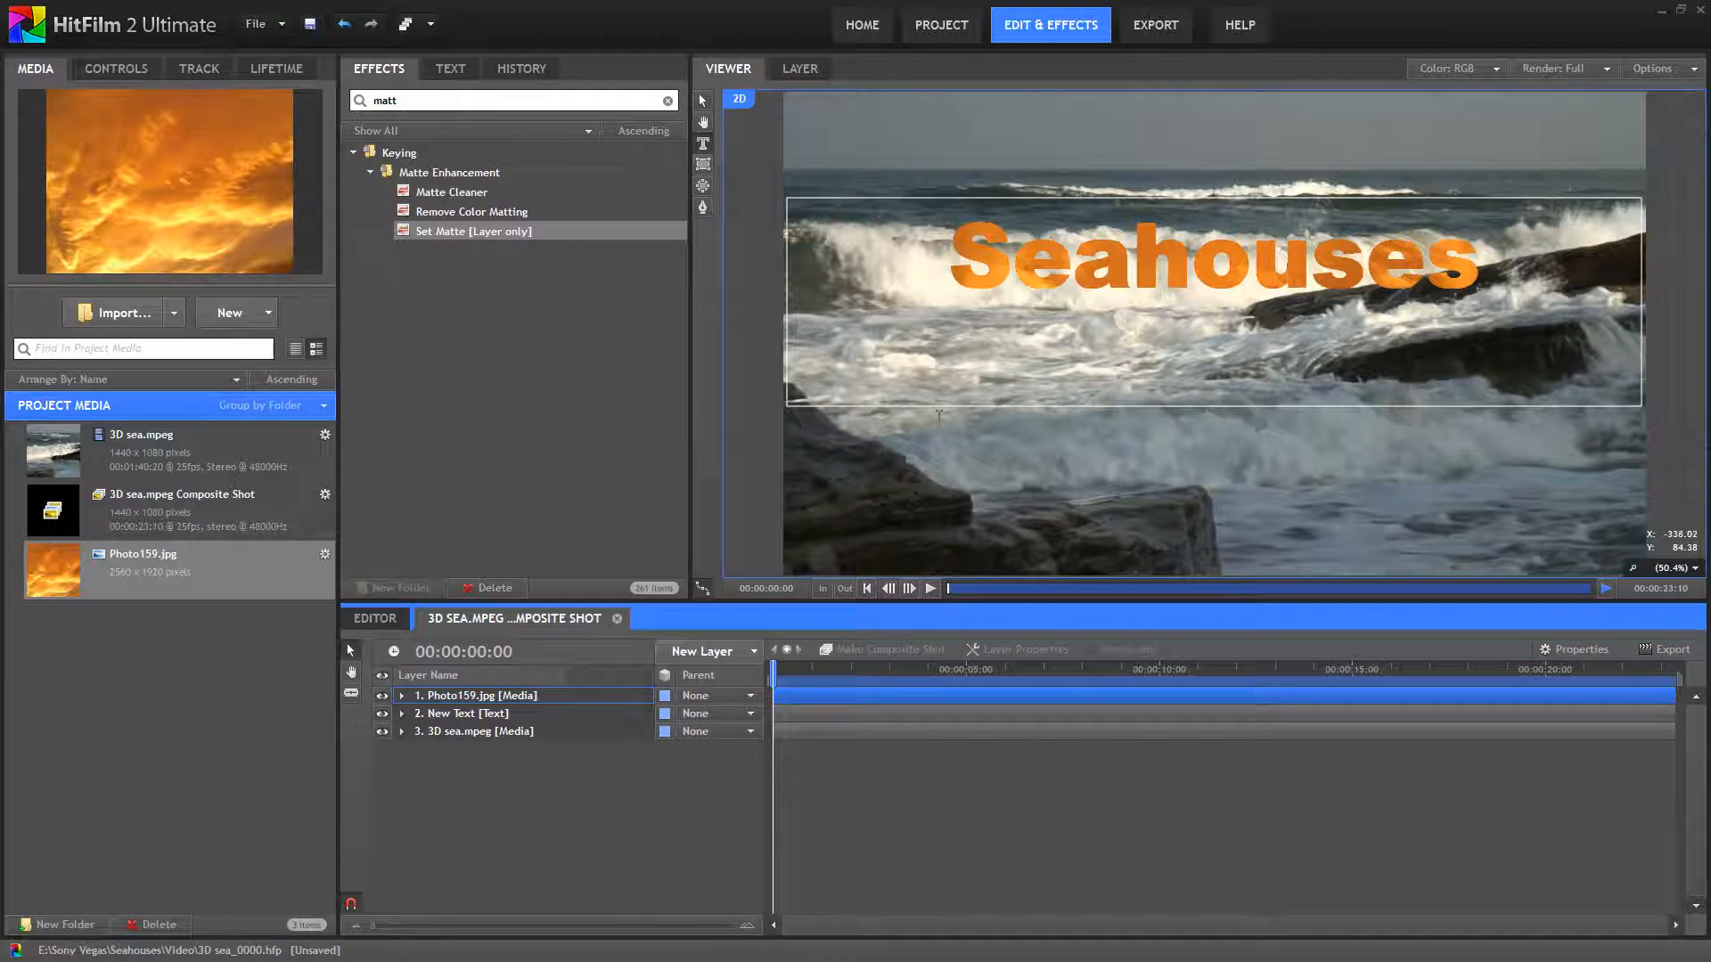
- Convert the Photo159.jpg and New Text layers into a composite shot named "Final Text" and switch to the main editor timeline
left_click(458, 700)
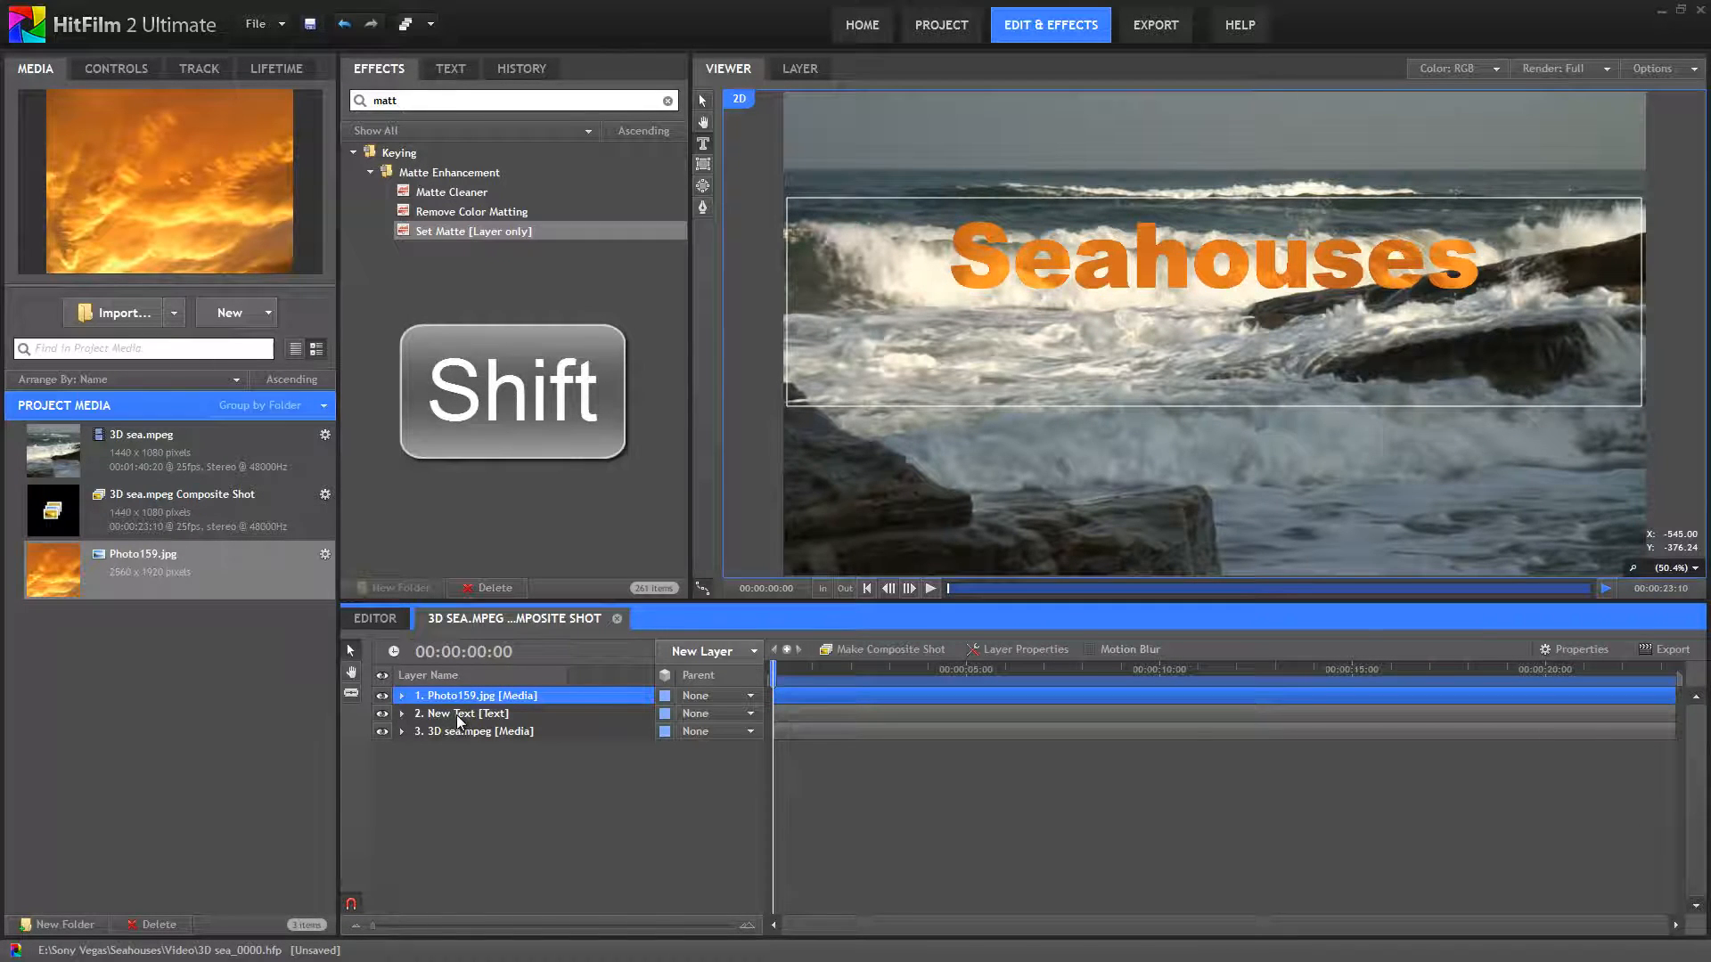
left_click(456, 714, "shift")
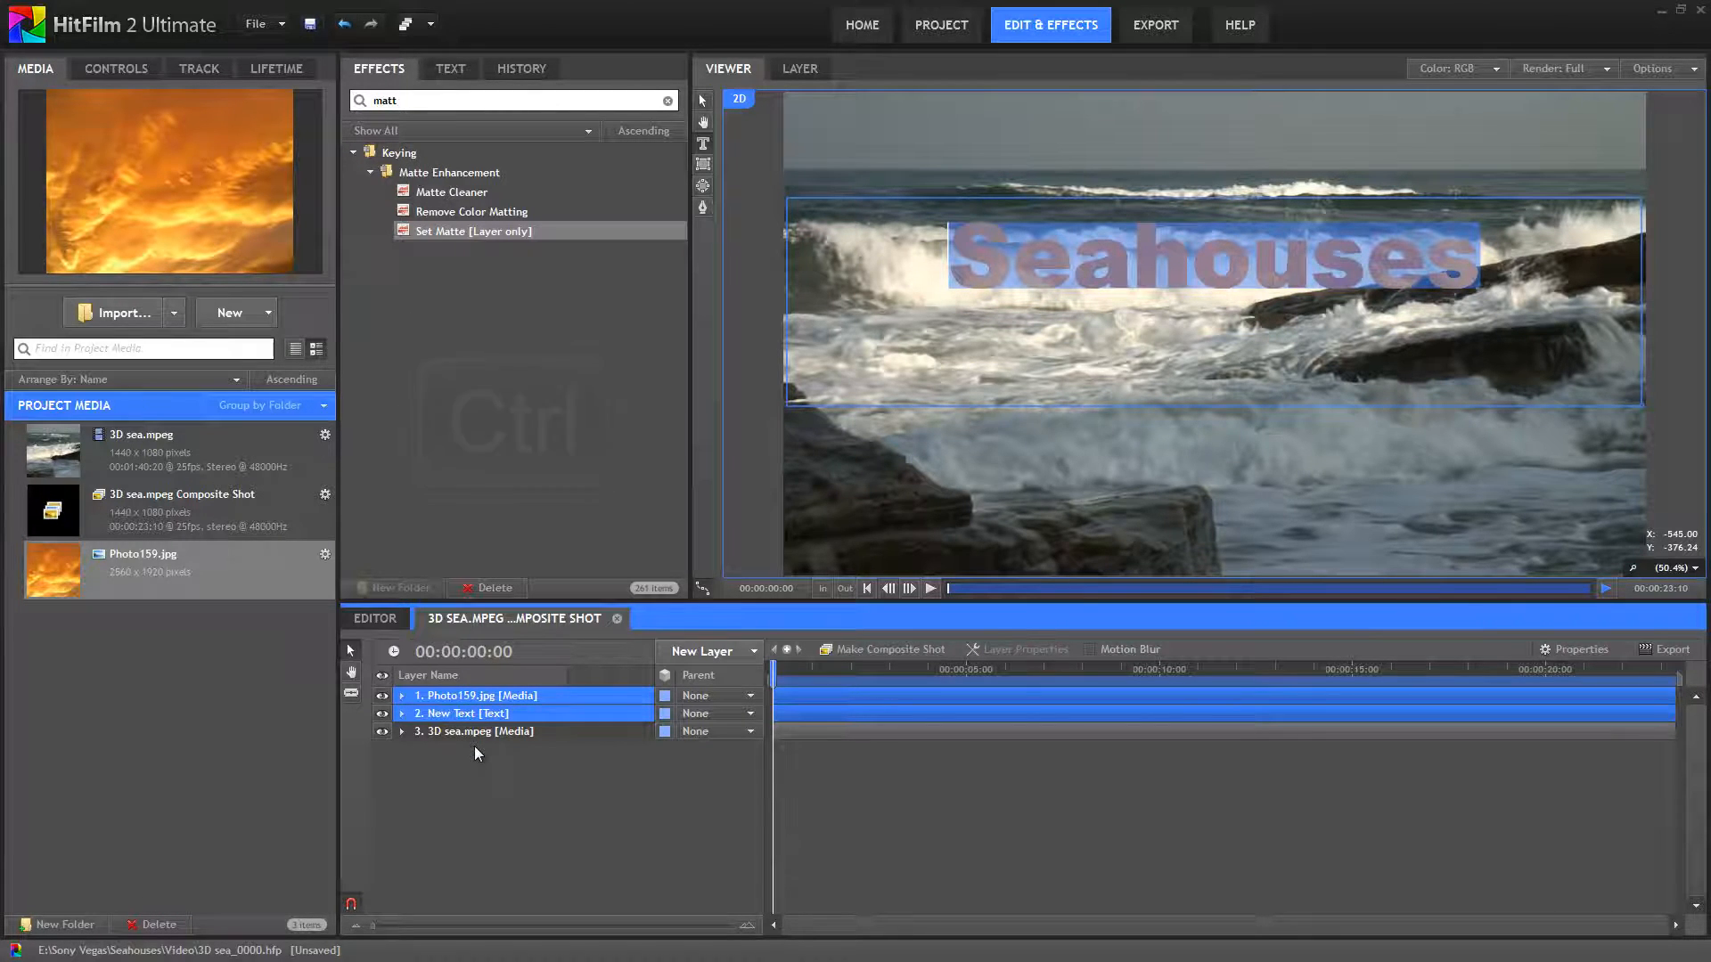
left_click(887, 653)
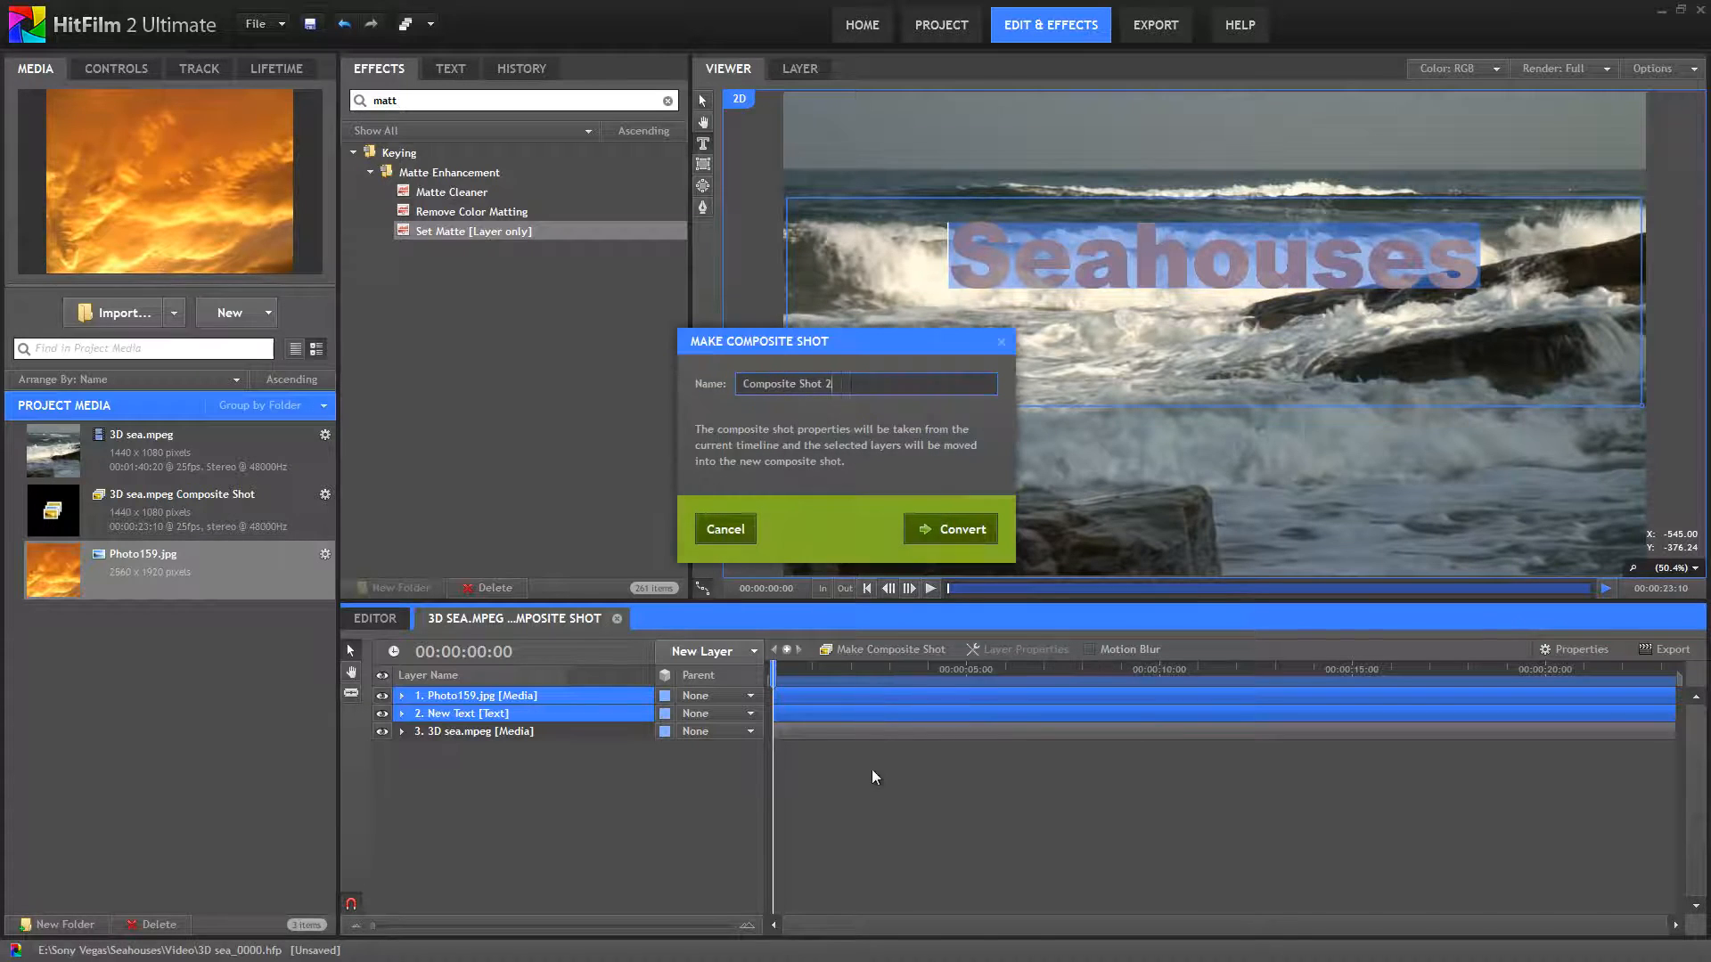
left_click_drag(880, 392, 686, 385)
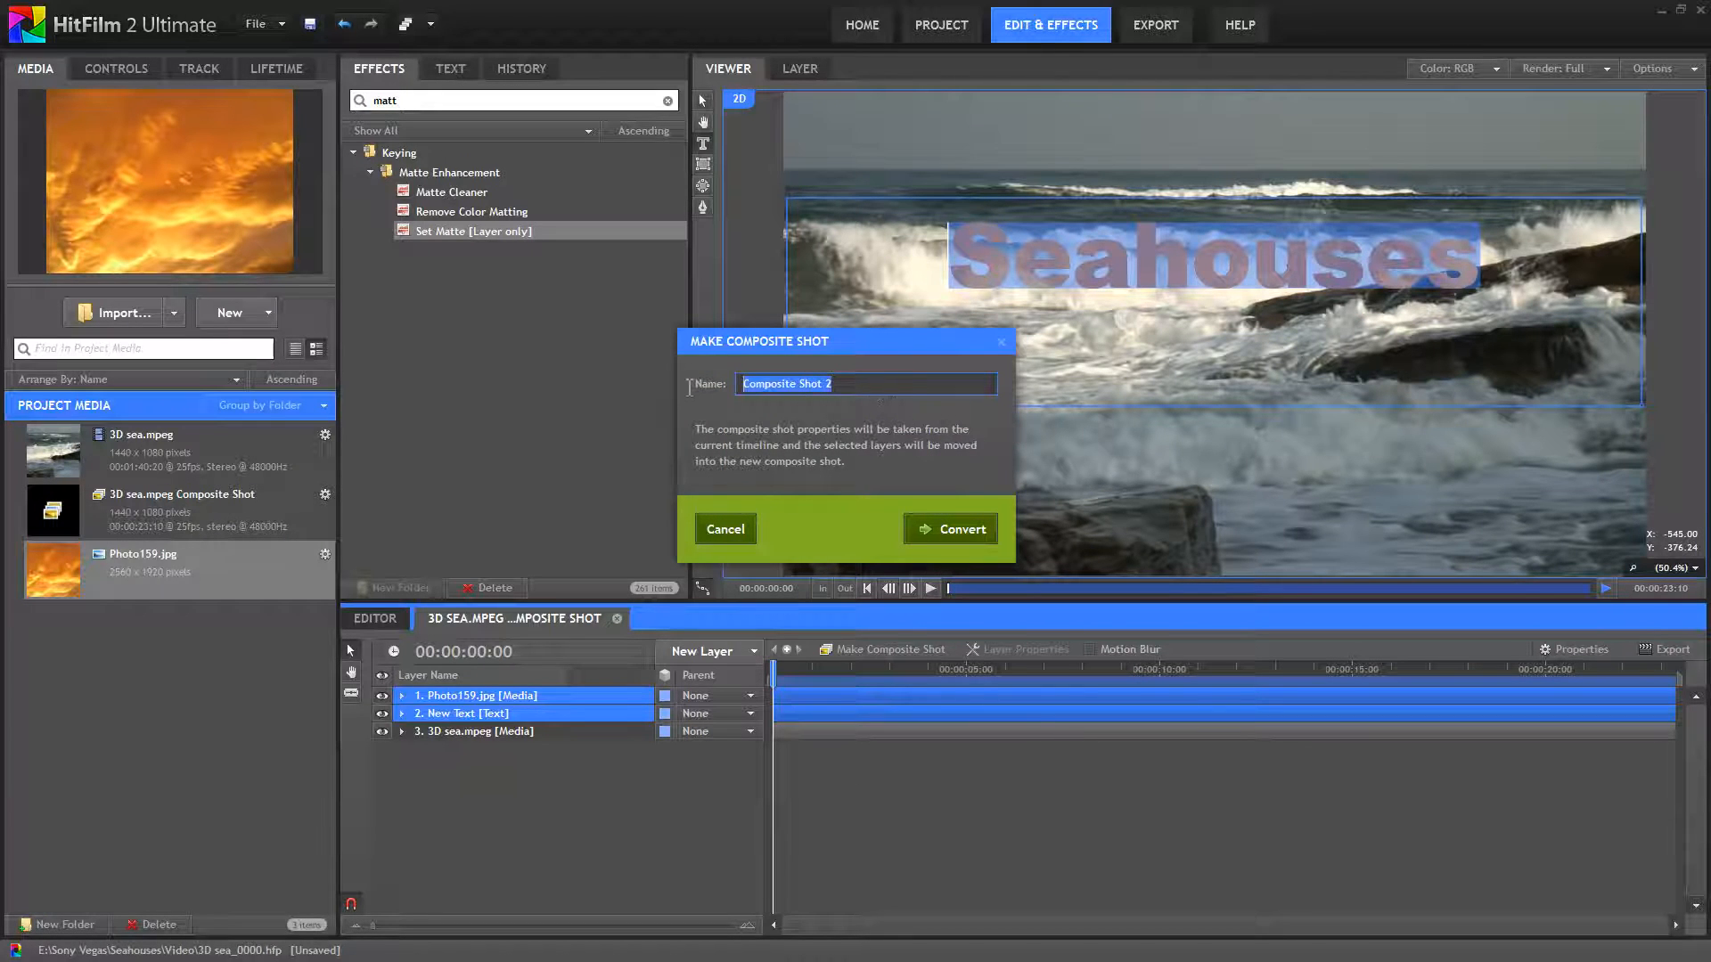
type("Final Text")
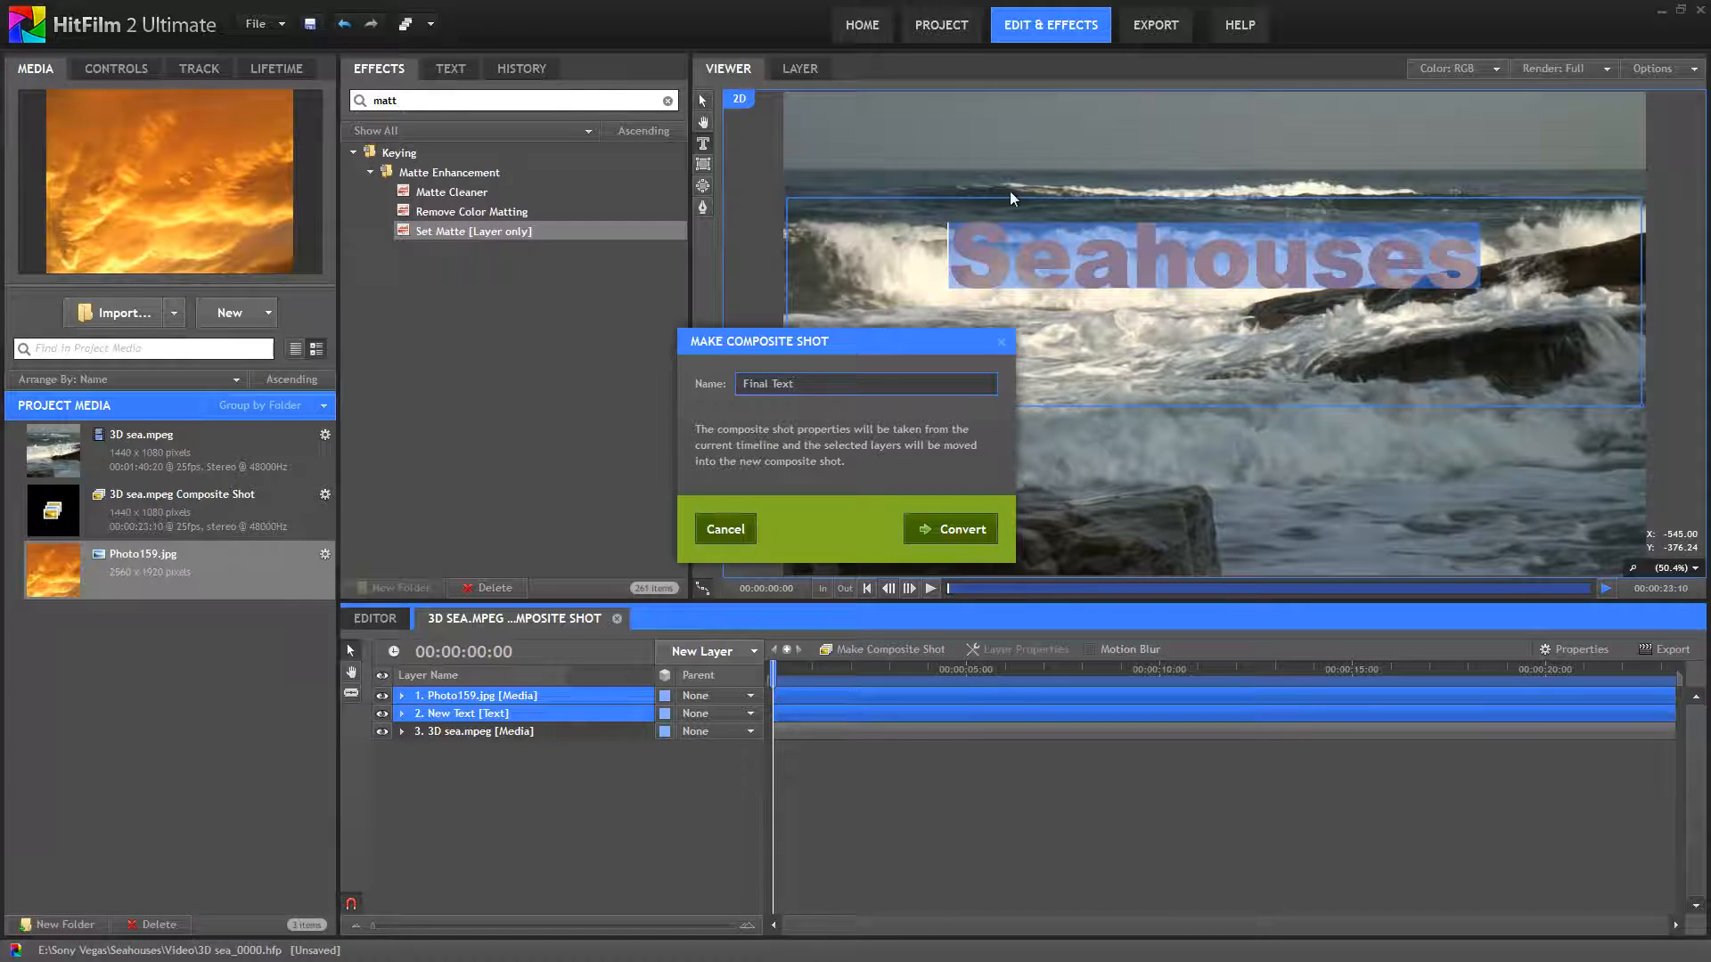
left_click(951, 529)
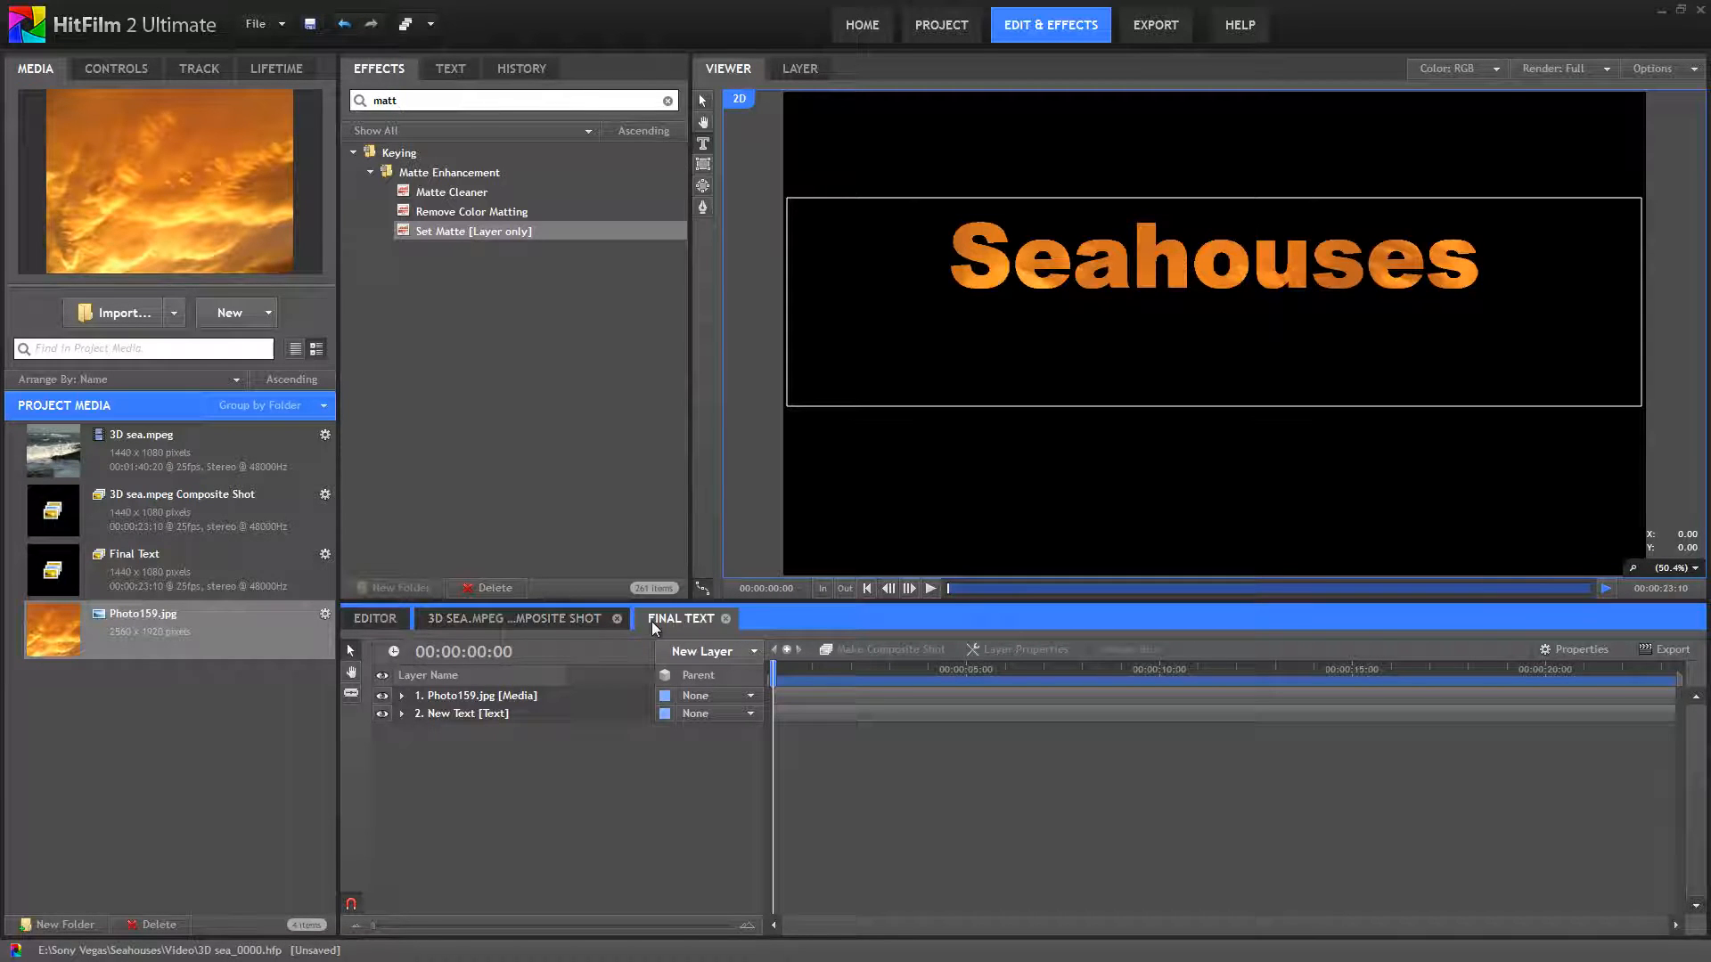
left_click(371, 622)
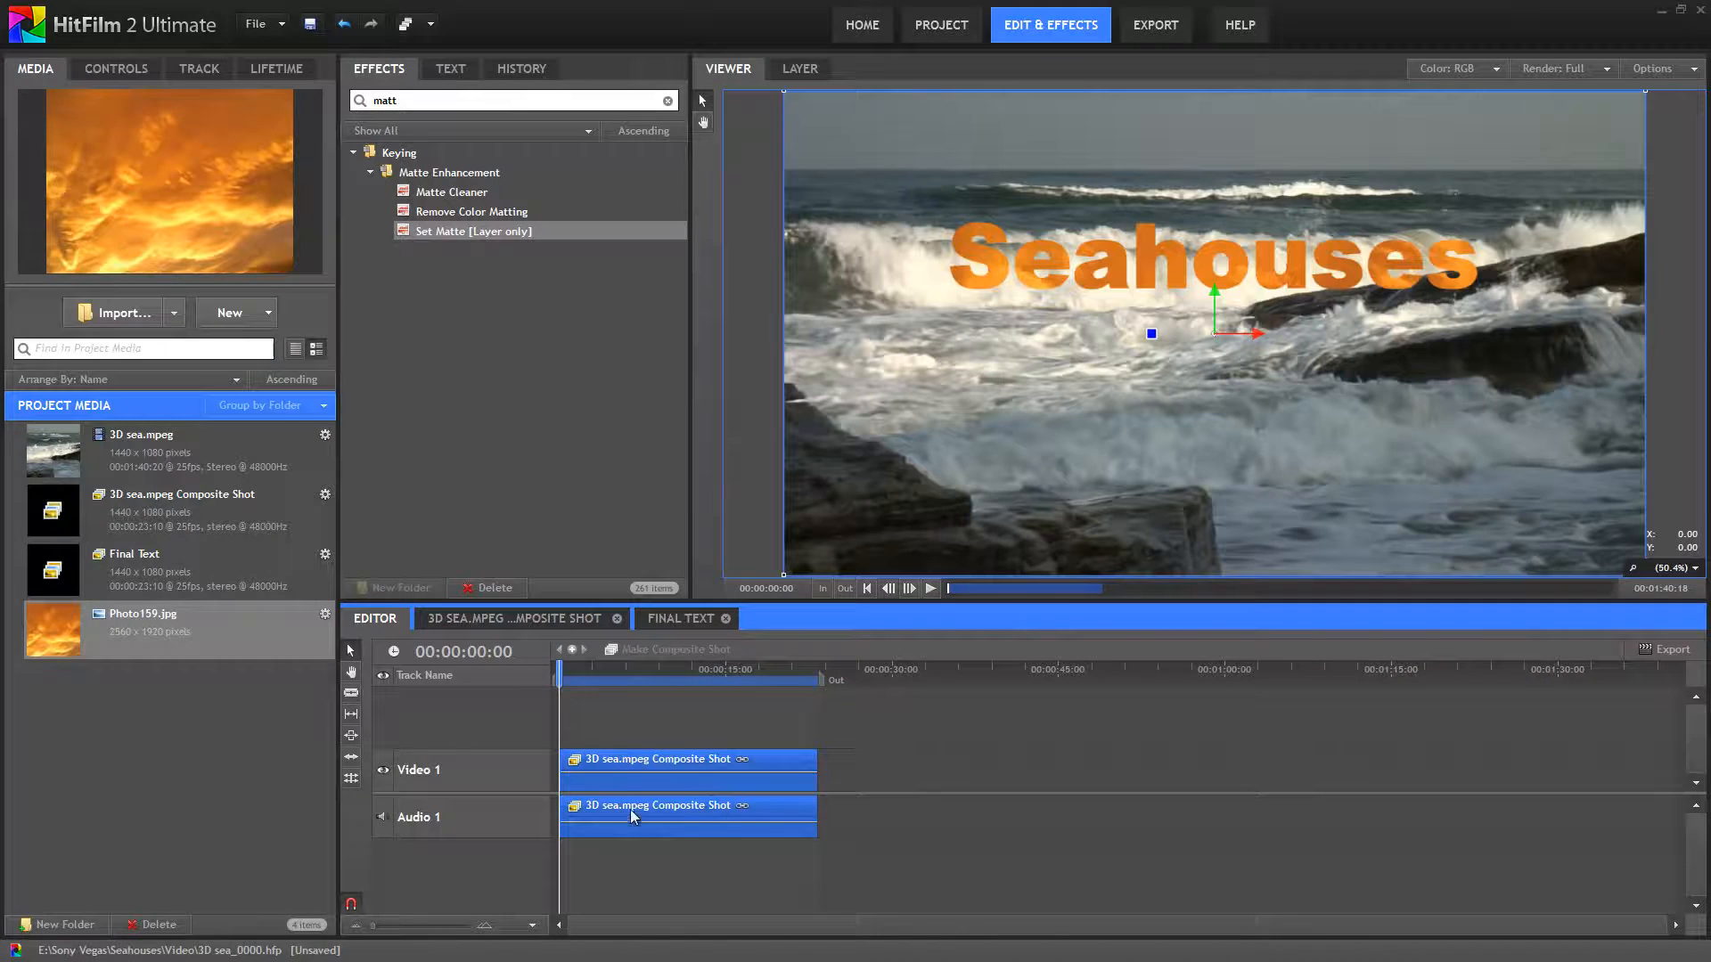
- Reposition the Photo159.jpg layer within the Final Text composite shot to shift the title's sky fill, and check it in the 3D sea.mpeg composite shot
left_click(499, 623)
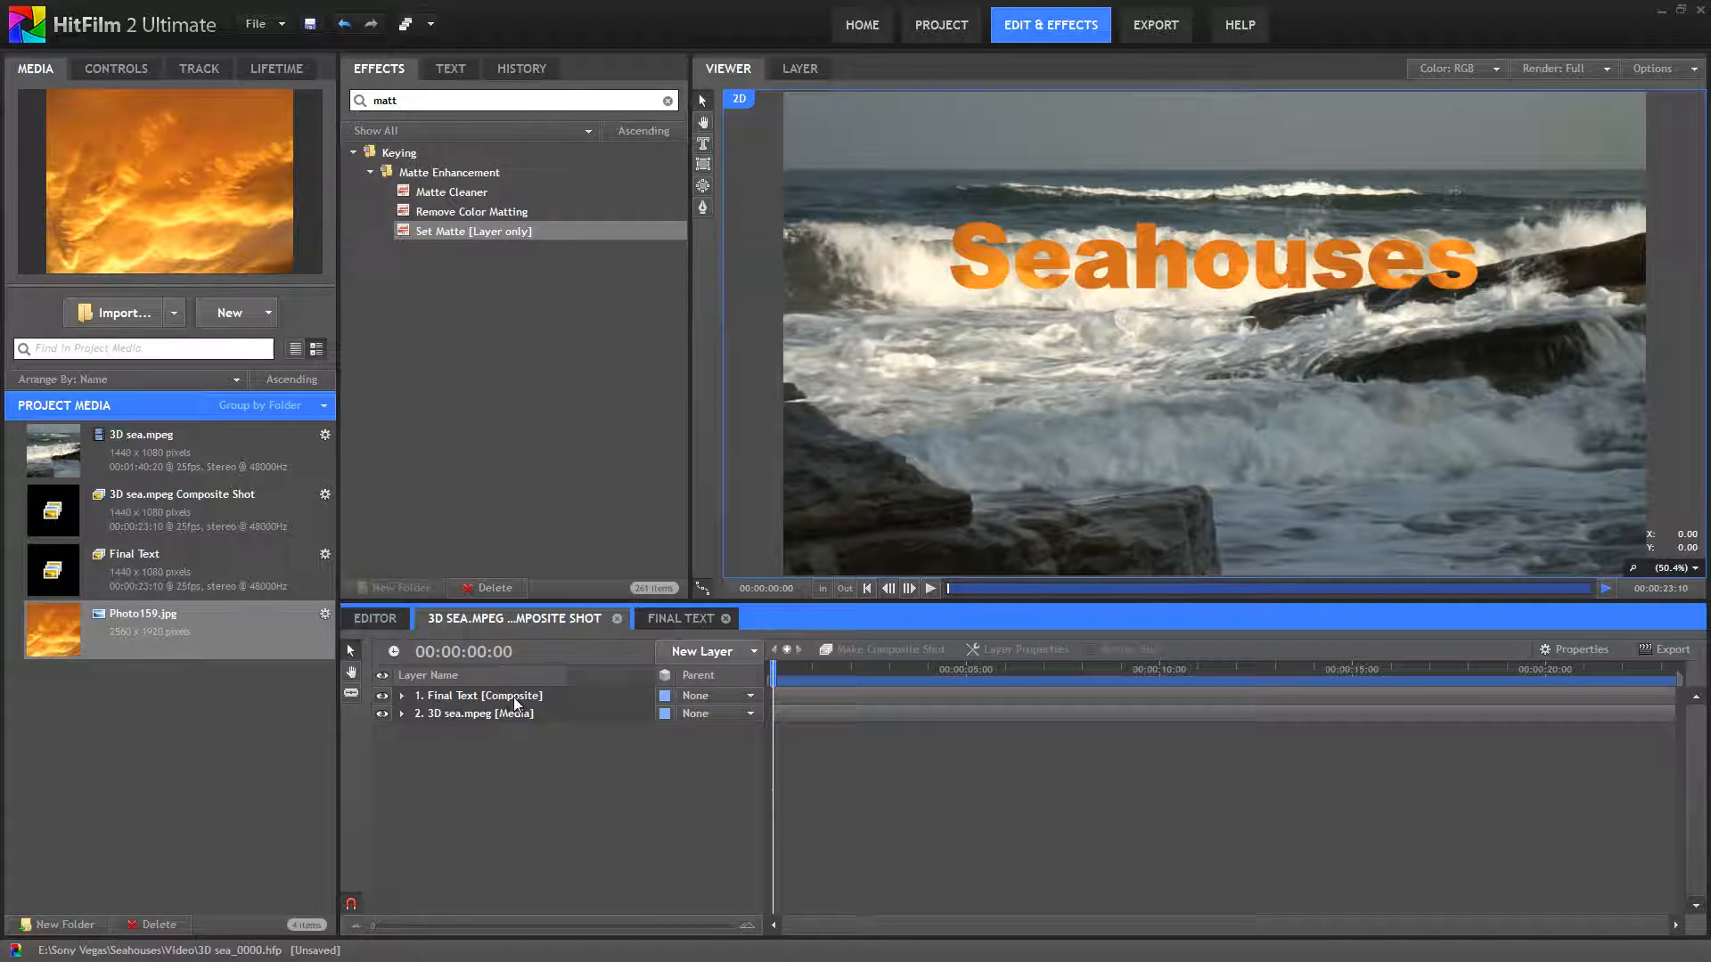
left_click(696, 621)
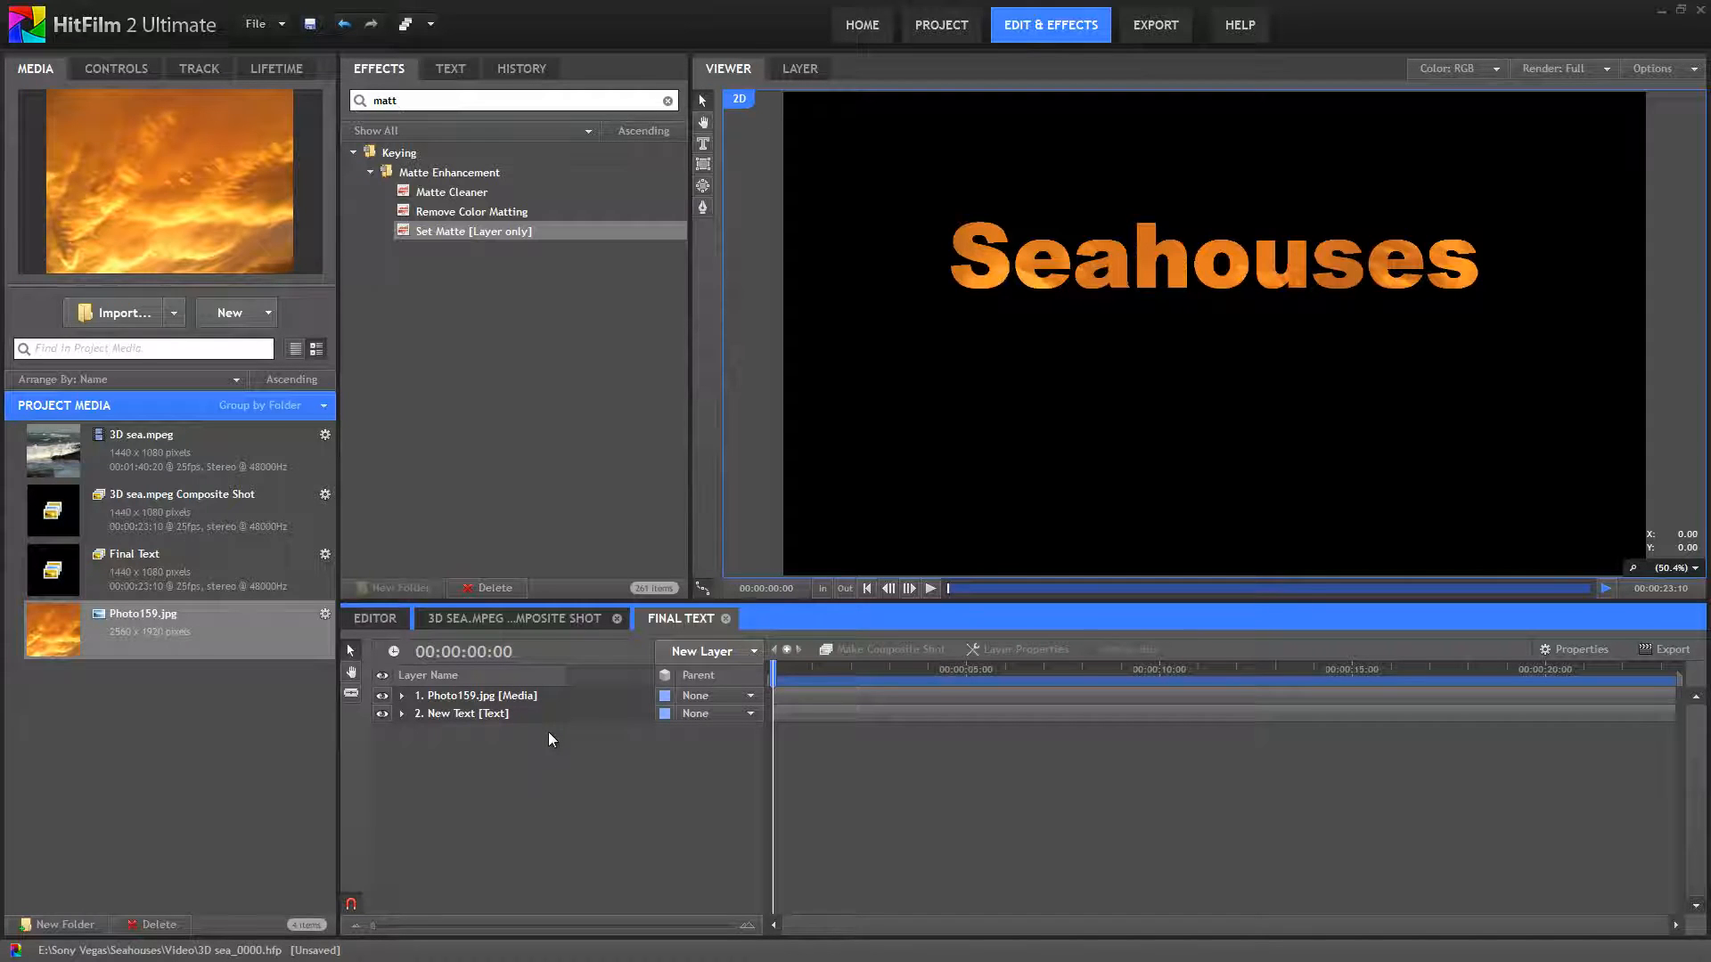
left_click(462, 695)
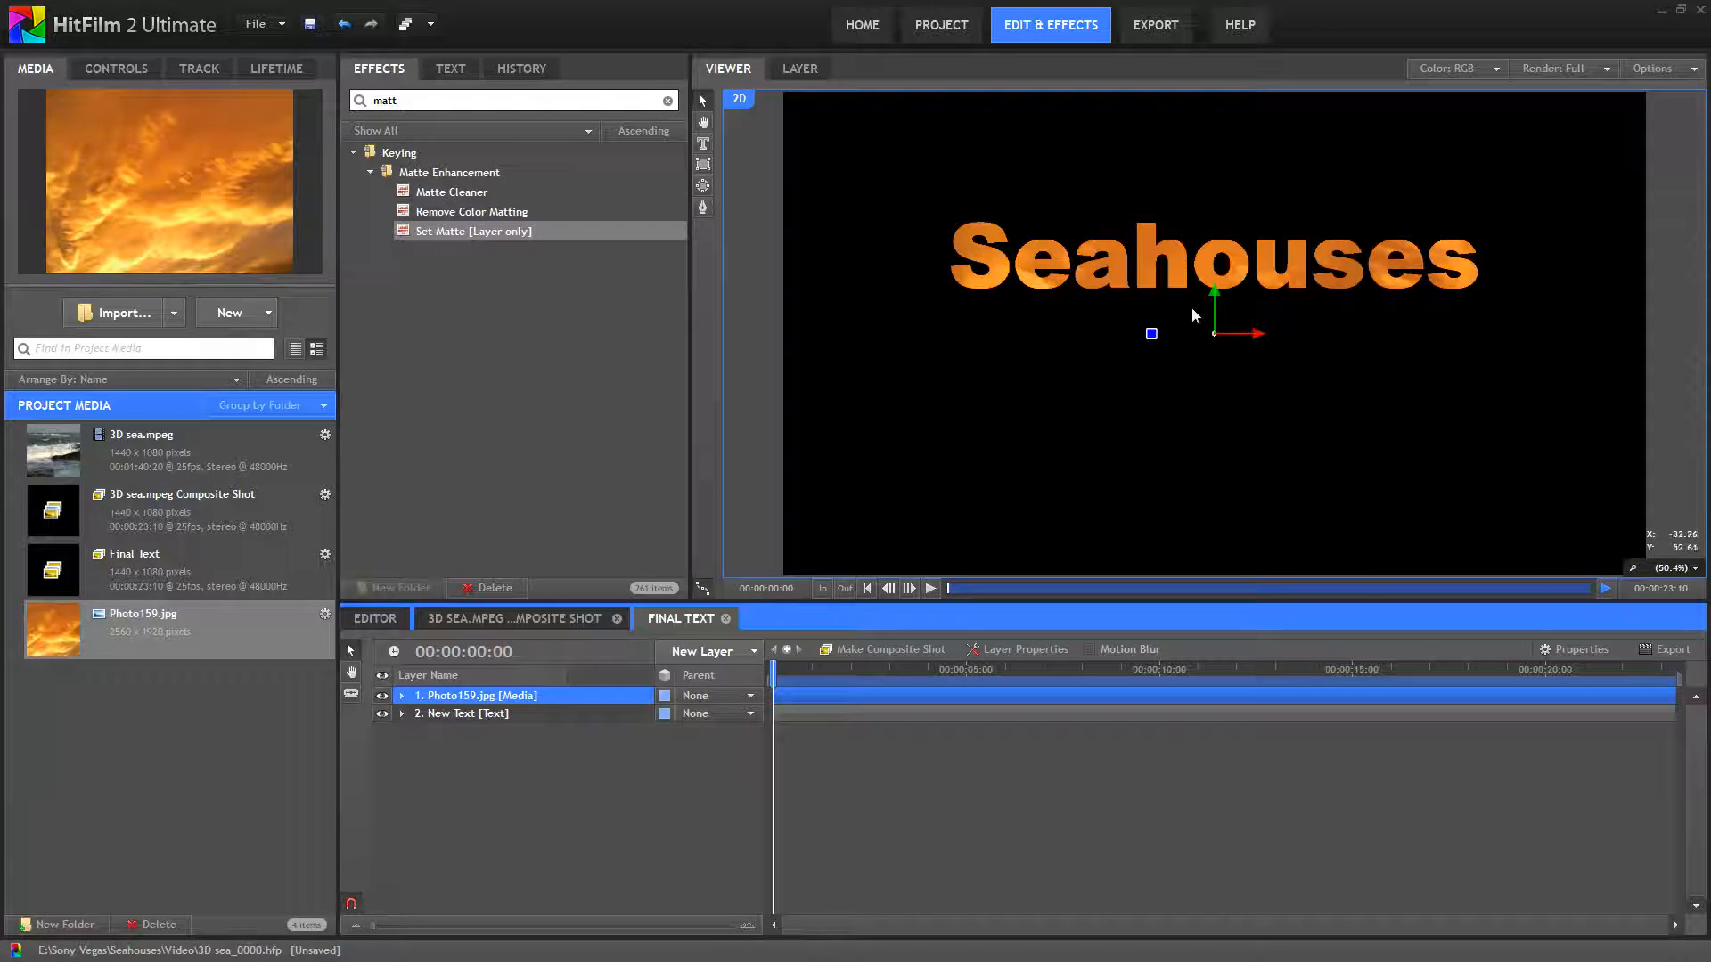
left_click(1213, 299)
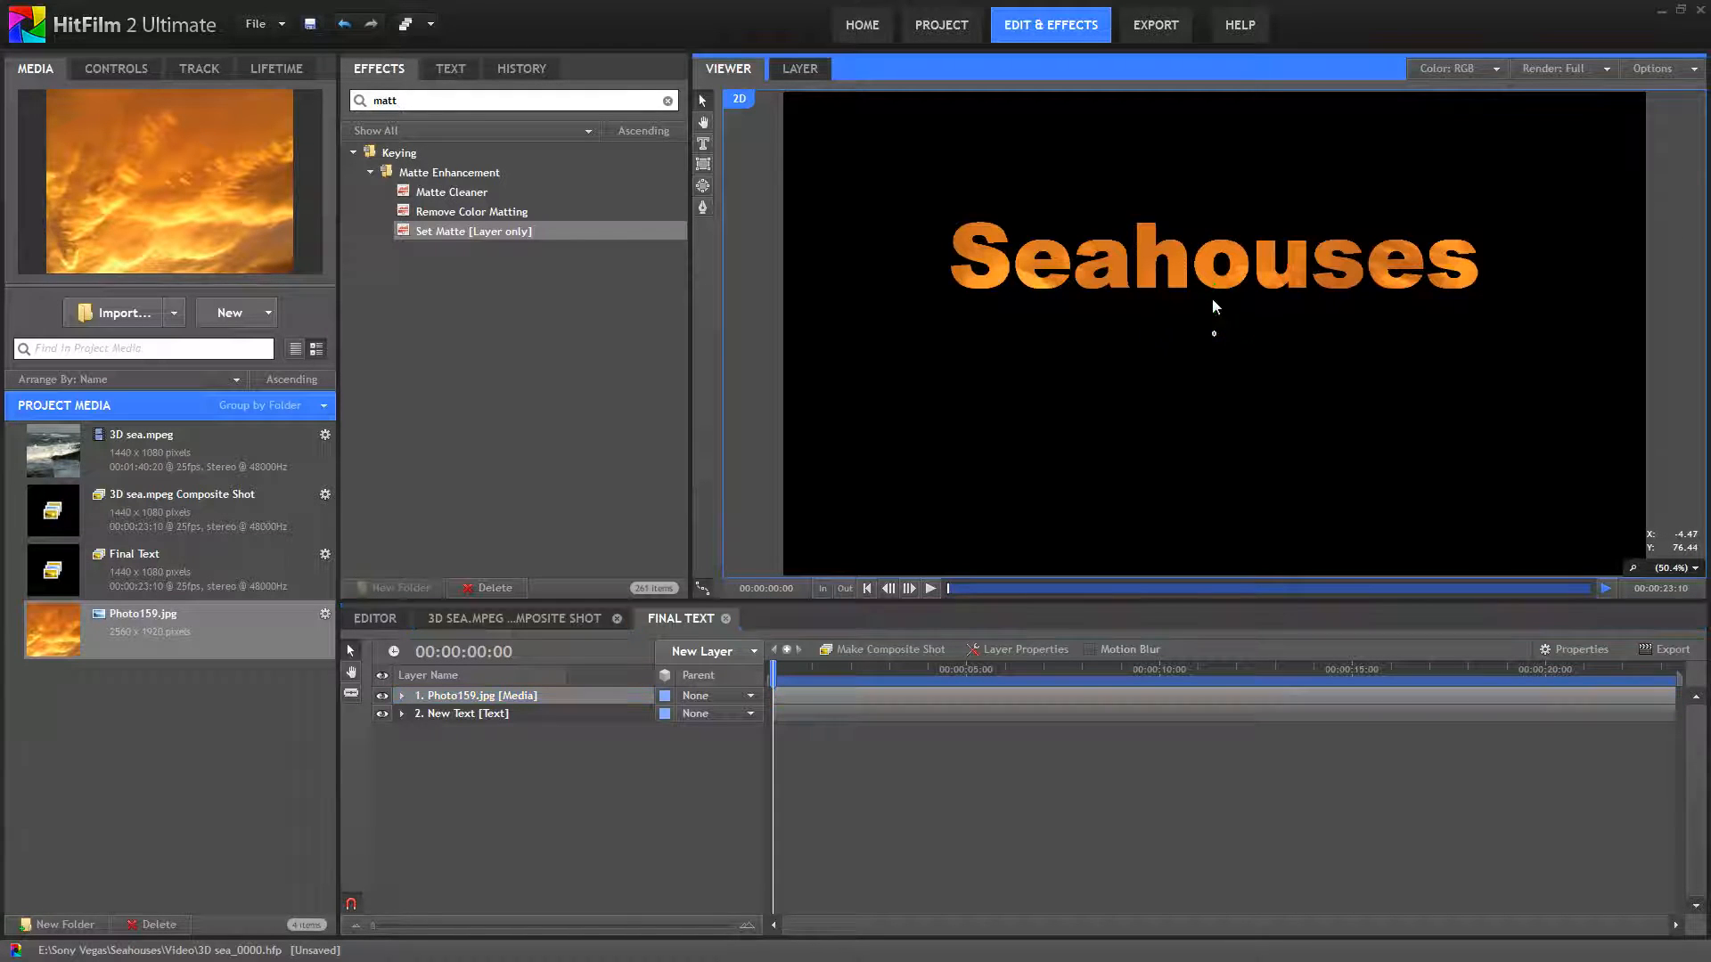
left_click_drag(1213, 276, 1200, 41)
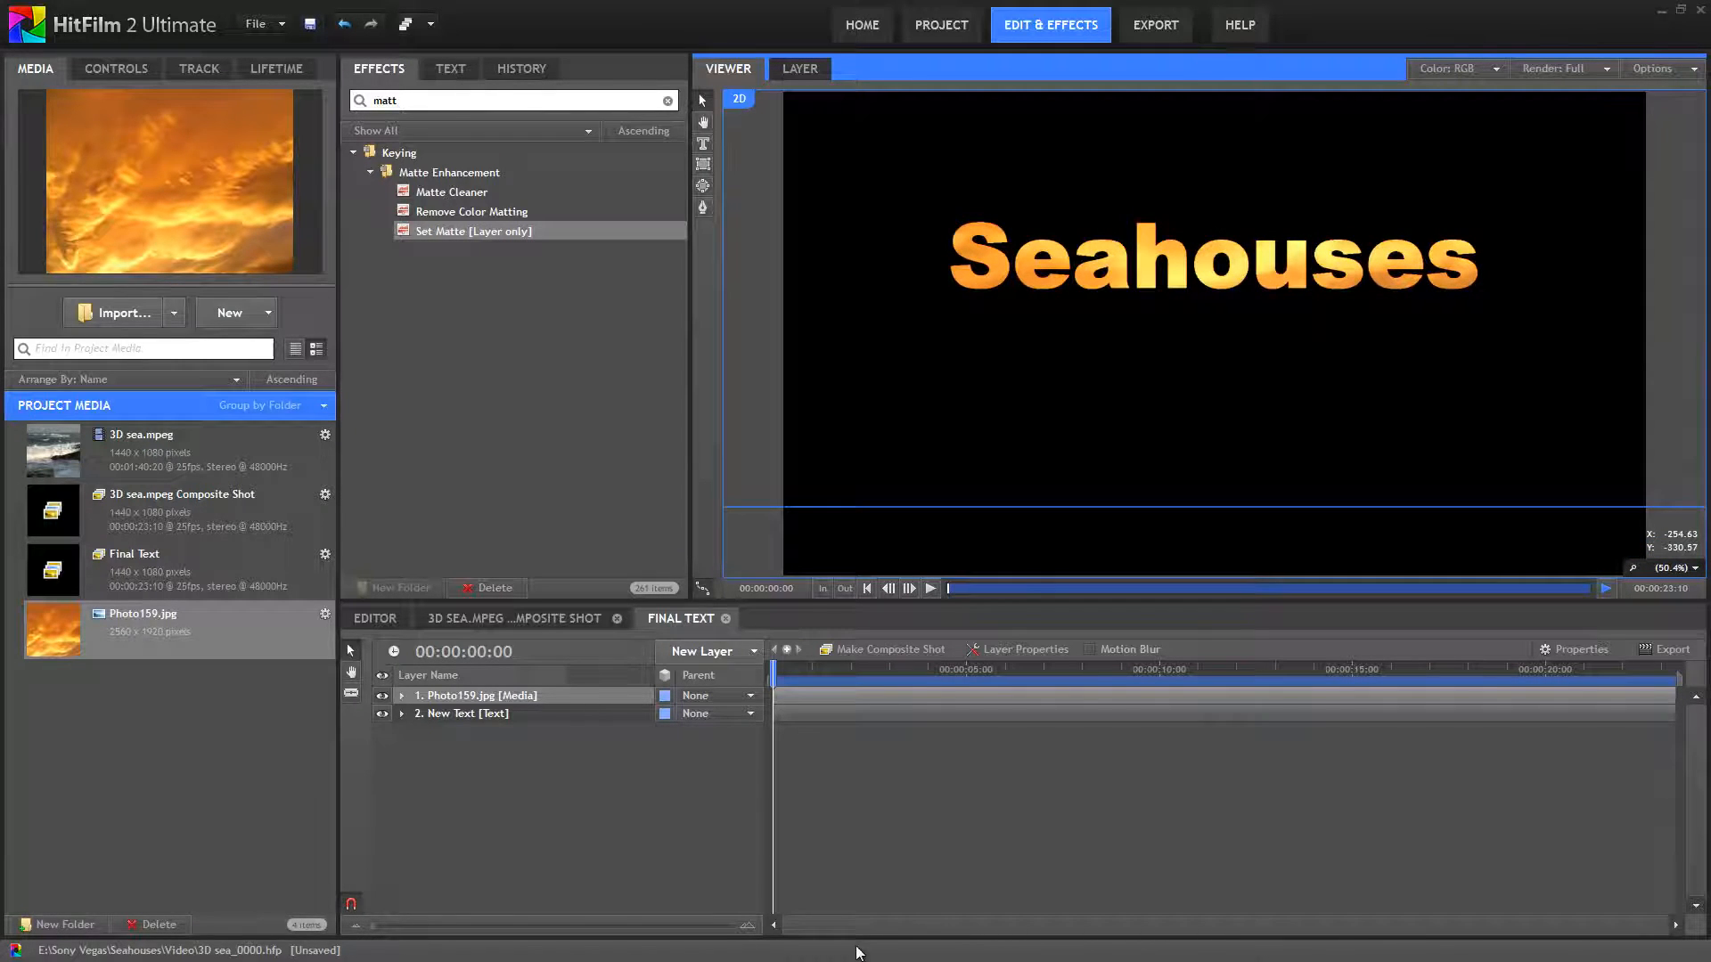
left_click(532, 619)
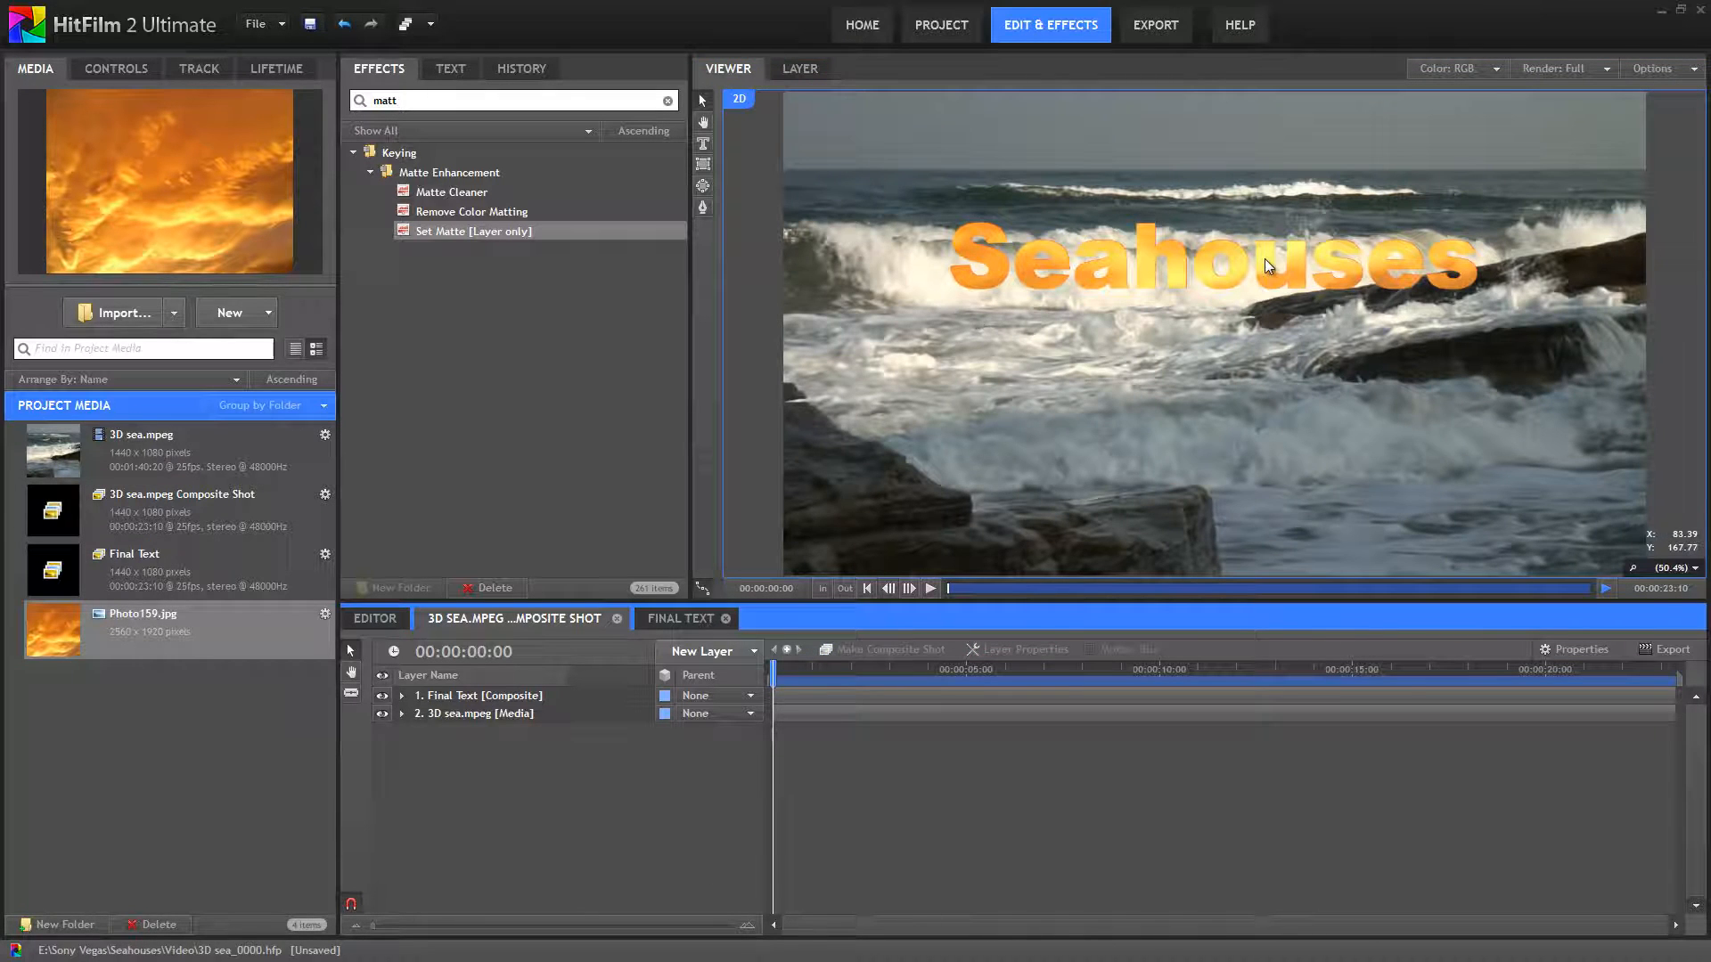
- Close the Final Text composite shot, reopen it from its layer, reposition Photo159.jpg behind the title again, and close it
left_click(684, 618)
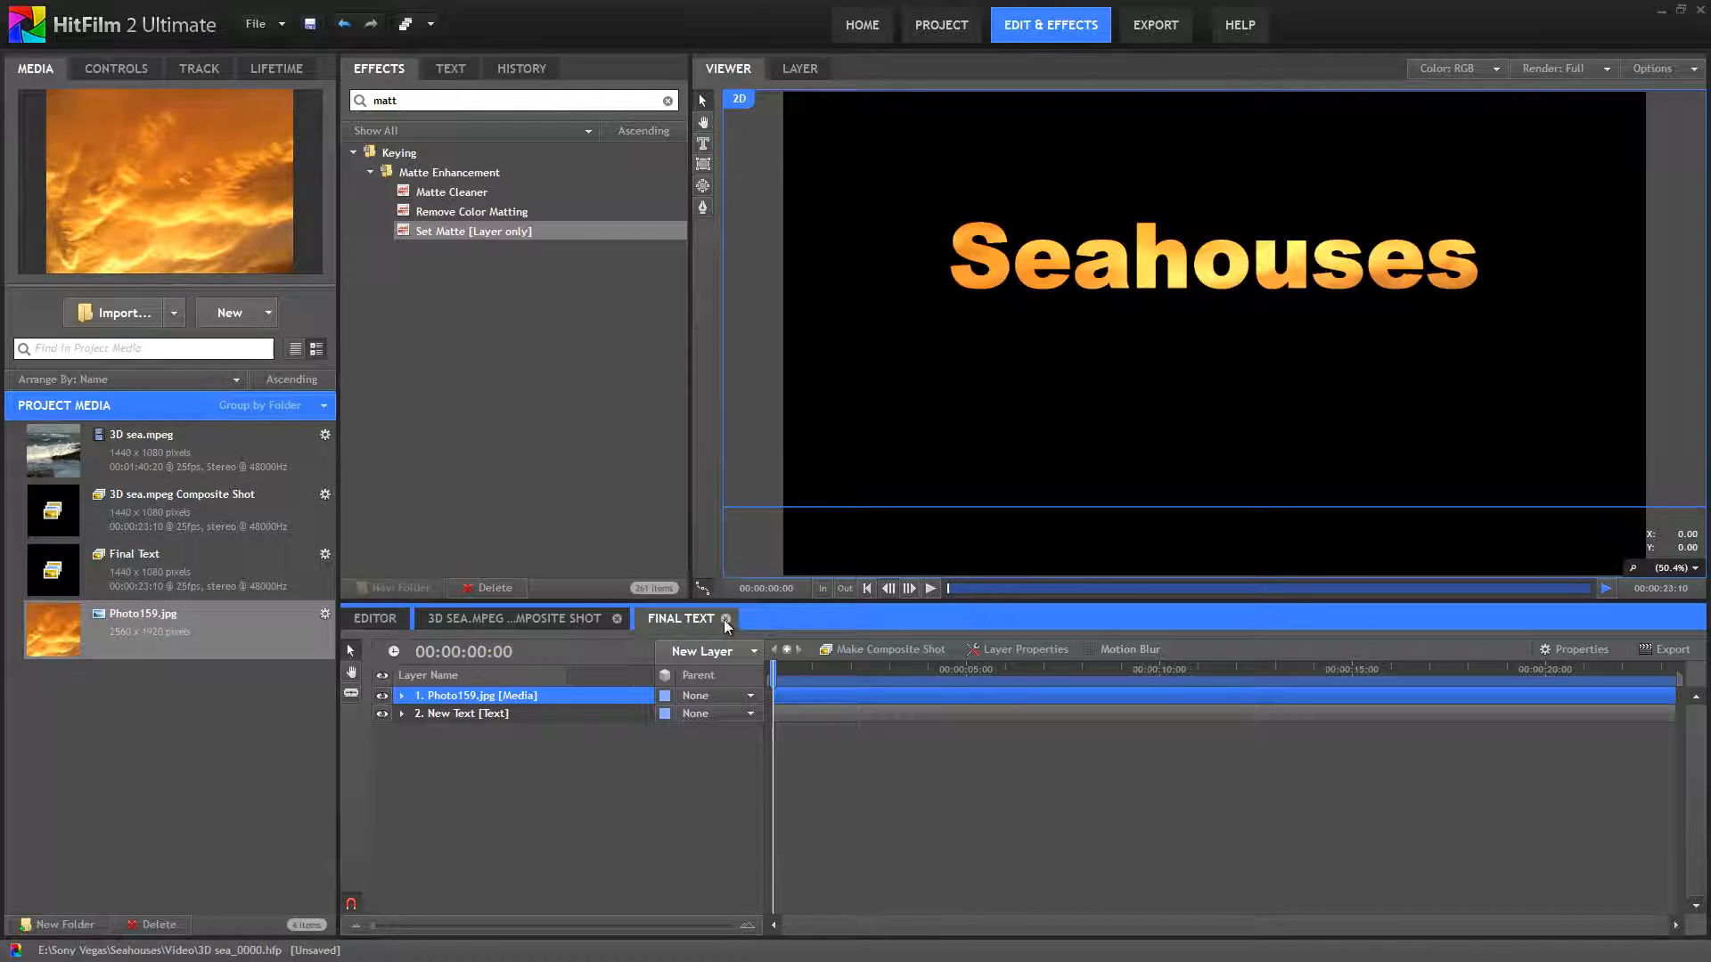
left_click(725, 618)
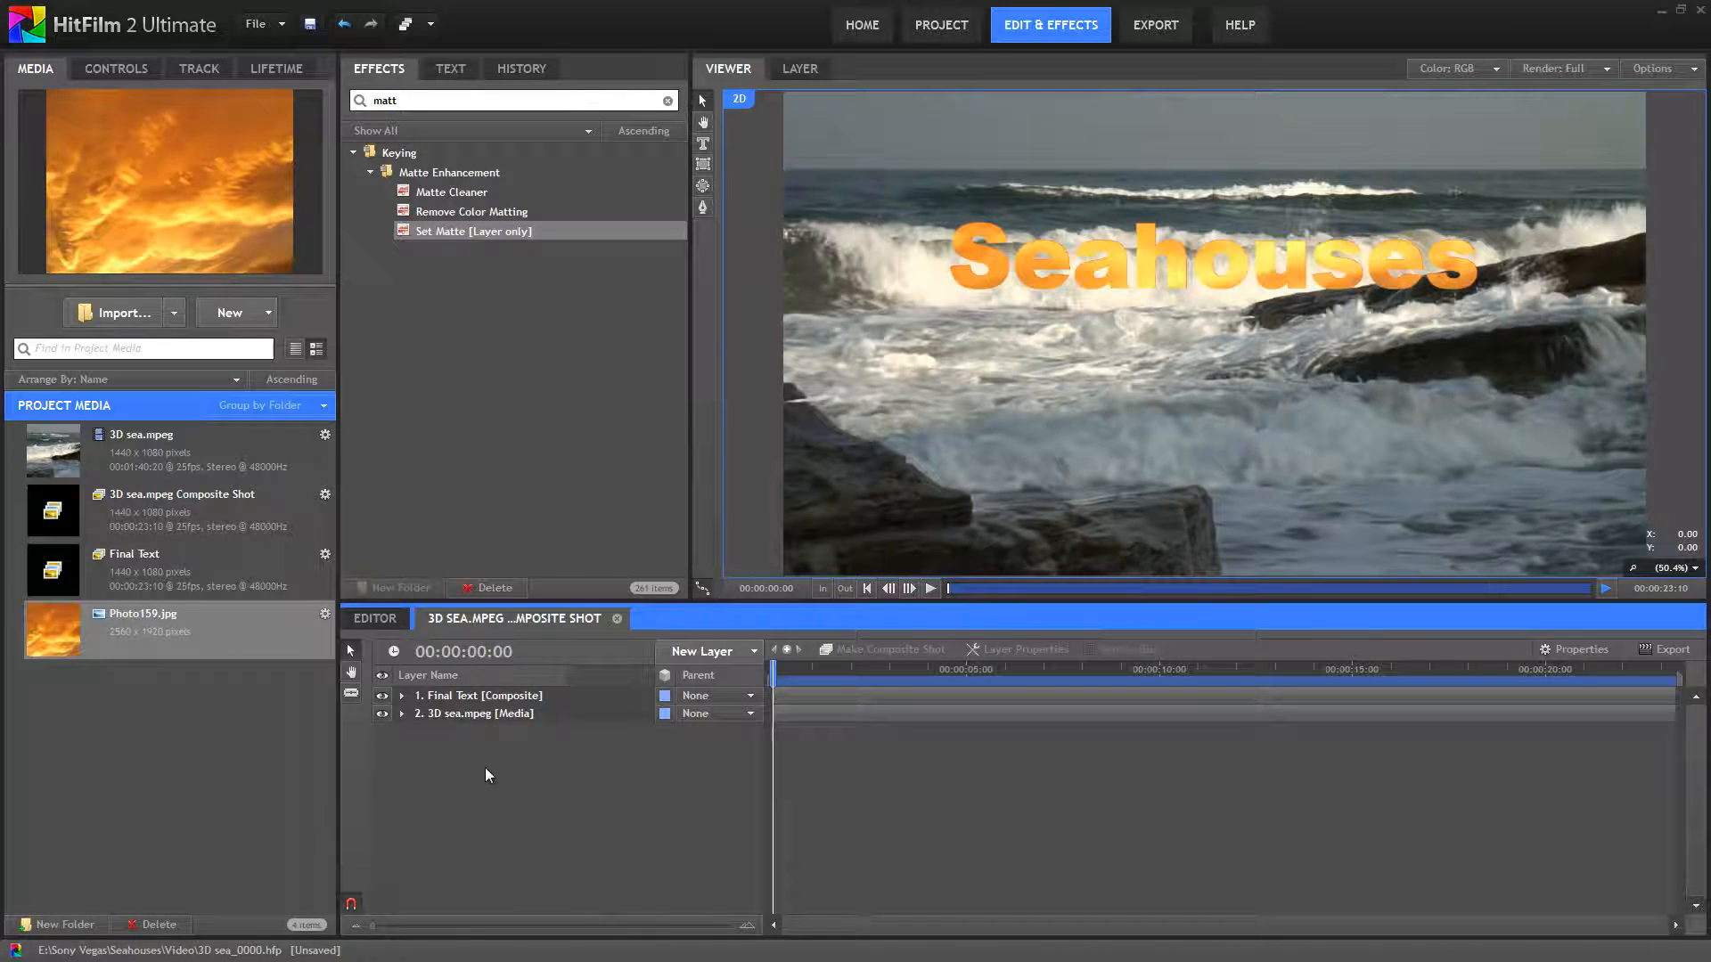
double_click(467, 697)
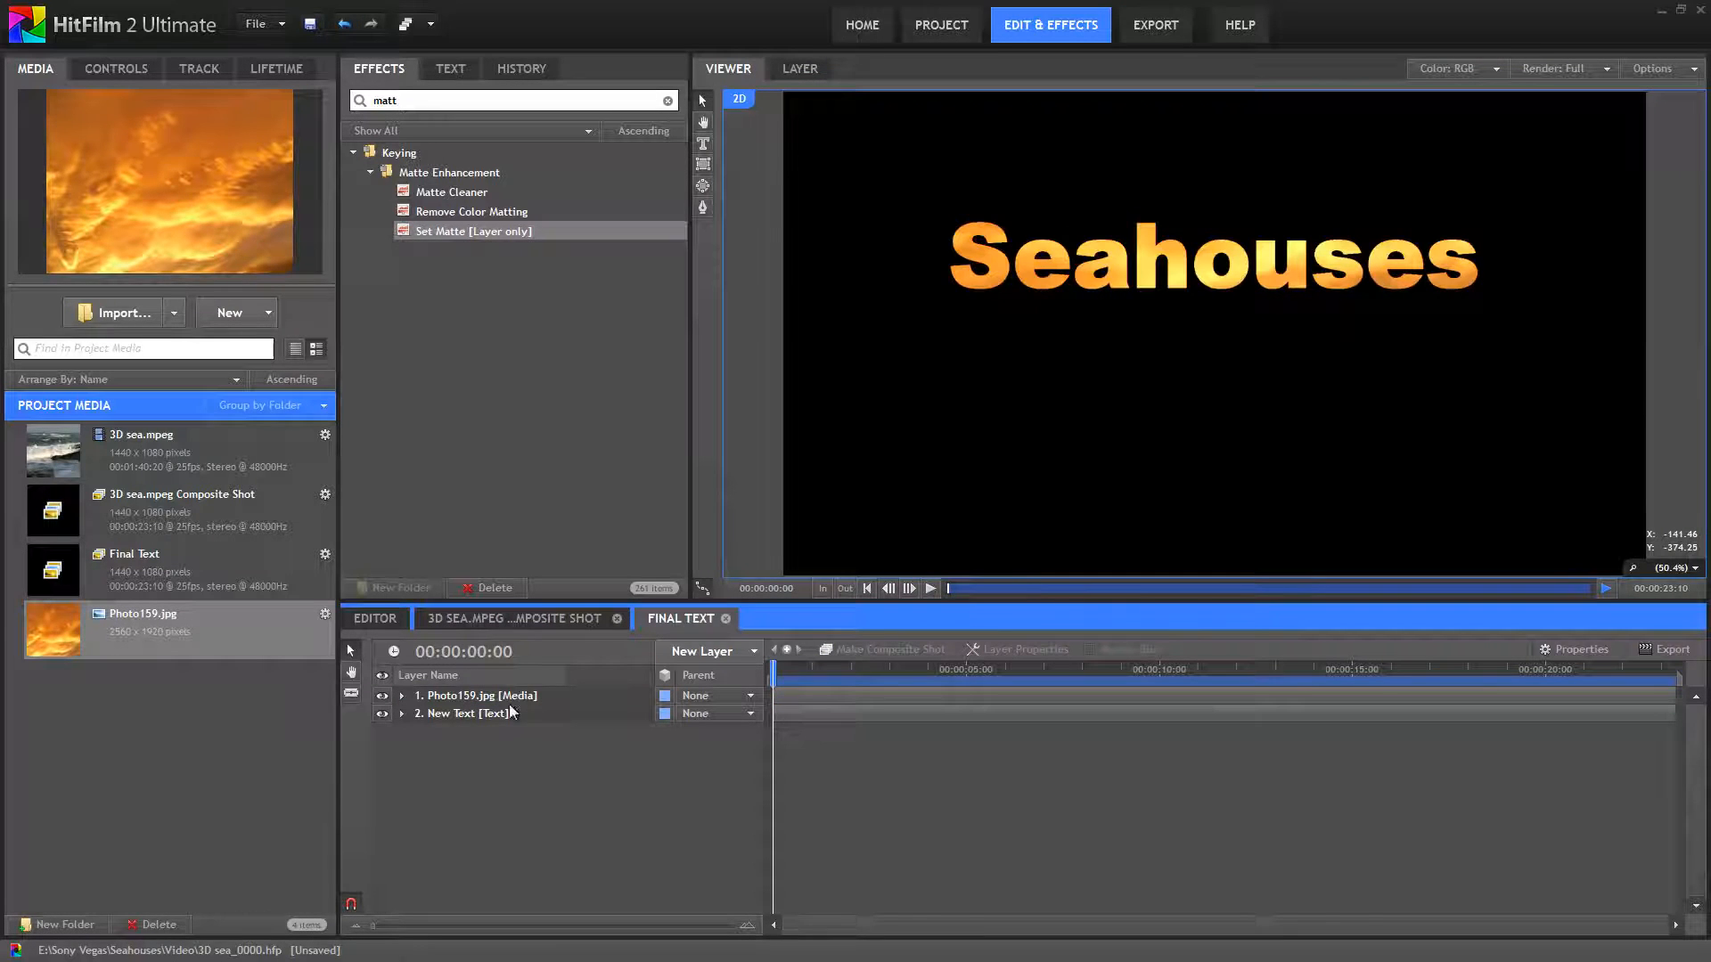
left_click(517, 695)
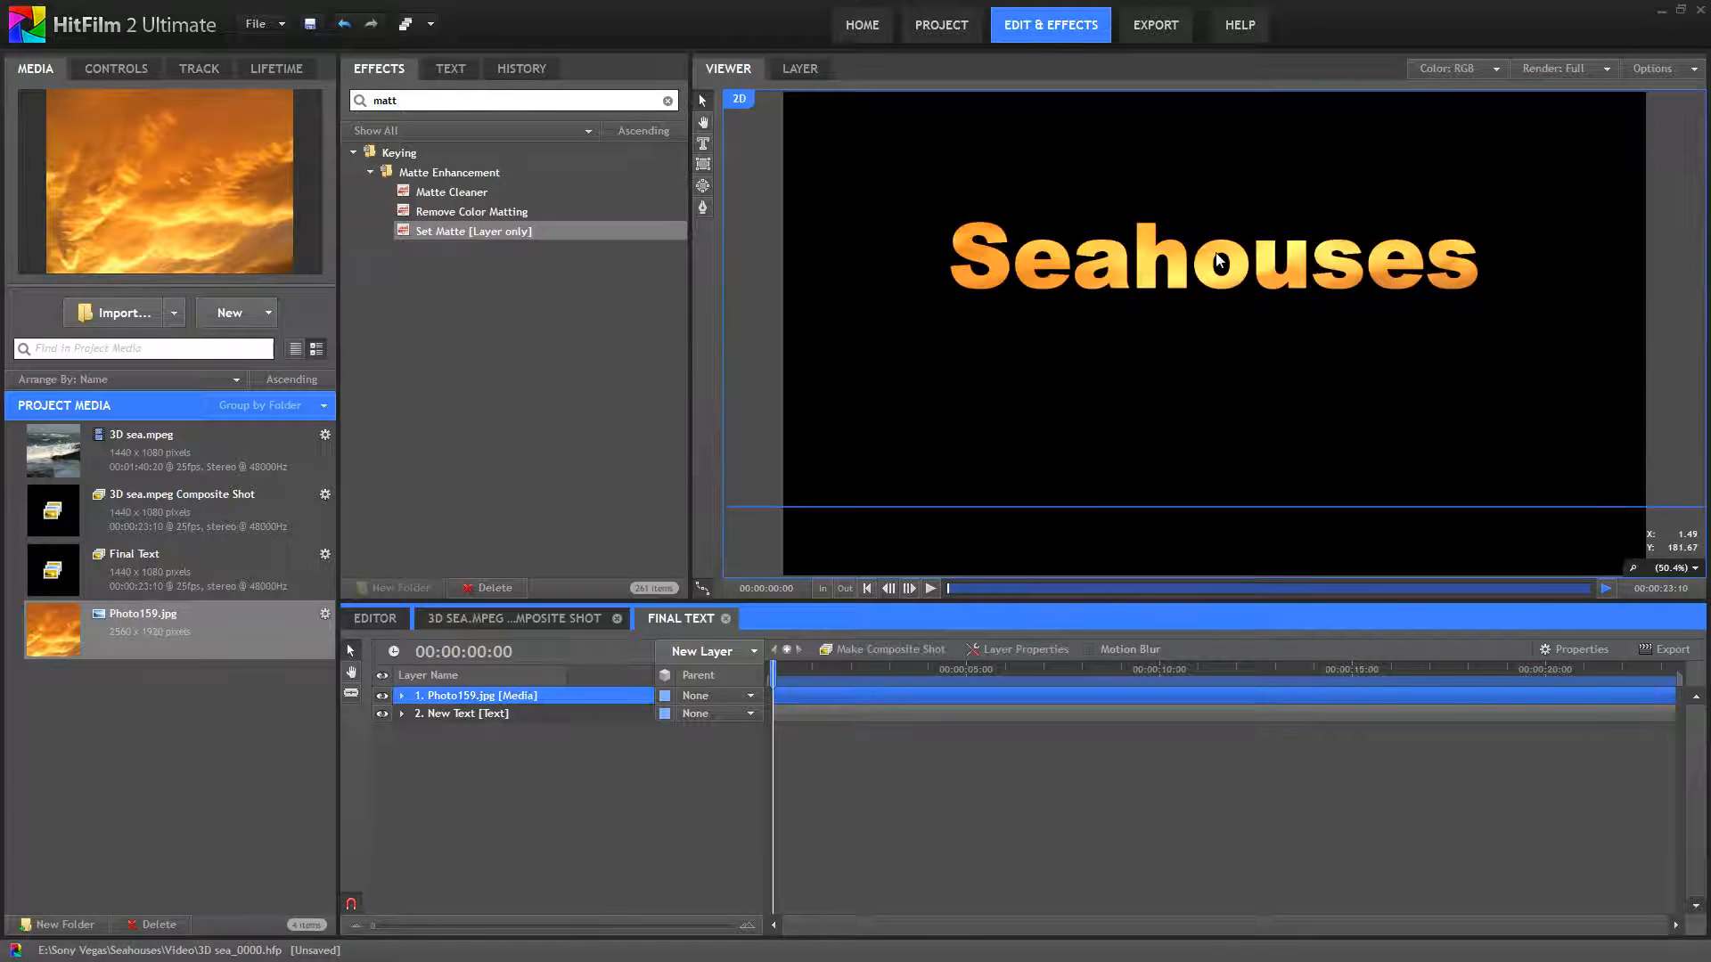
left_click_drag(1217, 300, 1186, 332)
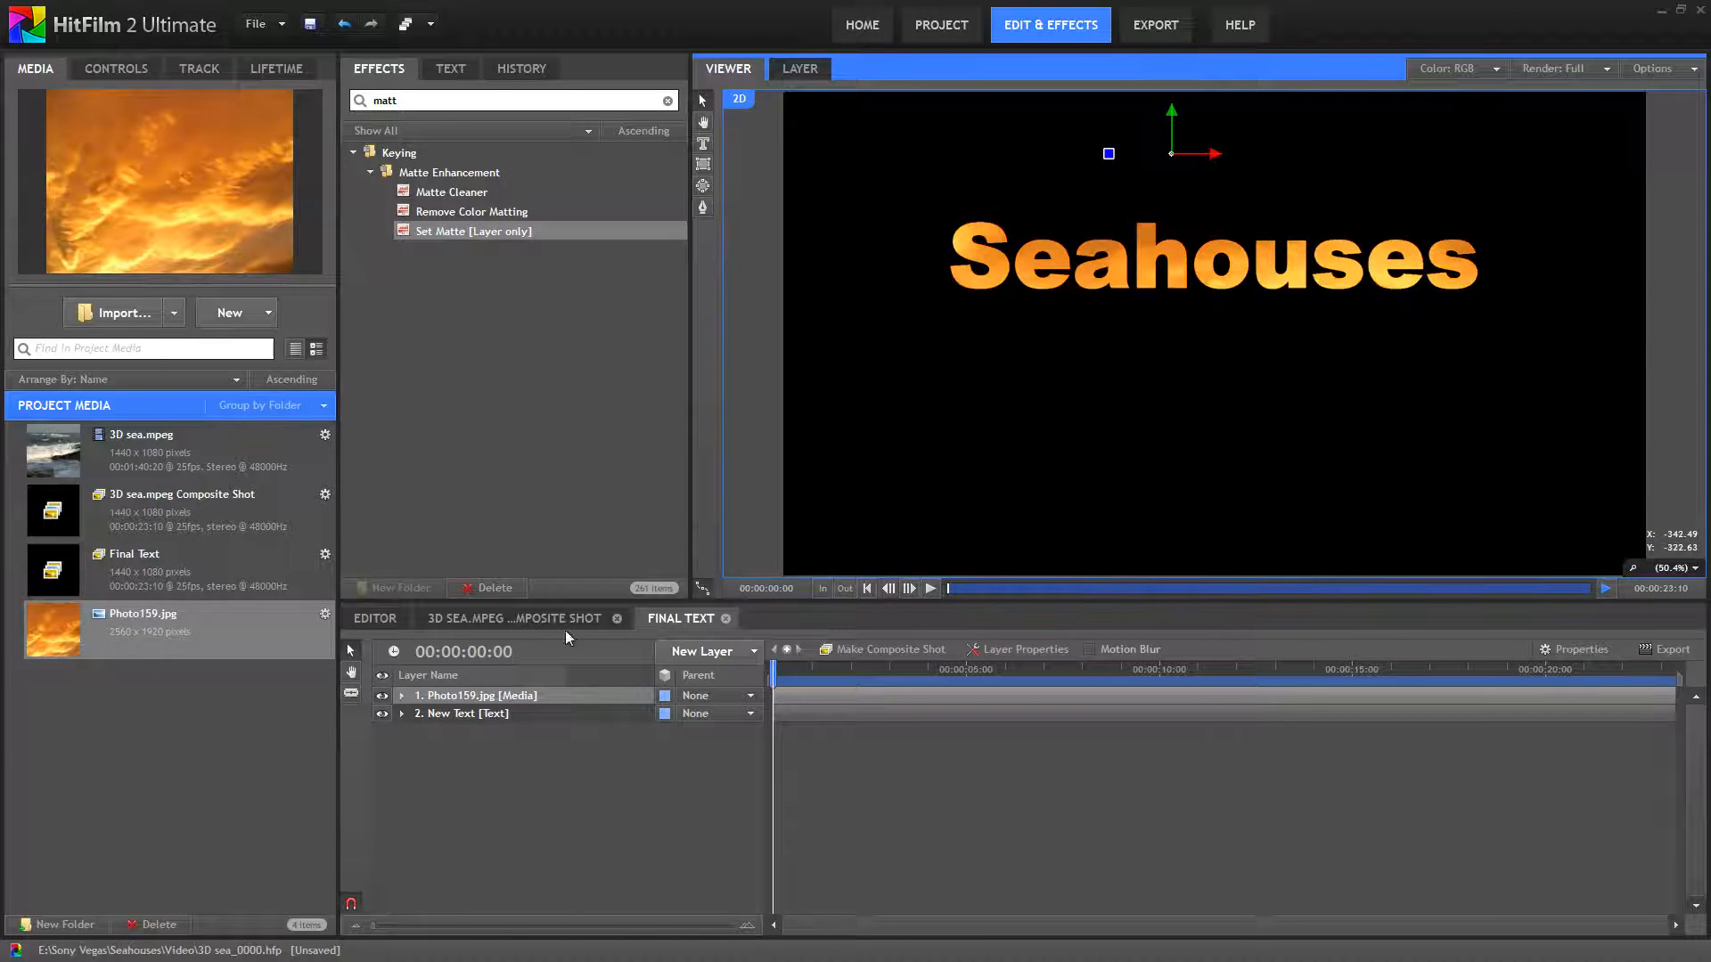
left_click(726, 619)
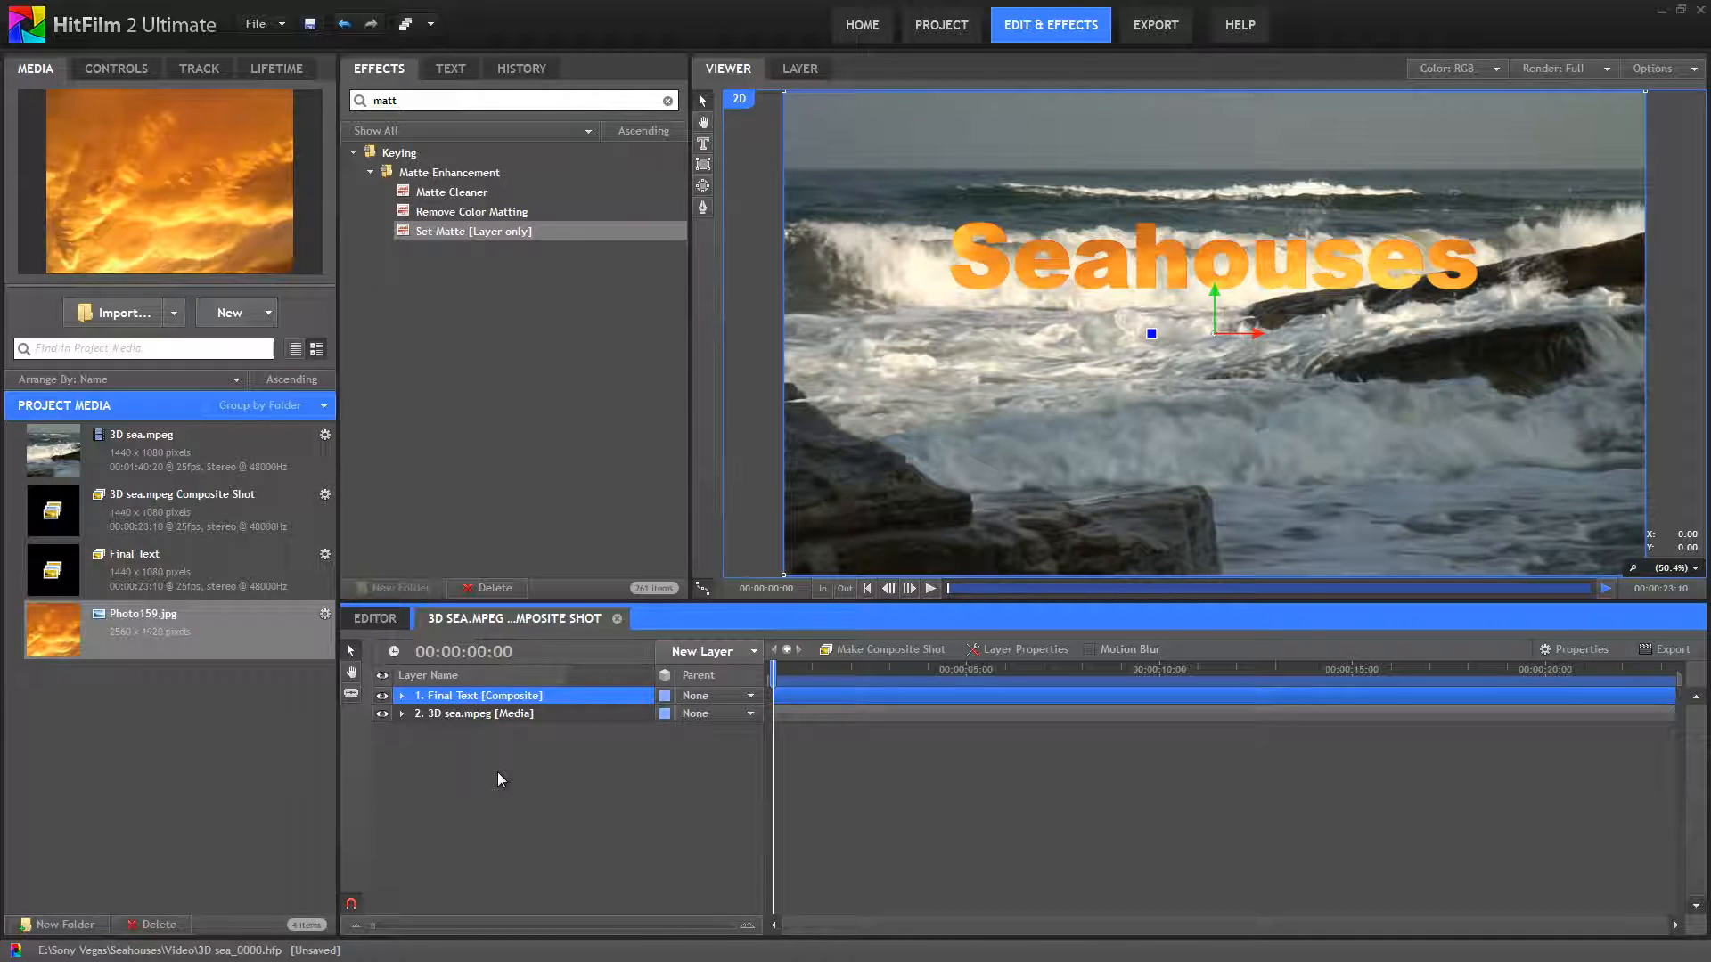
- Search the effects for "ext" and apply 3D Extrusion to the Final Text layer
left_click(670, 100)
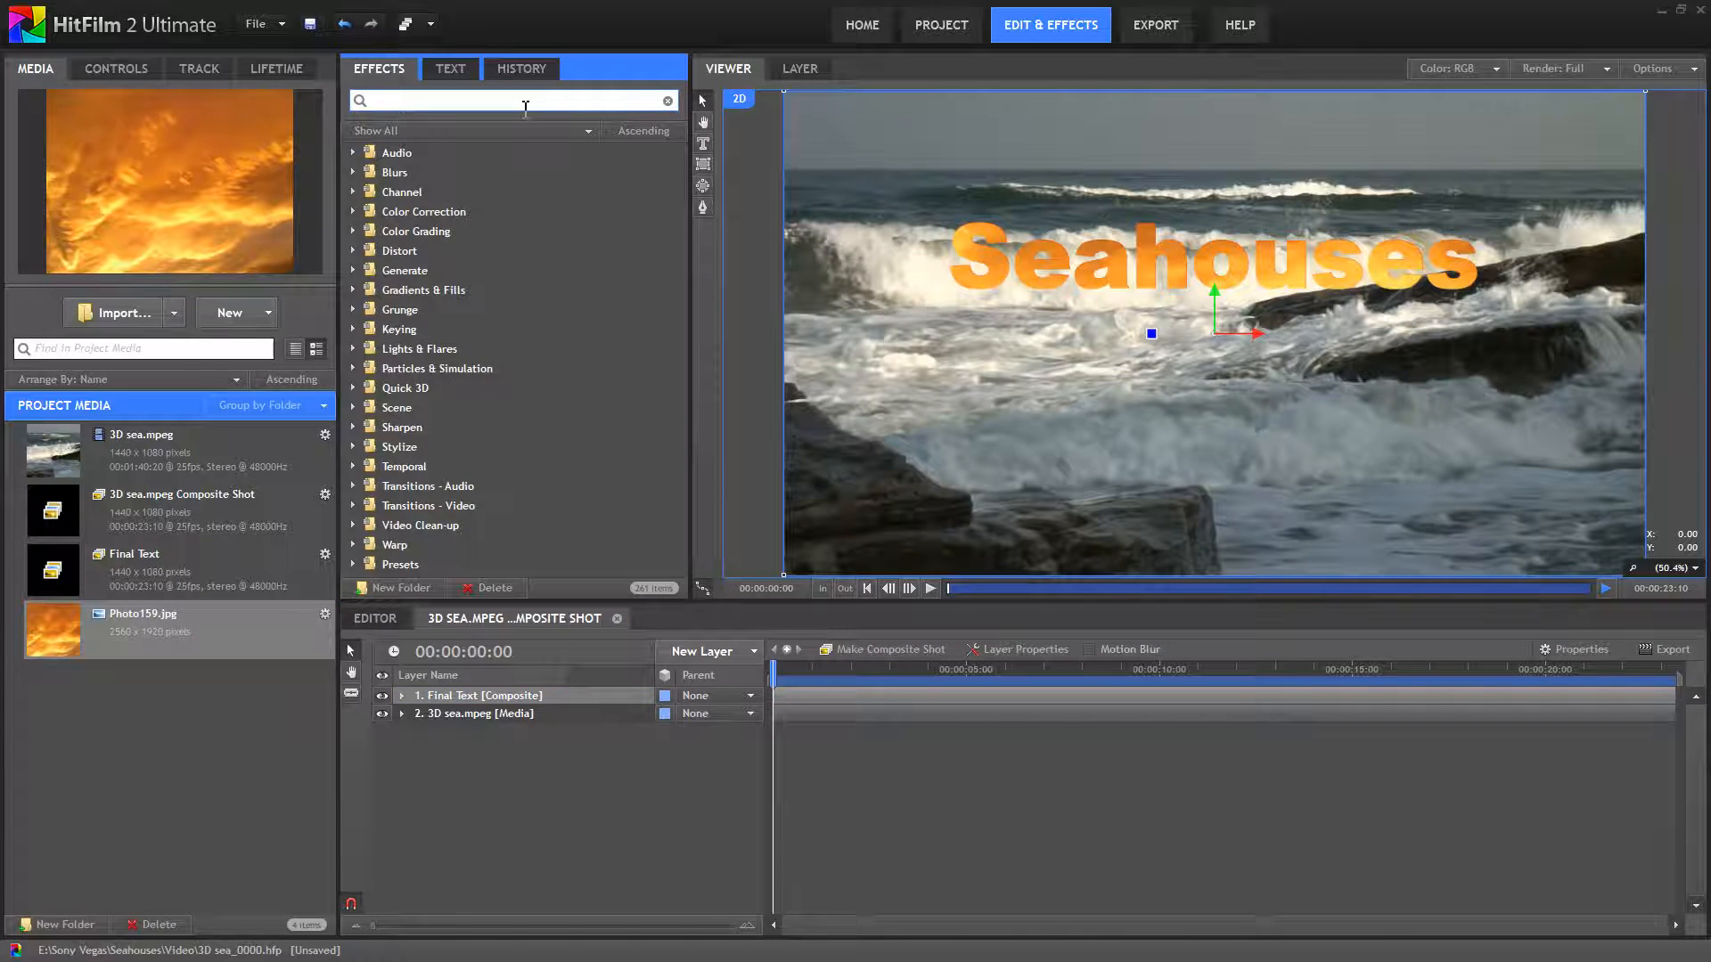
left_click(524, 103)
type("ext")
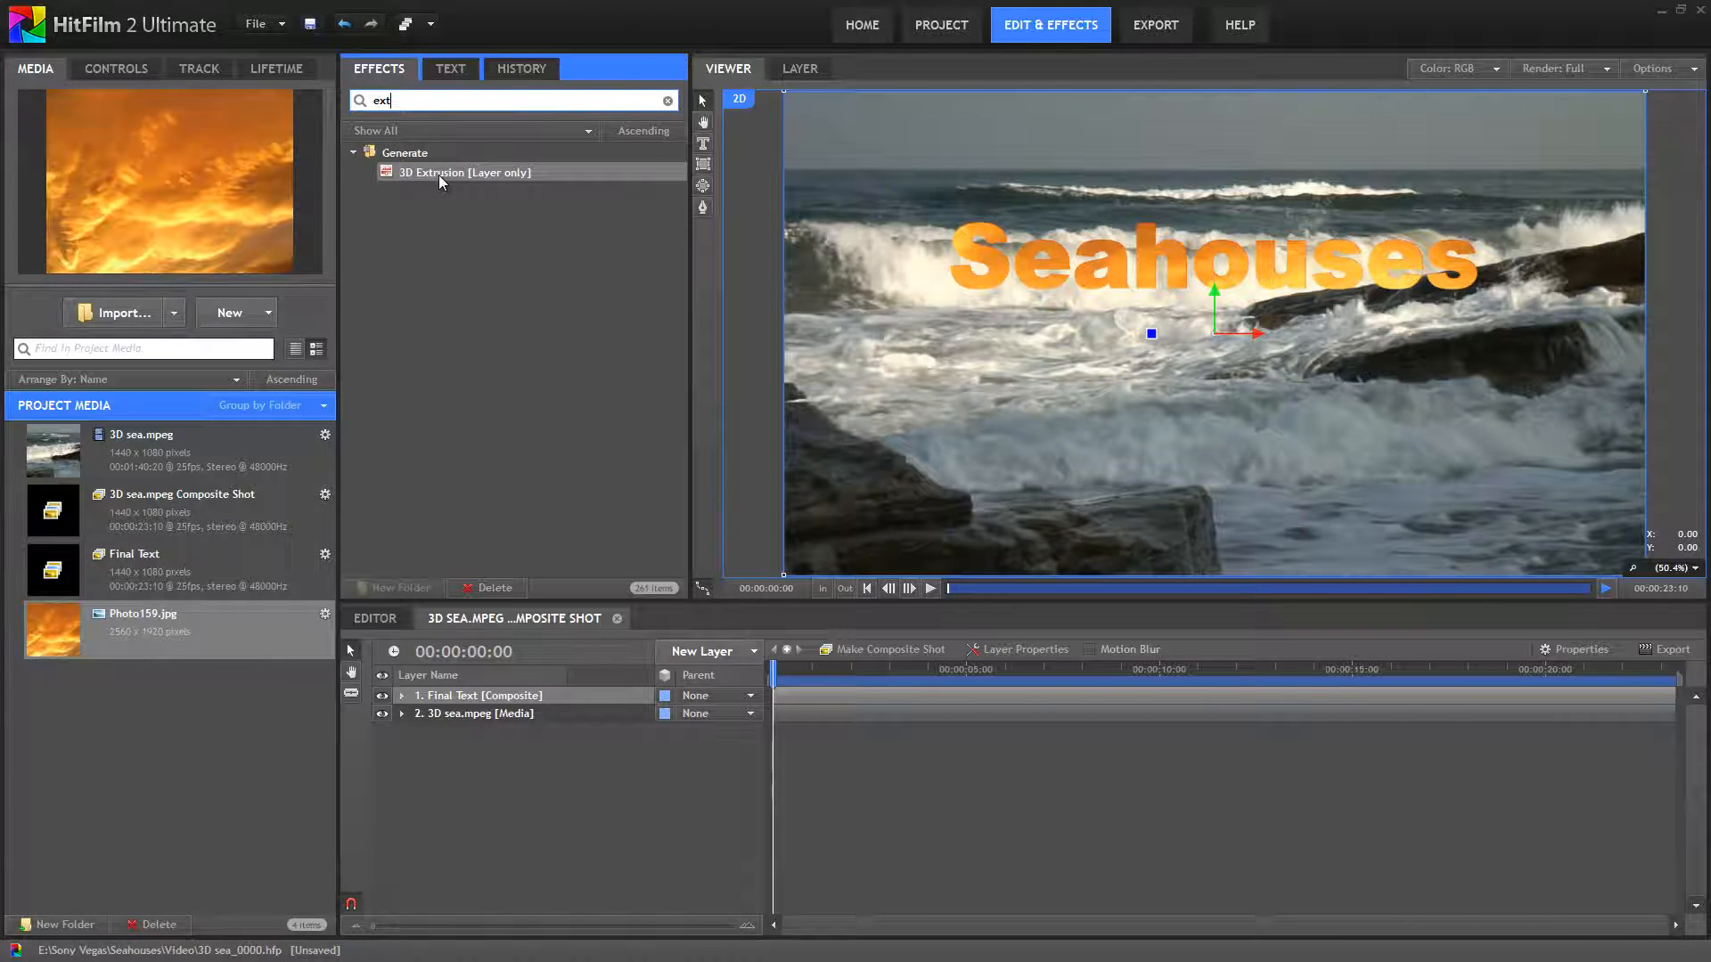
left_click_drag(439, 174, 441, 697)
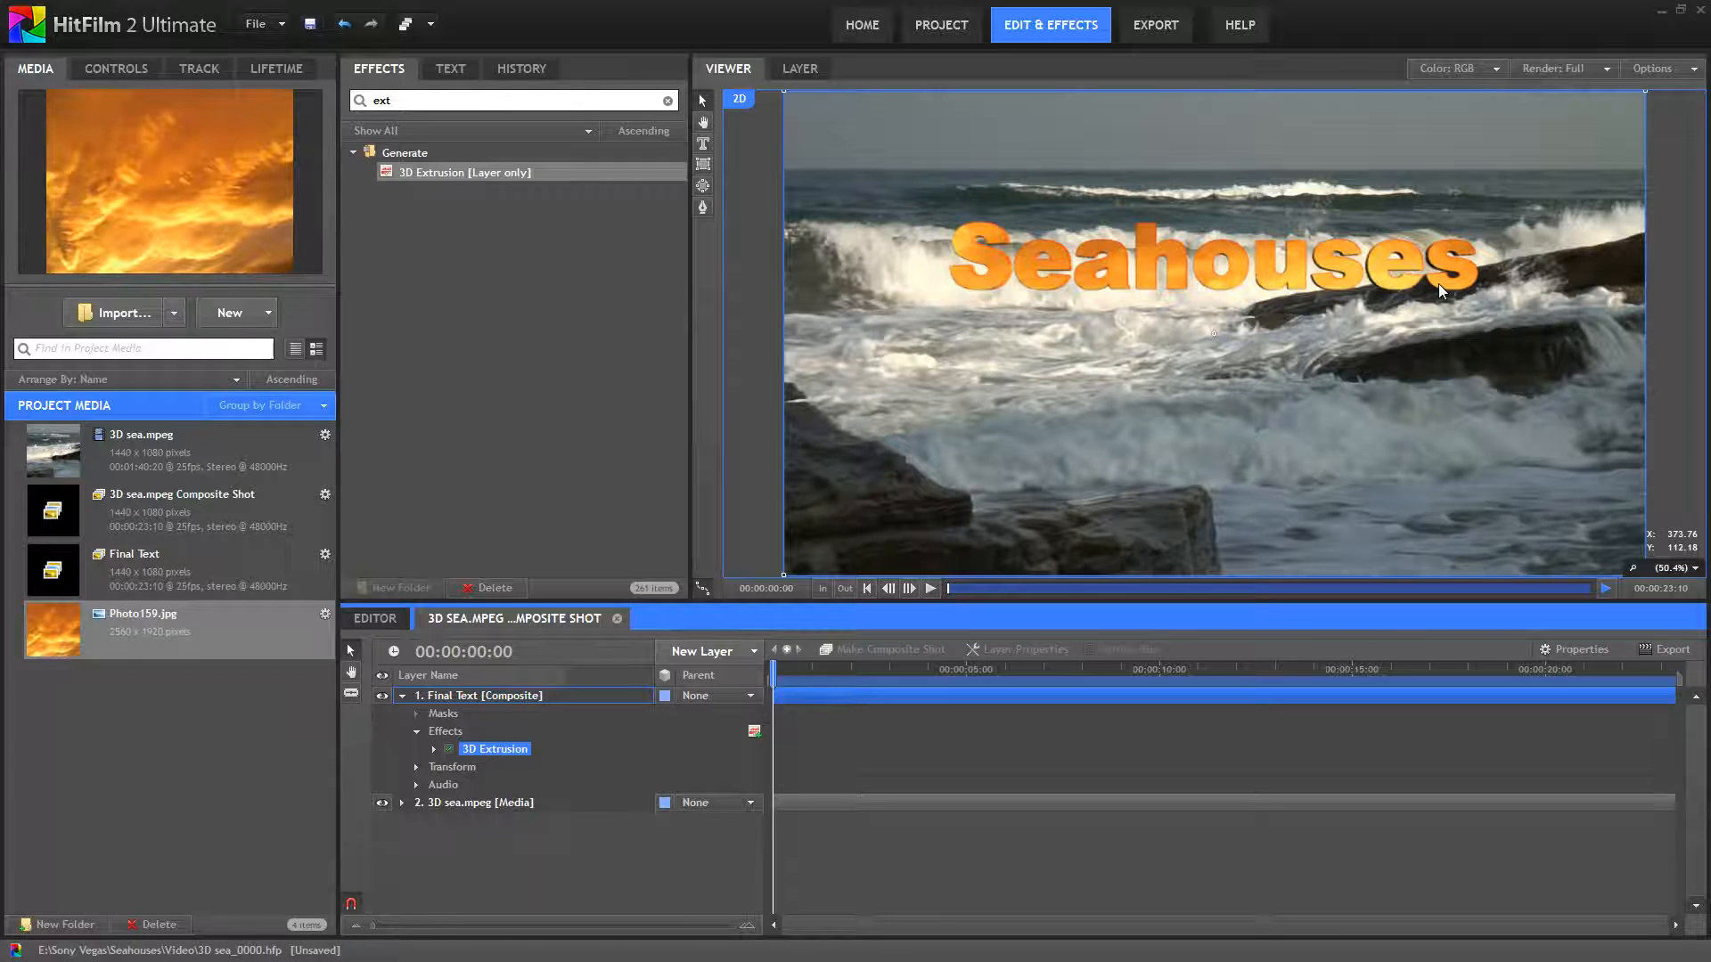
- Show the 3D Extrusion settings of the Final Text layer and set its Depth to 85.0
left_click(434, 748)
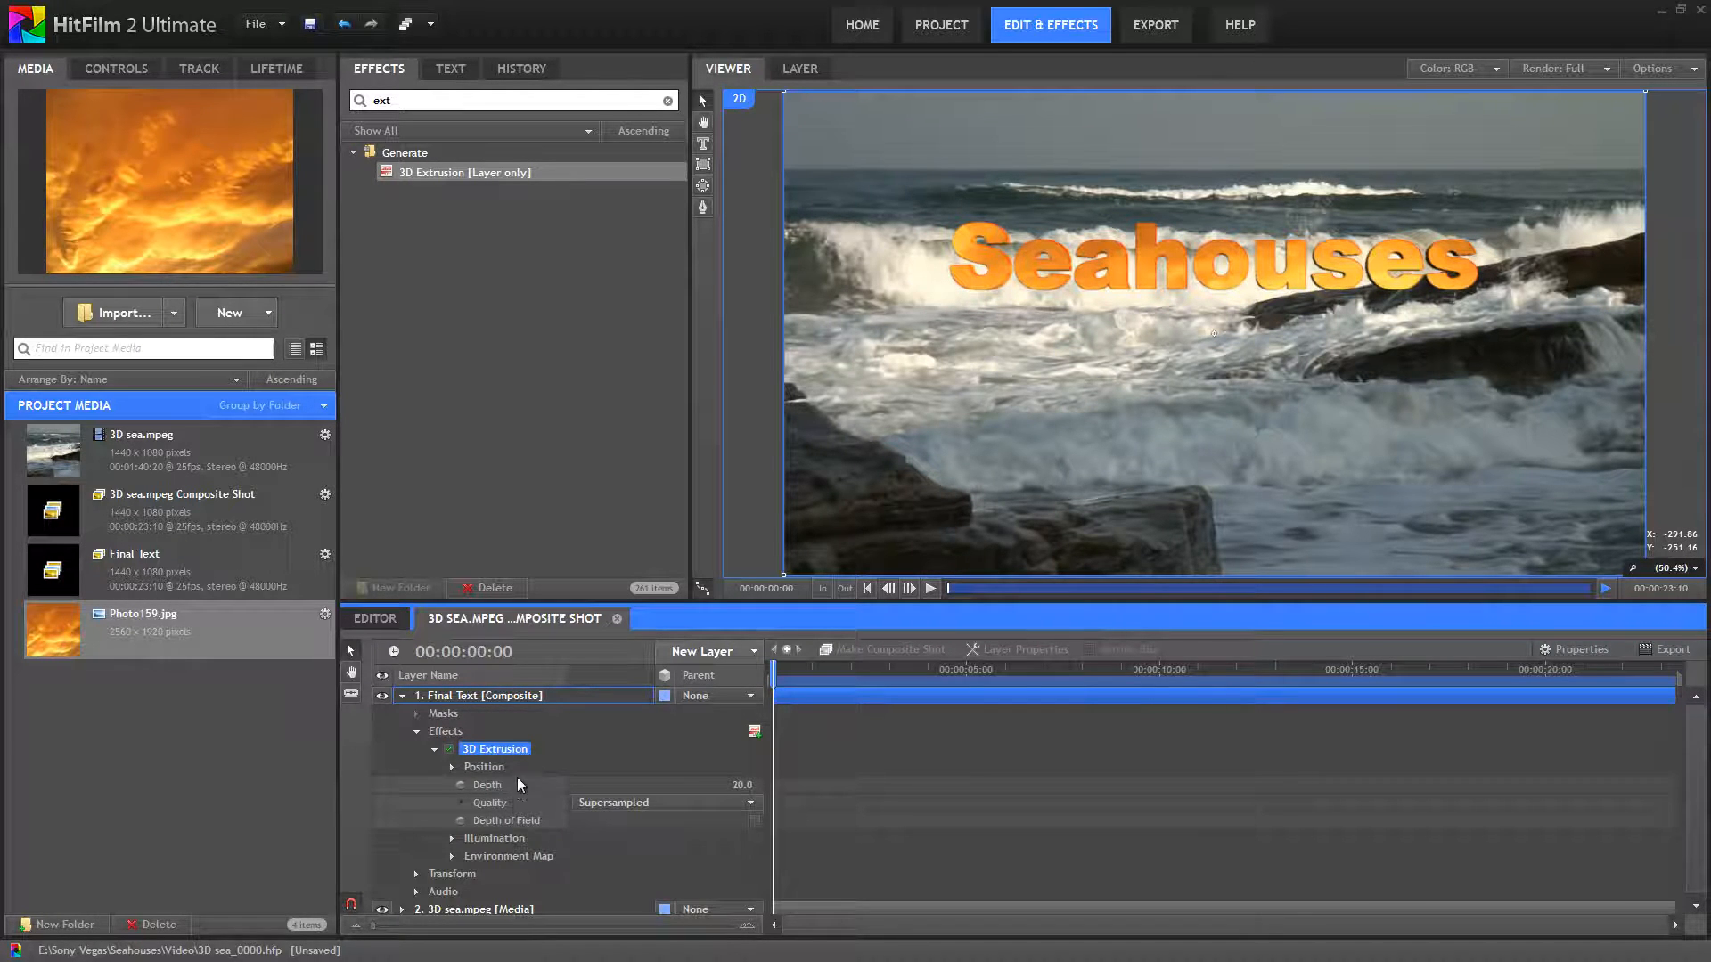
left_click(515, 694)
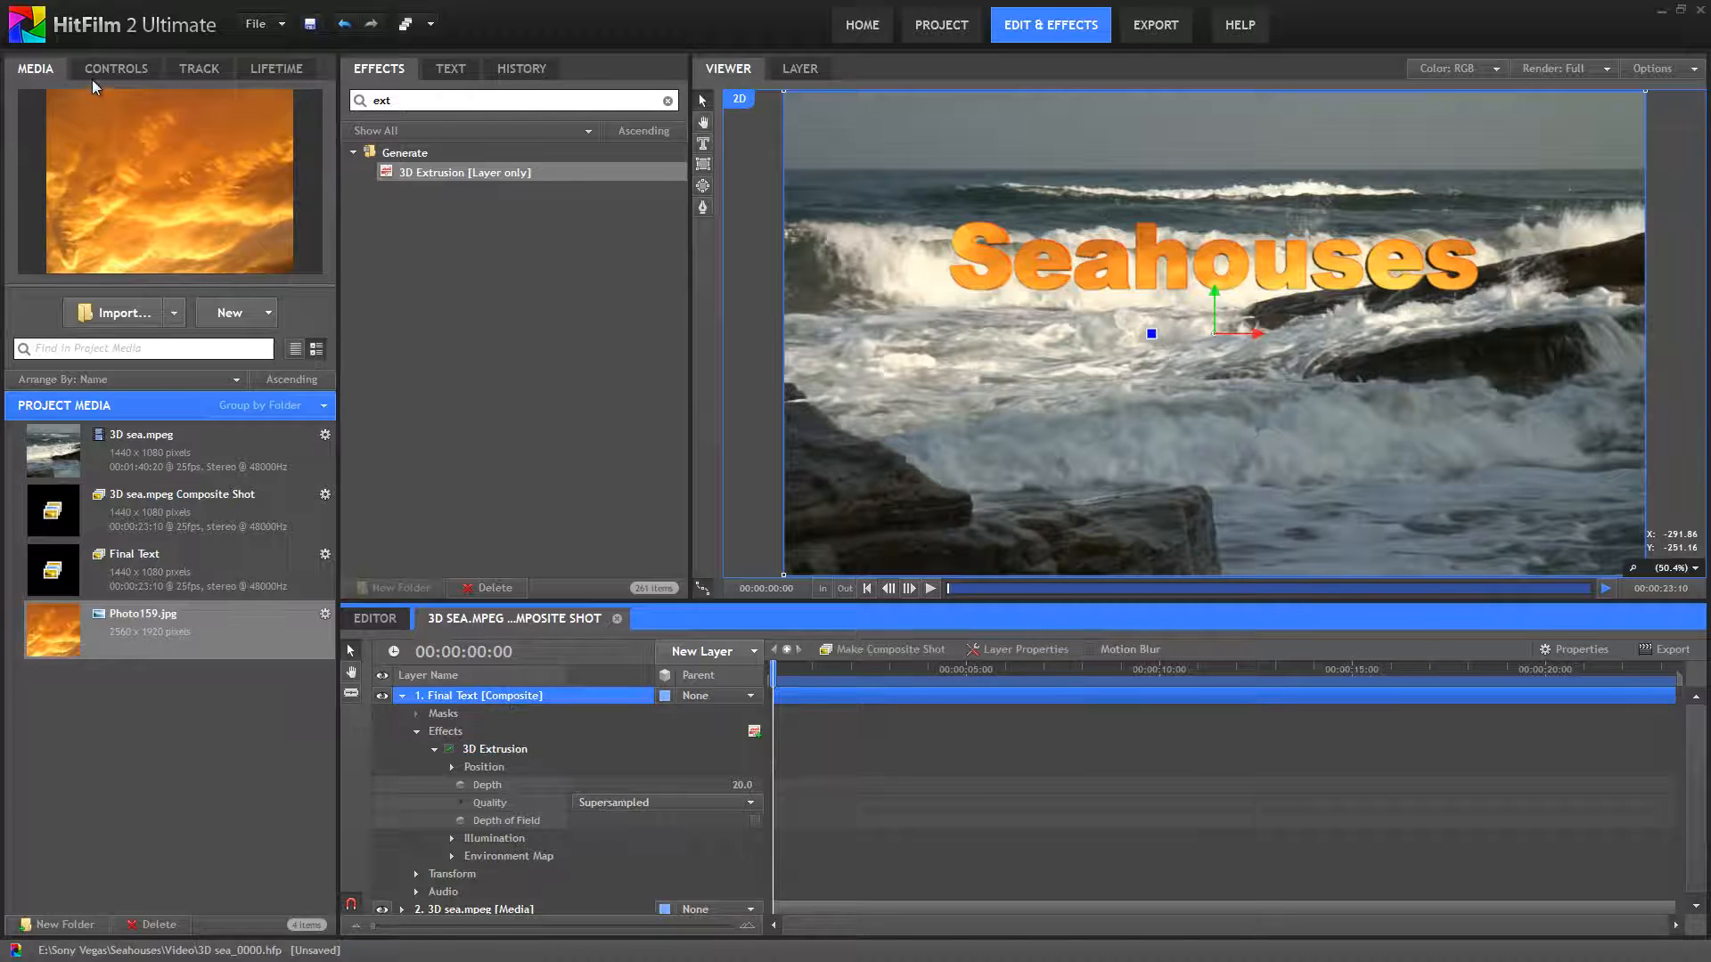
left_click(116, 75)
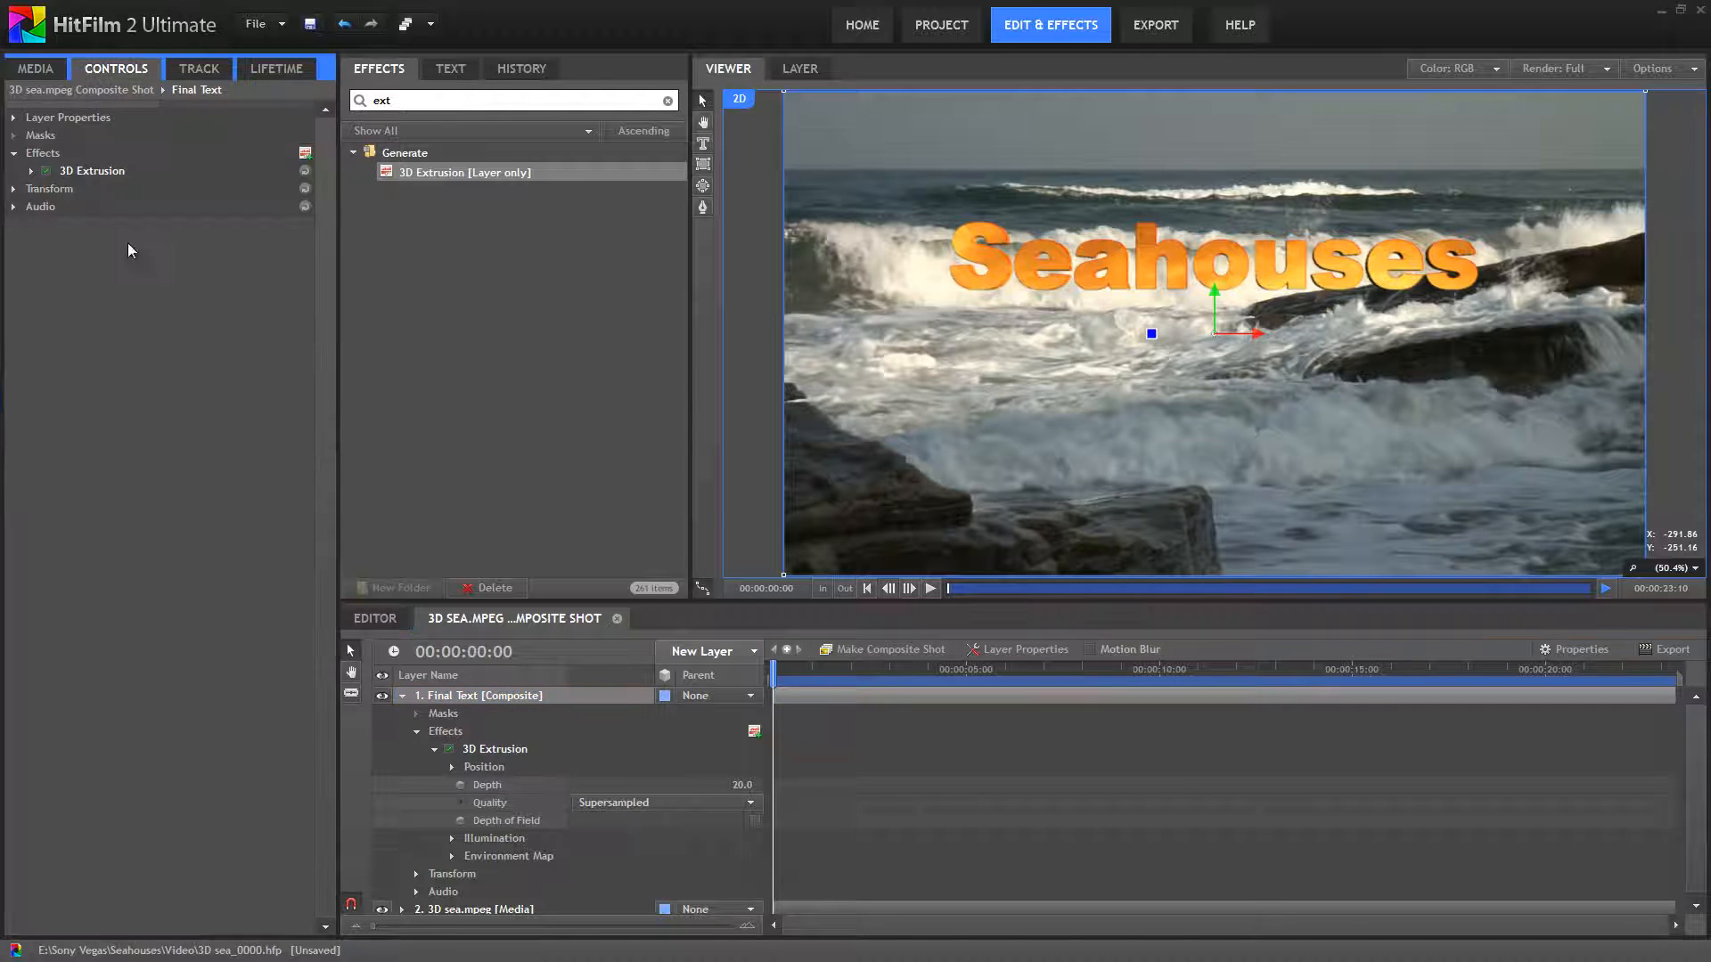
left_click(31, 170)
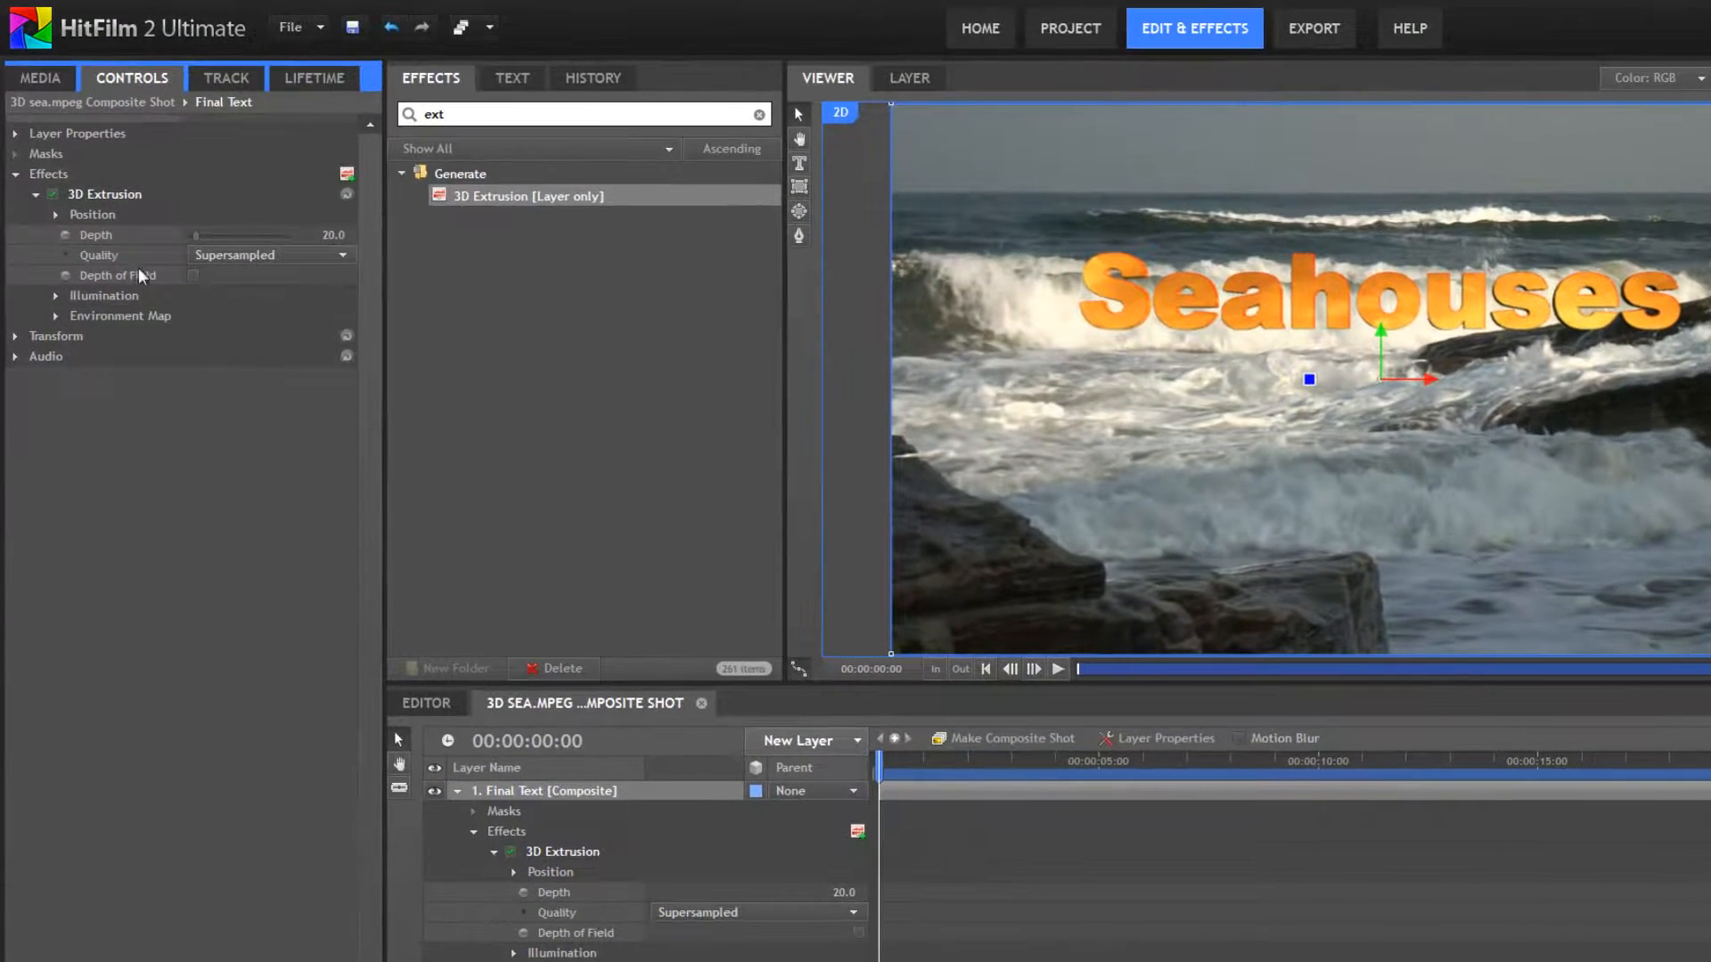
mouse_move(195, 238)
left_mouse_down()
mouse_move(226, 238)
mouse_move(207, 238)
left_mouse_up()
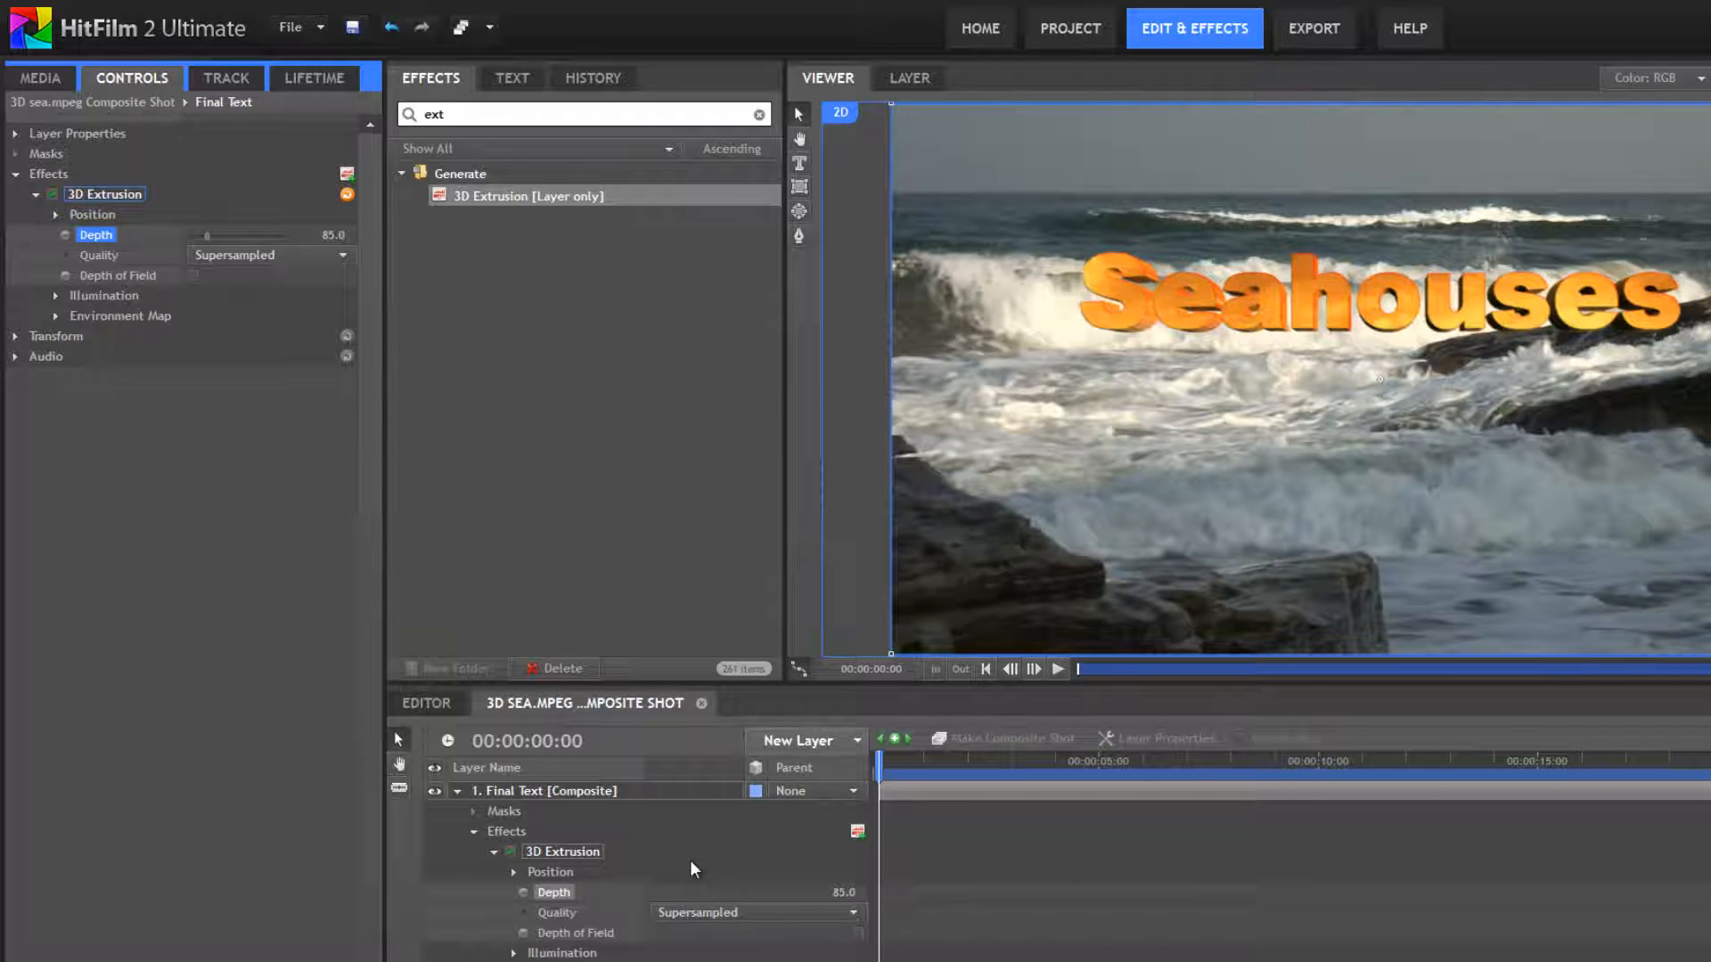
- Convert the Final Text layer to a 3D Plane and add a camera to the composite shot
left_click(17, 336)
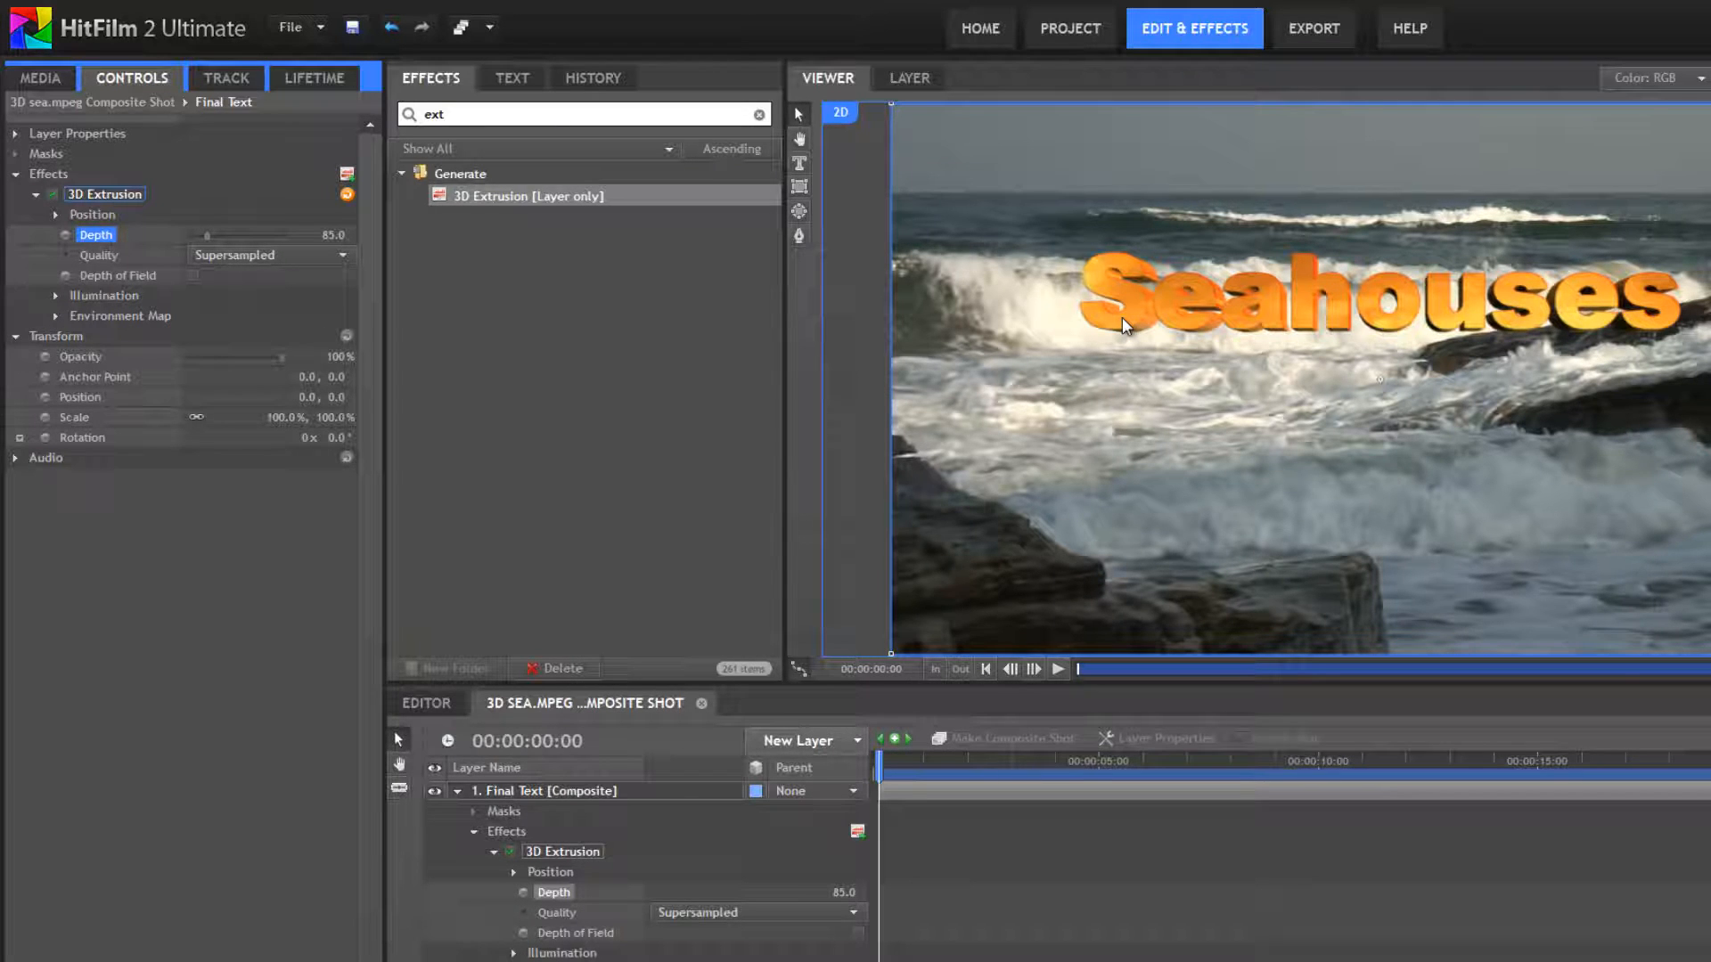
left_click(756, 791)
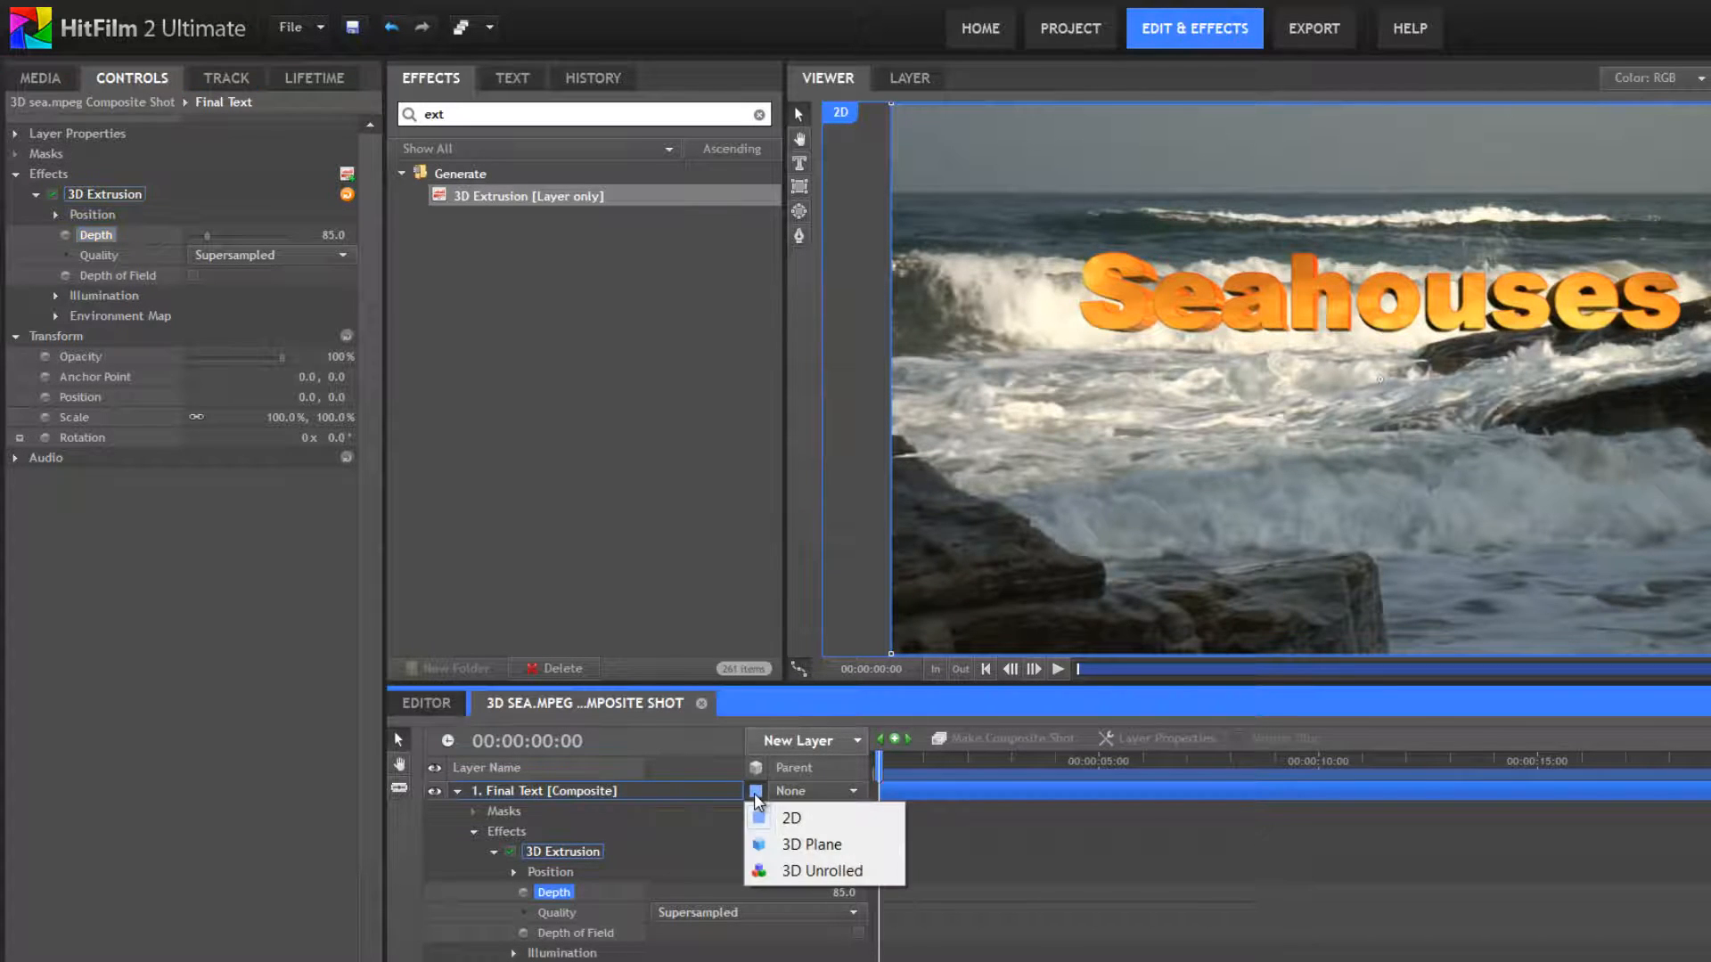
left_click(818, 846)
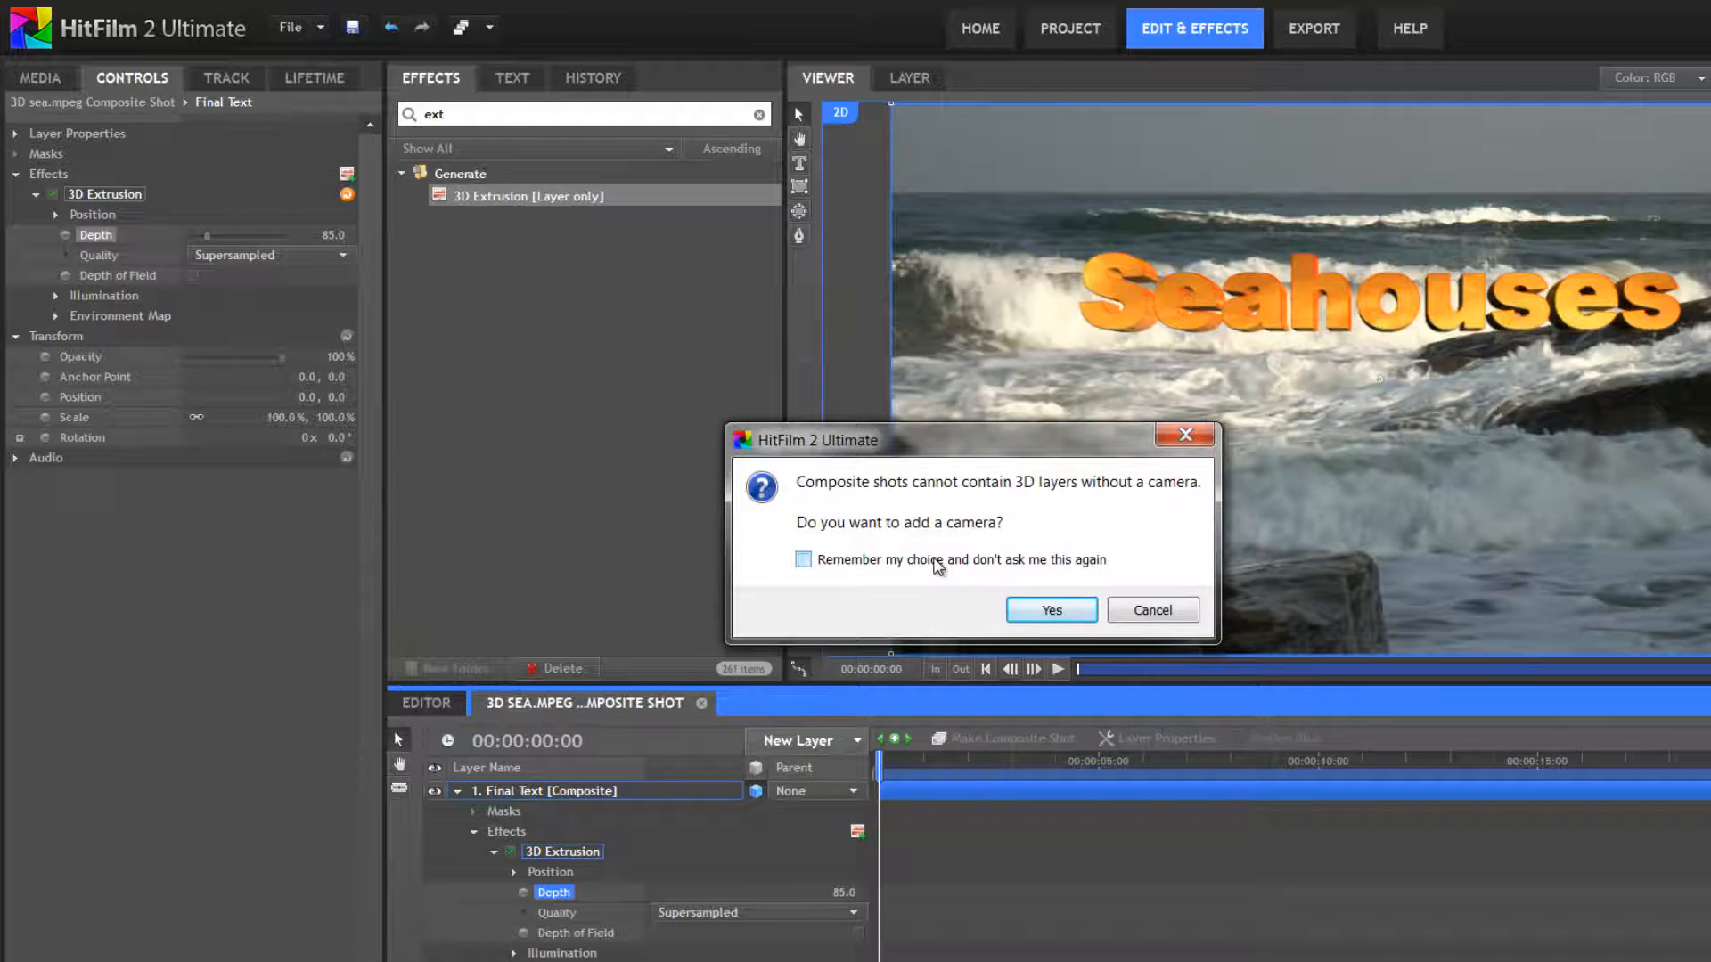
left_click(1082, 609)
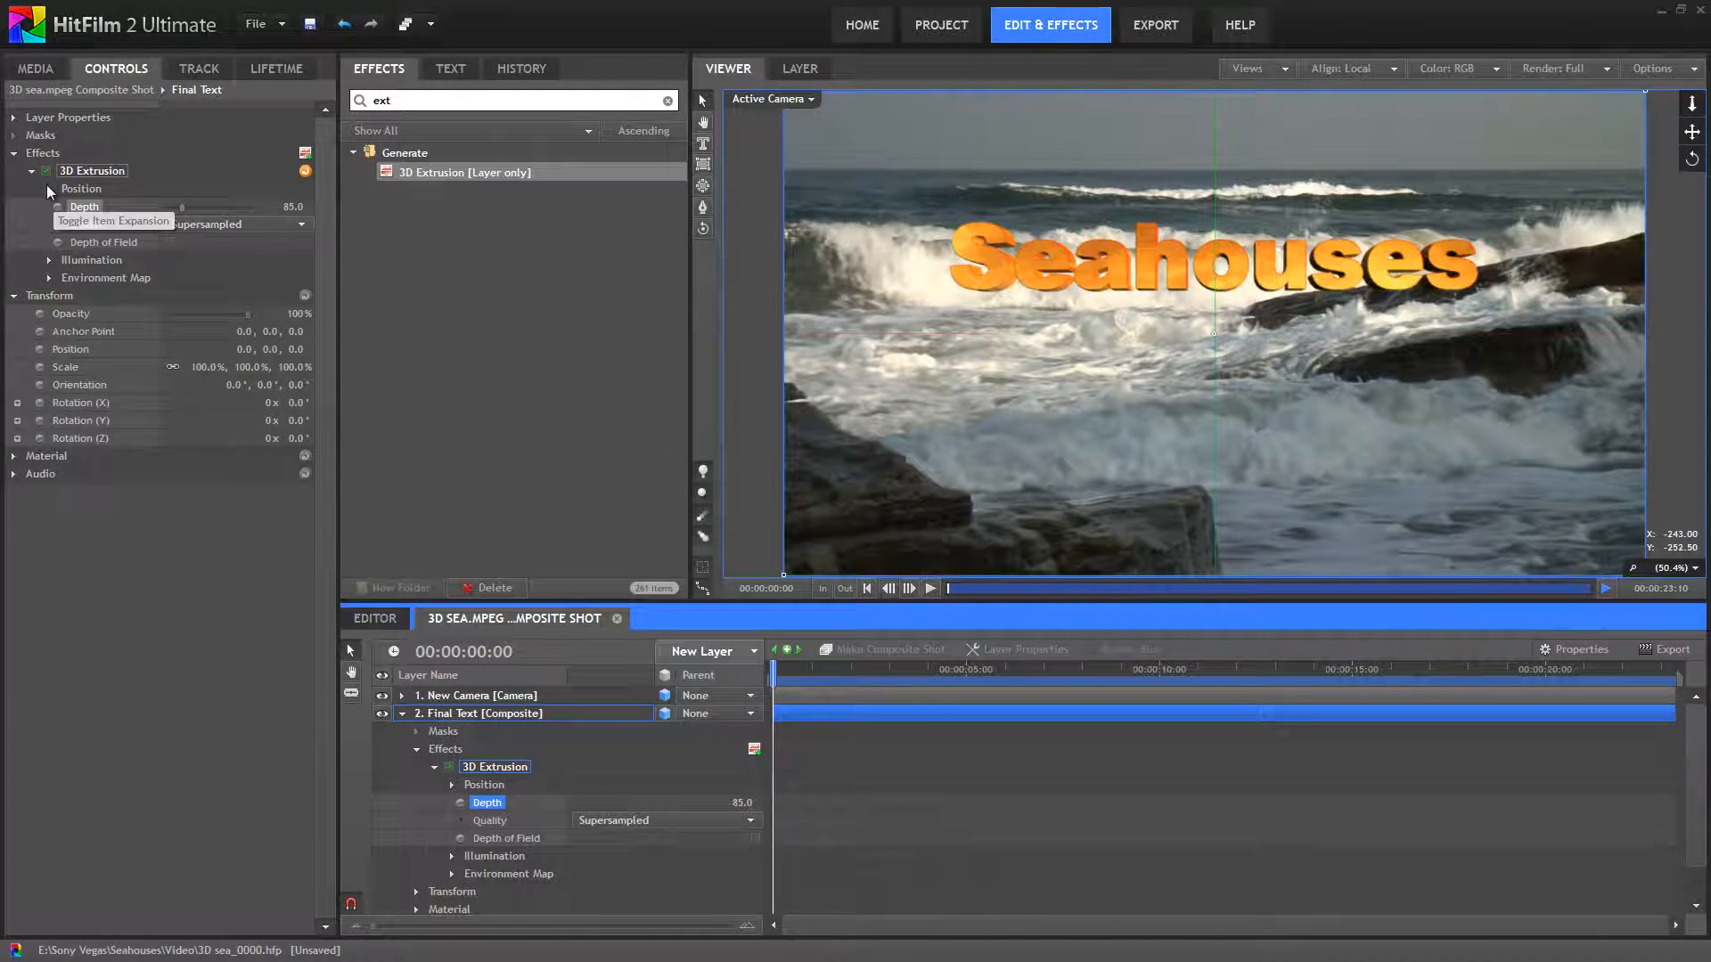
- Set the 3D Extrusion's Position to 29.0, -14.0 with a Z Shift of 500.0, and the Final Text layer's Y rotation to -2.0°
left_click(49, 188)
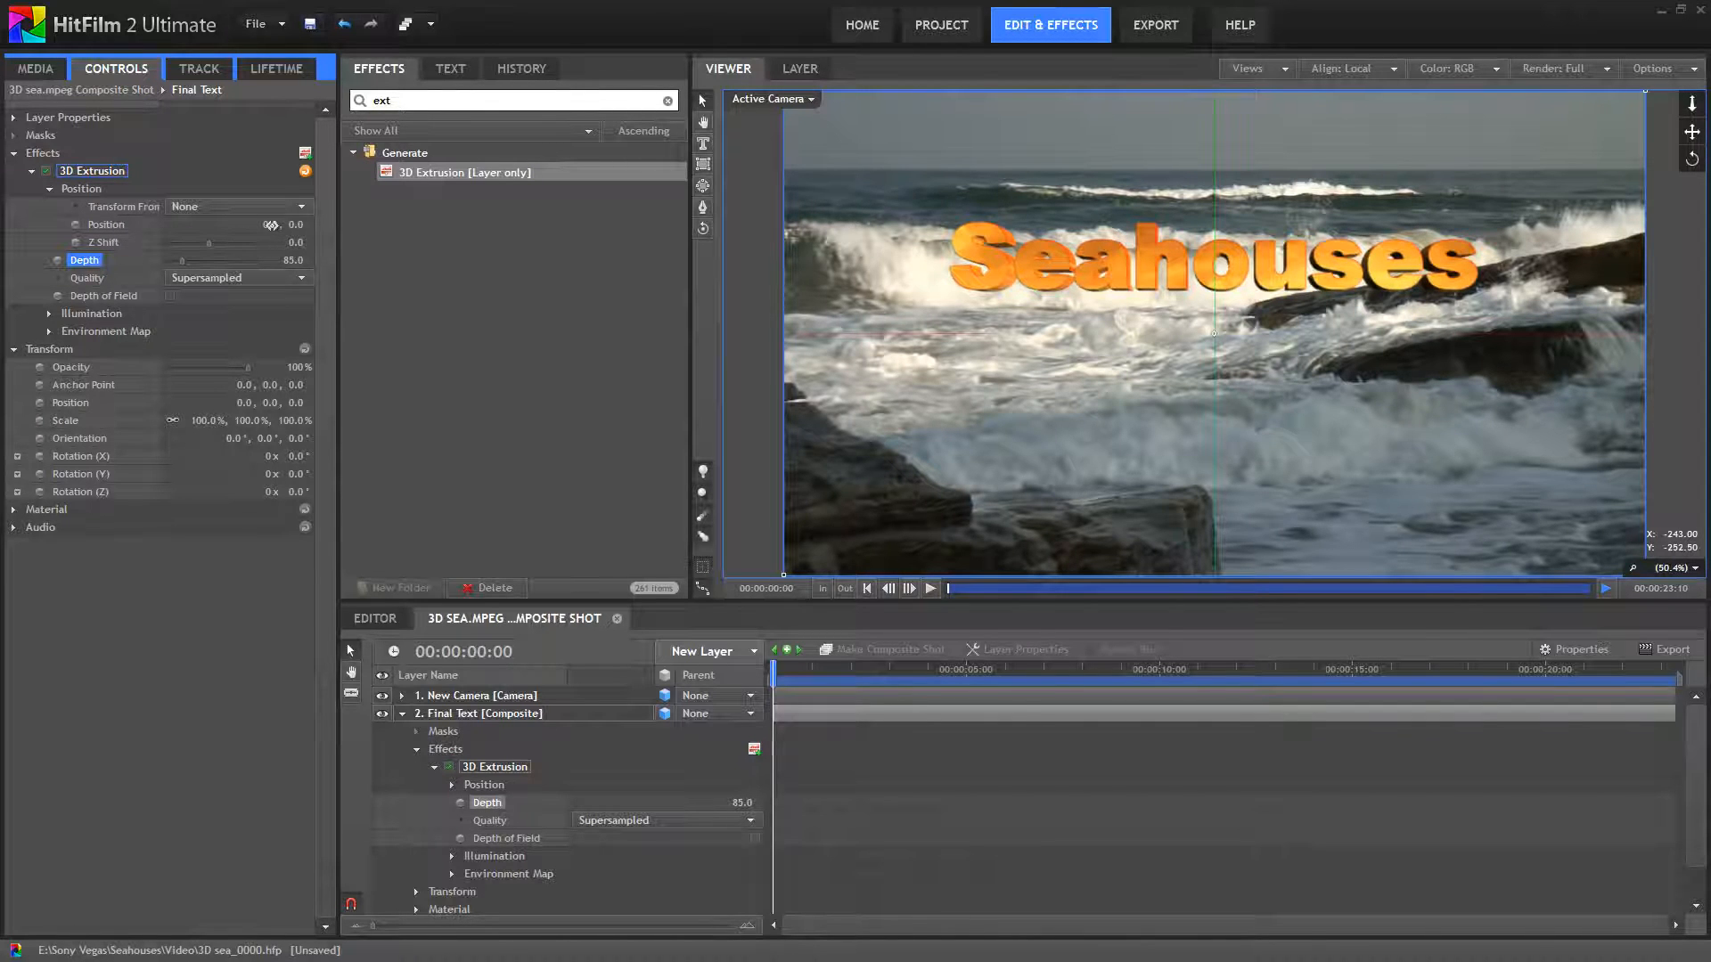
left_click_drag(268, 225, 219, 278)
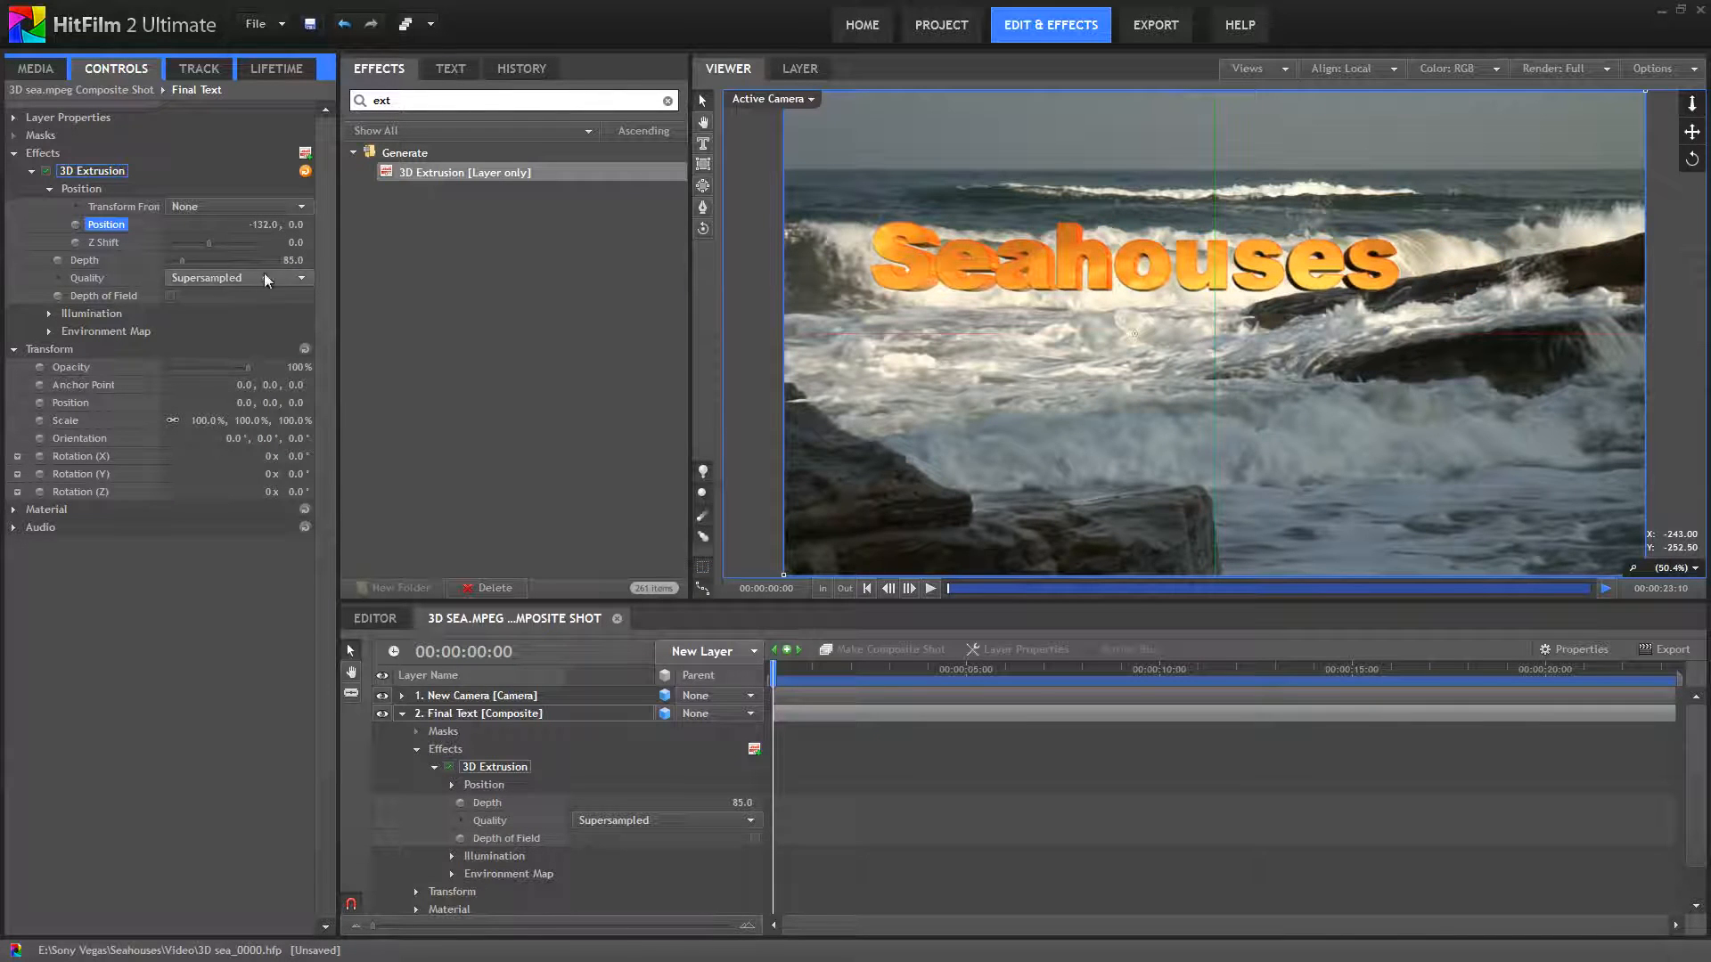
left_click_drag(297, 223, 454, 225)
left_click_drag(258, 225, 414, 238)
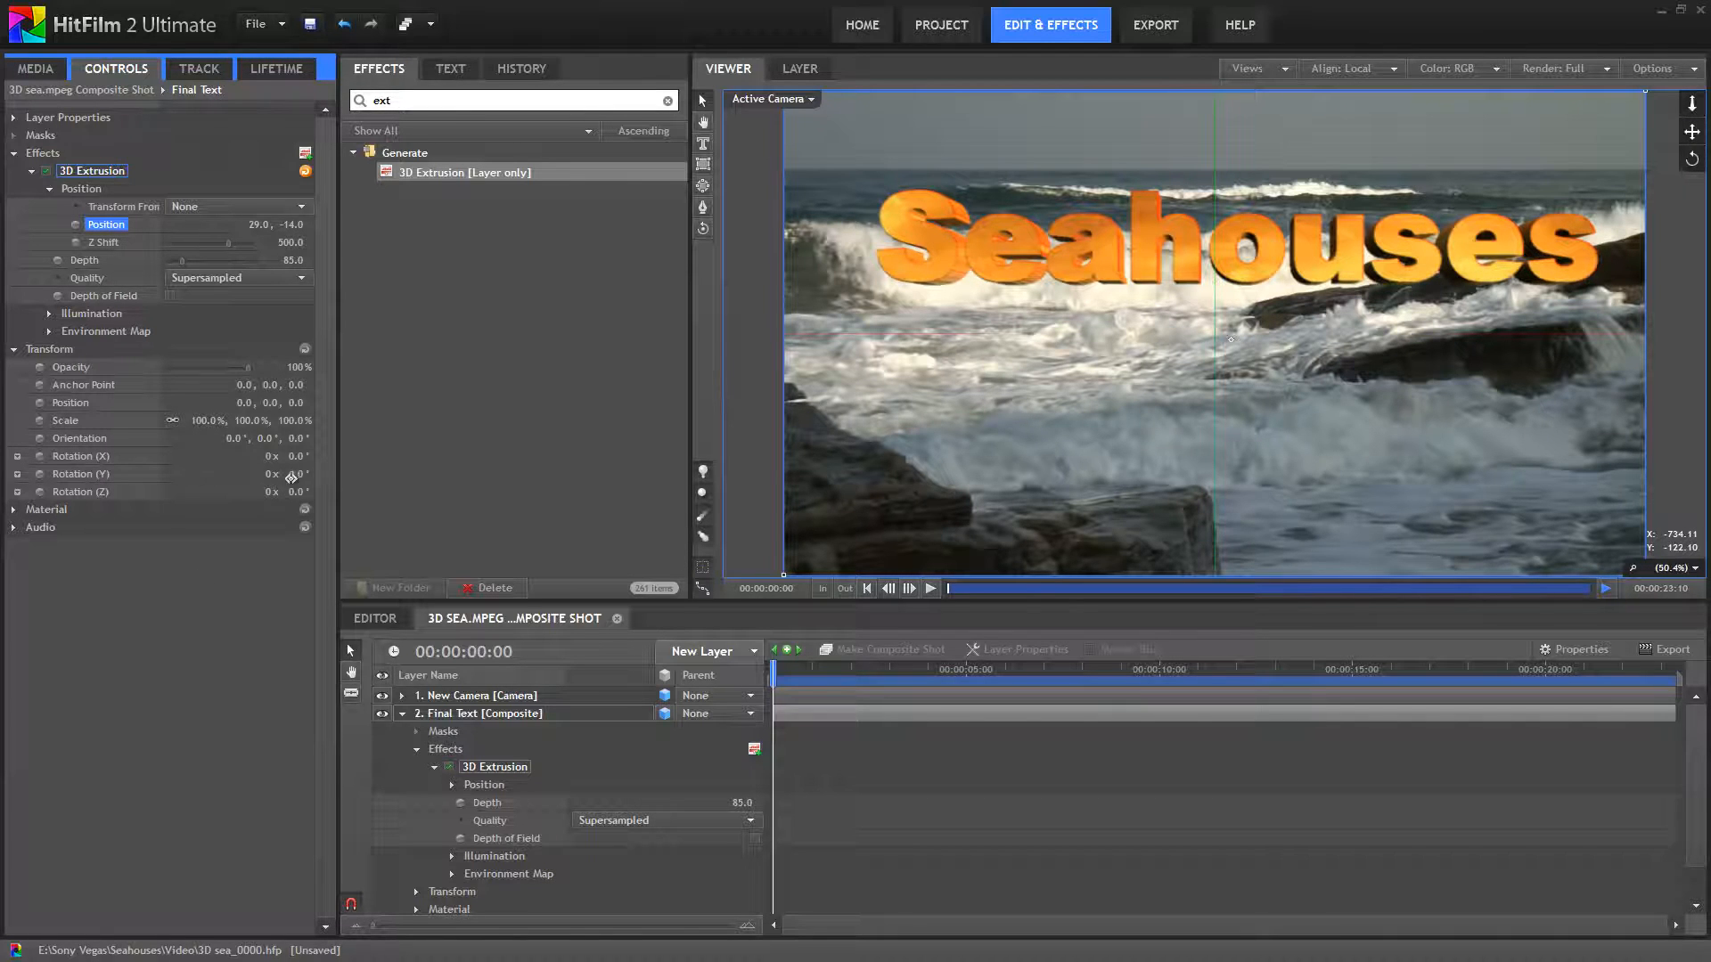
mouse_move(304, 476)
left_mouse_down()
mouse_move(375, 477)
mouse_move(265, 484)
mouse_move(348, 485)
mouse_move(300, 485)
mouse_move(314, 492)
left_mouse_up()
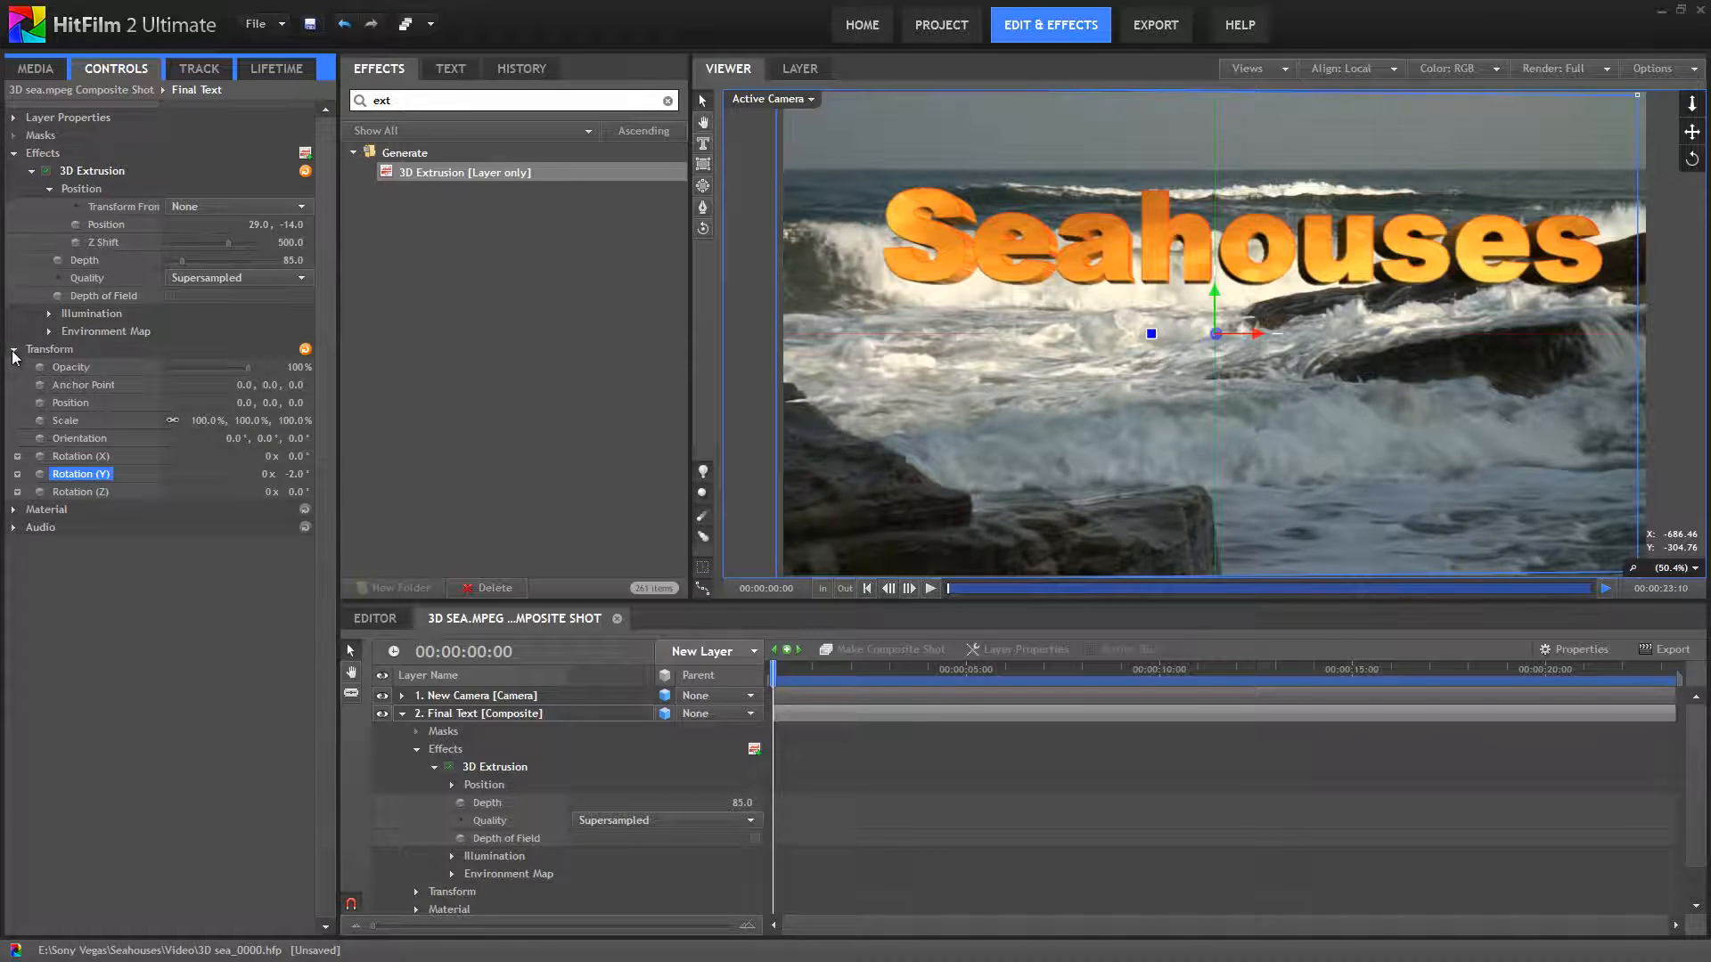
- Add a new Point layer to the sea composite shot and make it a 3D Plane
left_click(479, 777)
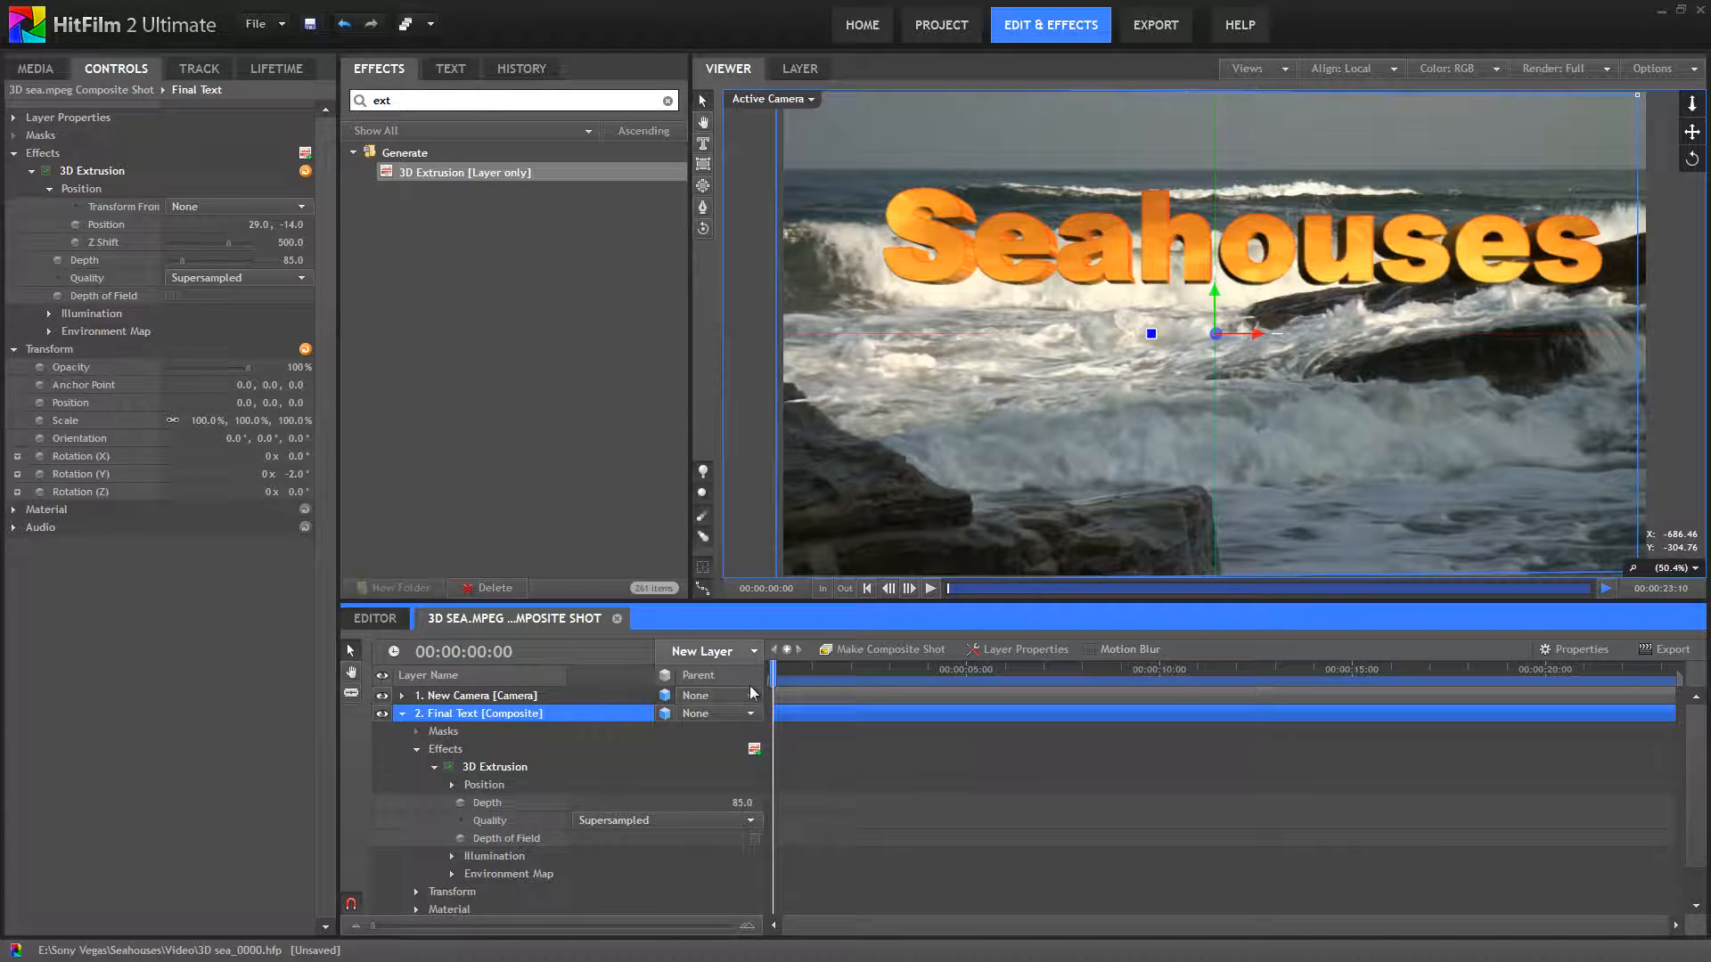
left_click(719, 652)
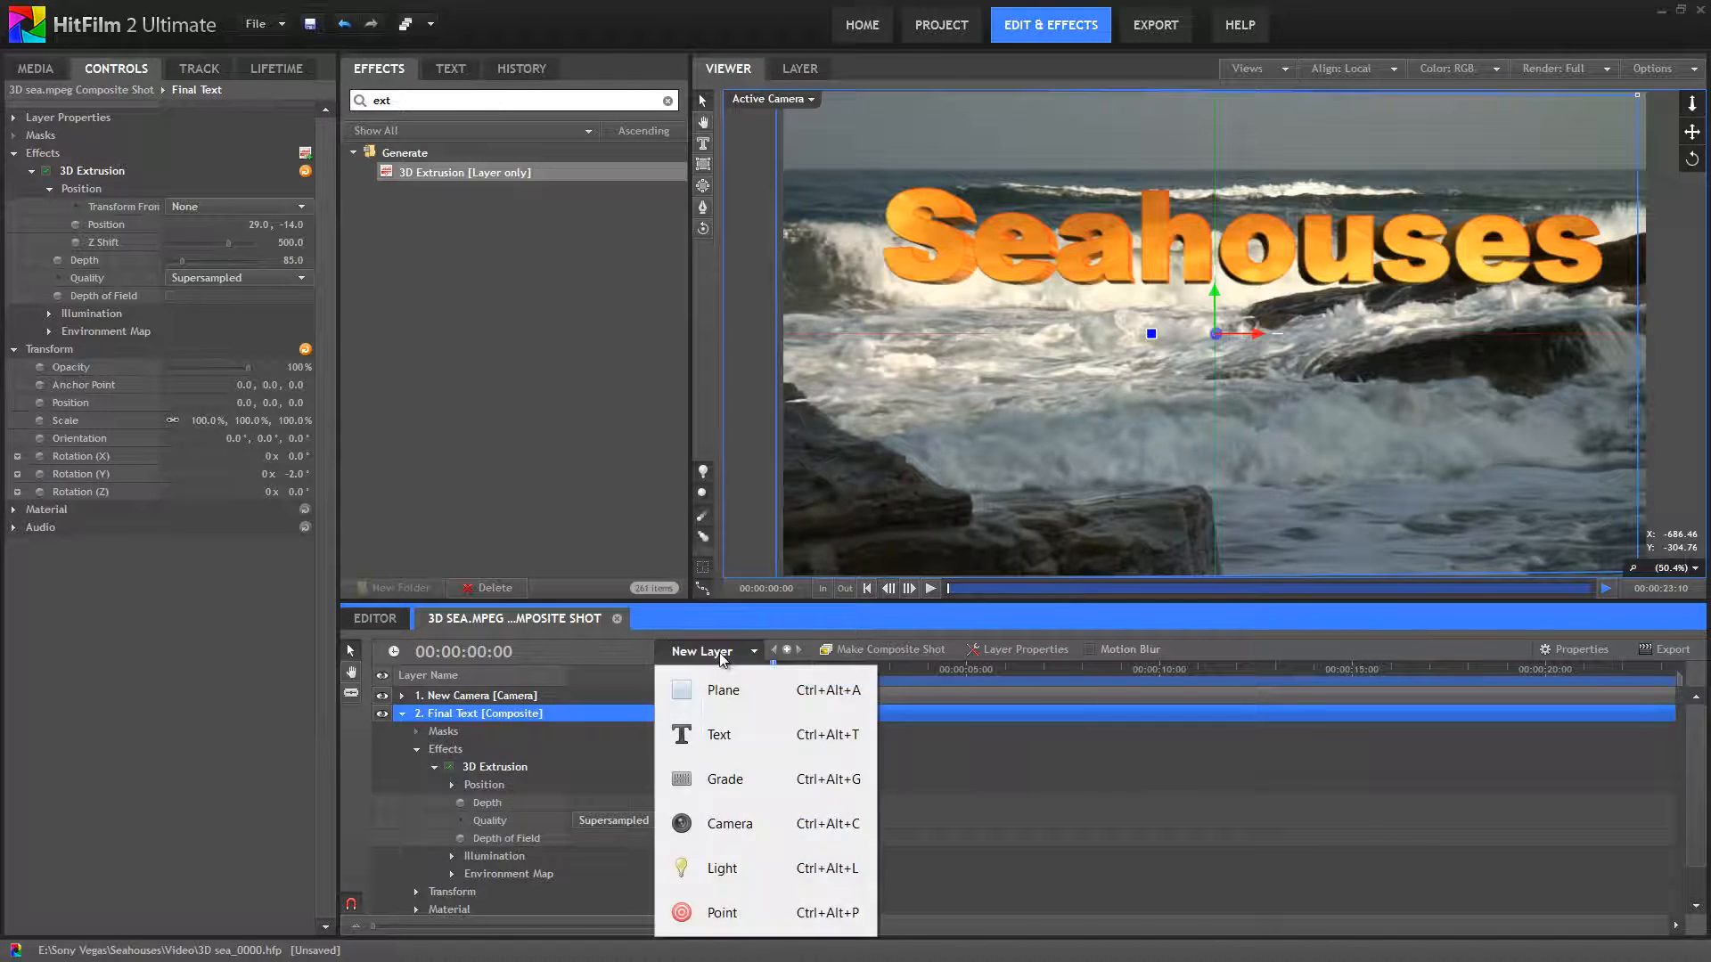
left_click(726, 917)
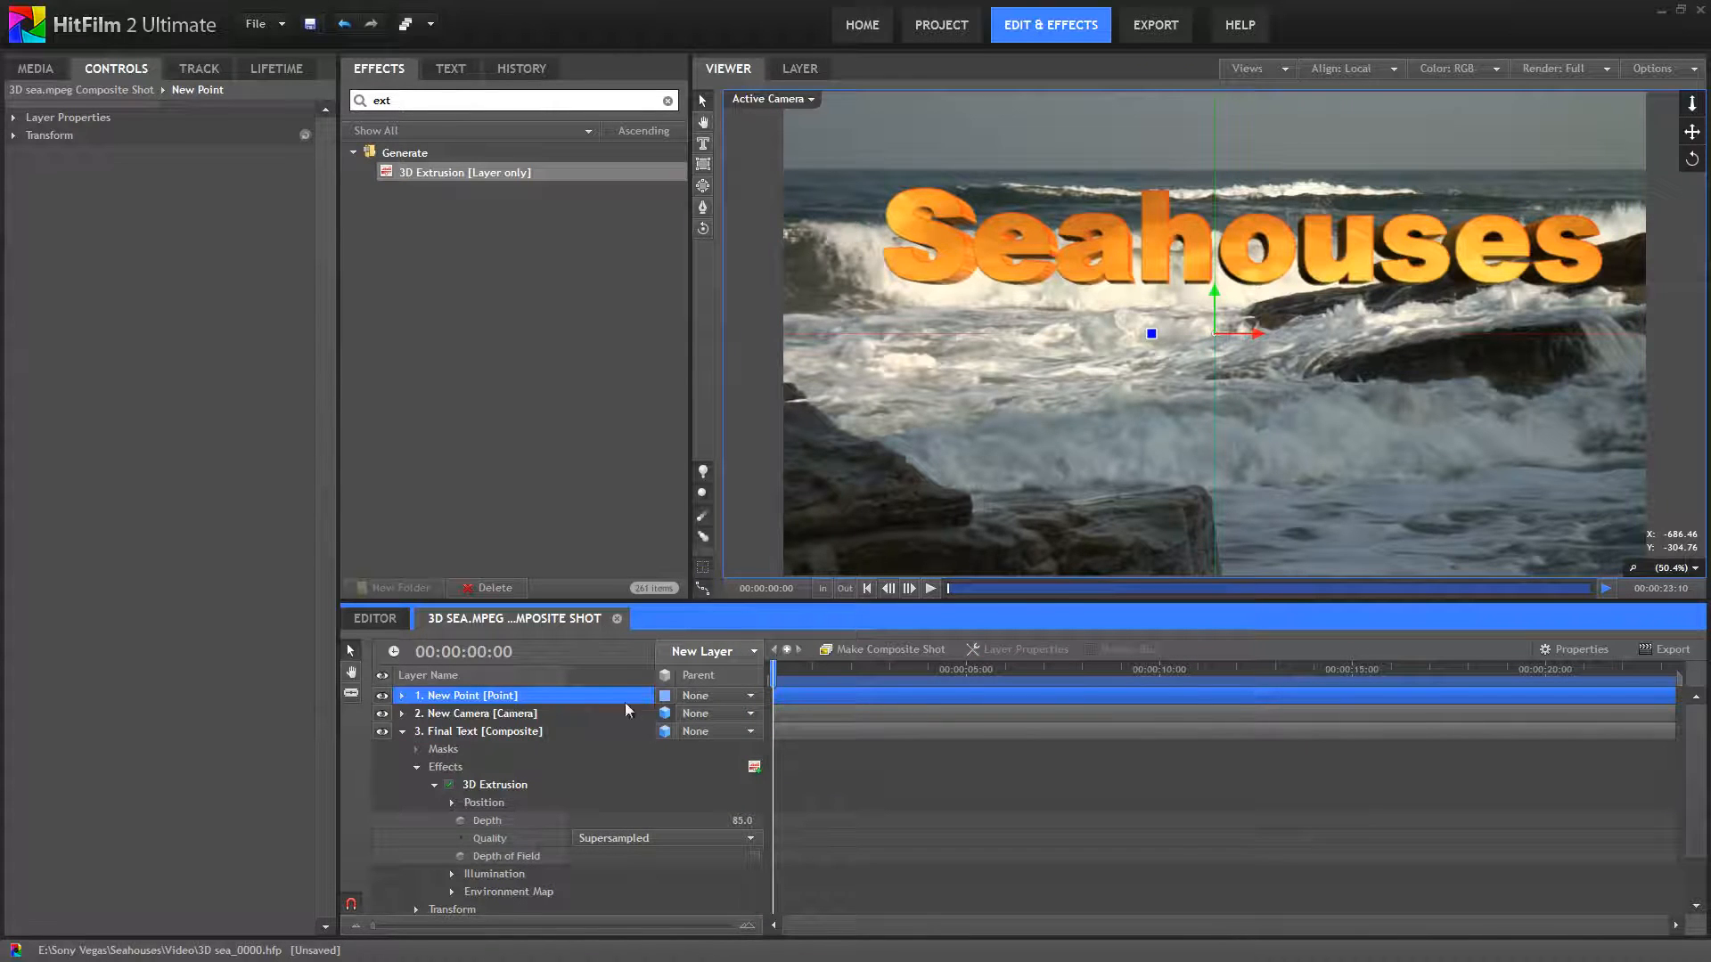
left_click(664, 698)
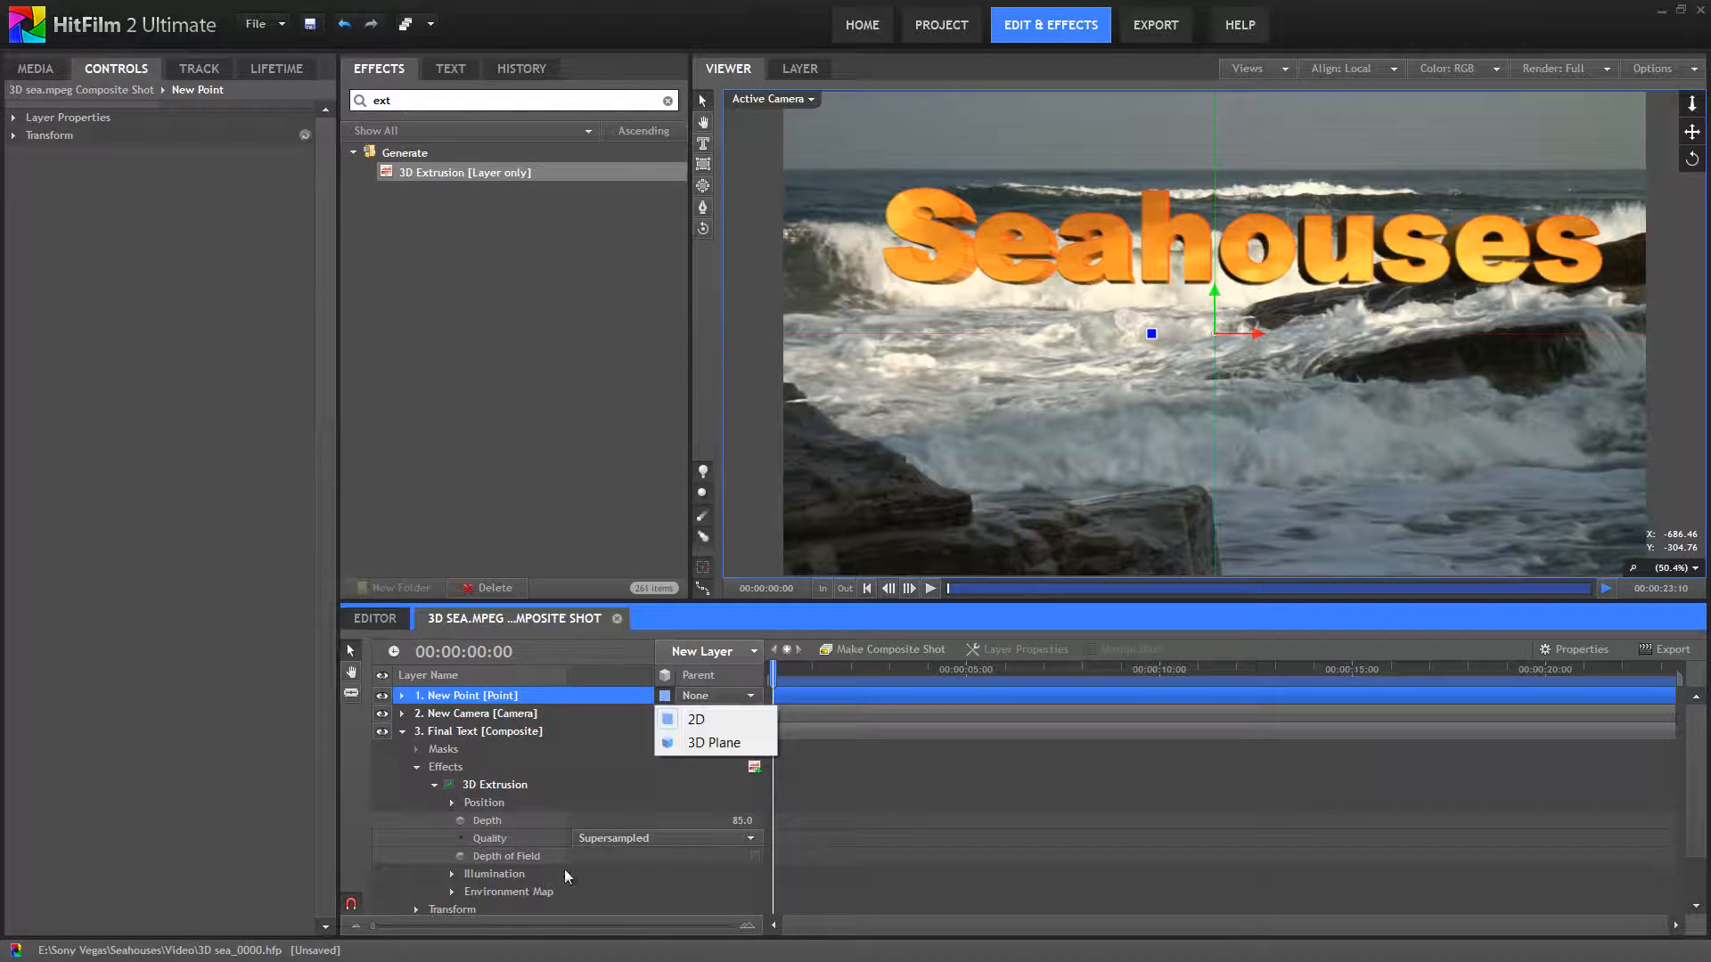
left_click(718, 743)
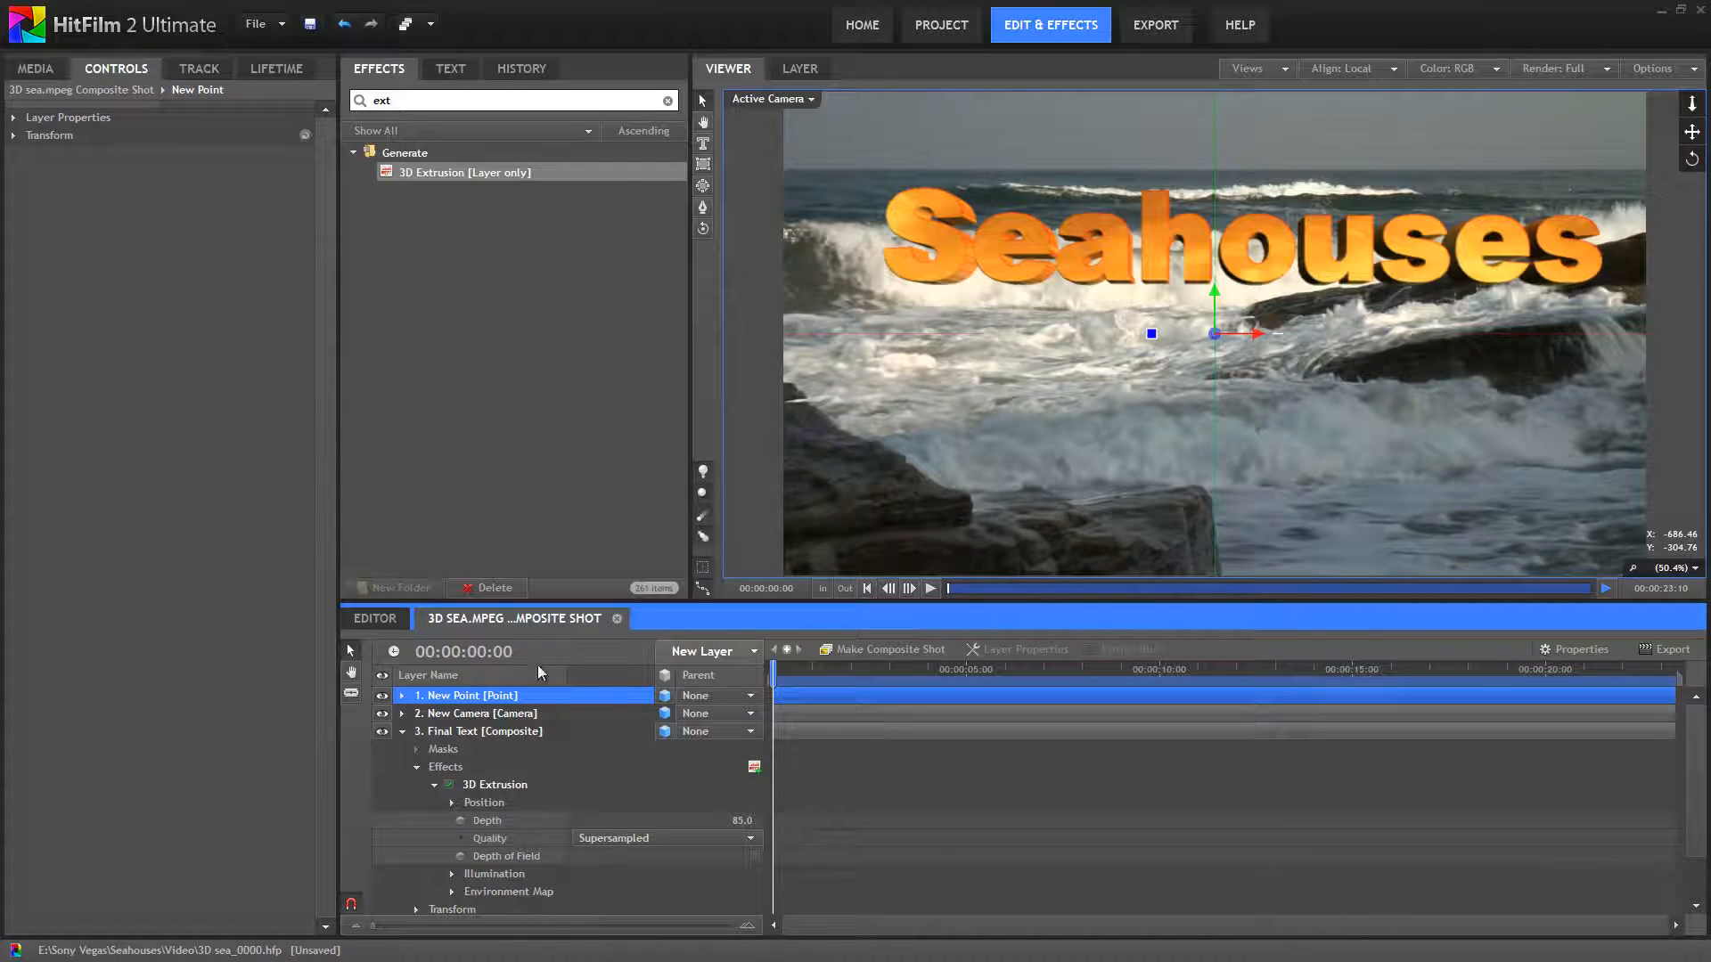
- Set the Transform From of the Final Text layer's 3D Extrusion to New Point
left_click(443, 734)
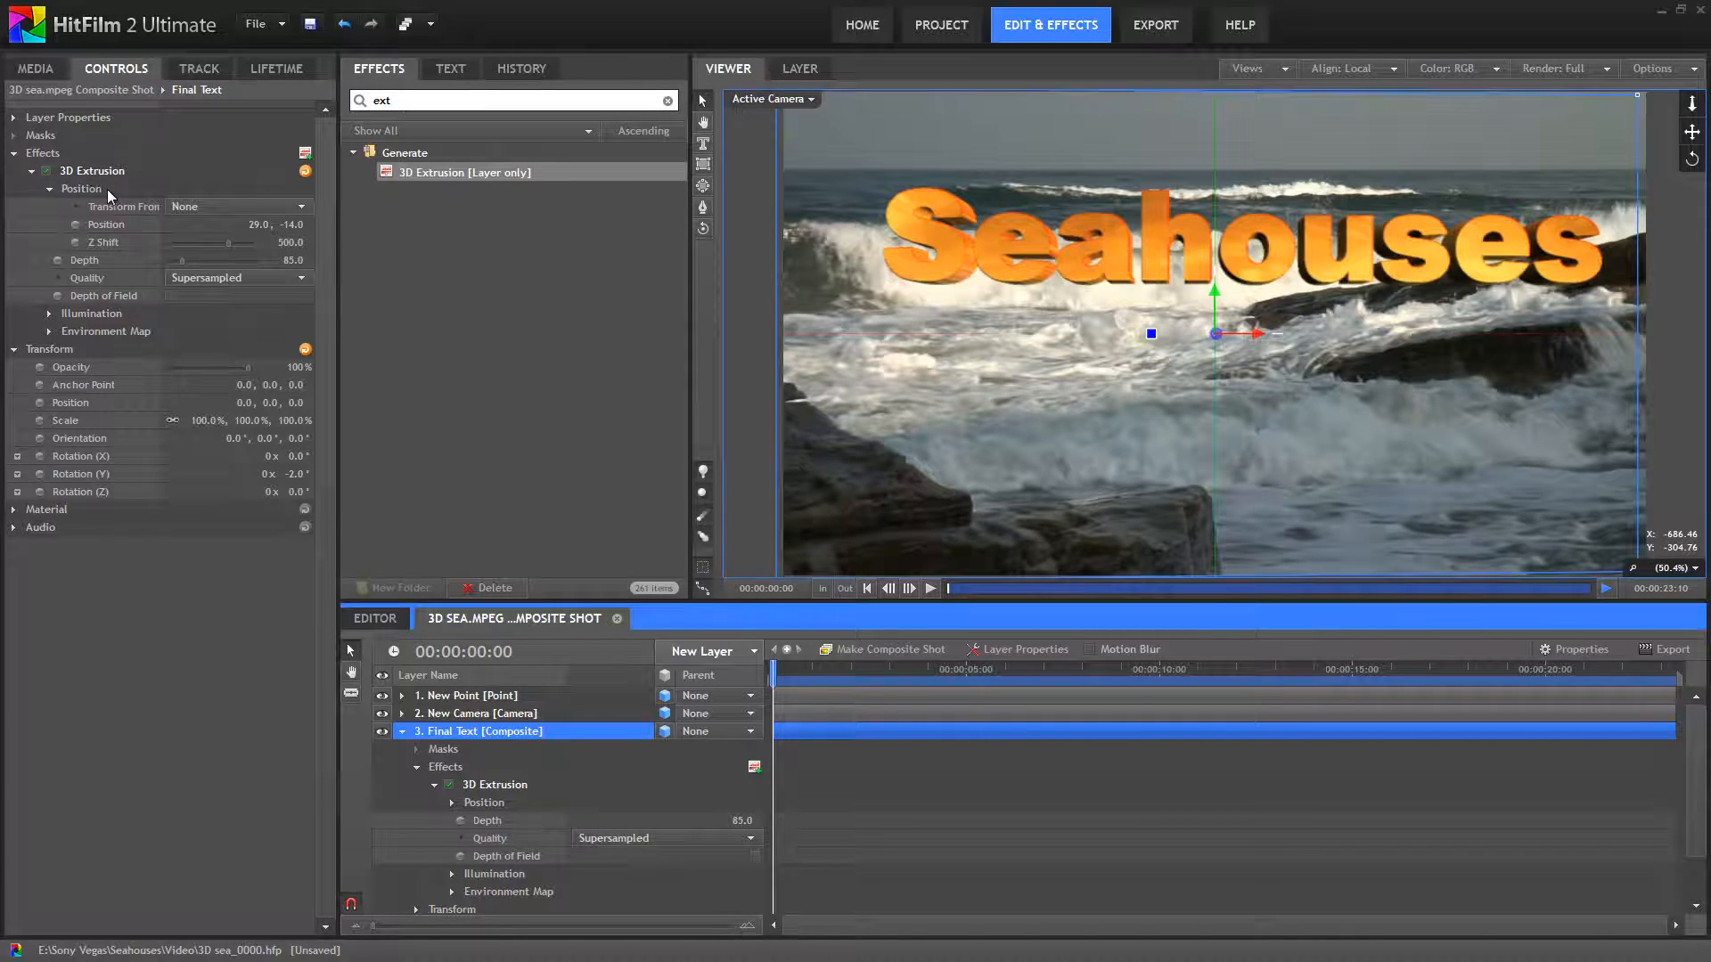
left_click(212, 207)
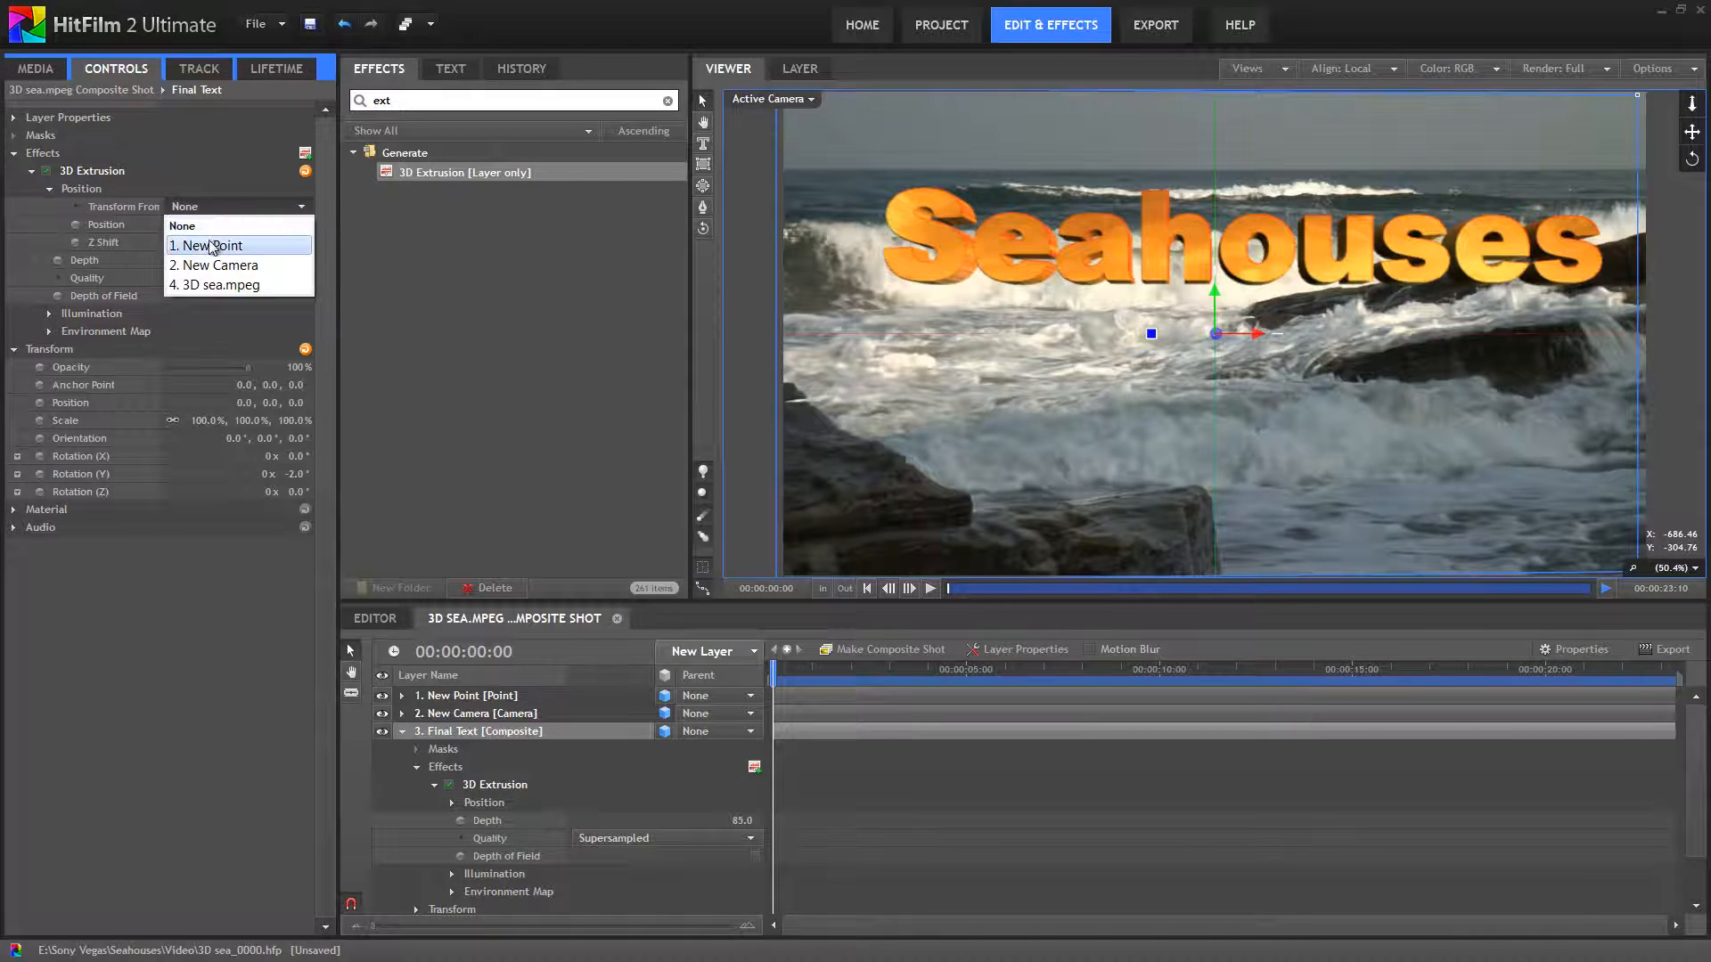
left_click(214, 246)
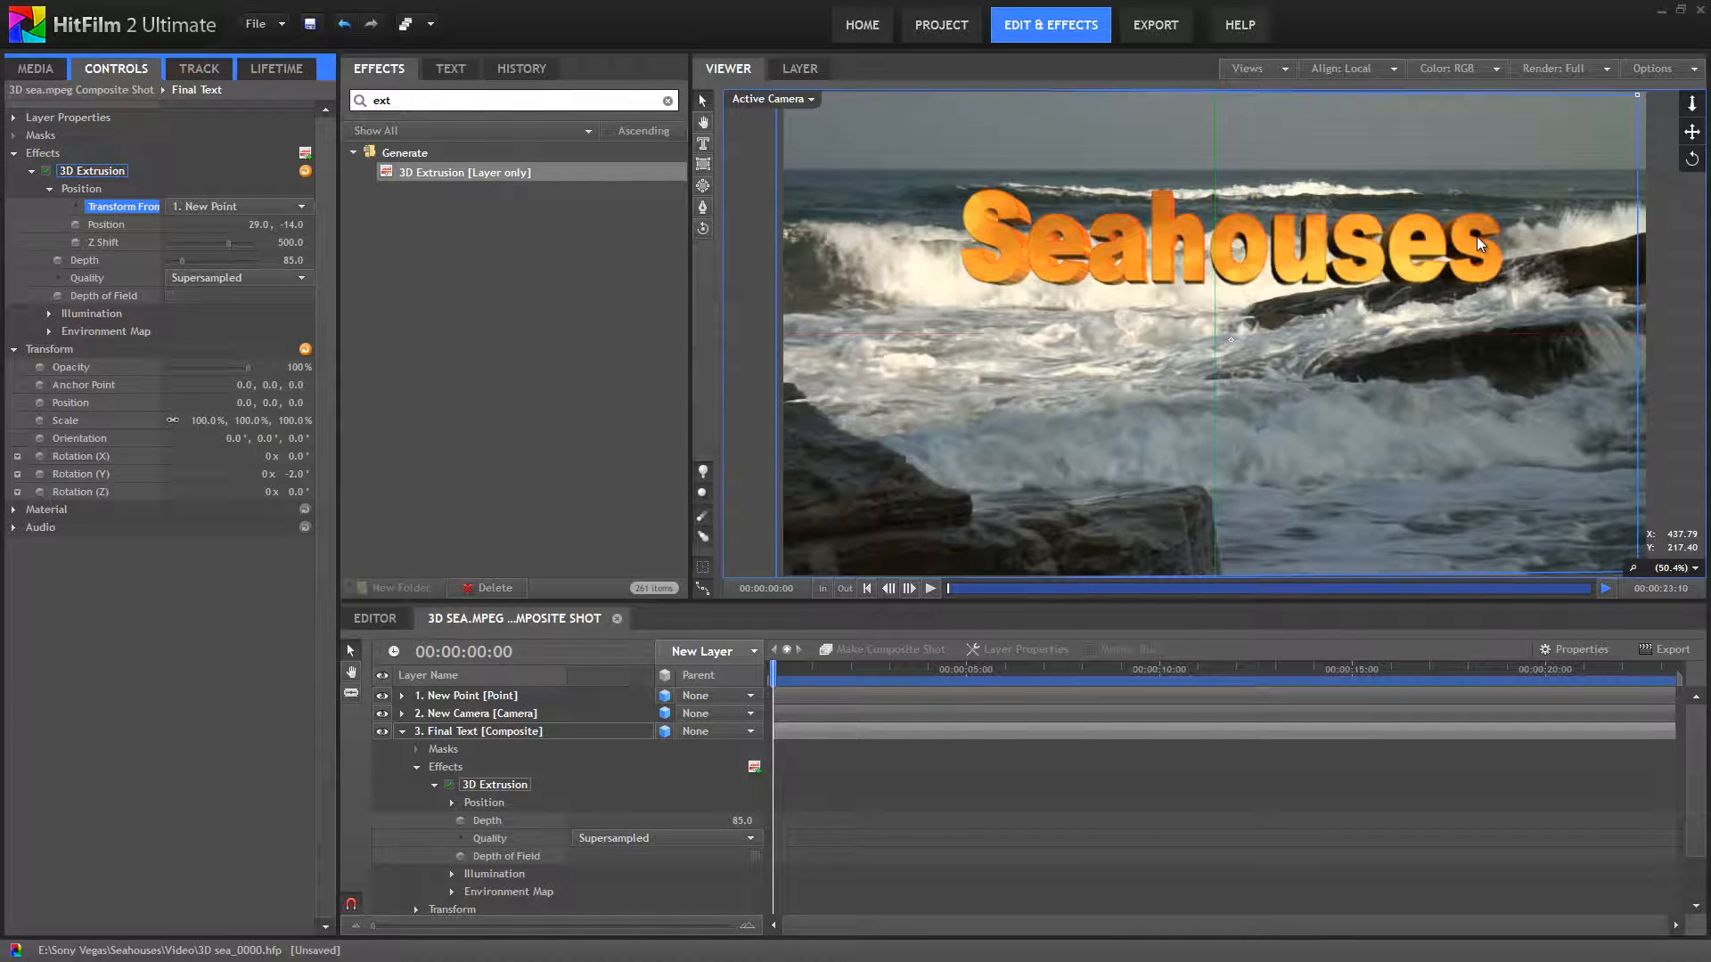
- Show the New Point layer's Transform properties and set its Y rotation to -13.0°
left_click(461, 699)
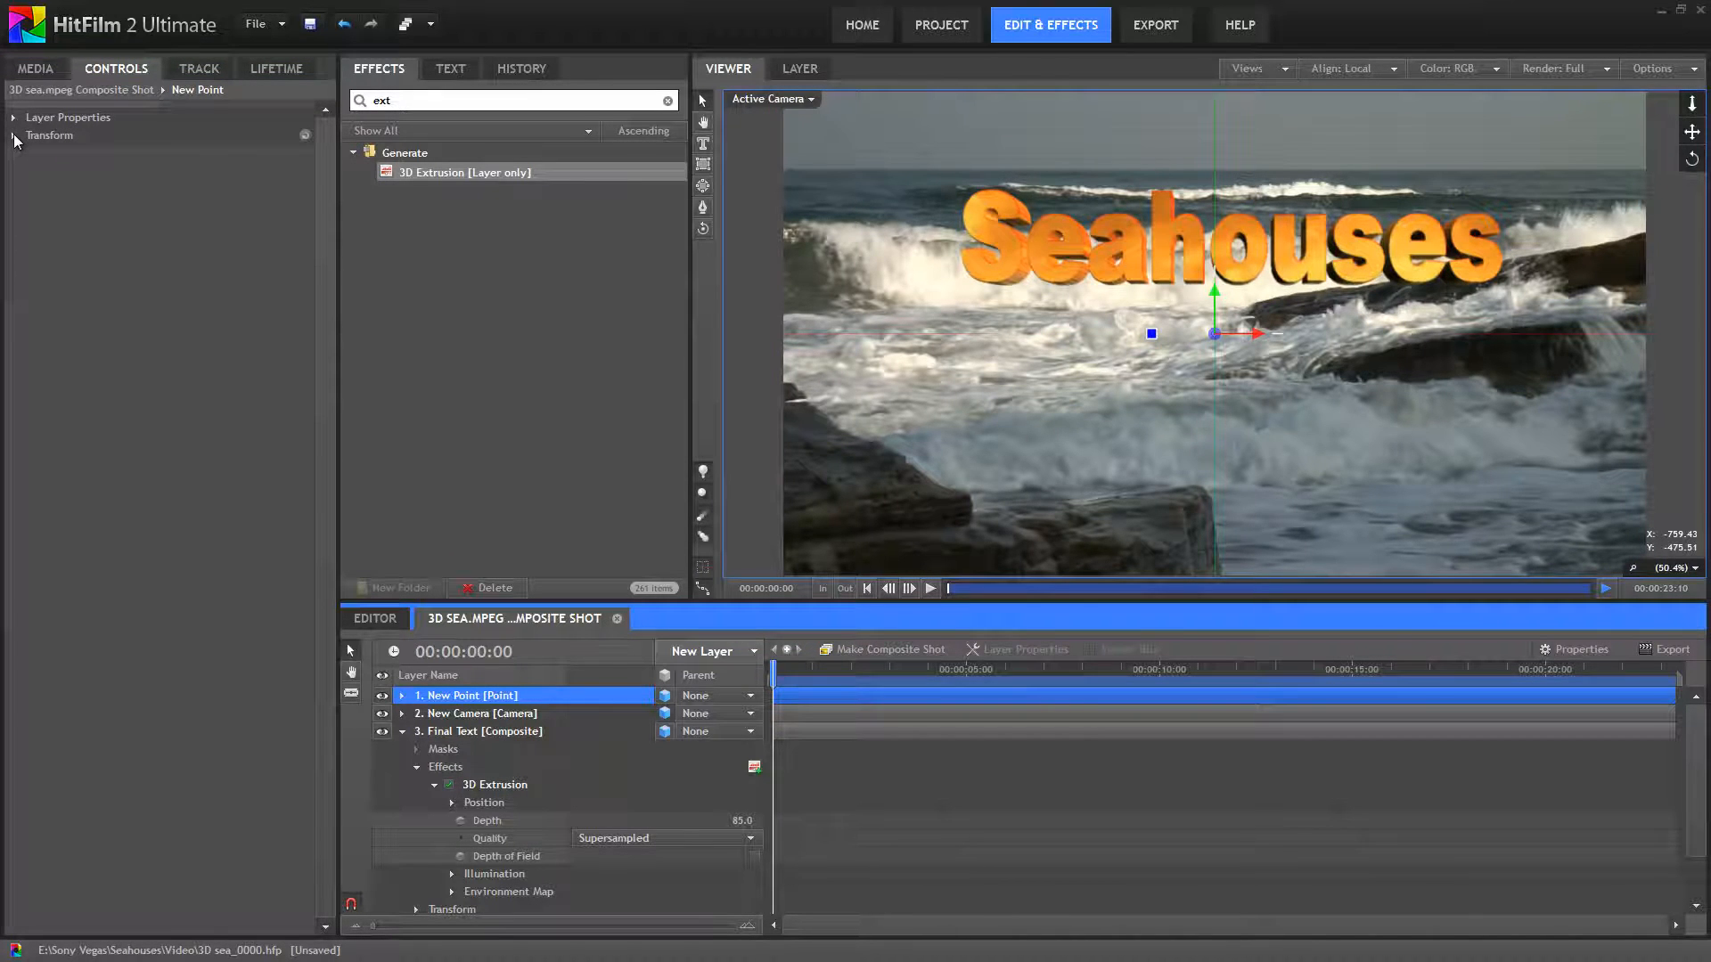
left_click(405, 697)
left_click(416, 713)
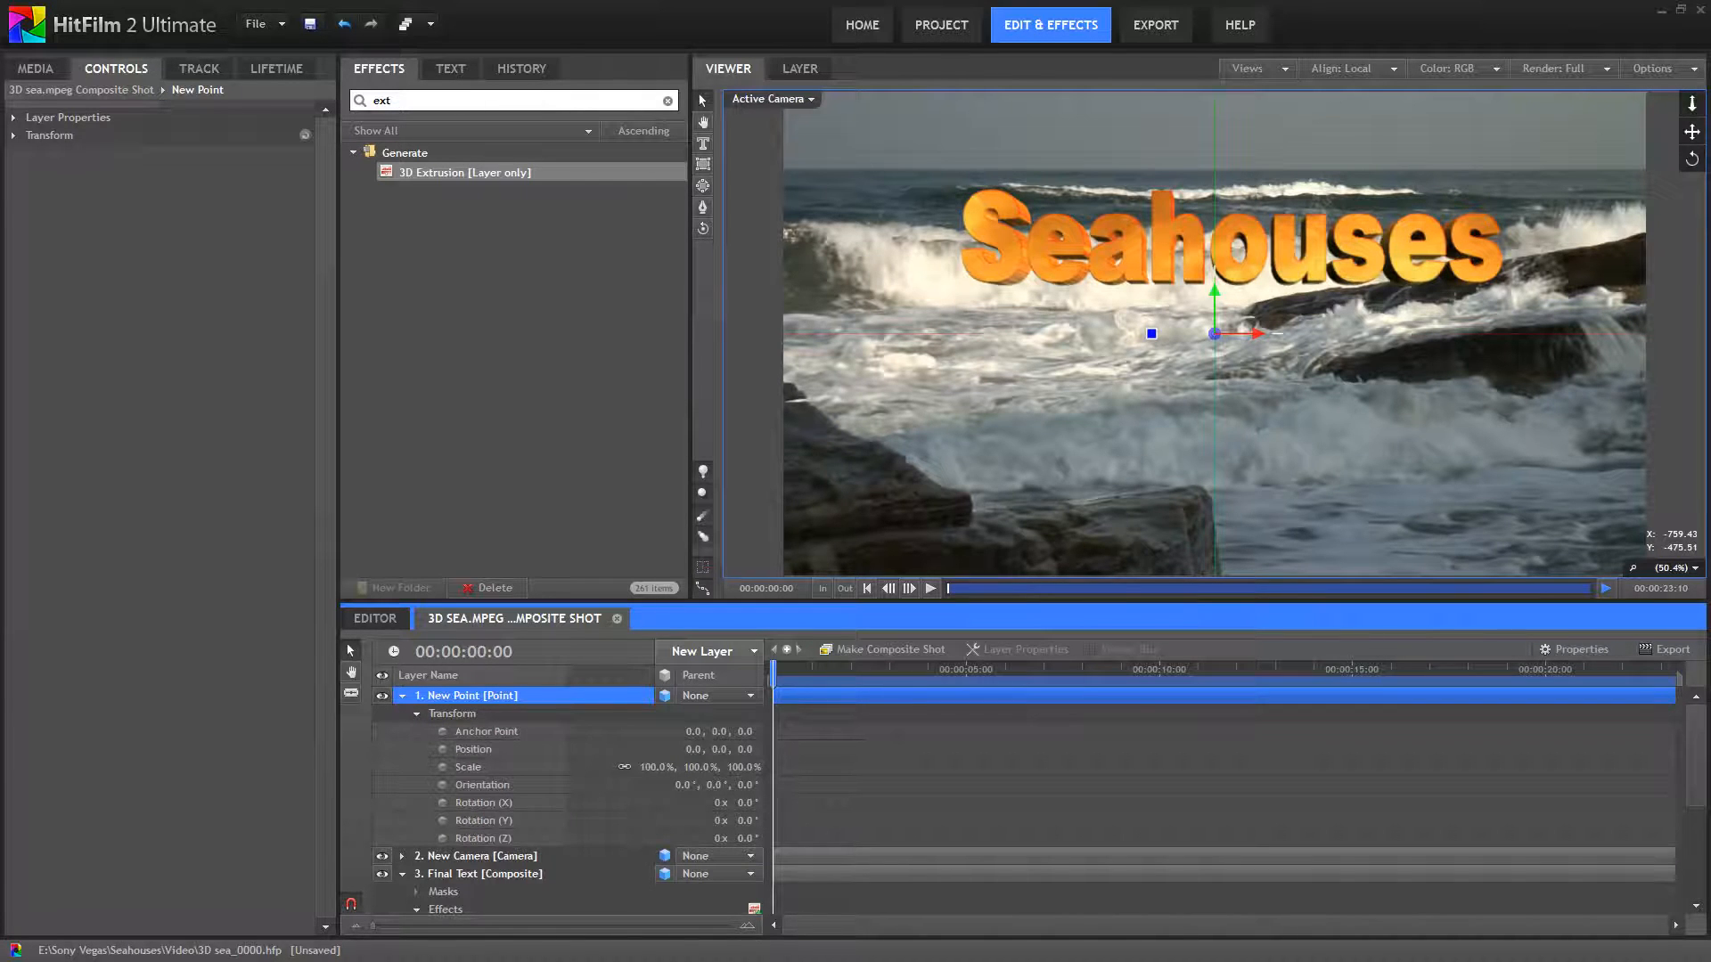
left_click(13, 135)
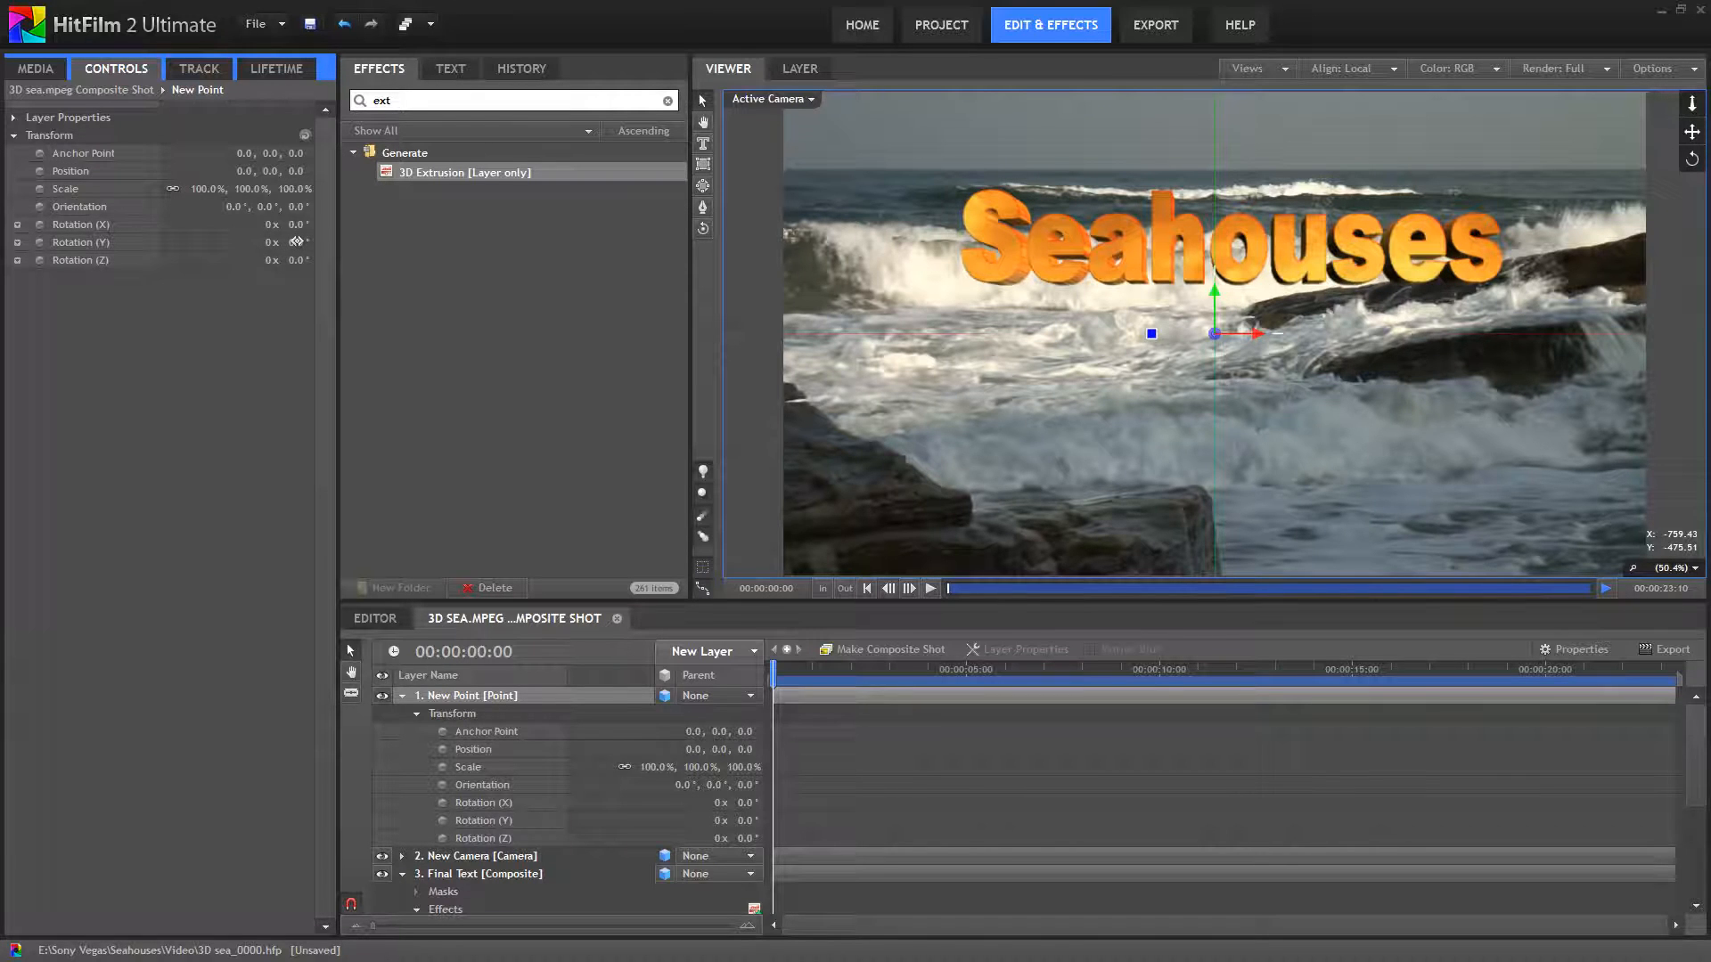
left_click_drag(297, 241, 353, 309)
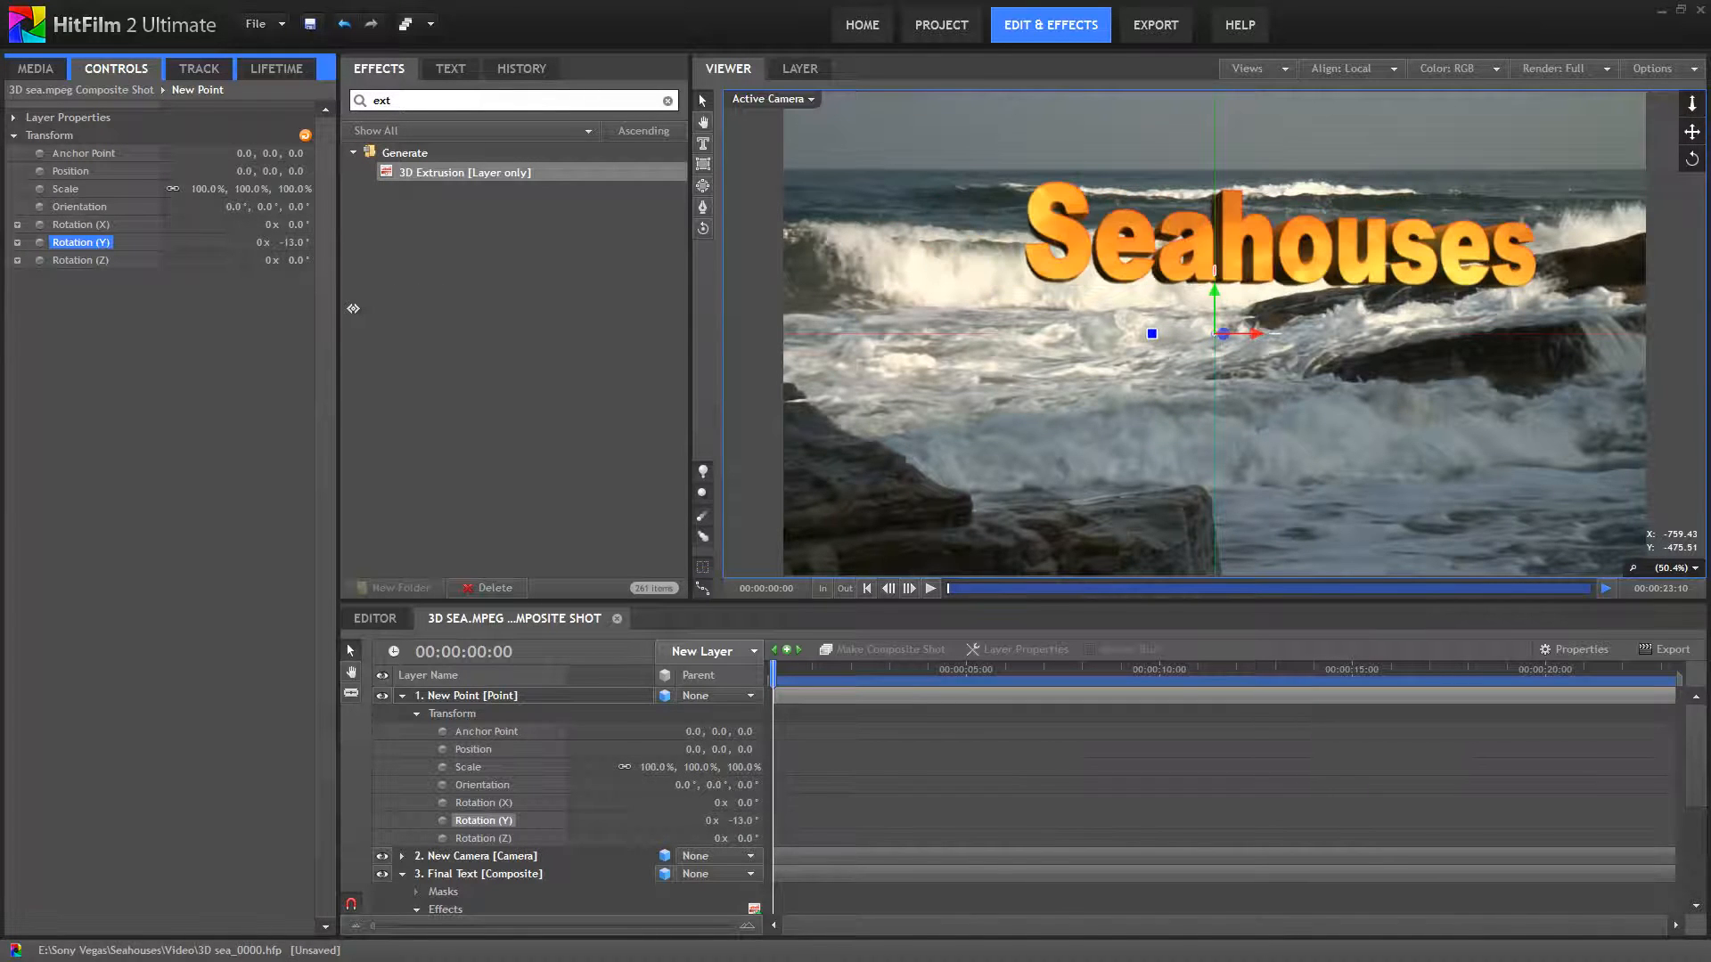
- Reset the Z Shift of the Final Text layer's 3D Extrusion to 0.0 and set New Point's Y rotation to -59.0°
left_click(463, 875)
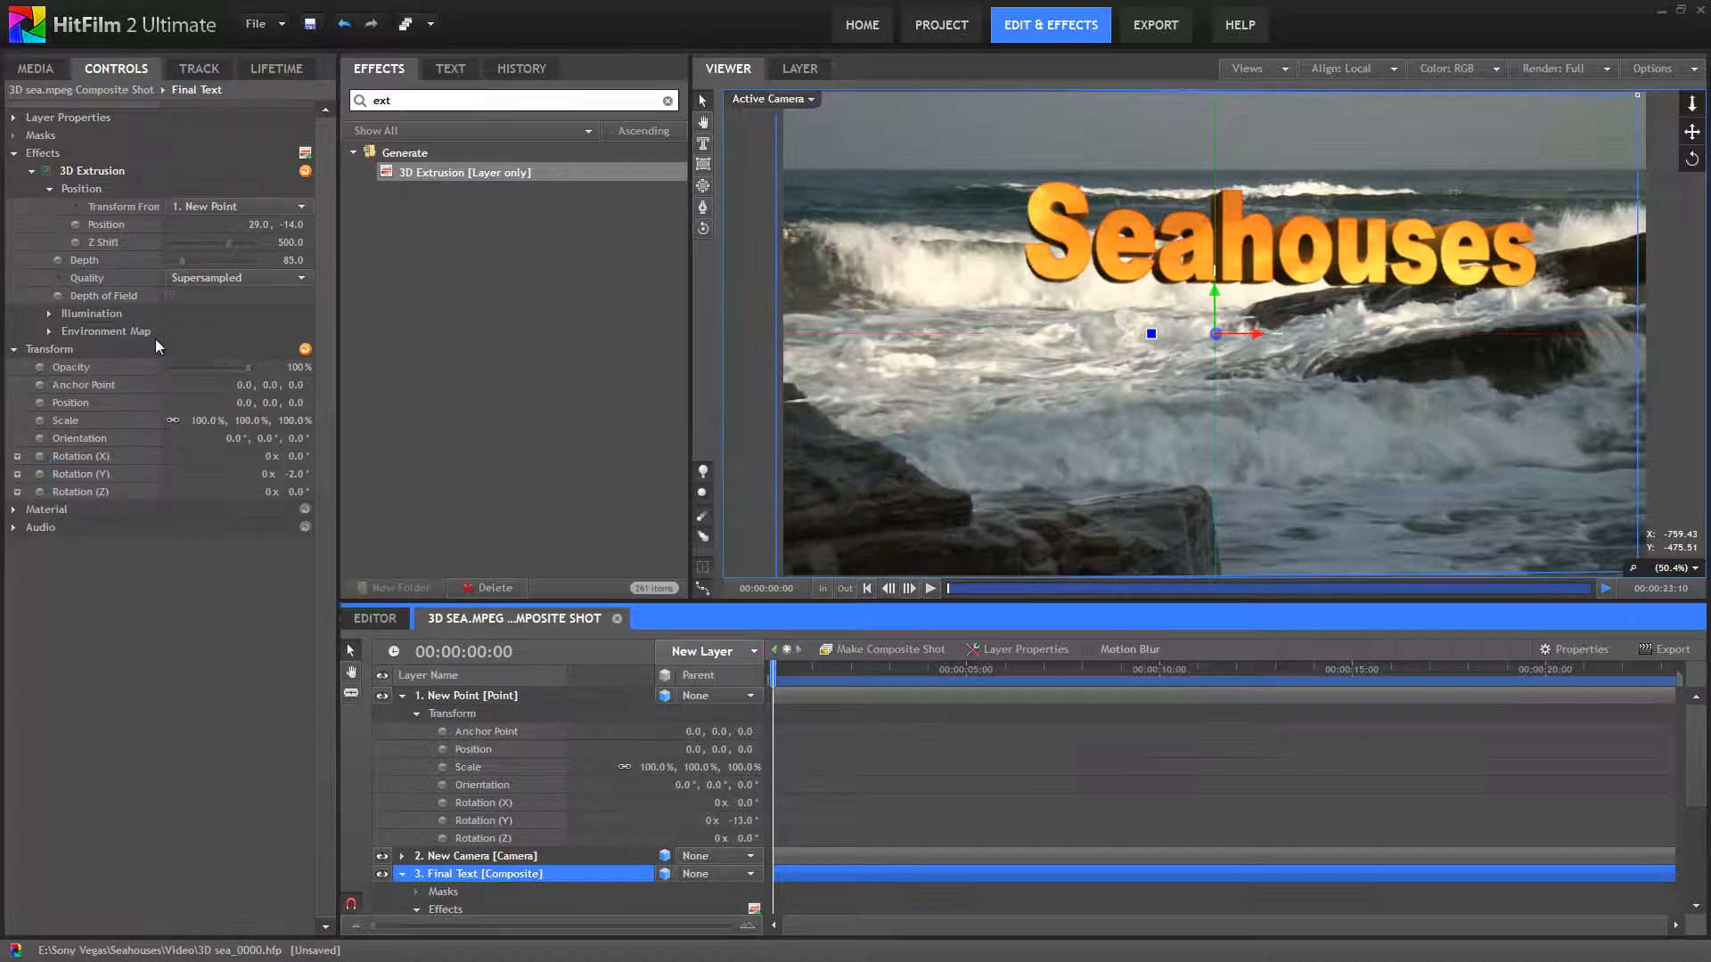
right_click(103, 239)
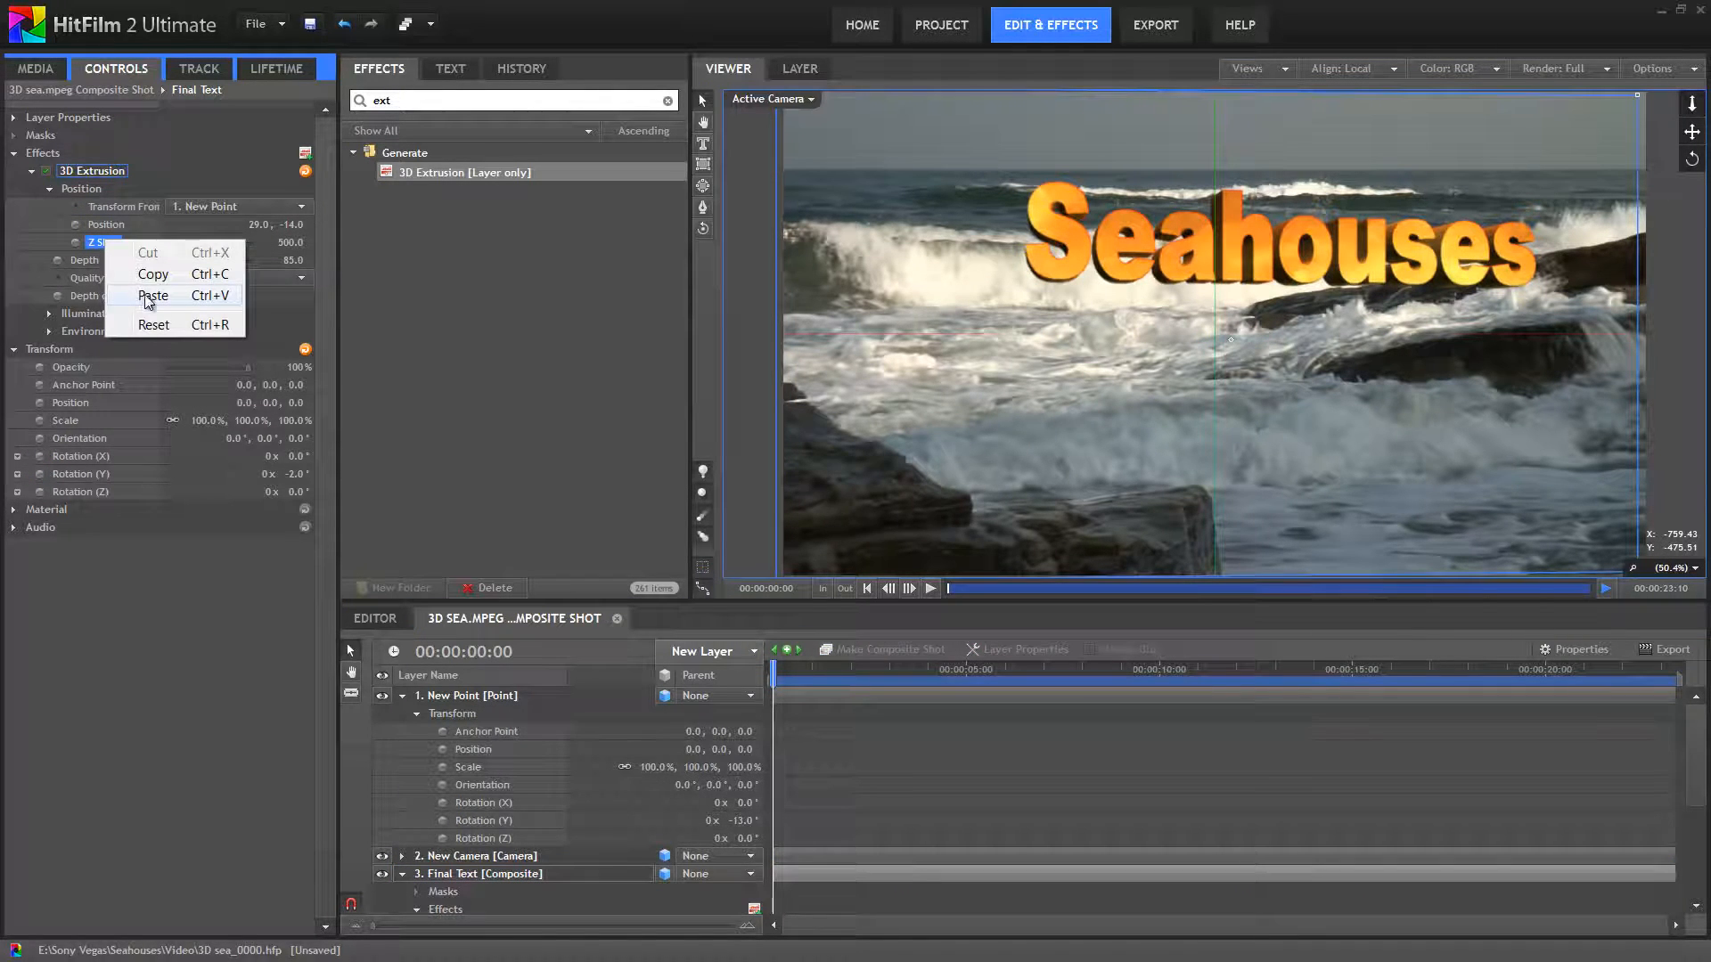
left_click(150, 325)
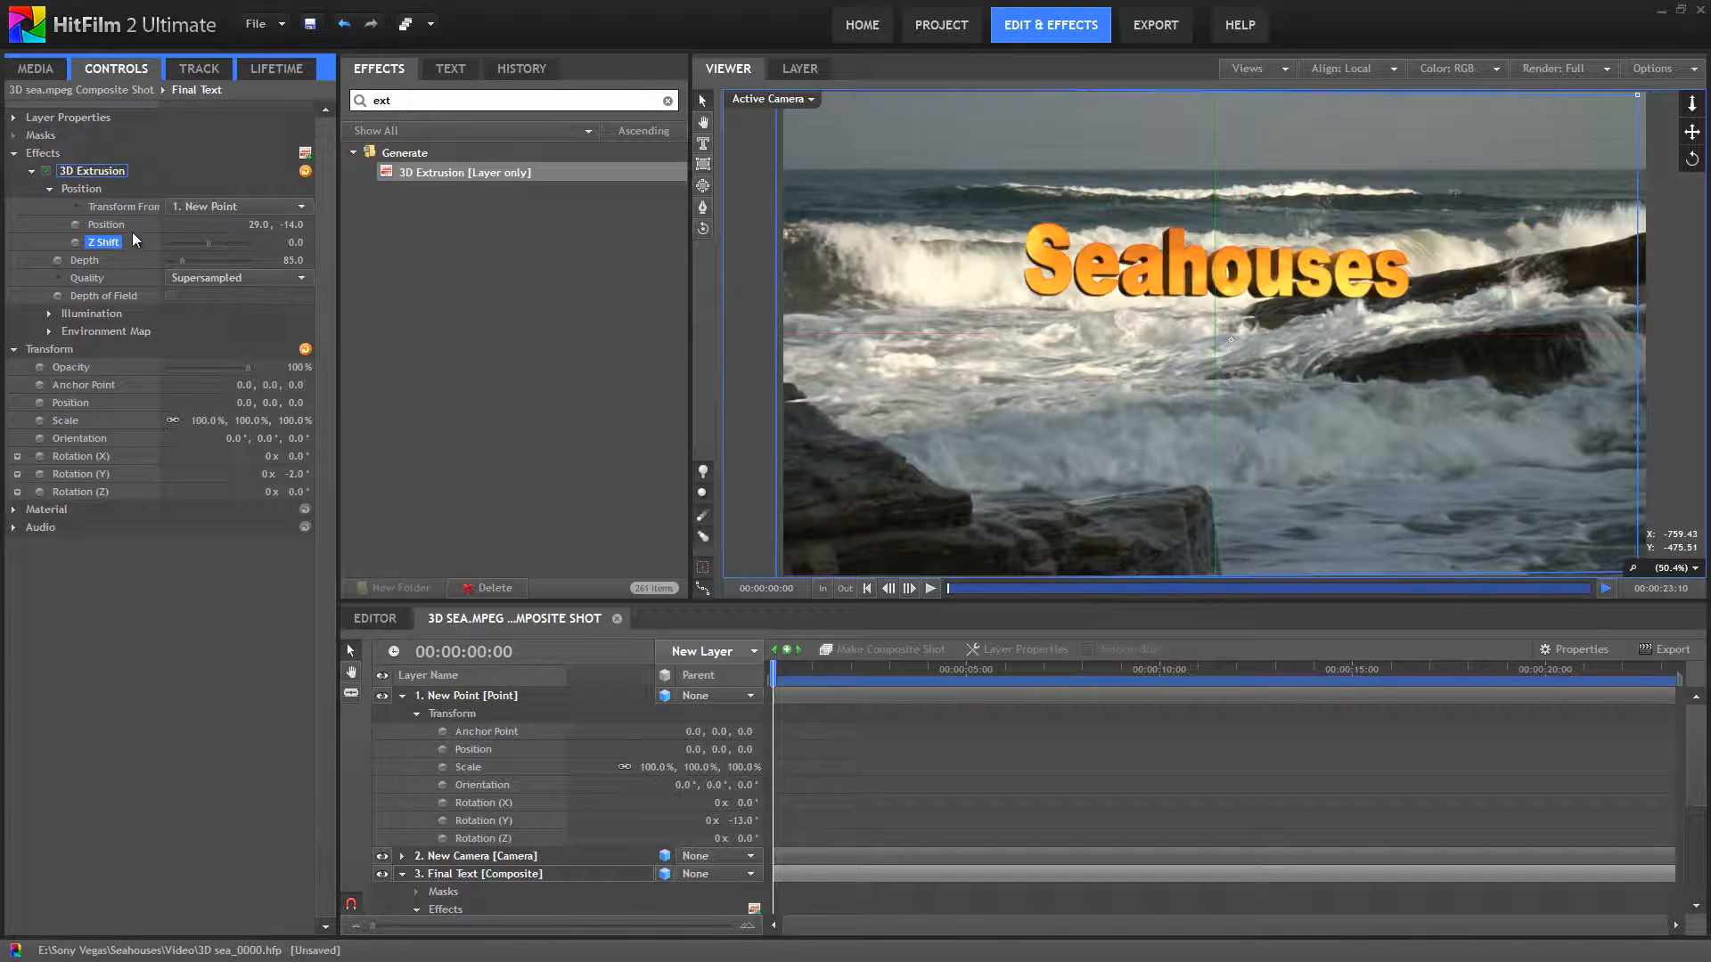
left_click(458, 696)
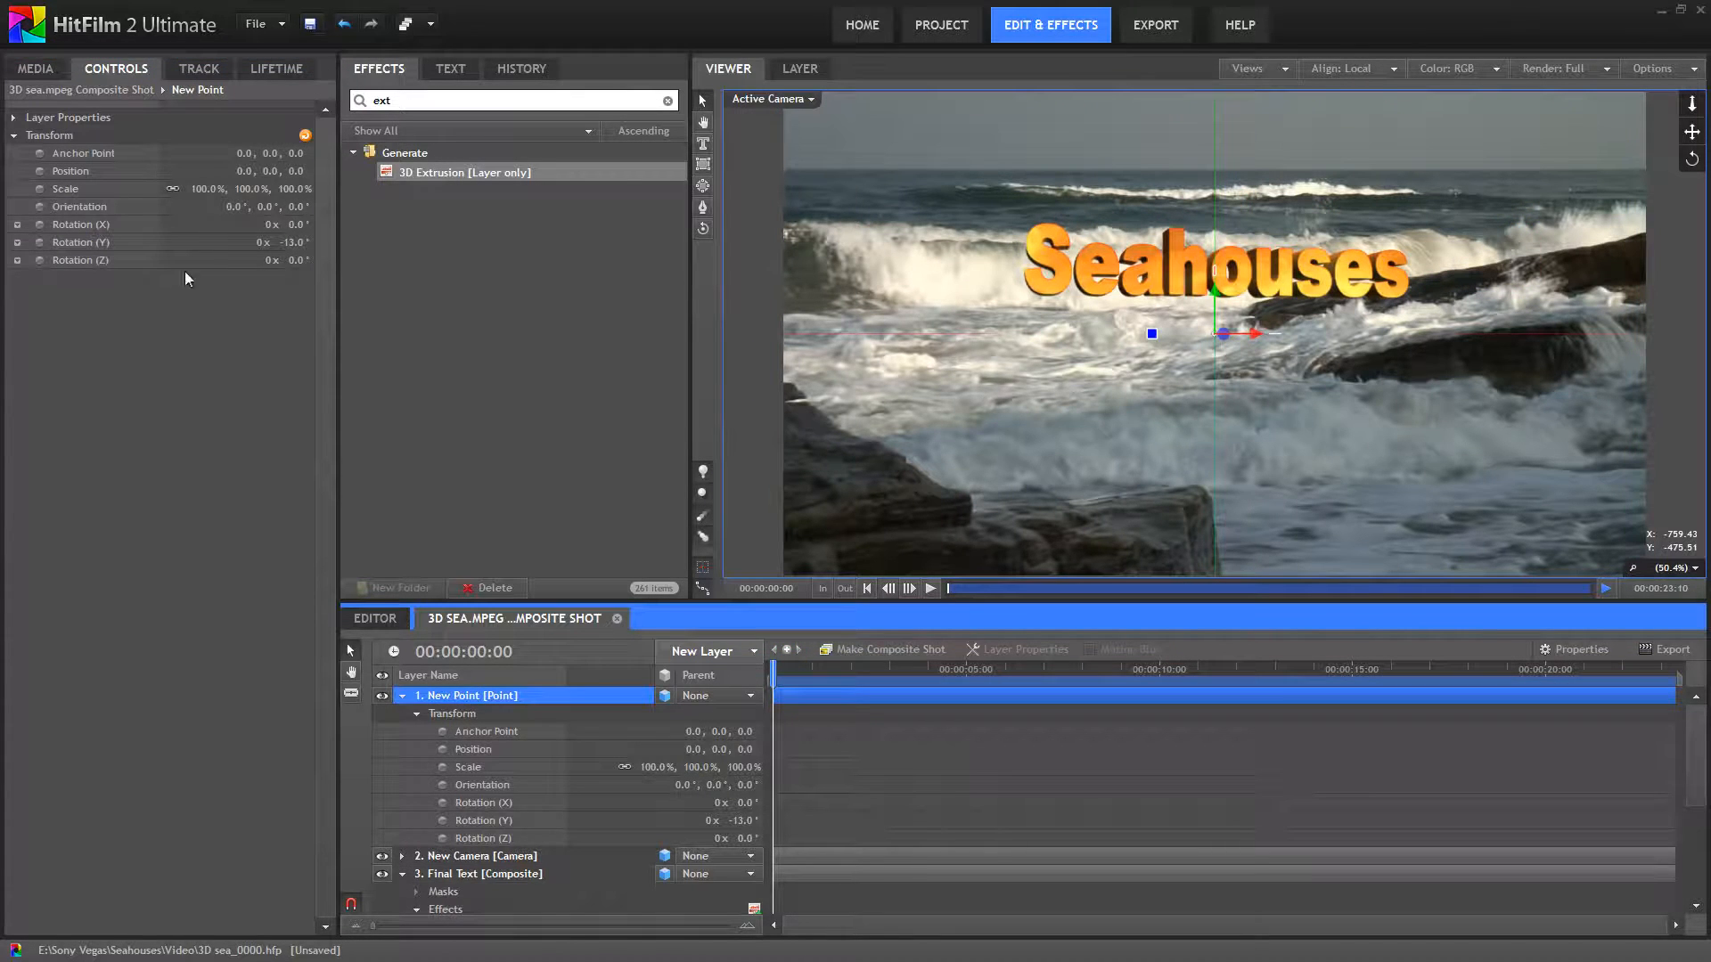
mouse_move(294, 243)
left_mouse_down()
mouse_move(228, 254)
mouse_move(410, 273)
mouse_move(295, 266)
left_mouse_up()
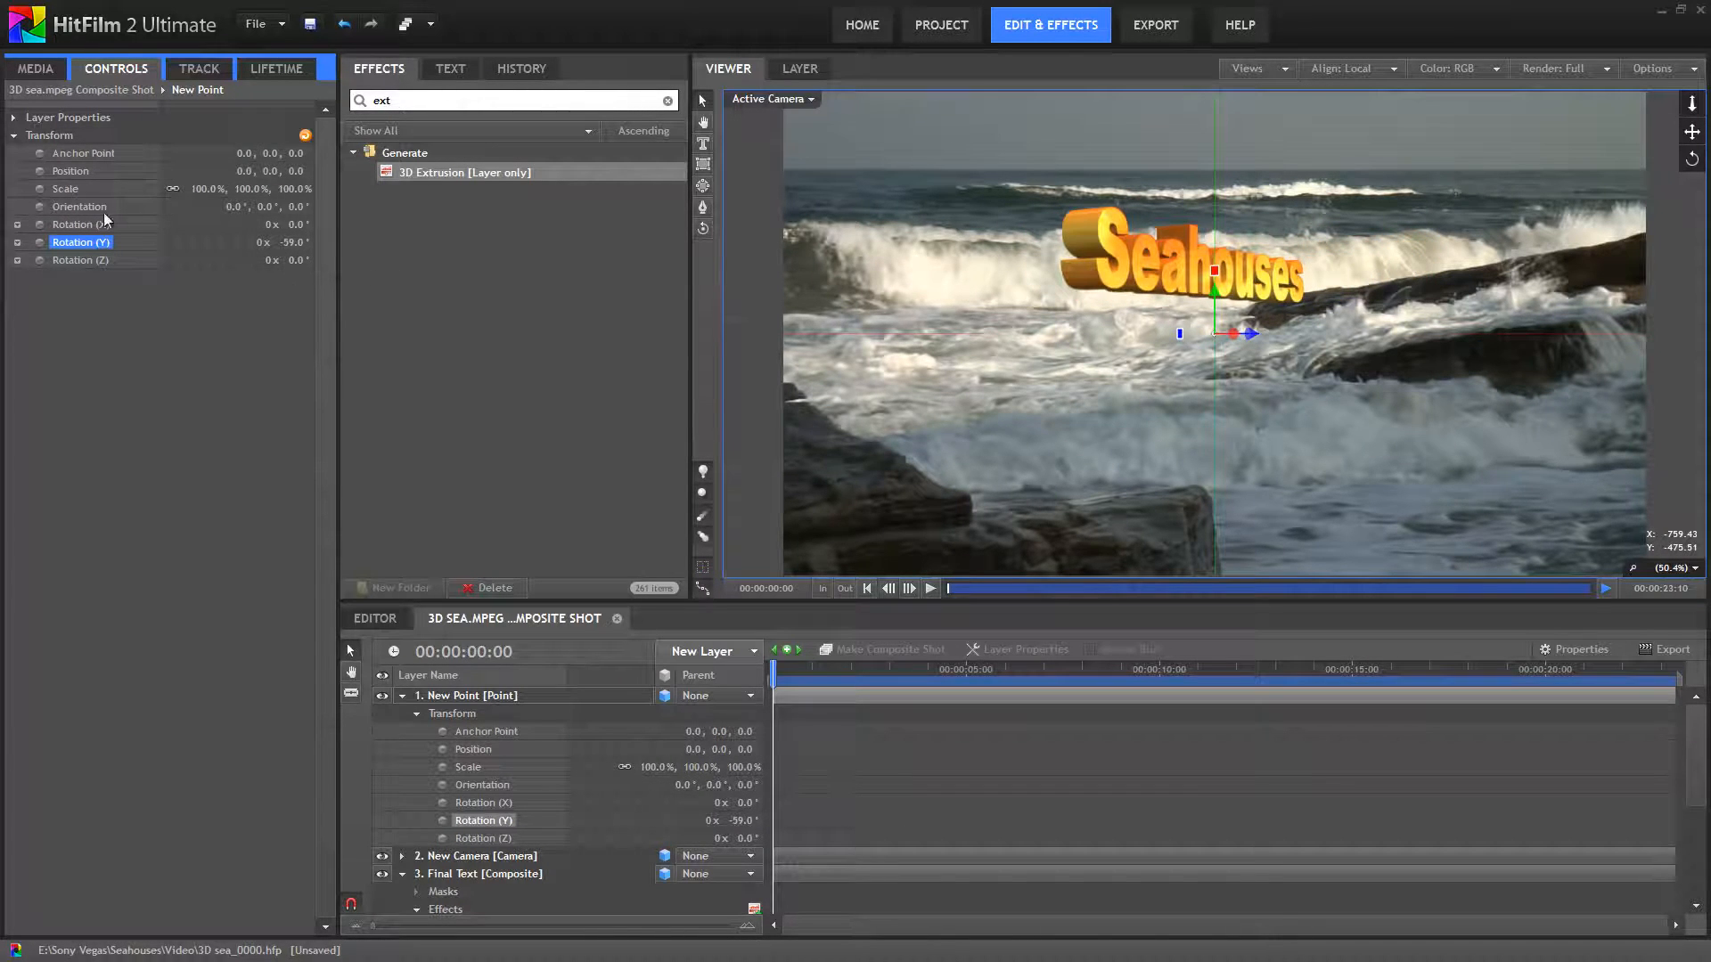
- Set the 3D Extrusion's Transform From to None and the Final Text layer's Y rotation to 0.0°
left_click(469, 879)
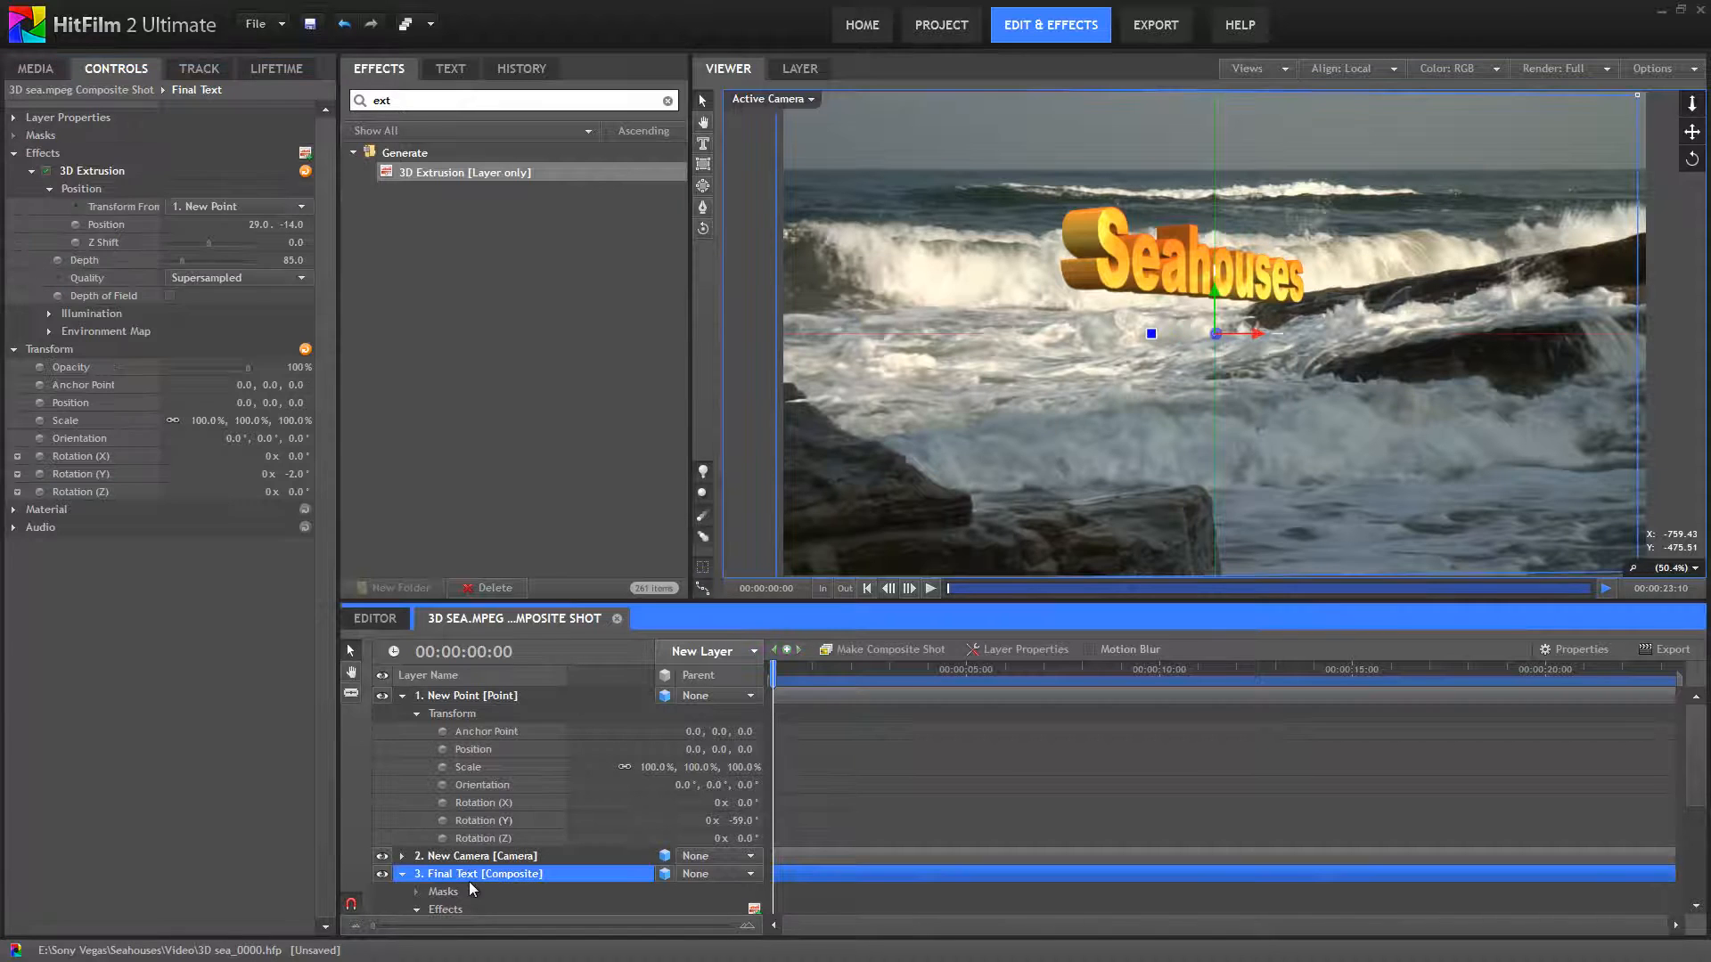
left_click(192, 208)
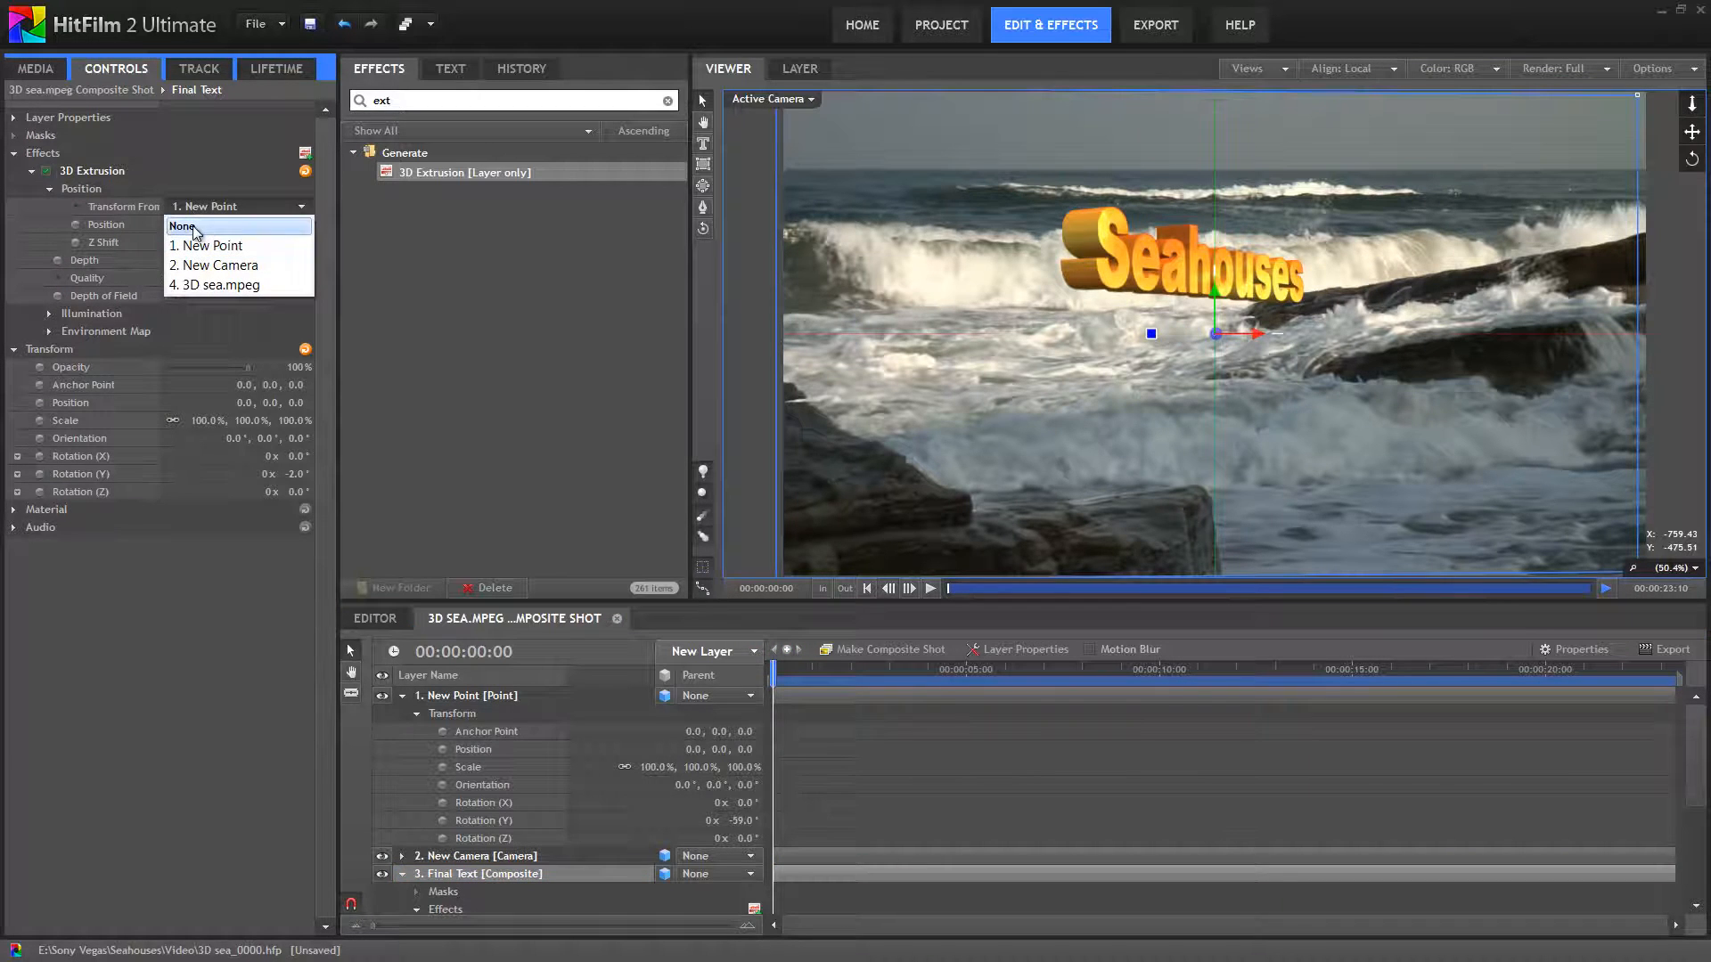
left_click(196, 228)
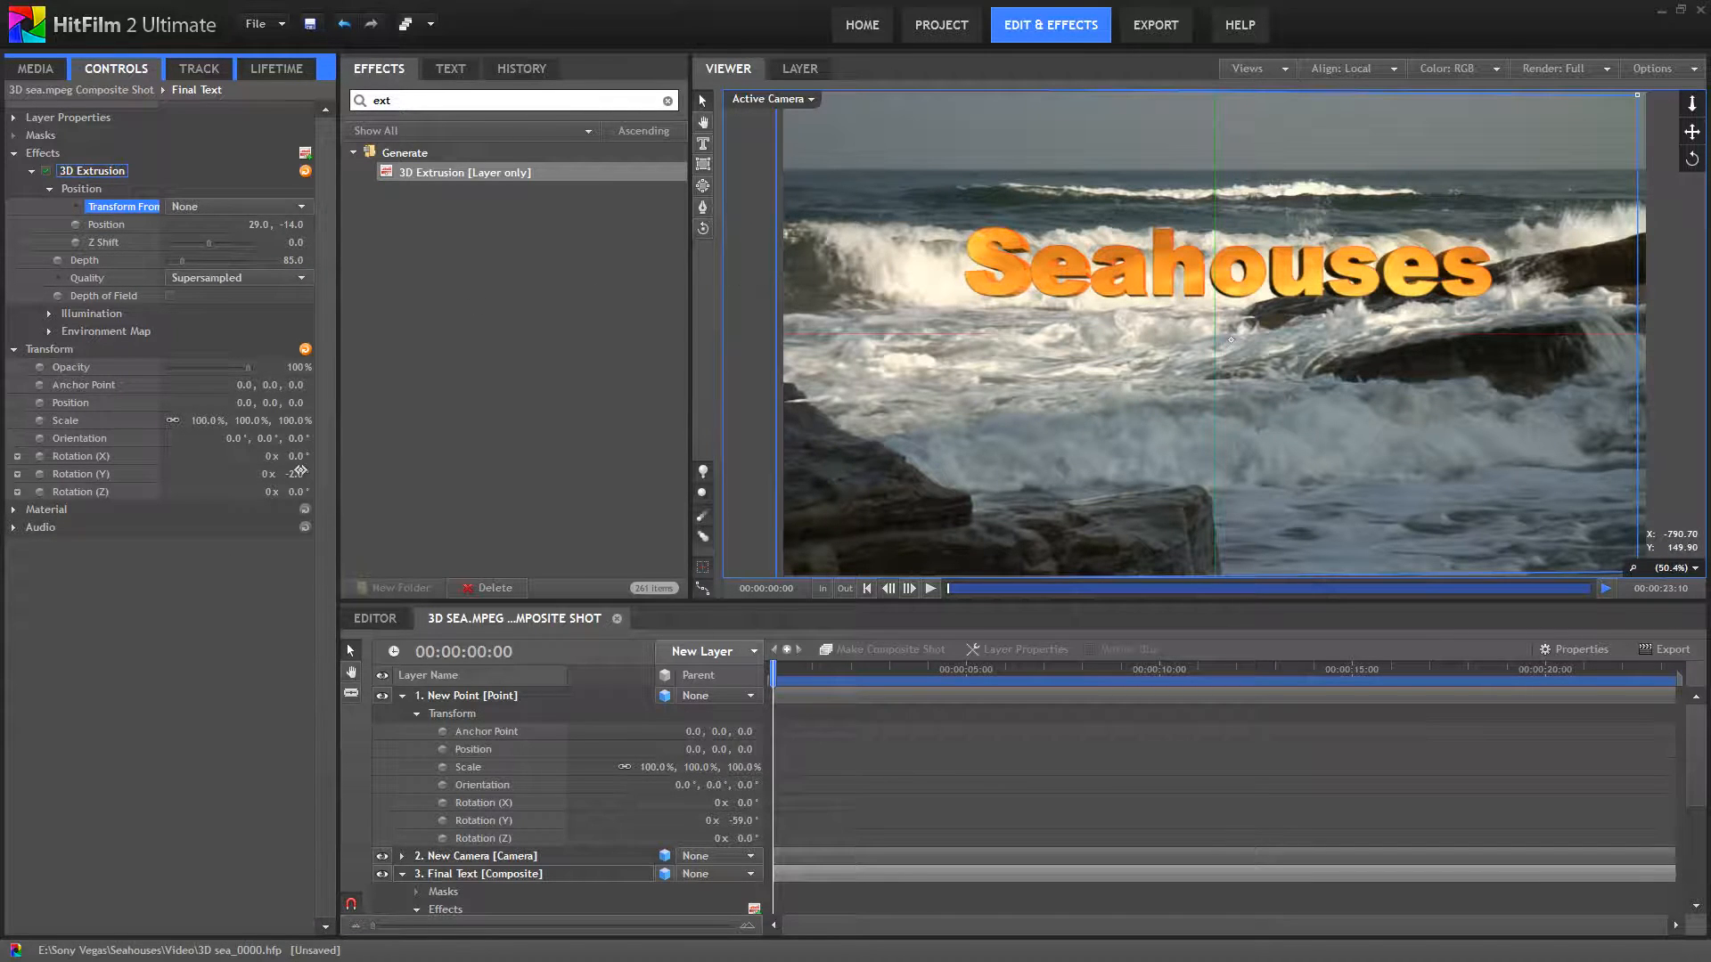
mouse_move(301, 471)
left_mouse_down()
mouse_move(400, 486)
mouse_move(312, 488)
left_mouse_up()
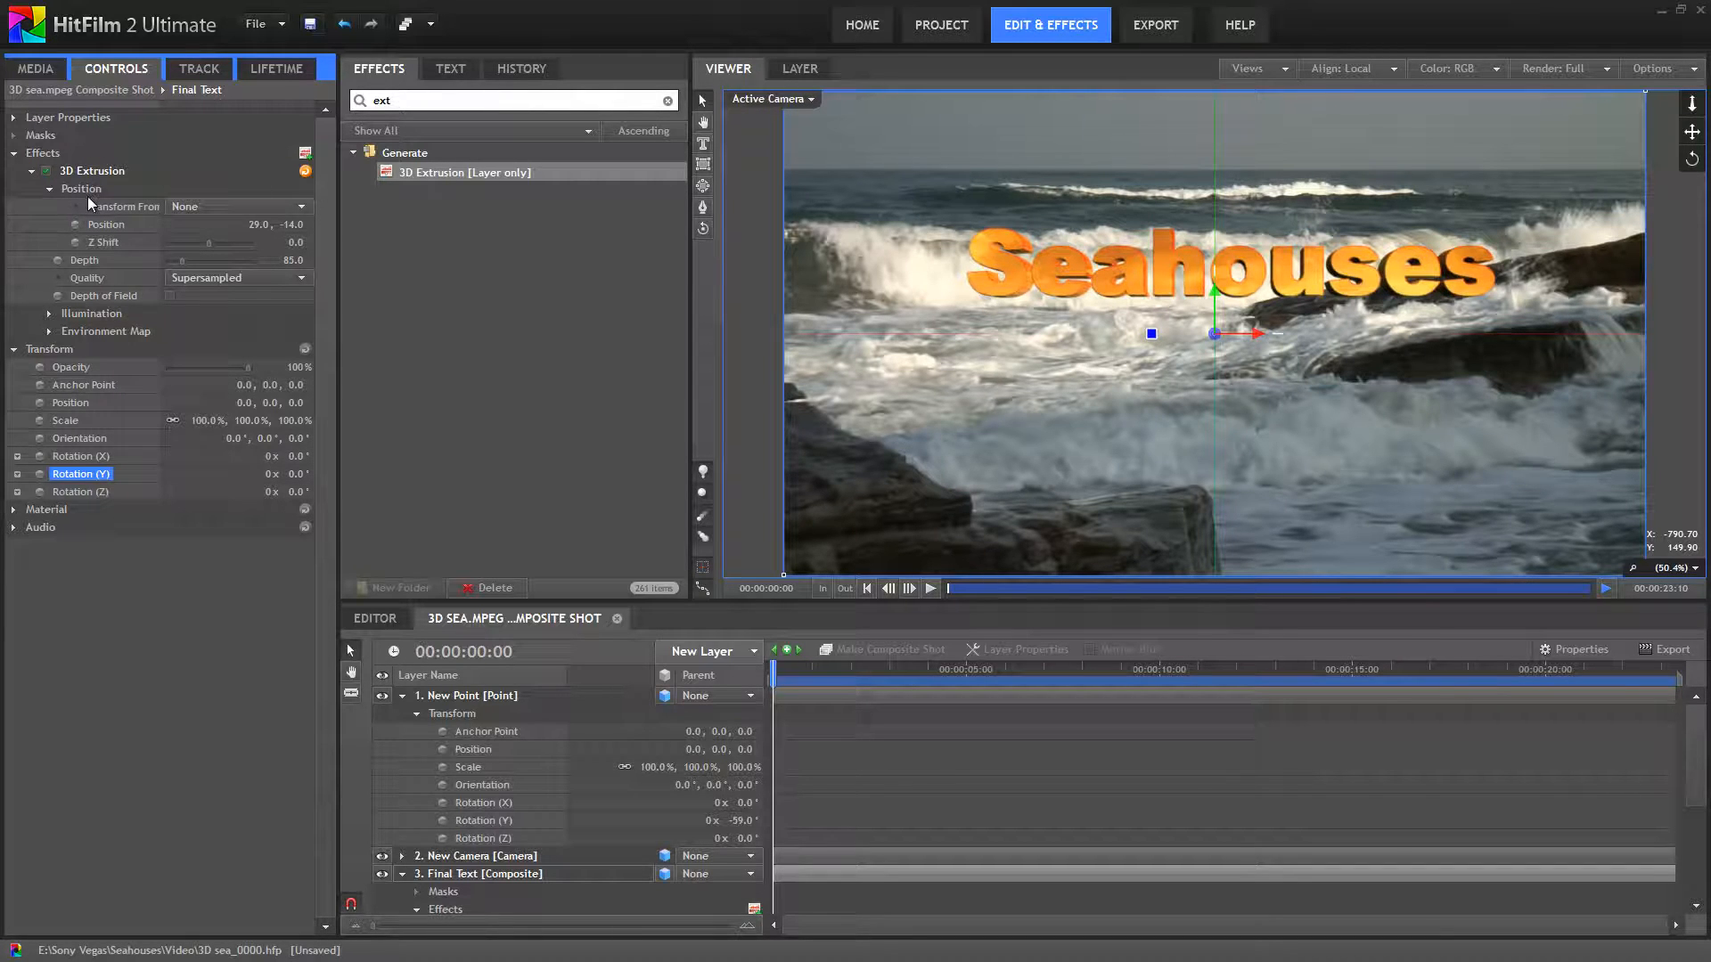
- Link the 3D Extrusion's Transform From to New Point again and set the point's Y rotation to -21.0°
left_click(206, 207)
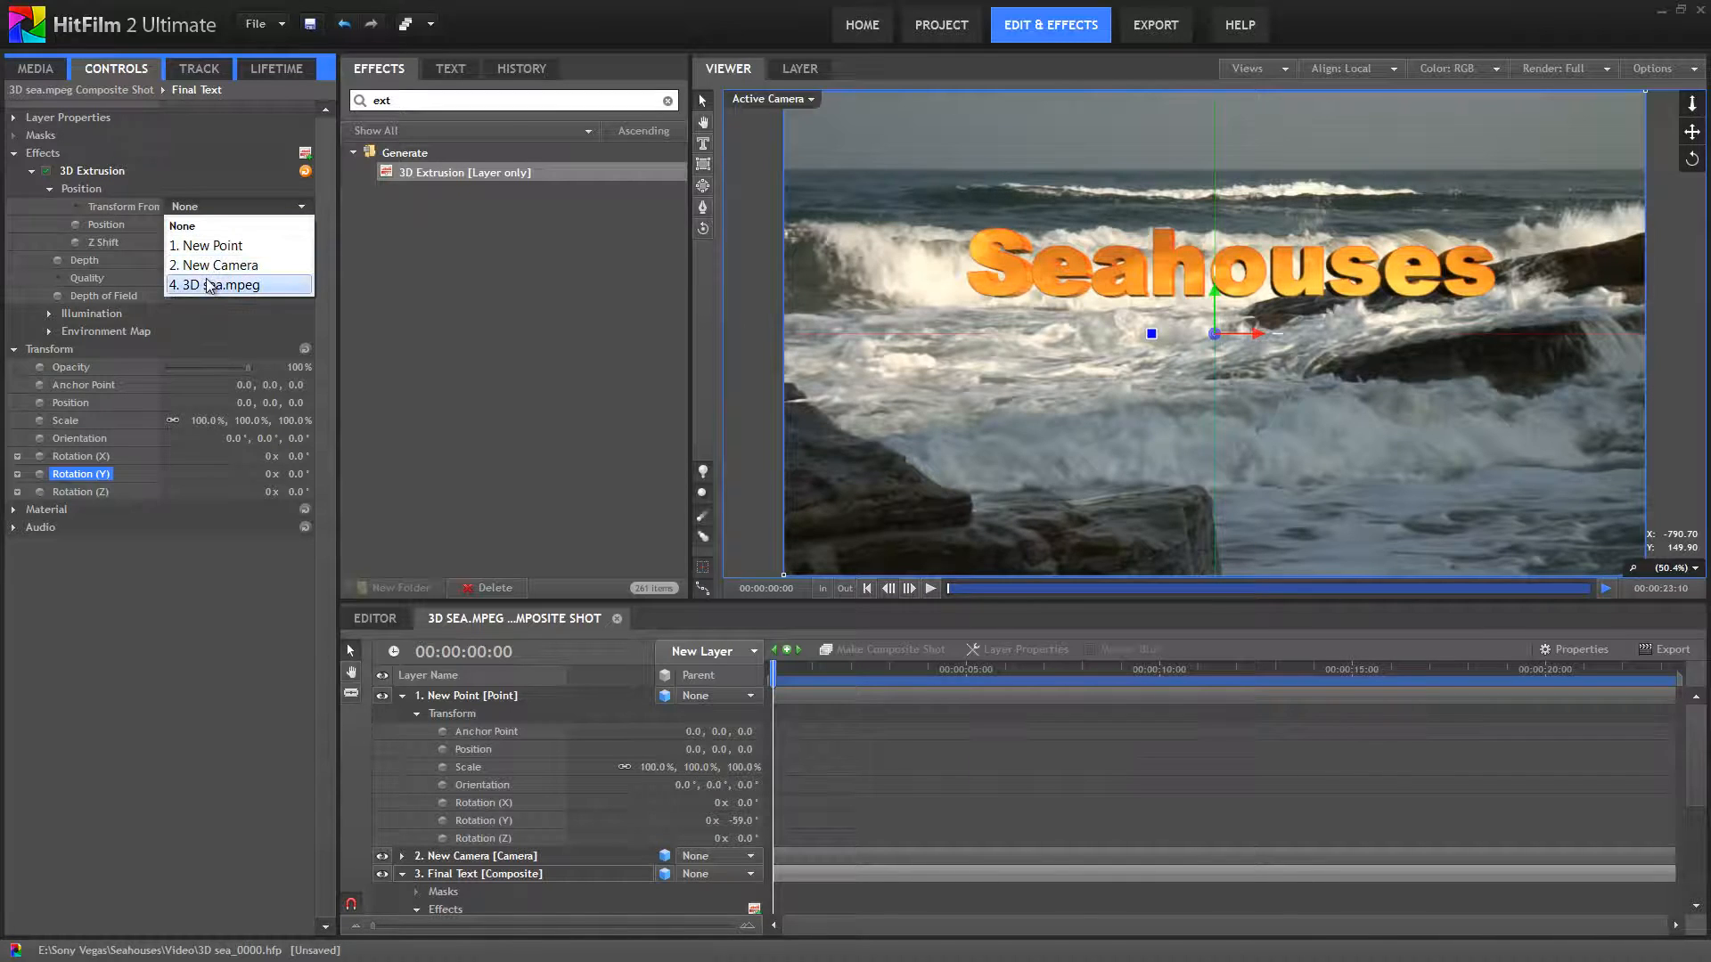
left_click(218, 245)
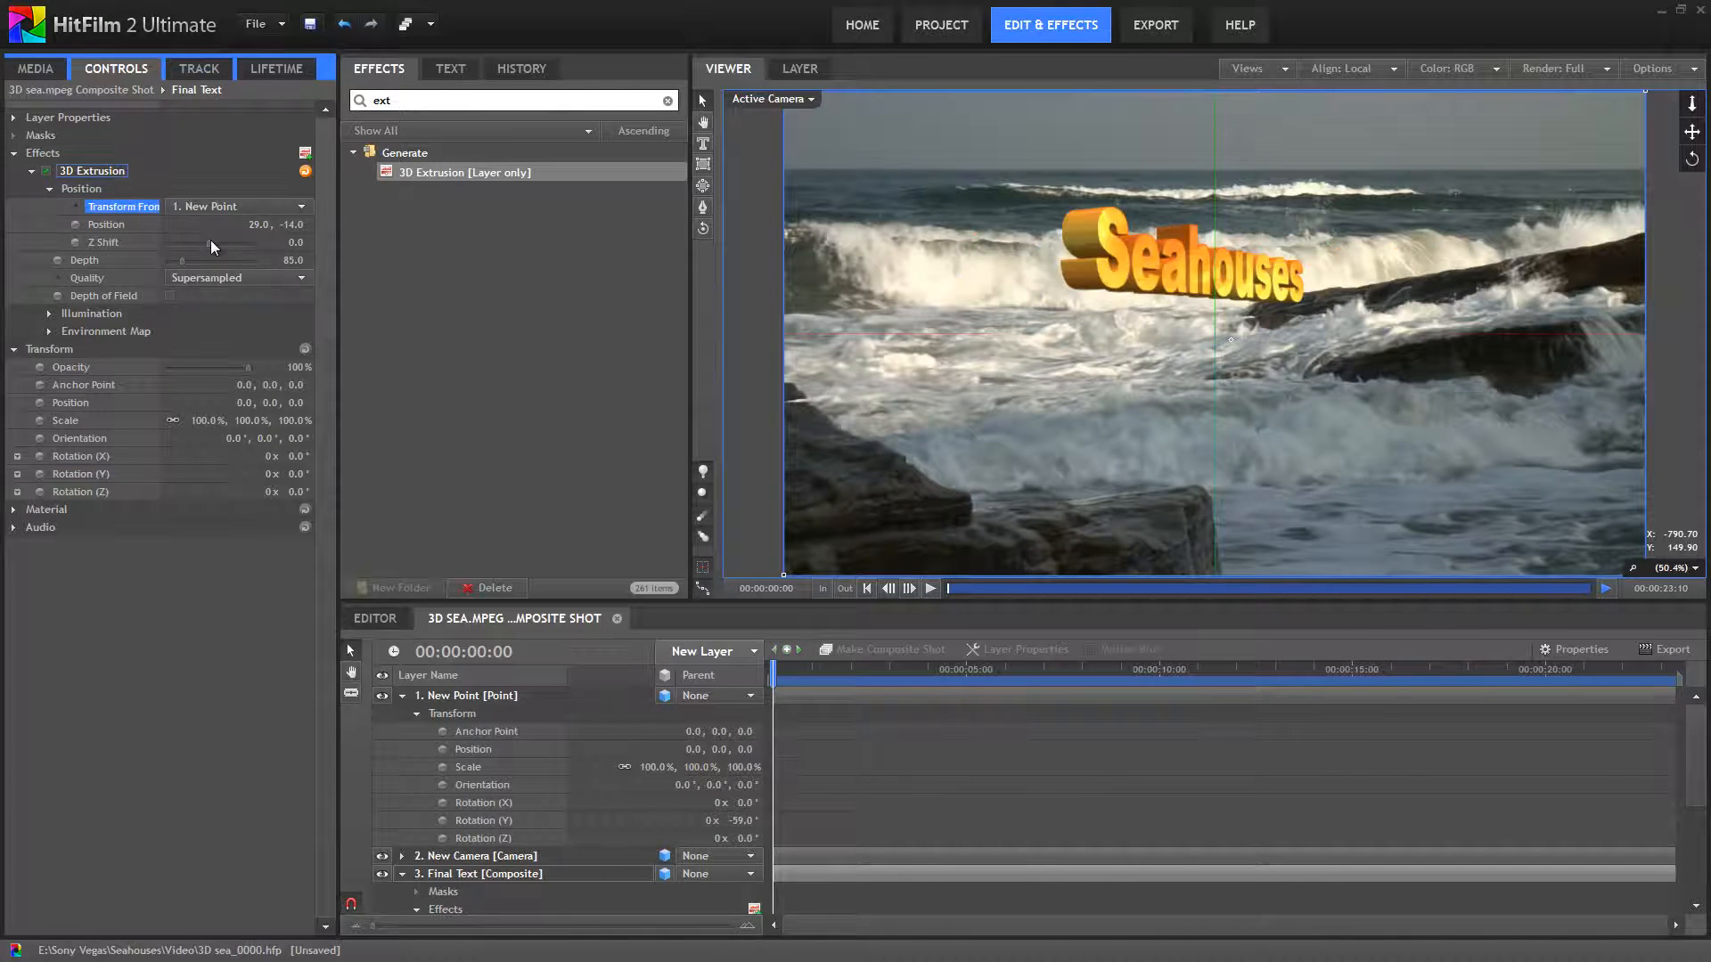
left_click(479, 696)
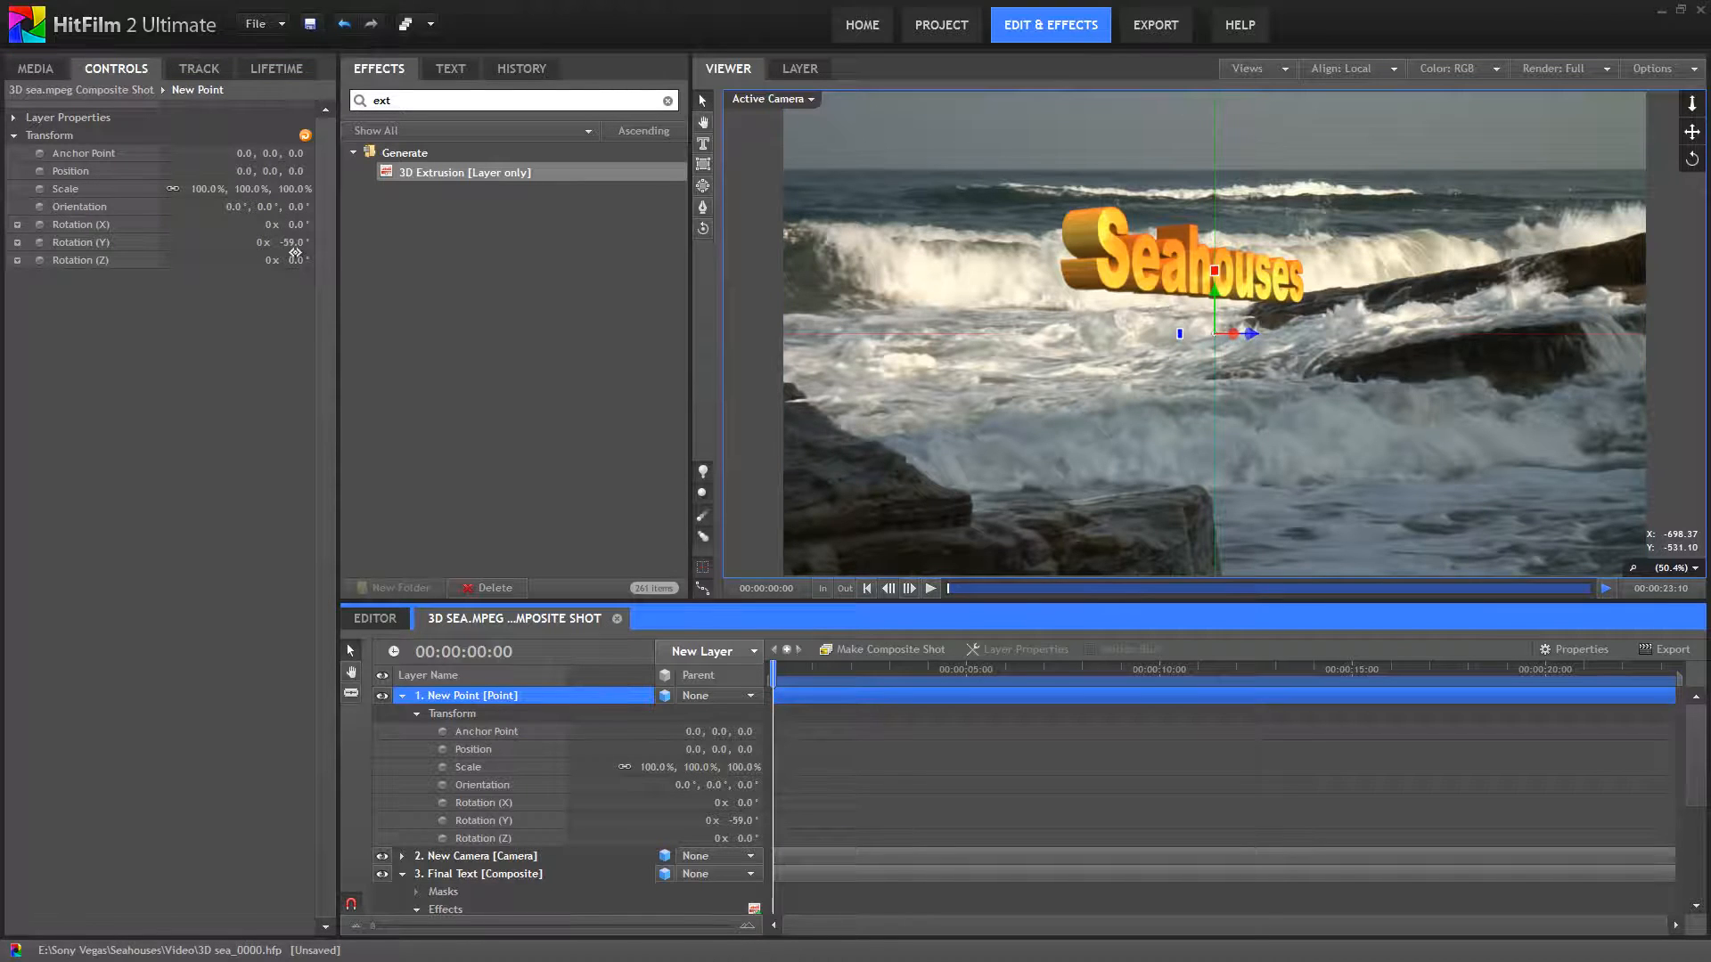
left_click_drag(295, 245, 349, 266)
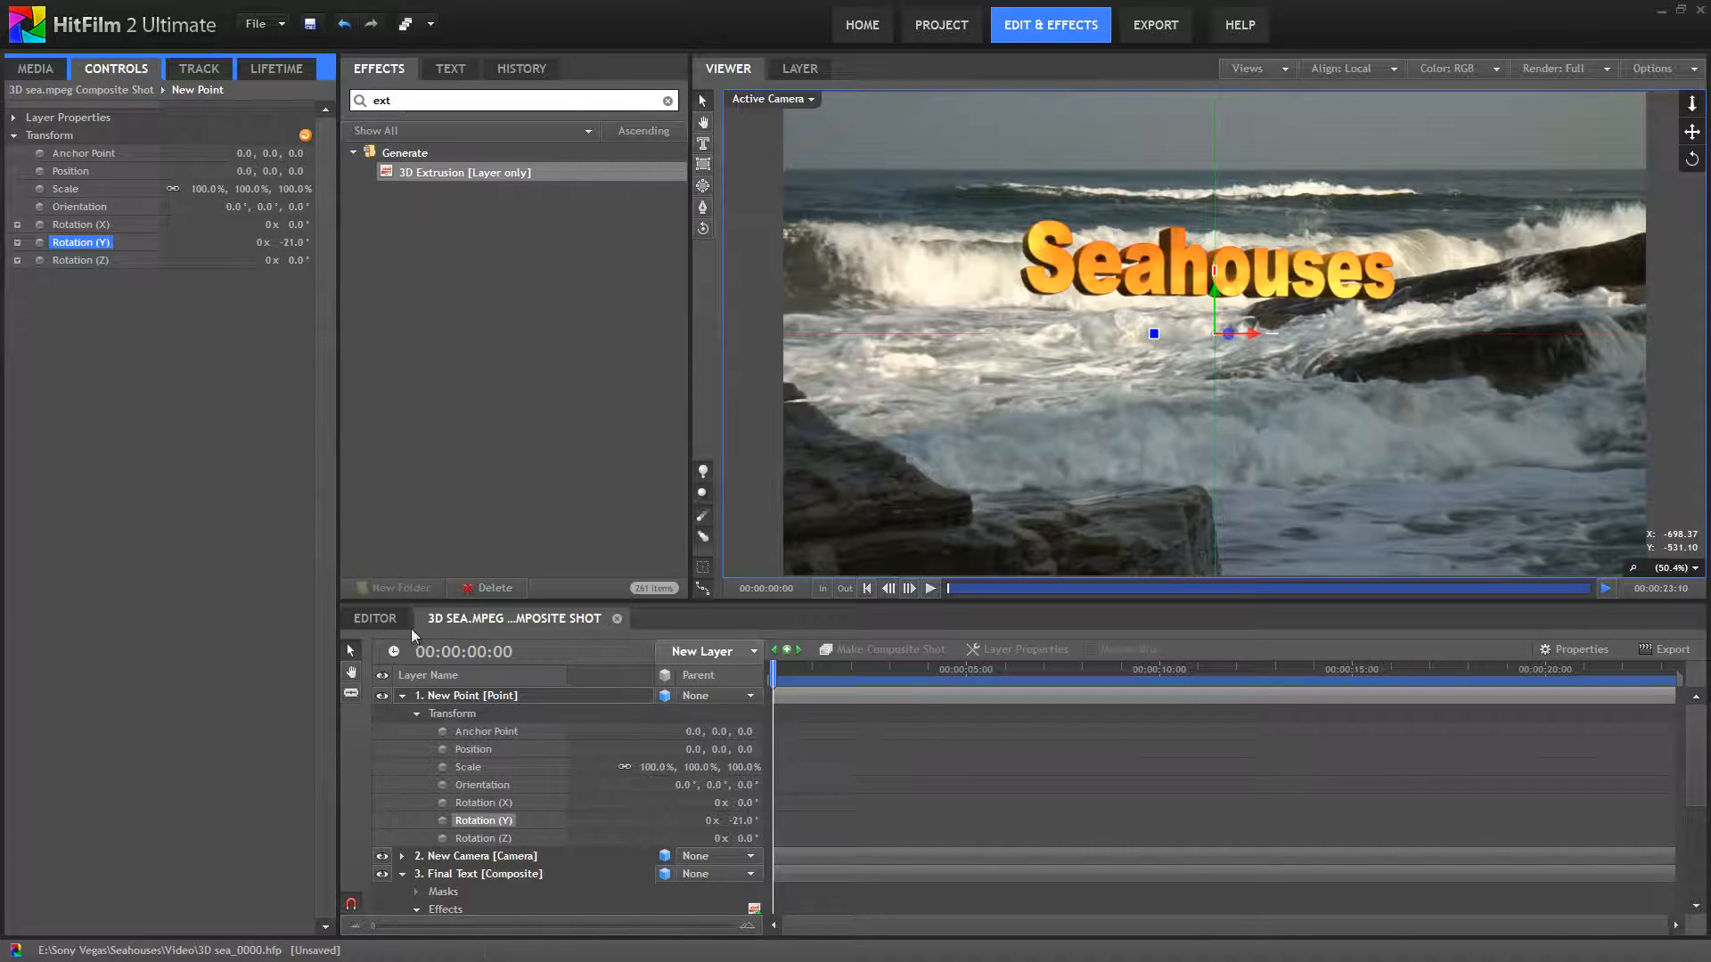
left_click(400, 694)
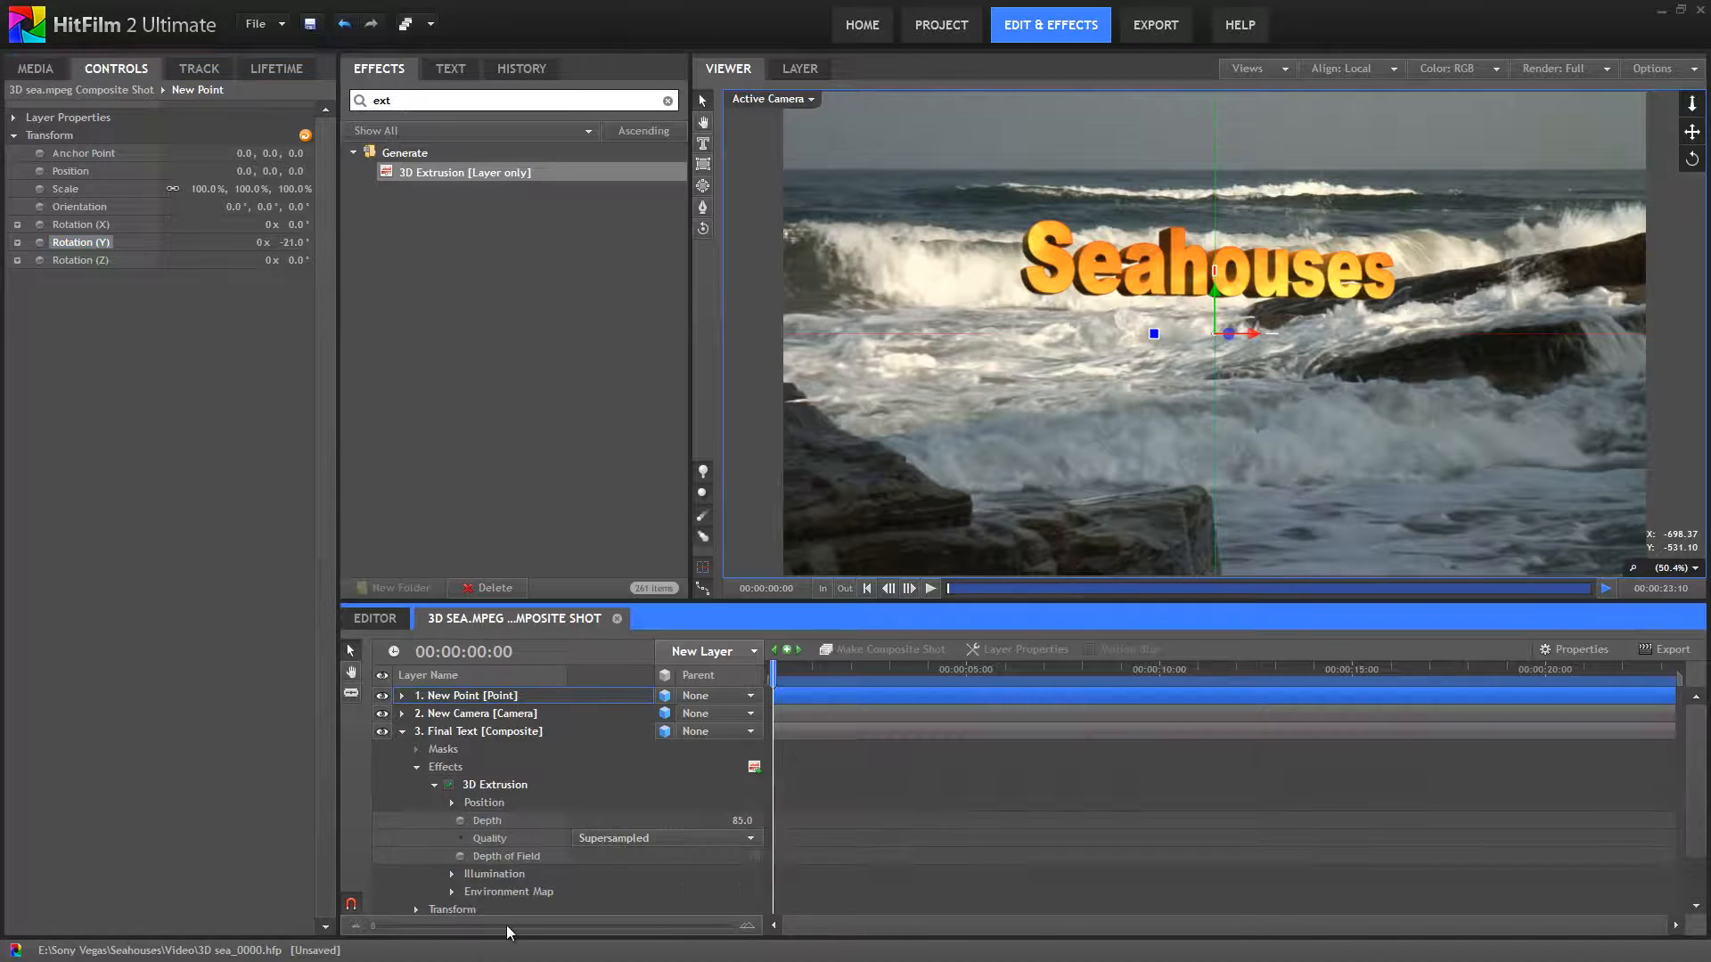
- Use the 3D sea.mpeg layer as the Final Text extrusion's Environment Map, with an Amount of 0.58 and a Pre-blur of 260.0
left_click(488, 733)
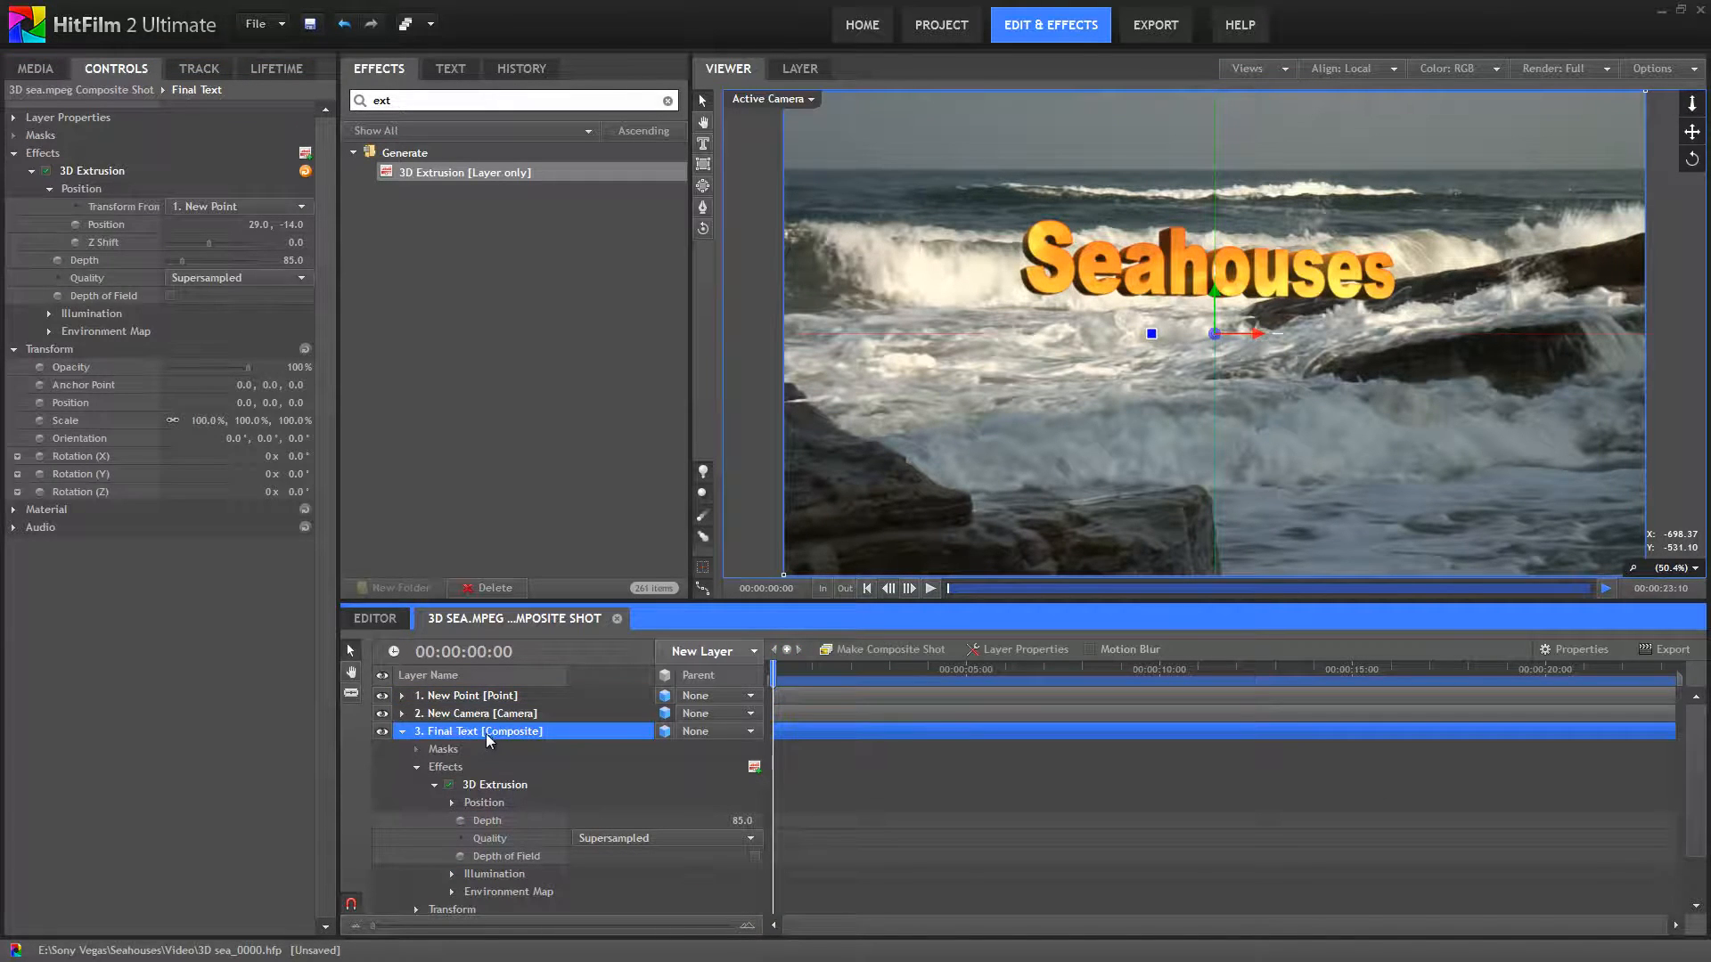
left_click(49, 331)
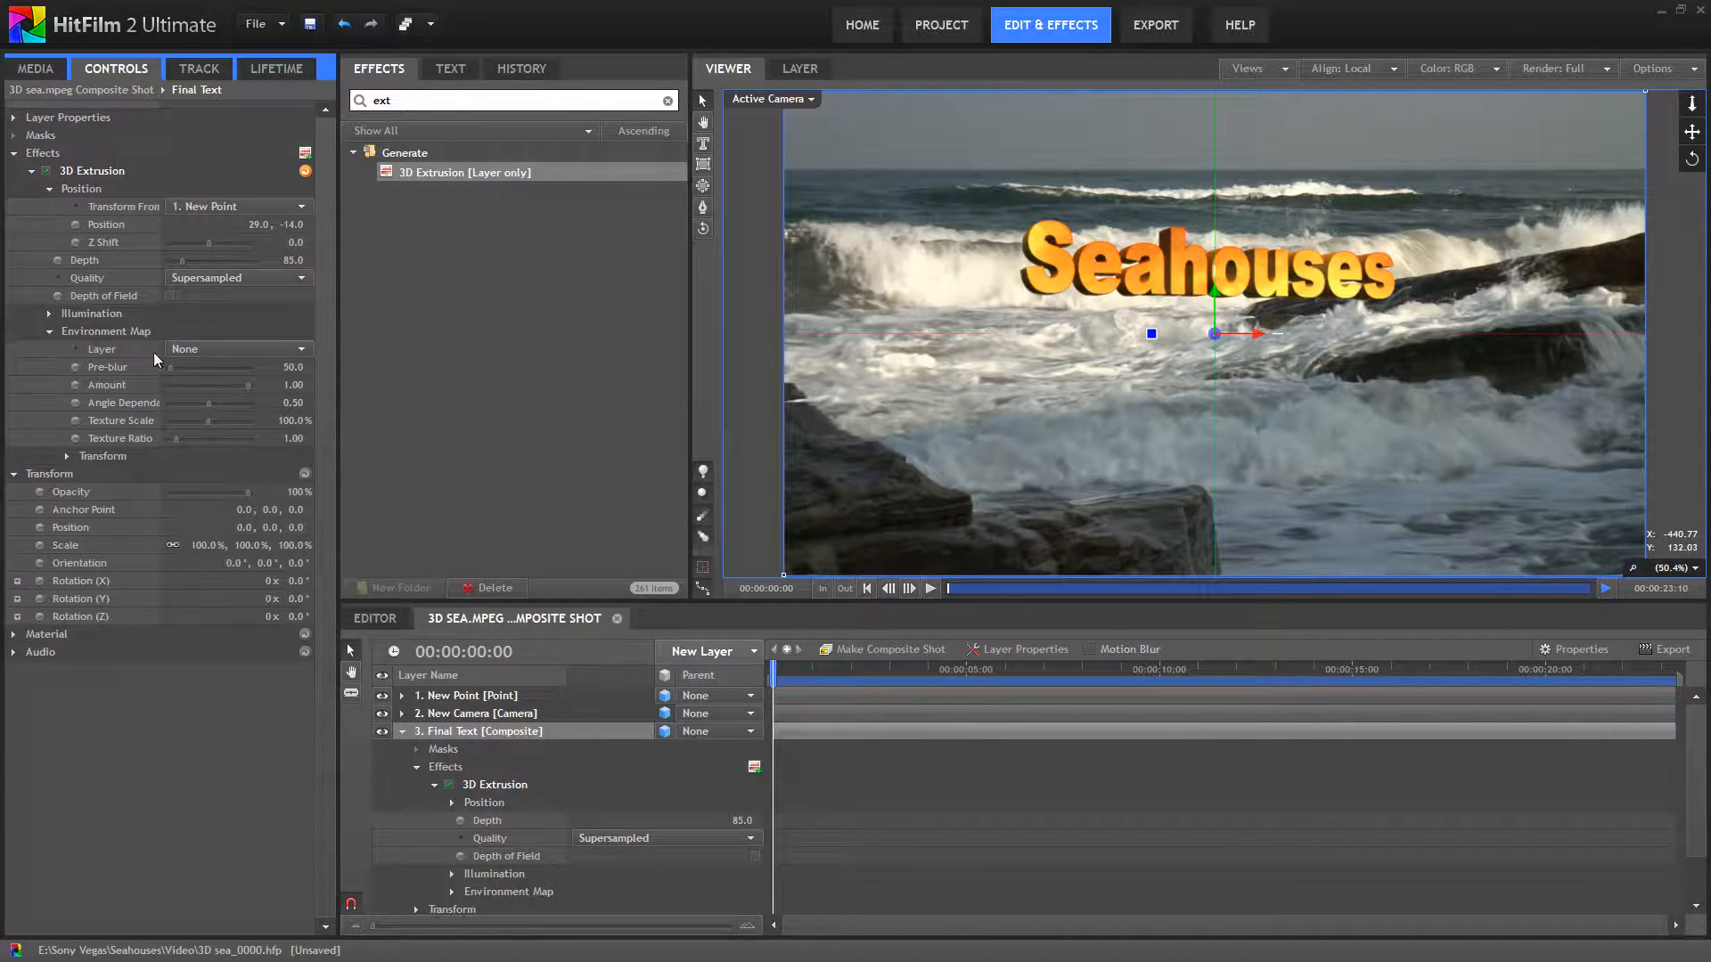
left_click(196, 351)
left_click(207, 429)
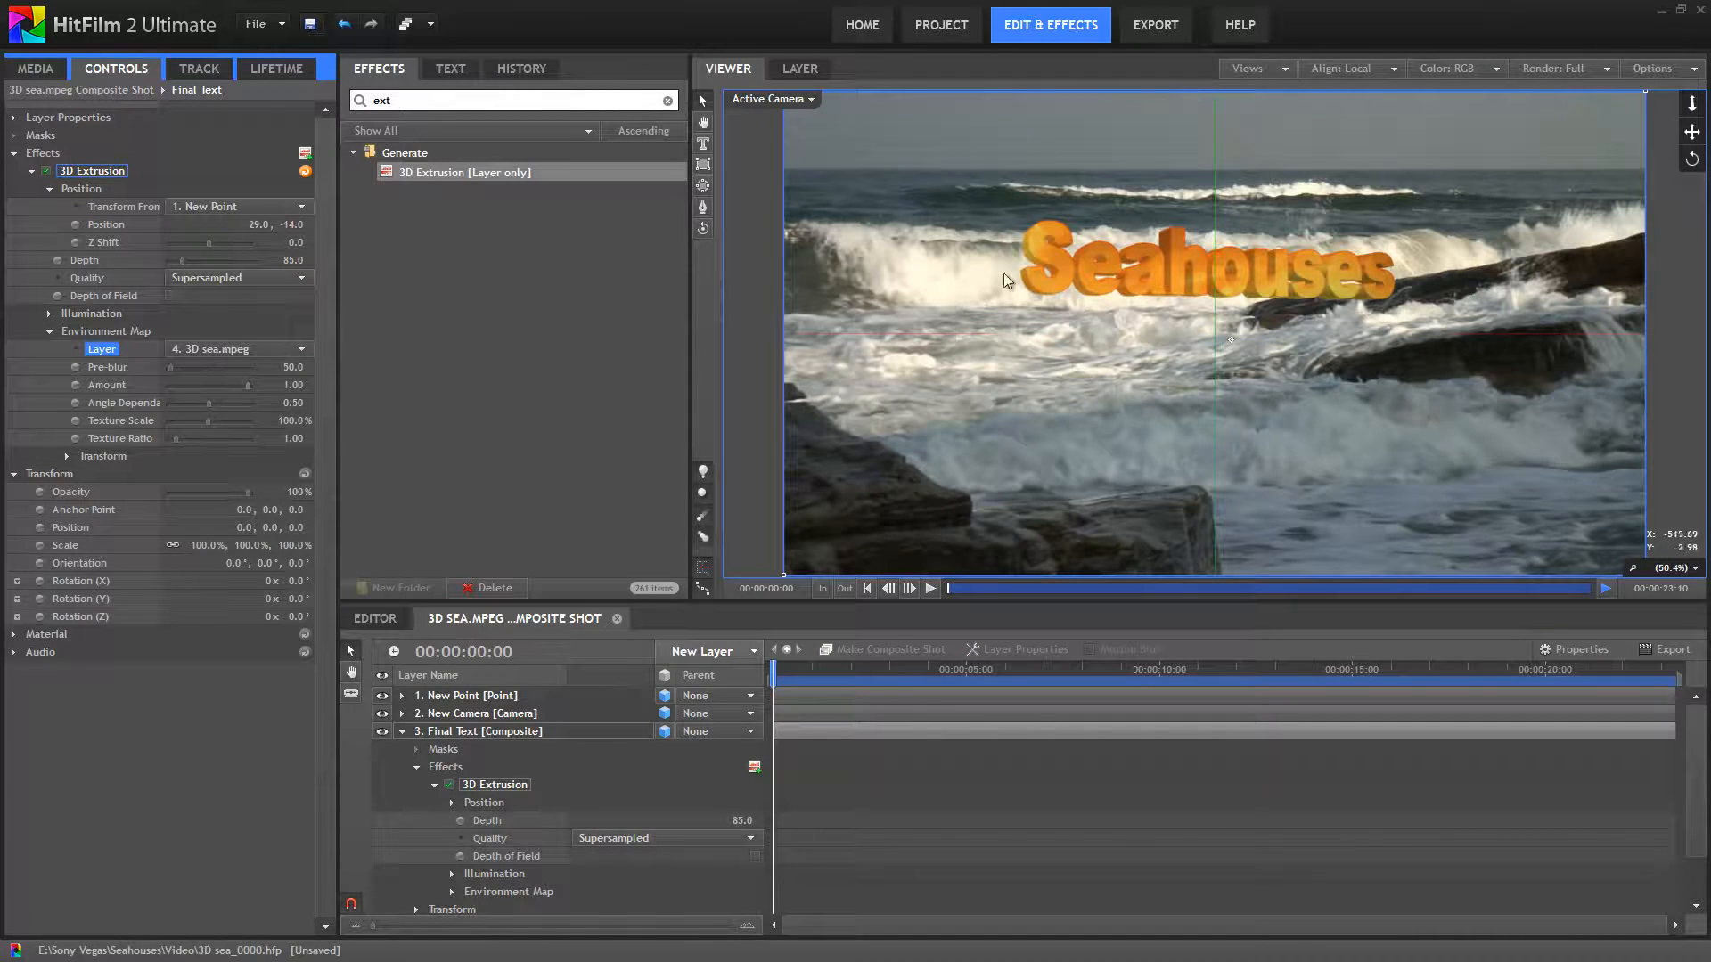
left_click_drag(248, 382, 175, 378)
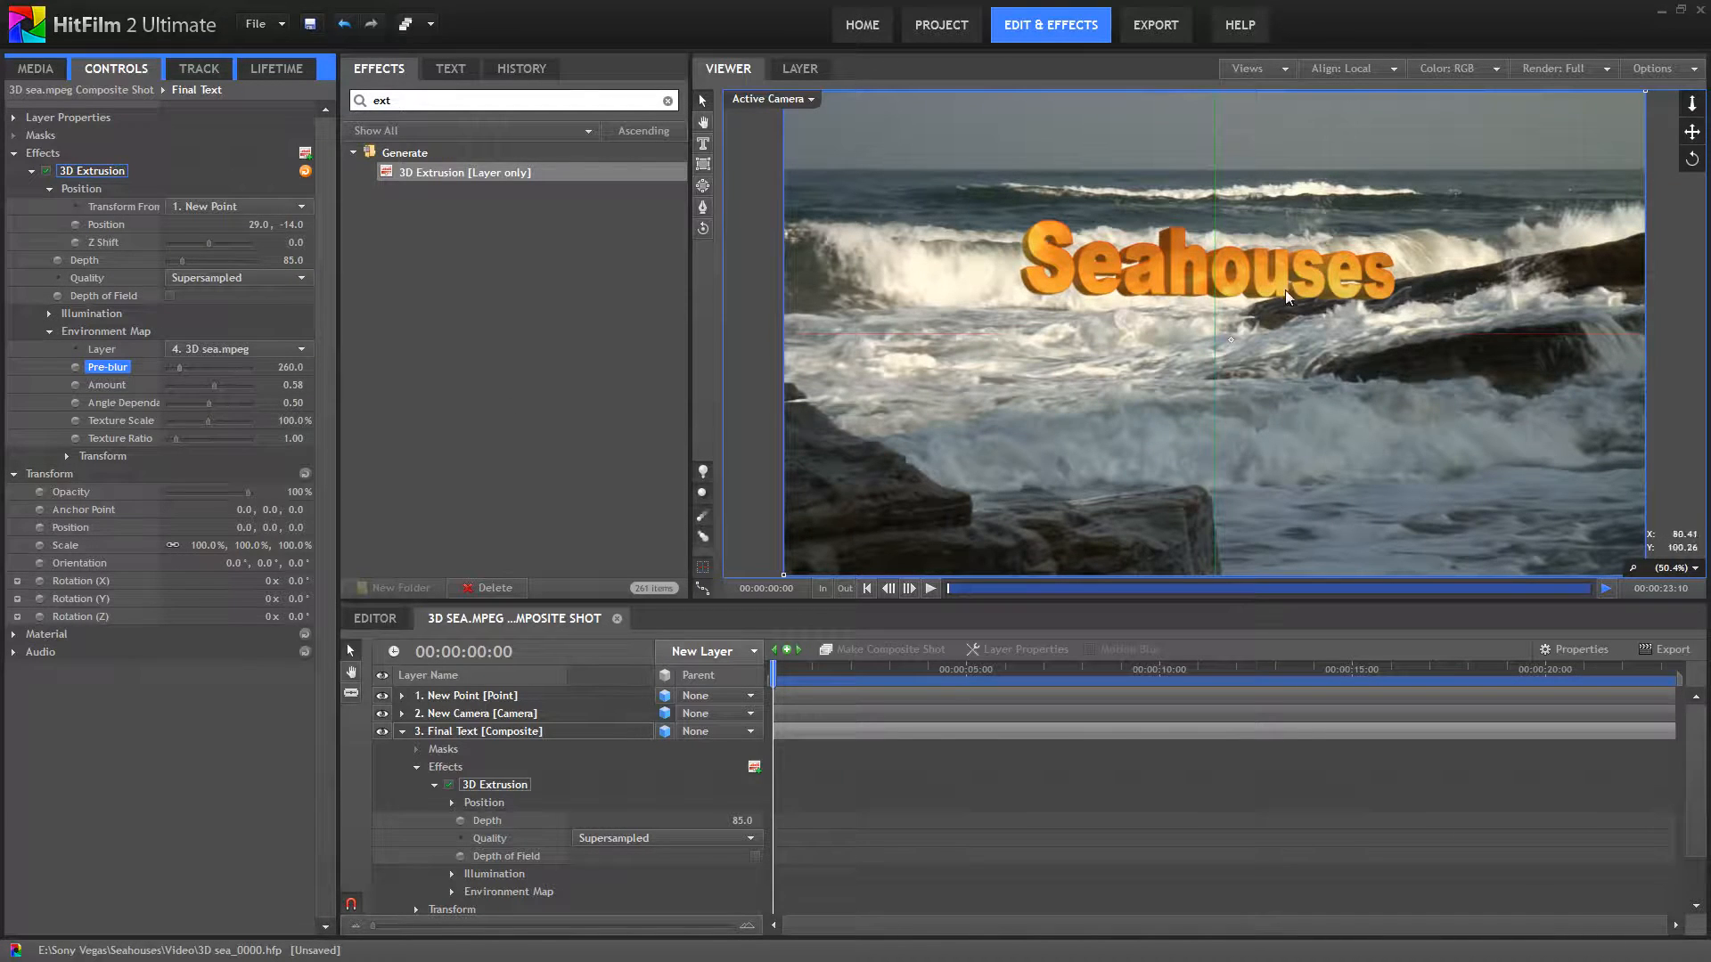
left_click(48, 330)
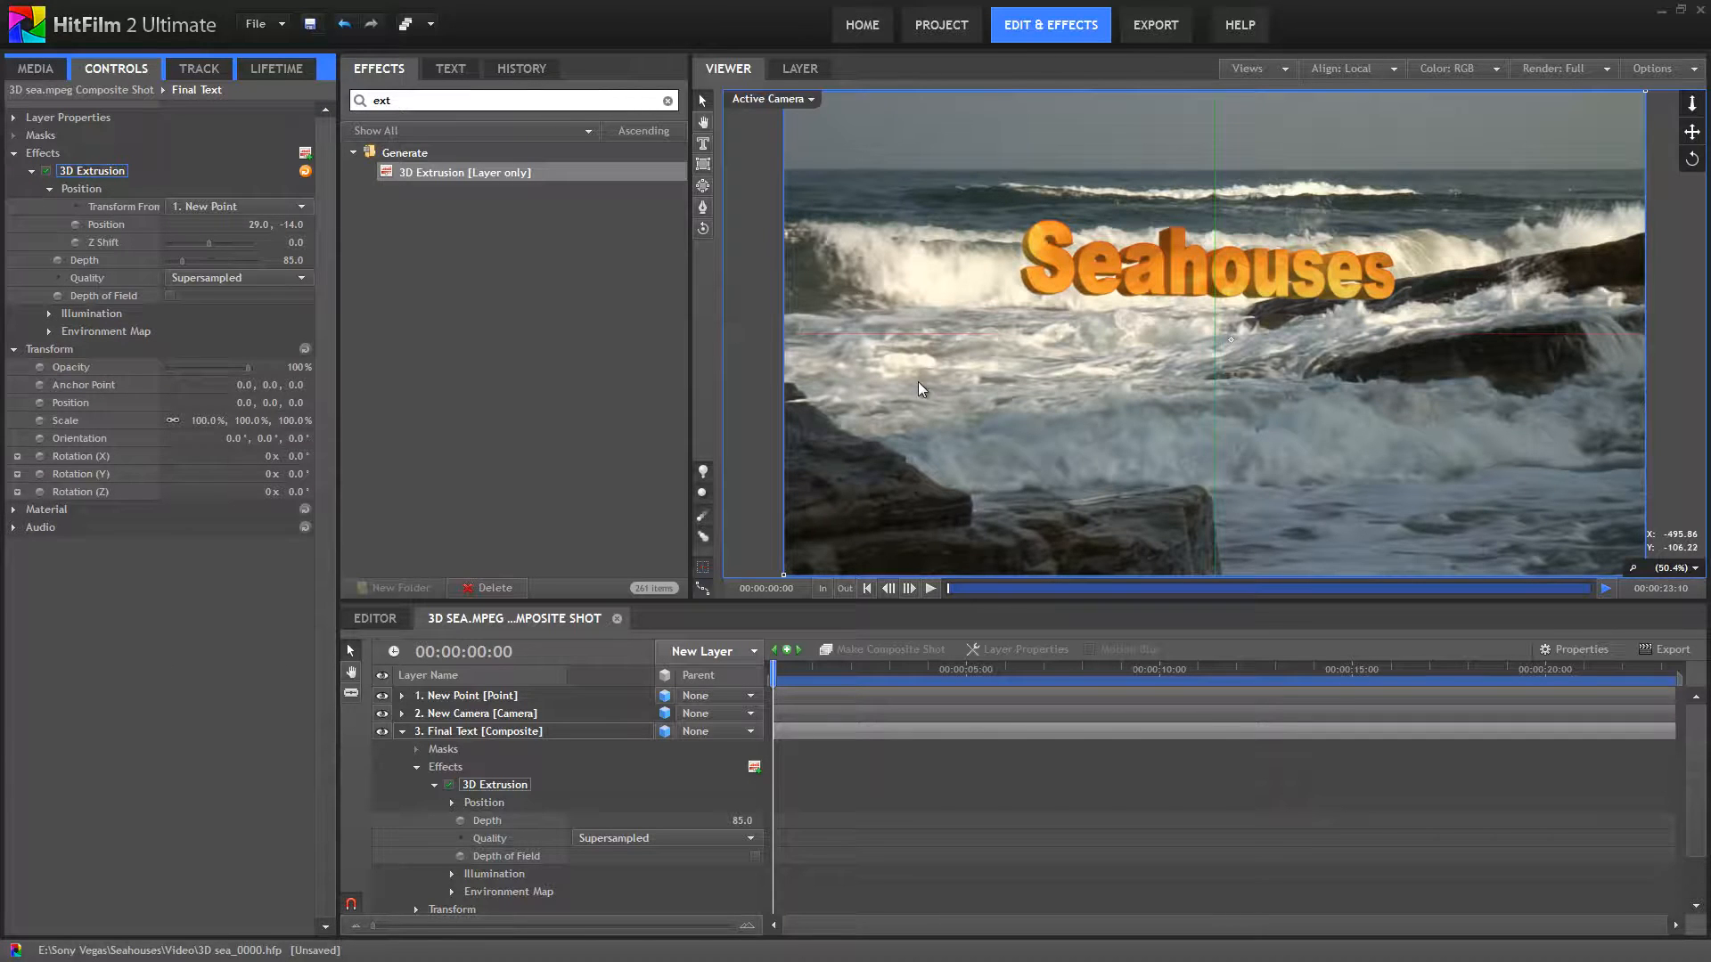
- Show the 3D Extrusion's Illumination settings, add a new Light layer to the composite shot, and show its Light properties
left_click(48, 313)
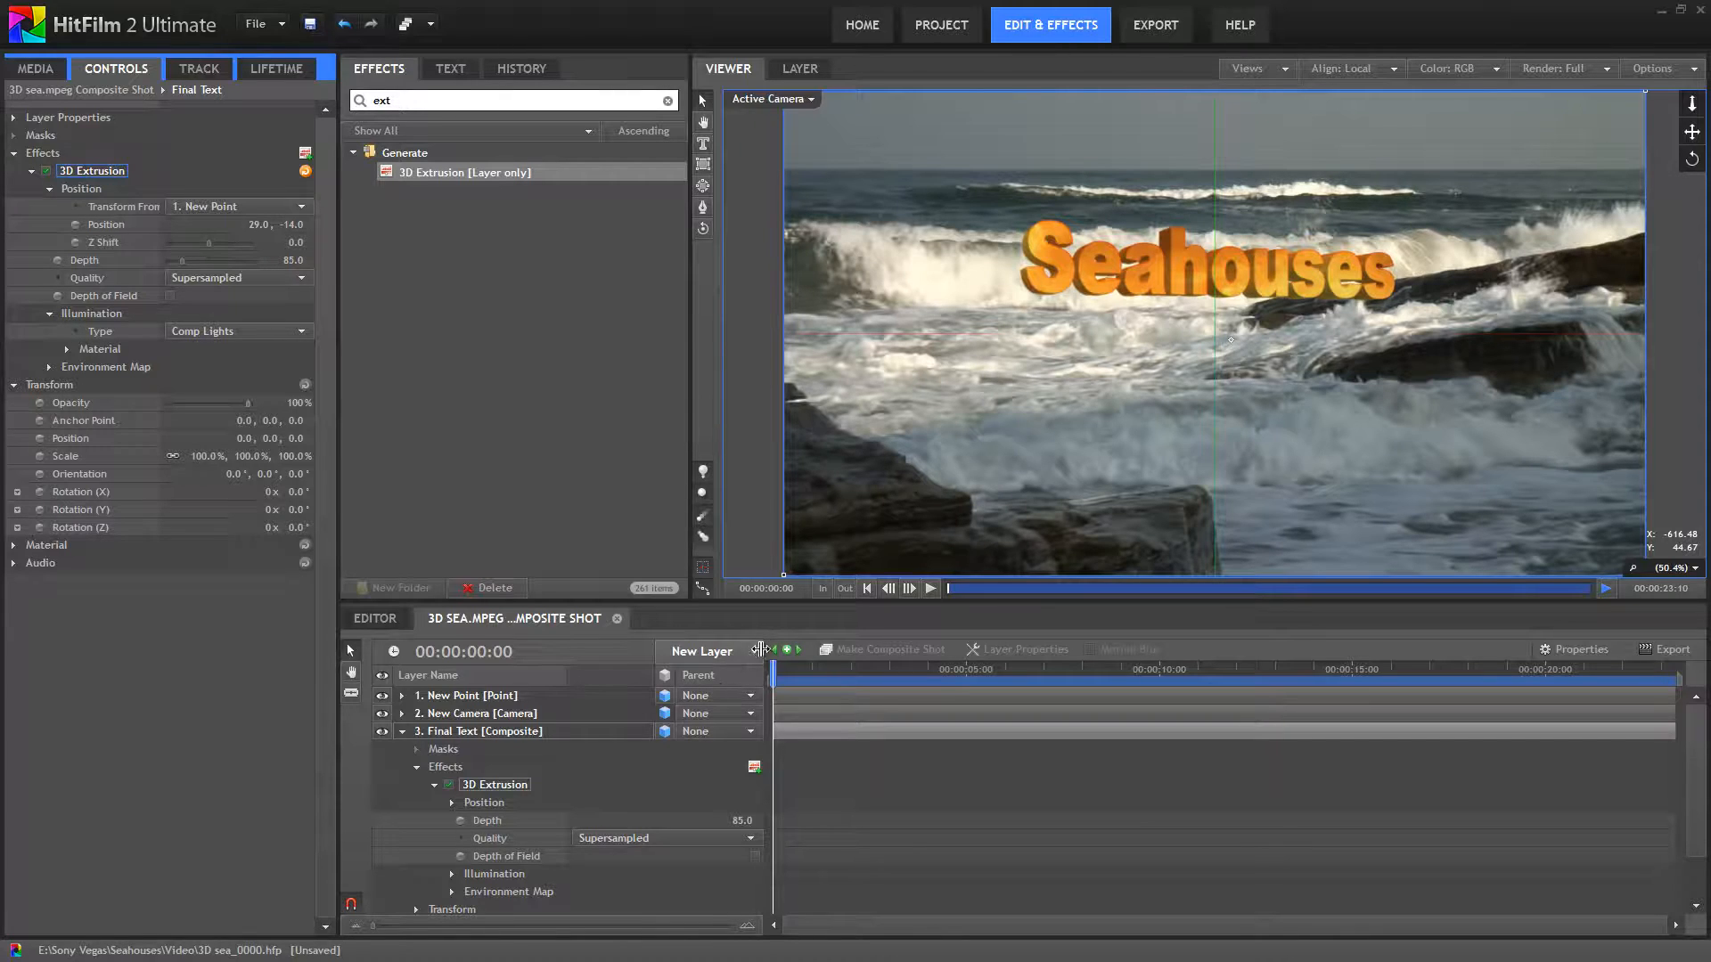
left_click(753, 654)
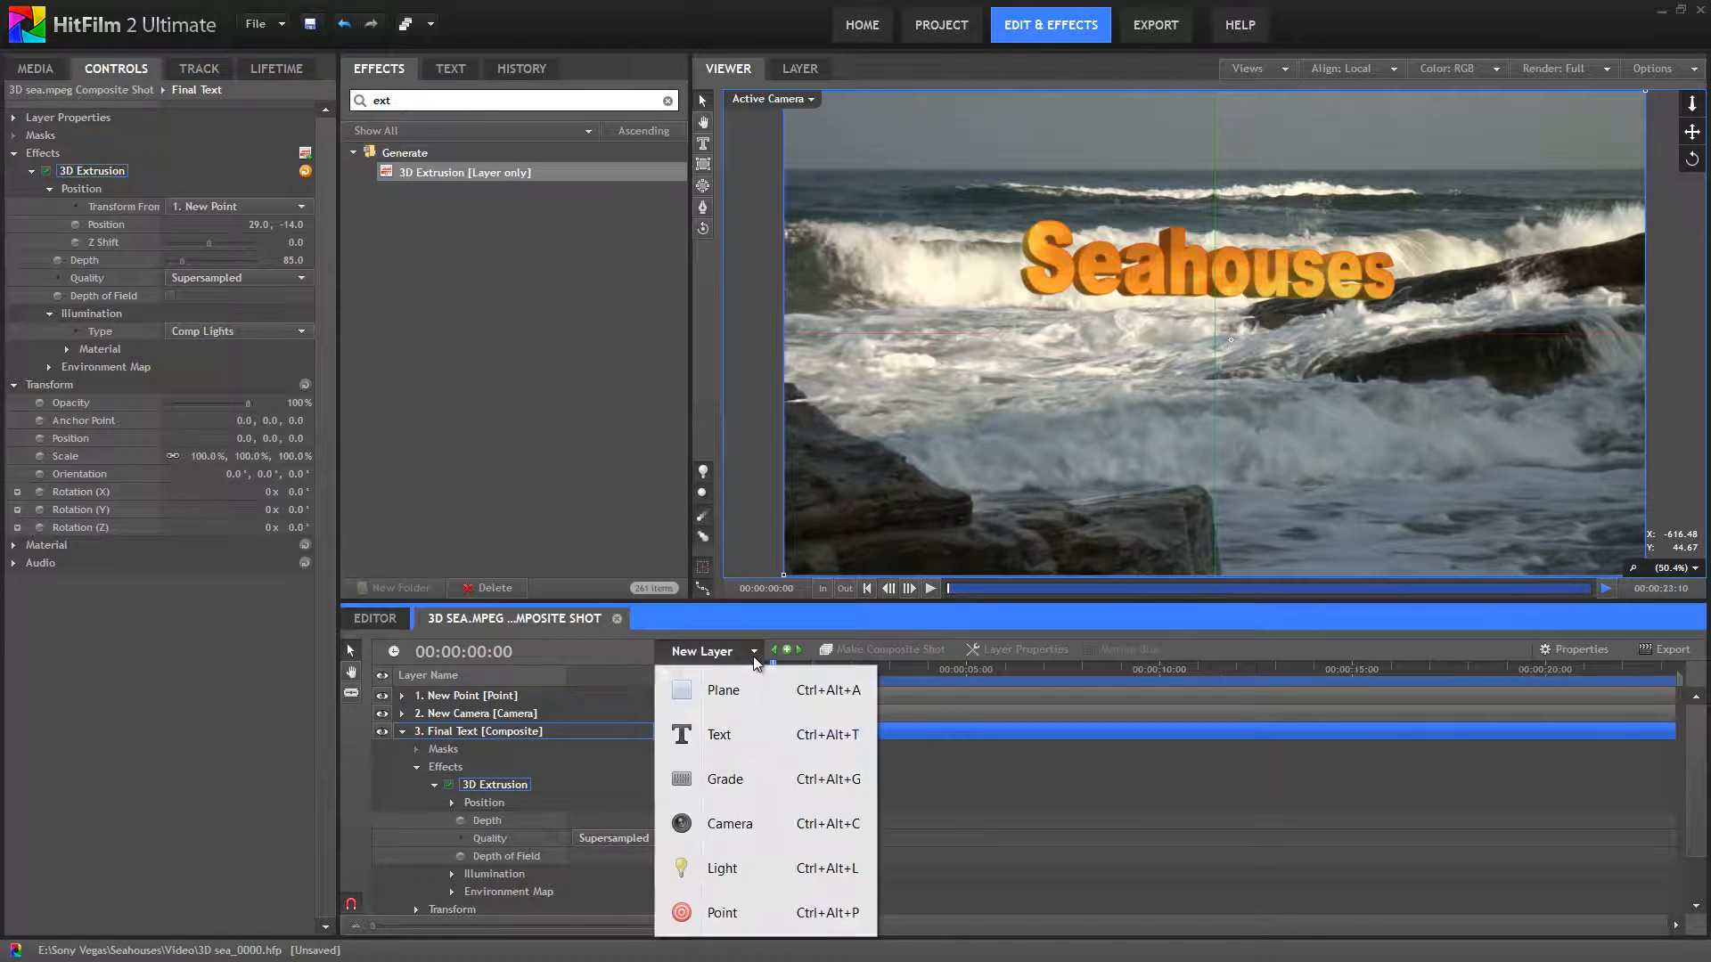
left_click(740, 872)
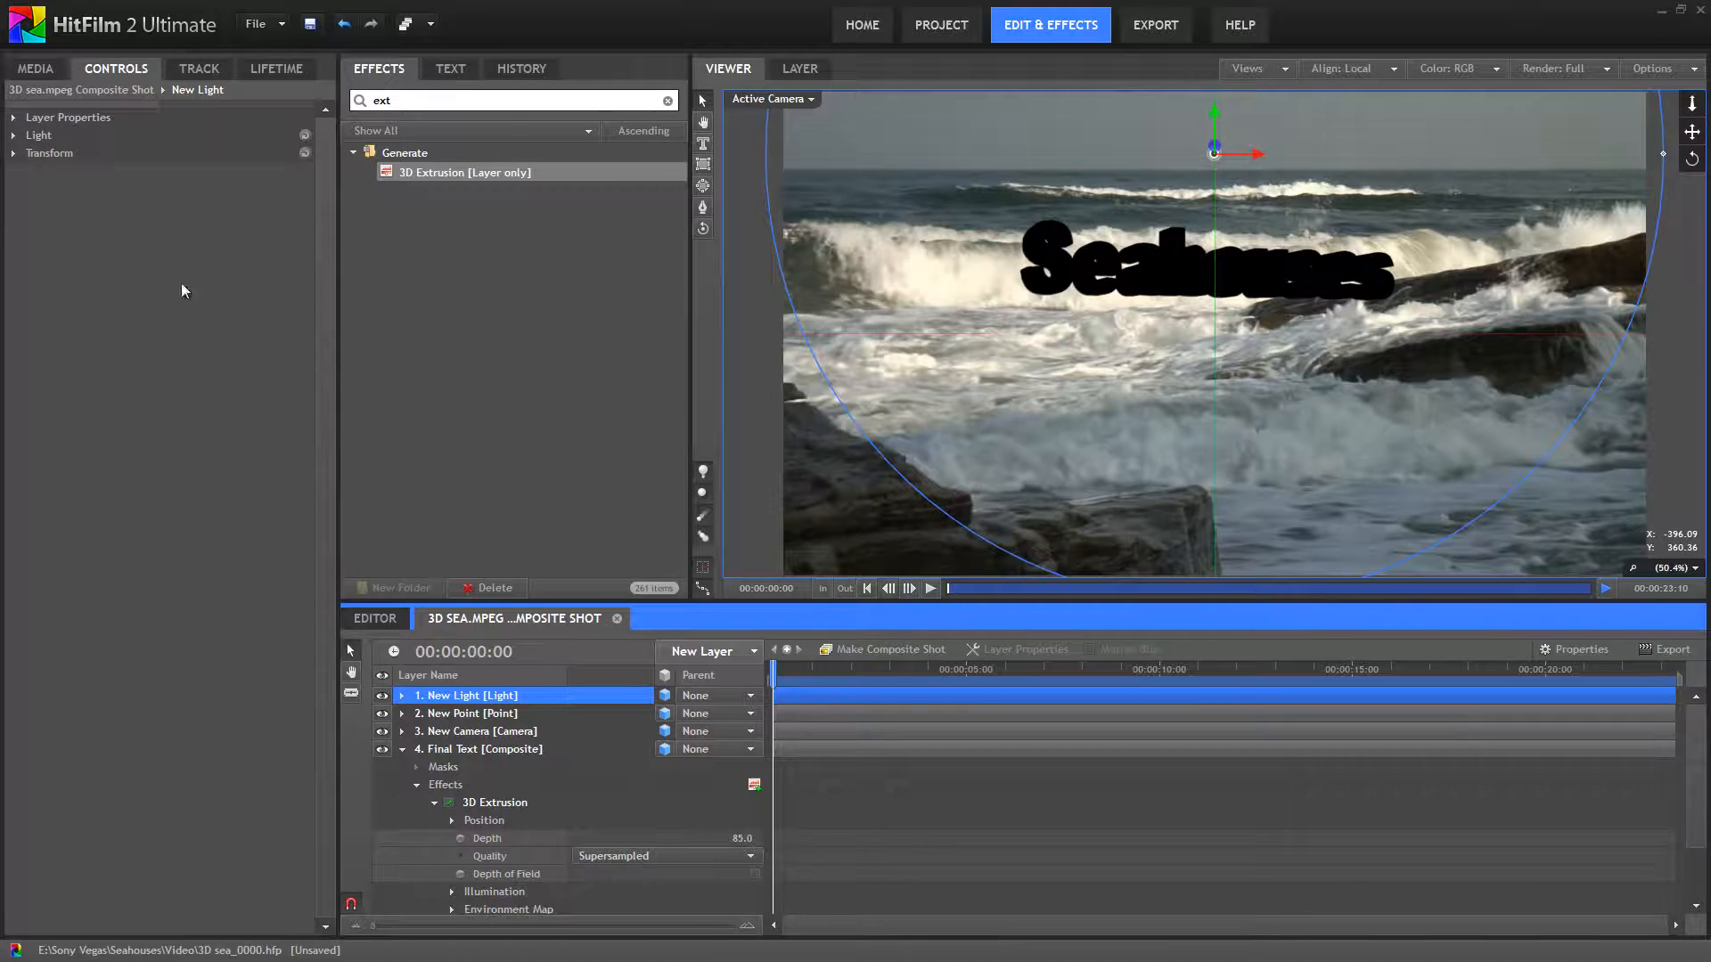
left_click(21, 139)
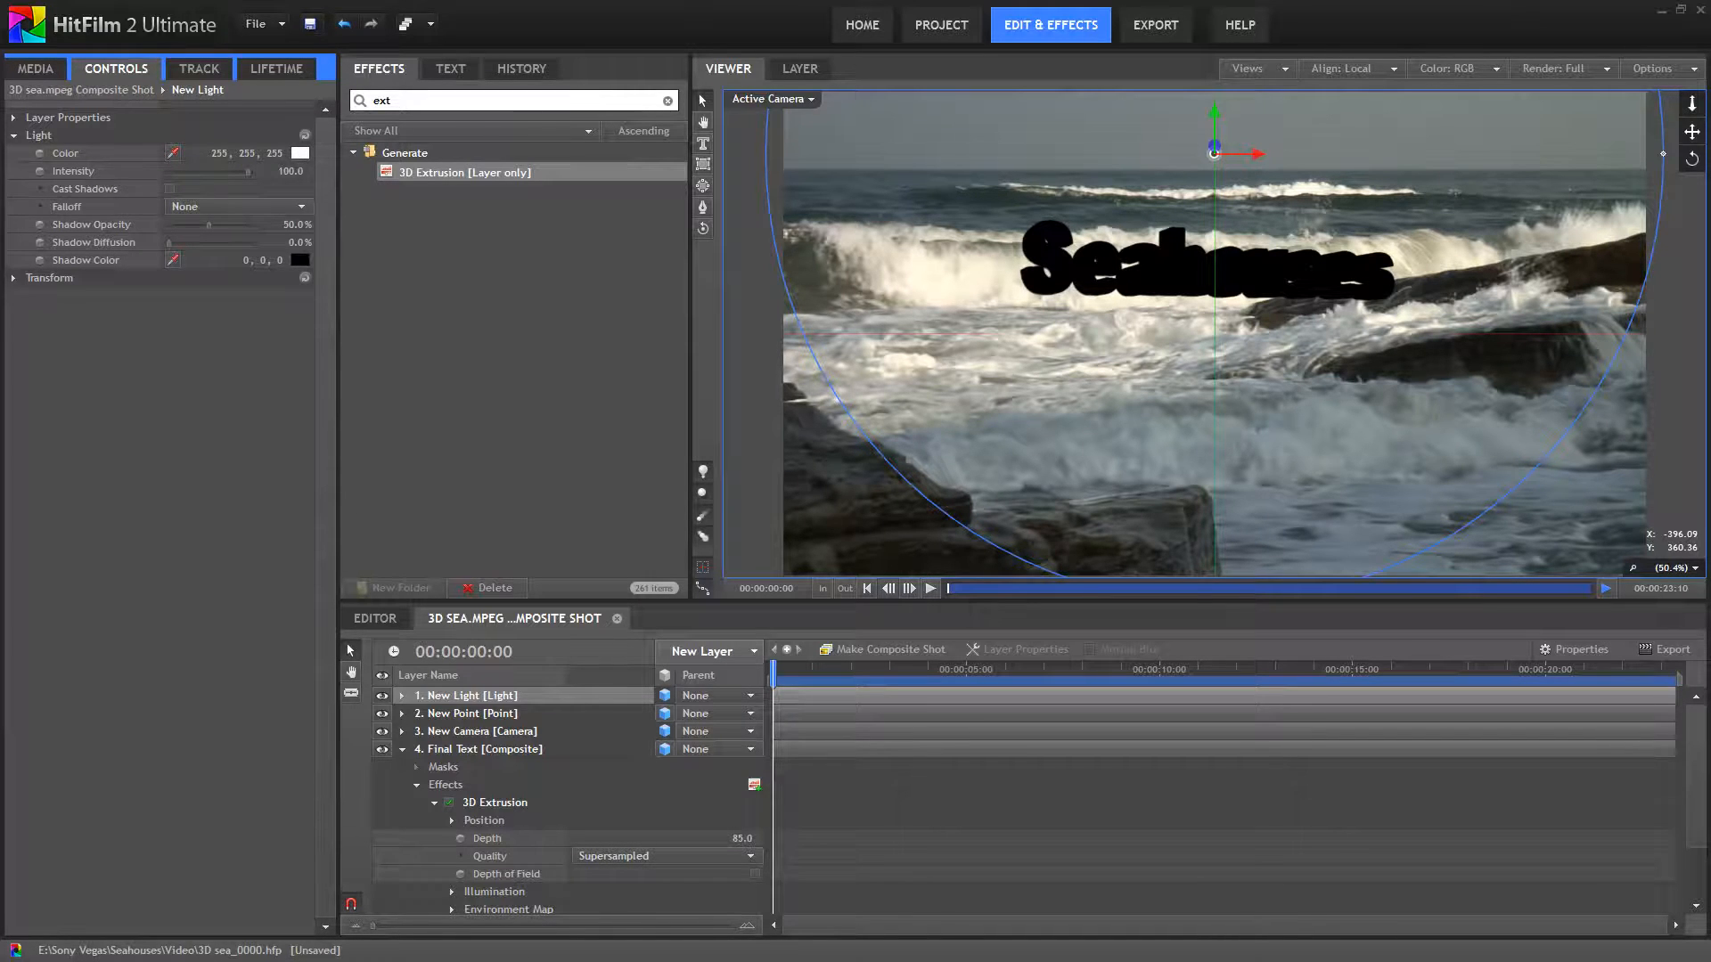
- Set the Final Text extrusion's Illumination Type to Selected Lights and assign New Light as Light 1
left_click(460, 752)
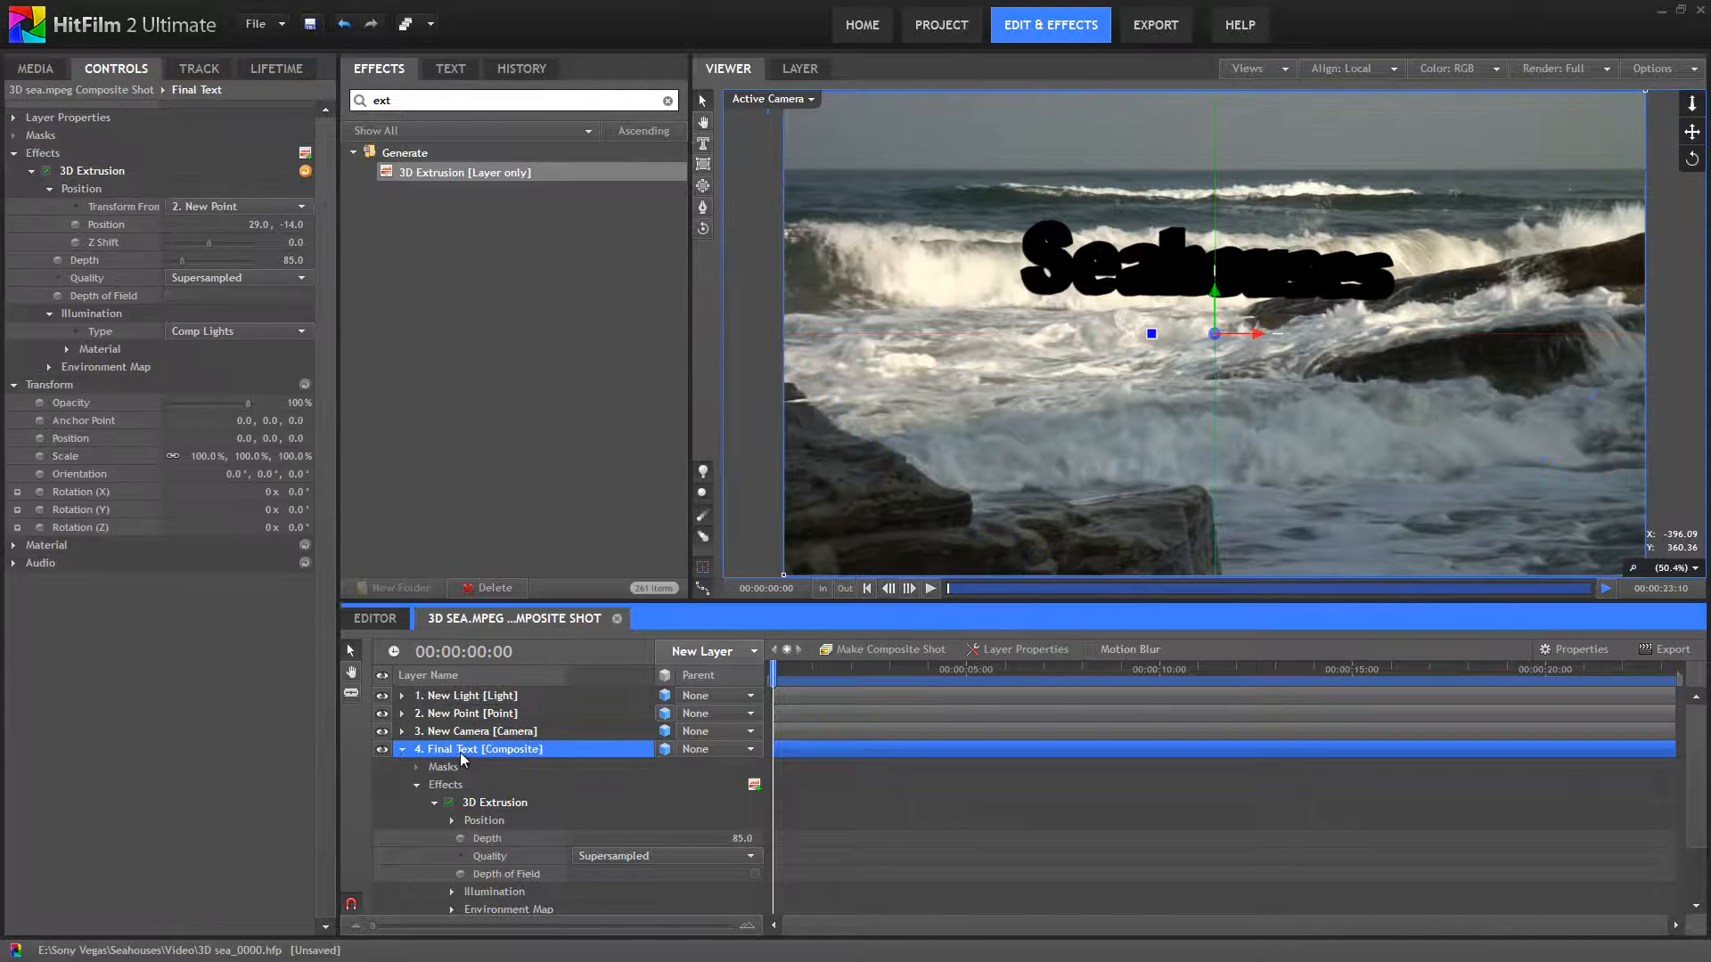
left_click(212, 332)
left_click(205, 370)
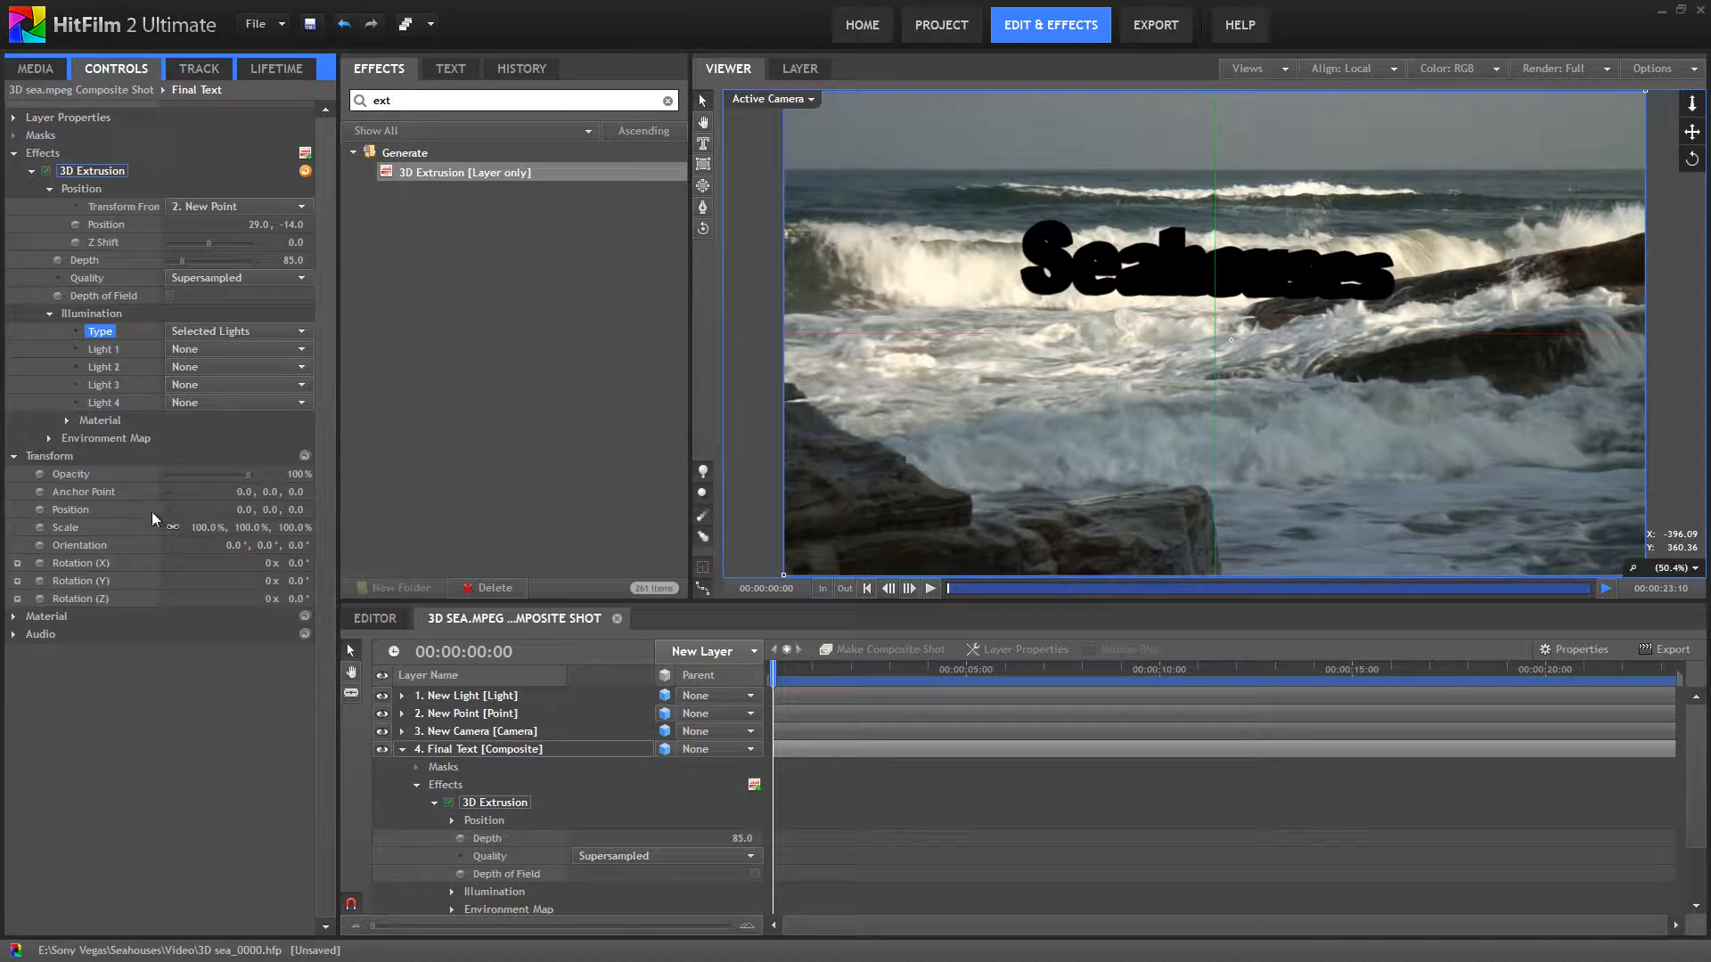
left_click(217, 349)
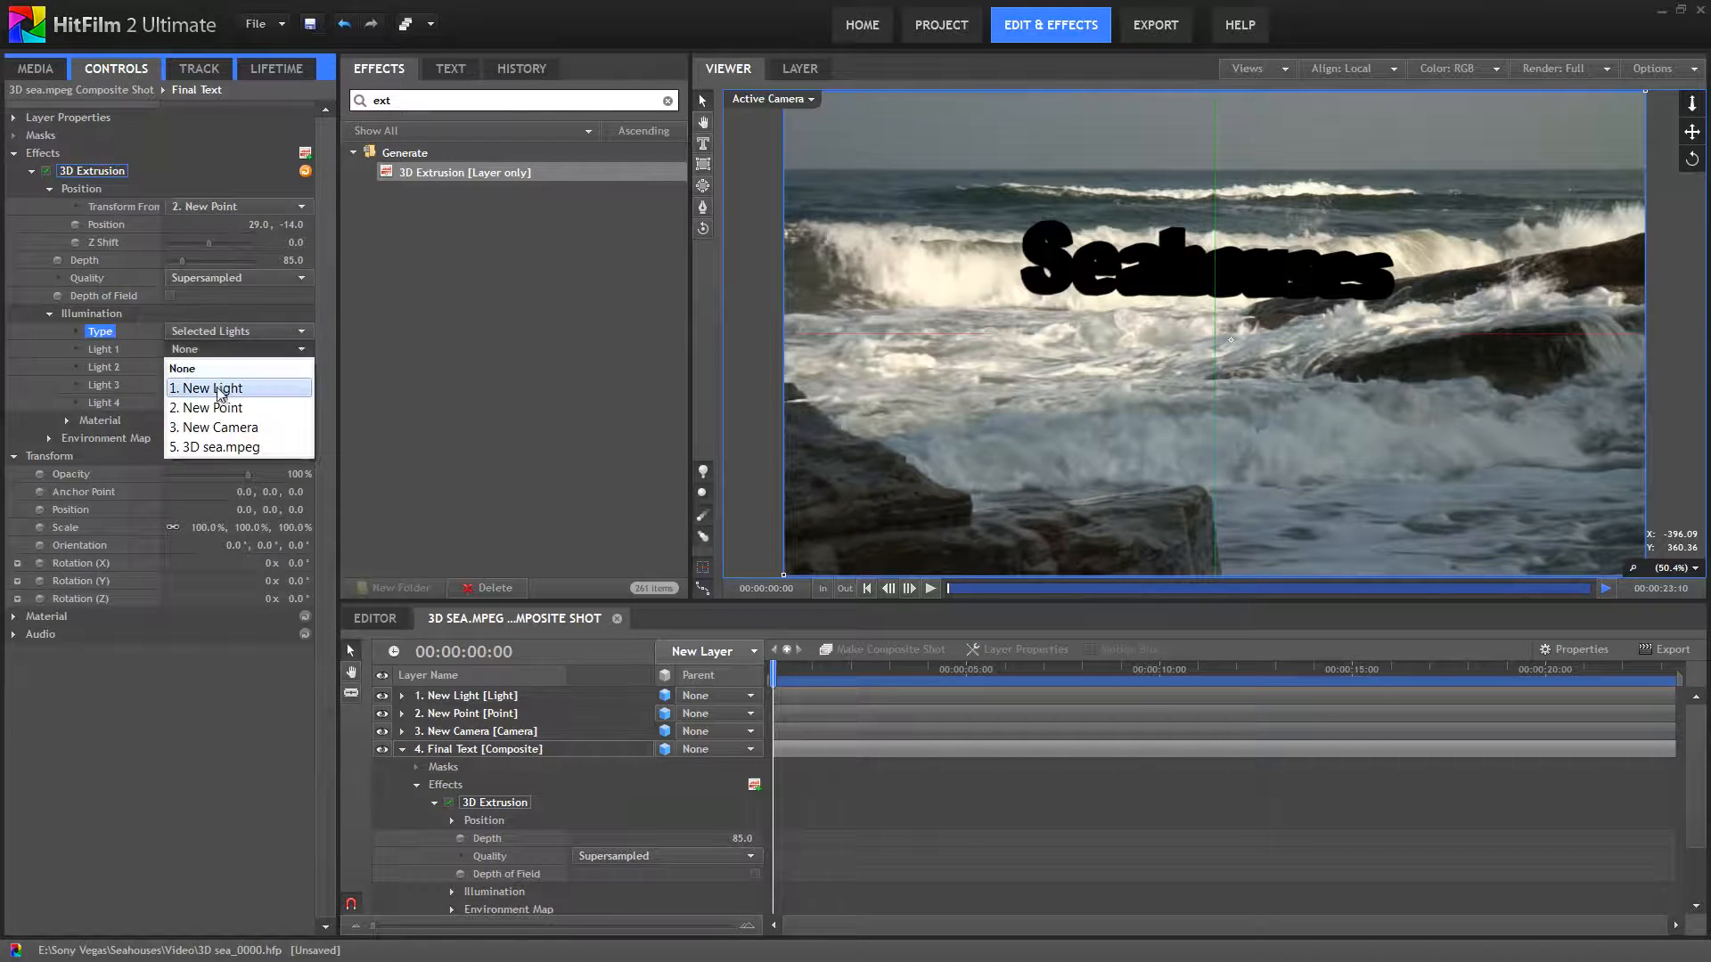
left_click(218, 396)
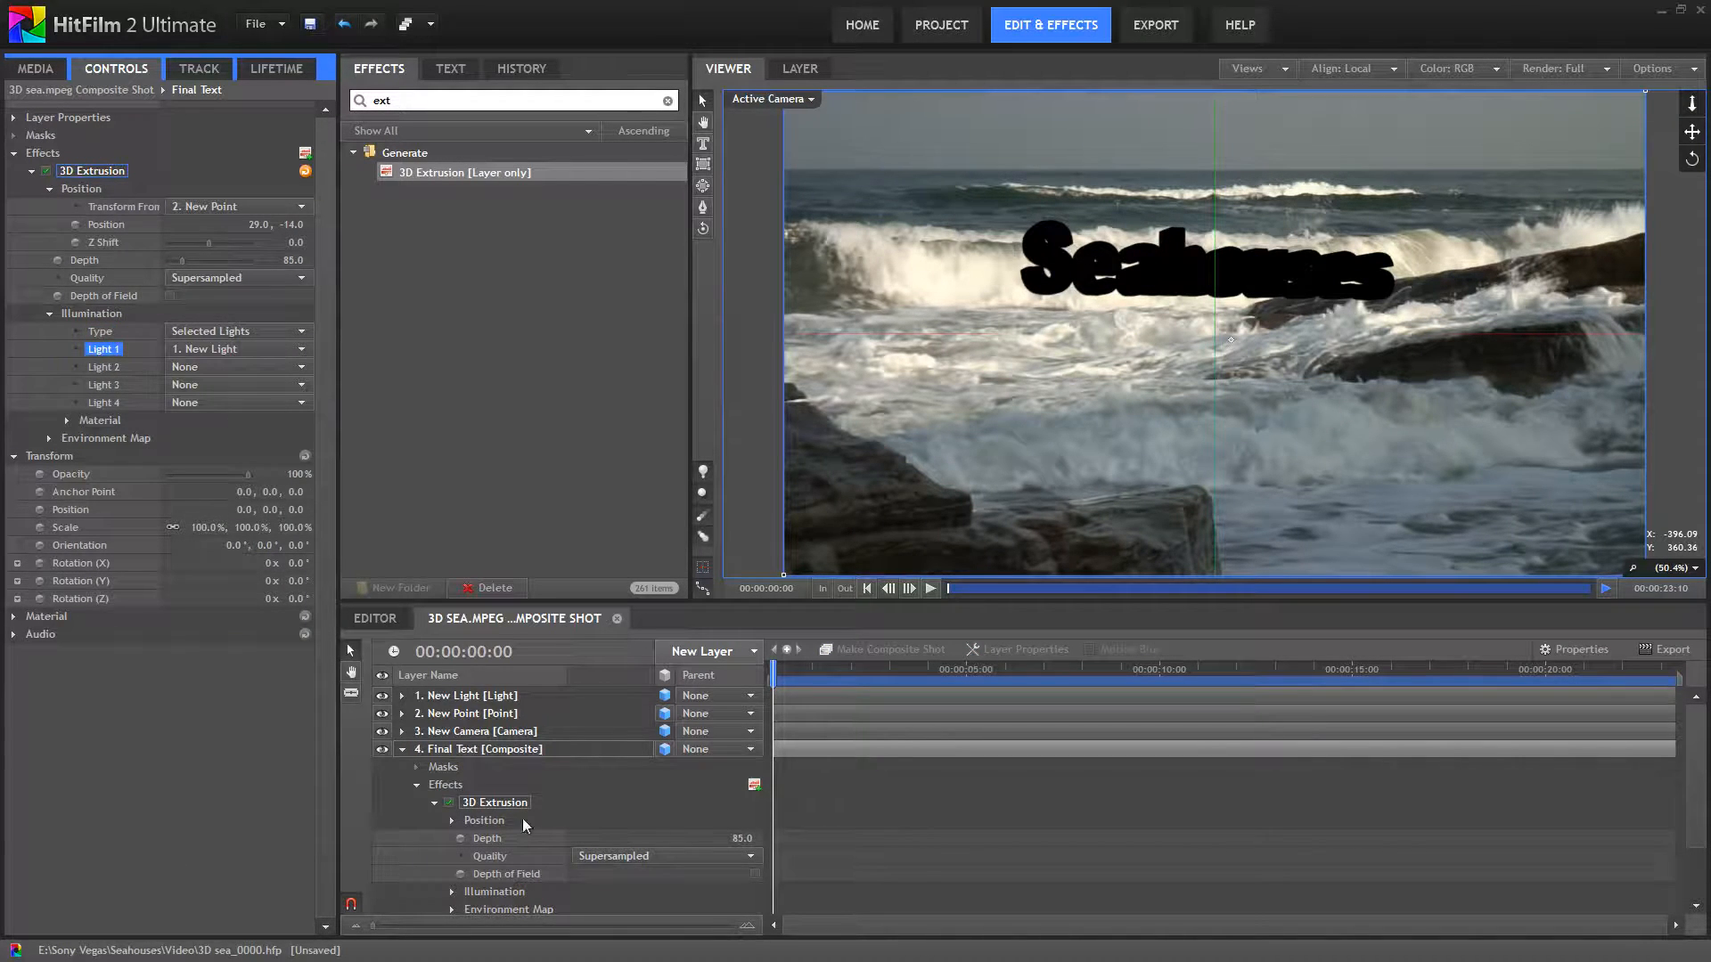
- Set New Light's position to 0.0, 400.0, 245.0 so that it lights the front of the extruded title
left_click(453, 697)
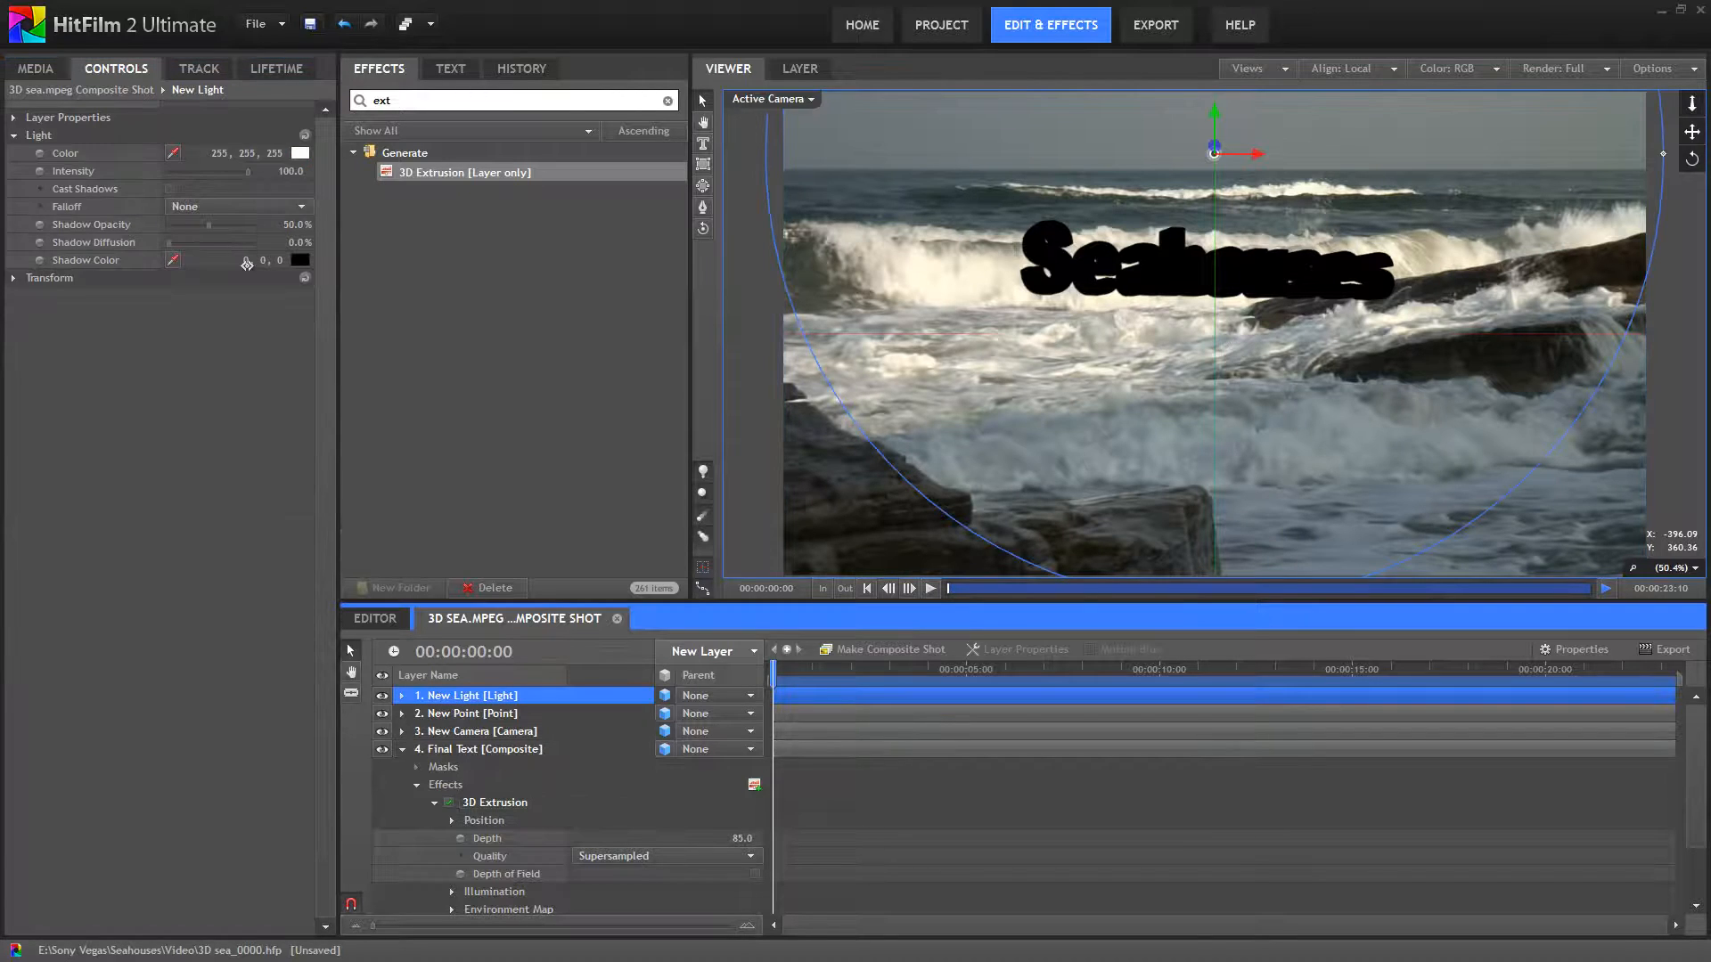
left_click(246, 173)
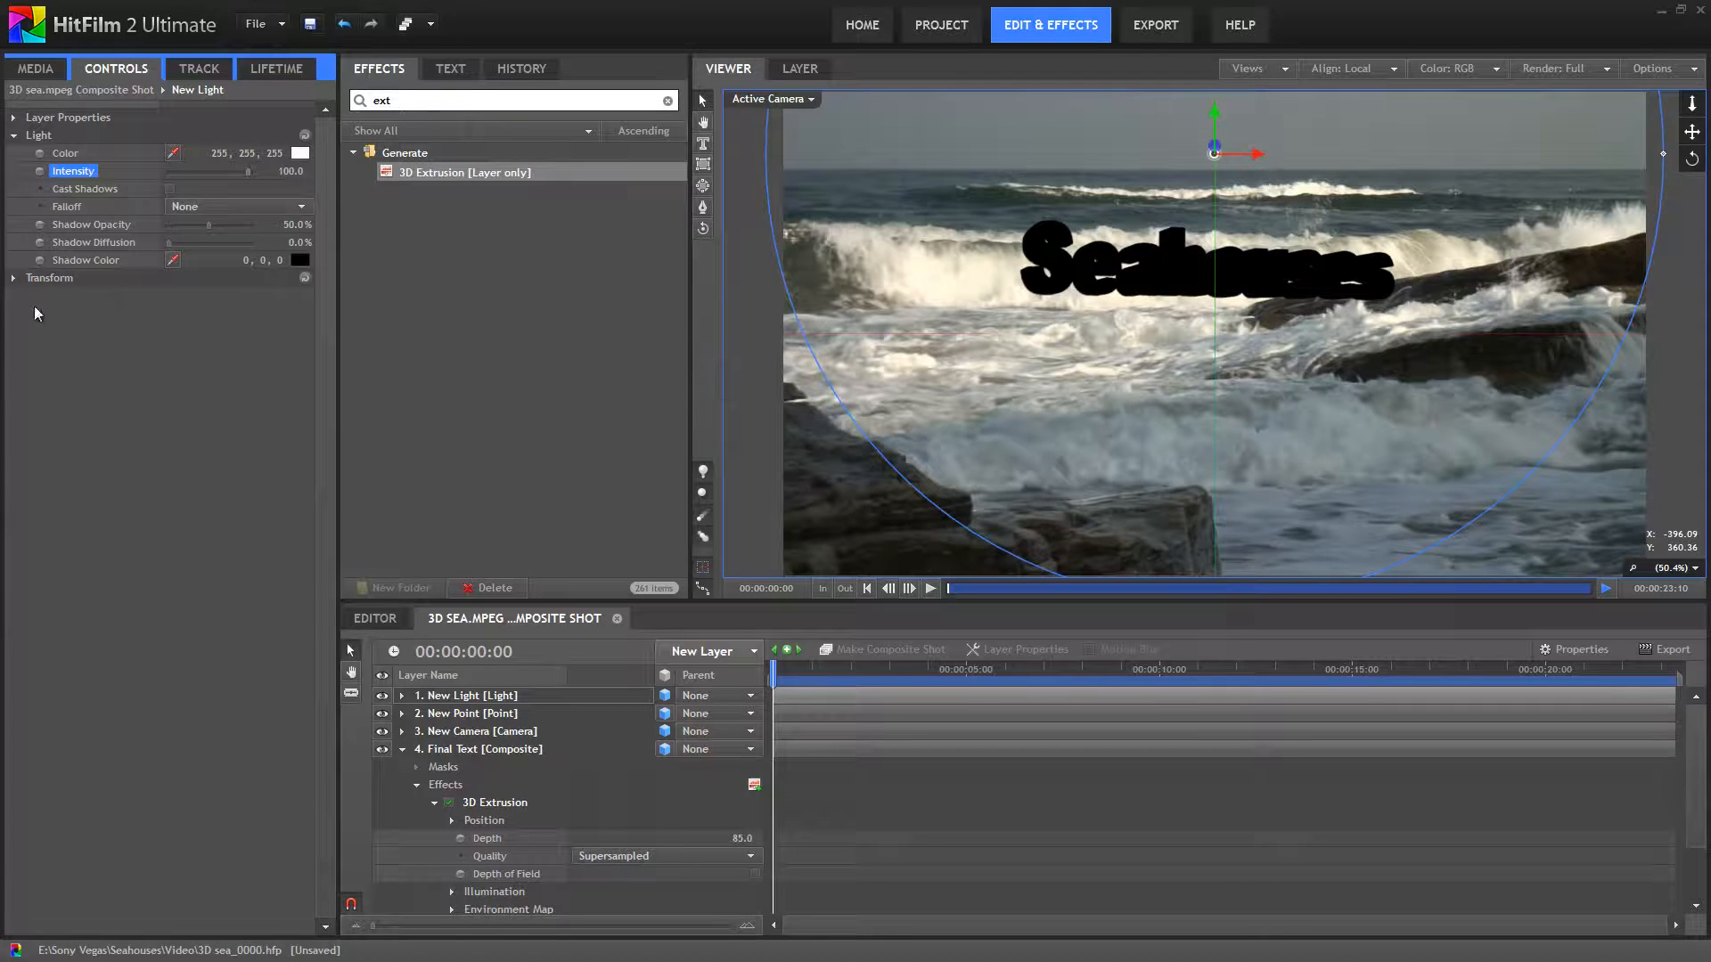
left_click(12, 279)
left_click_drag(295, 298, 554, 338)
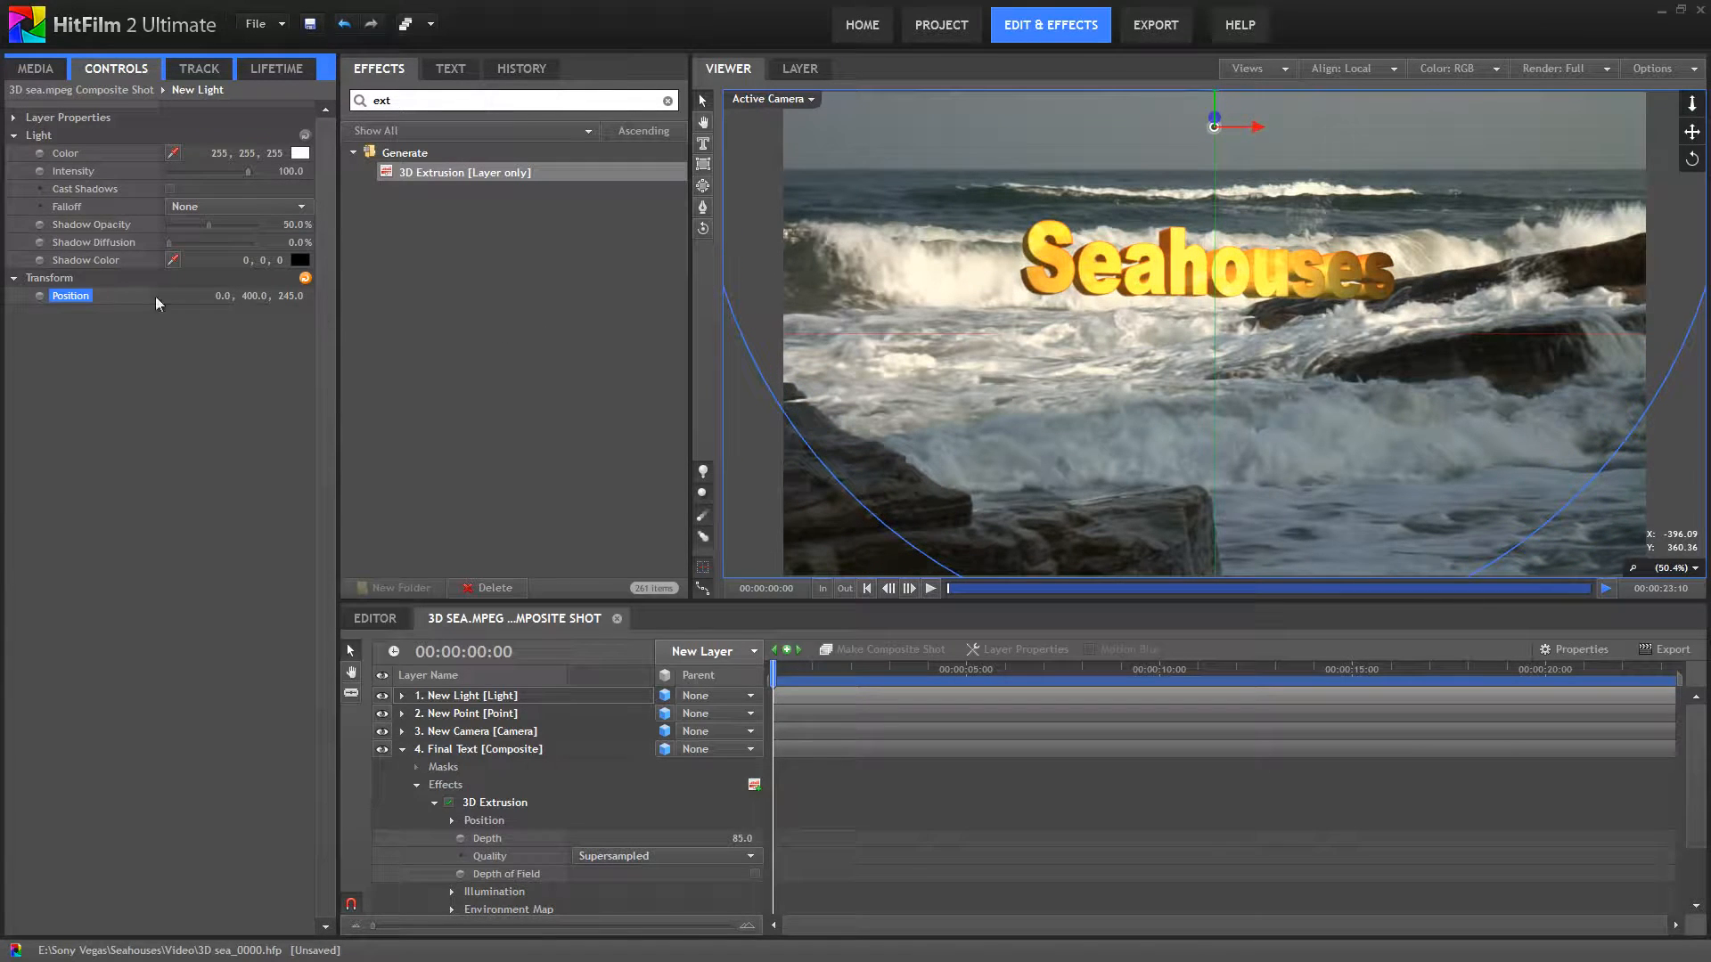
- Try New Light in lime green (170, 255, 0) at an Intensity of 79.0, and return its color to white
left_click(300, 154)
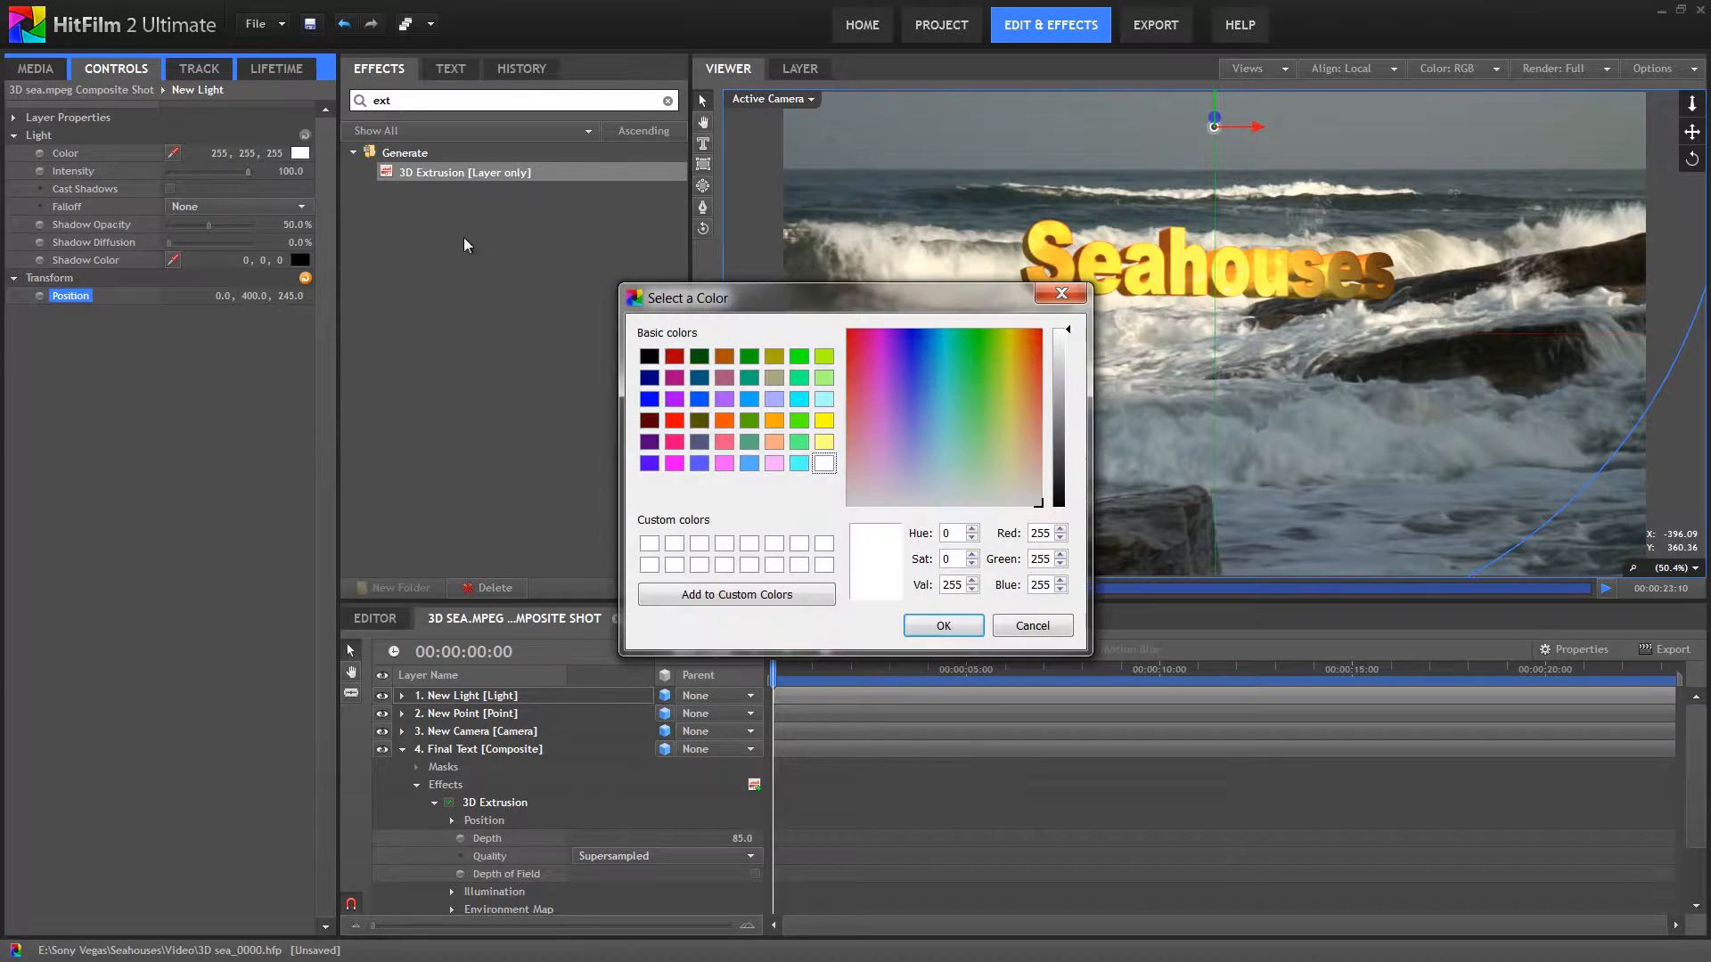
left_click(824, 357)
left_click(958, 628)
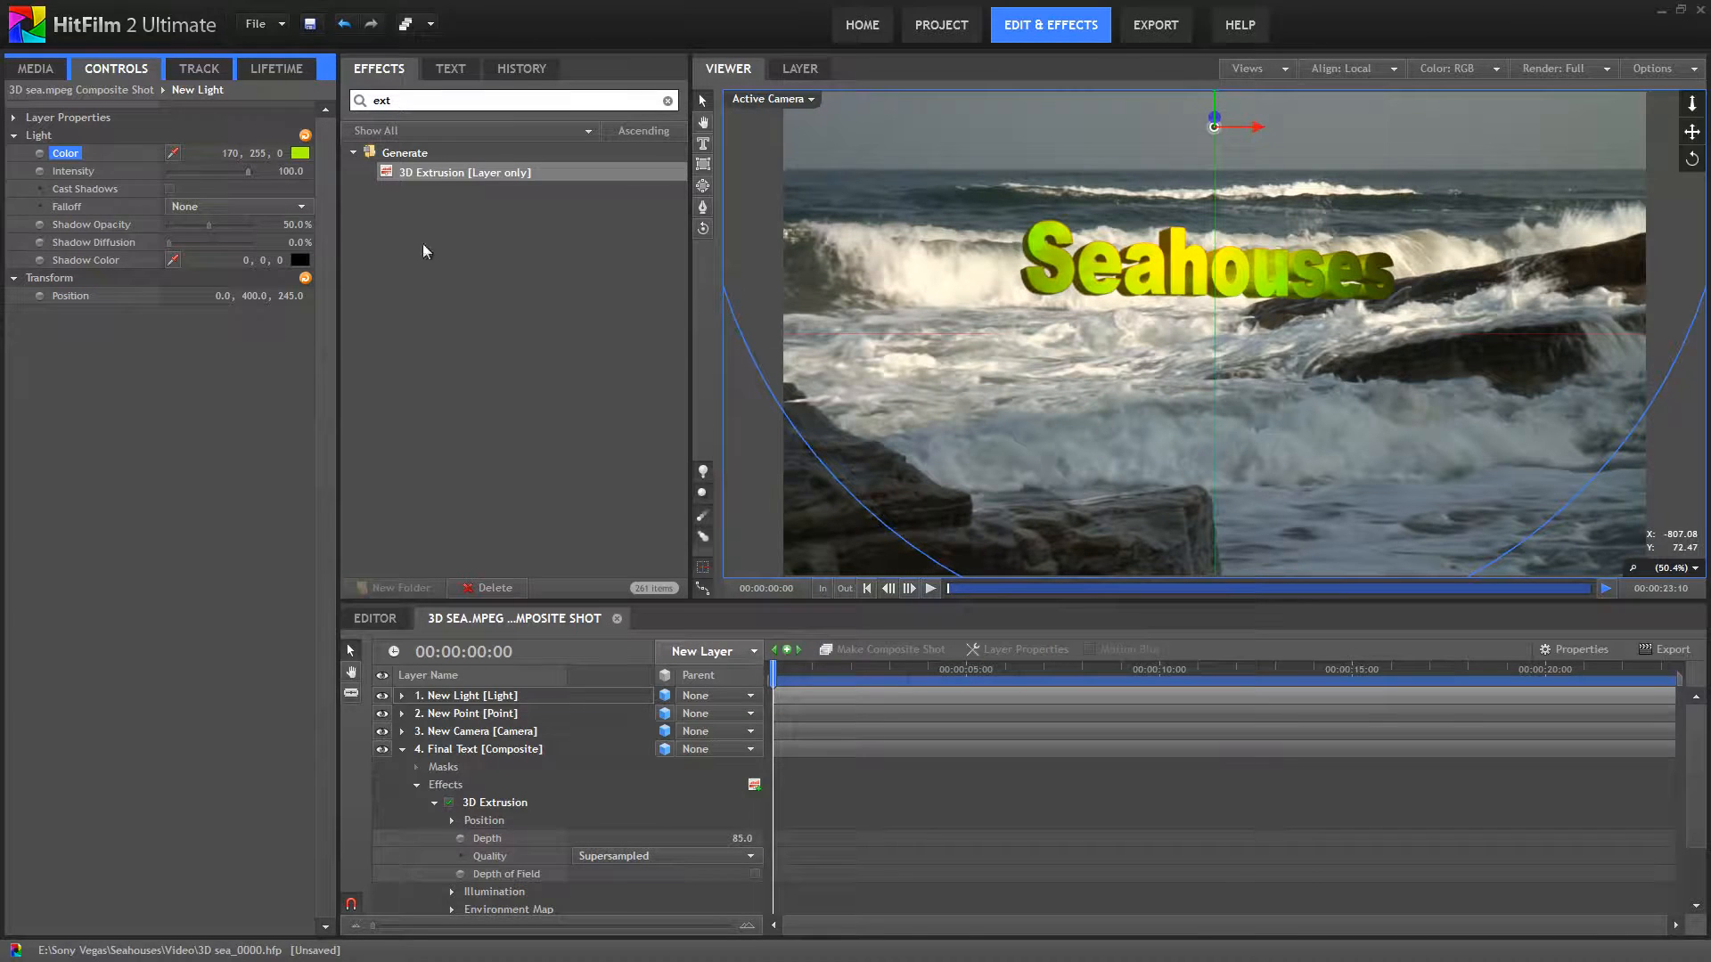
mouse_move(244, 175)
left_mouse_down()
mouse_move(208, 175)
mouse_move(231, 174)
left_mouse_up()
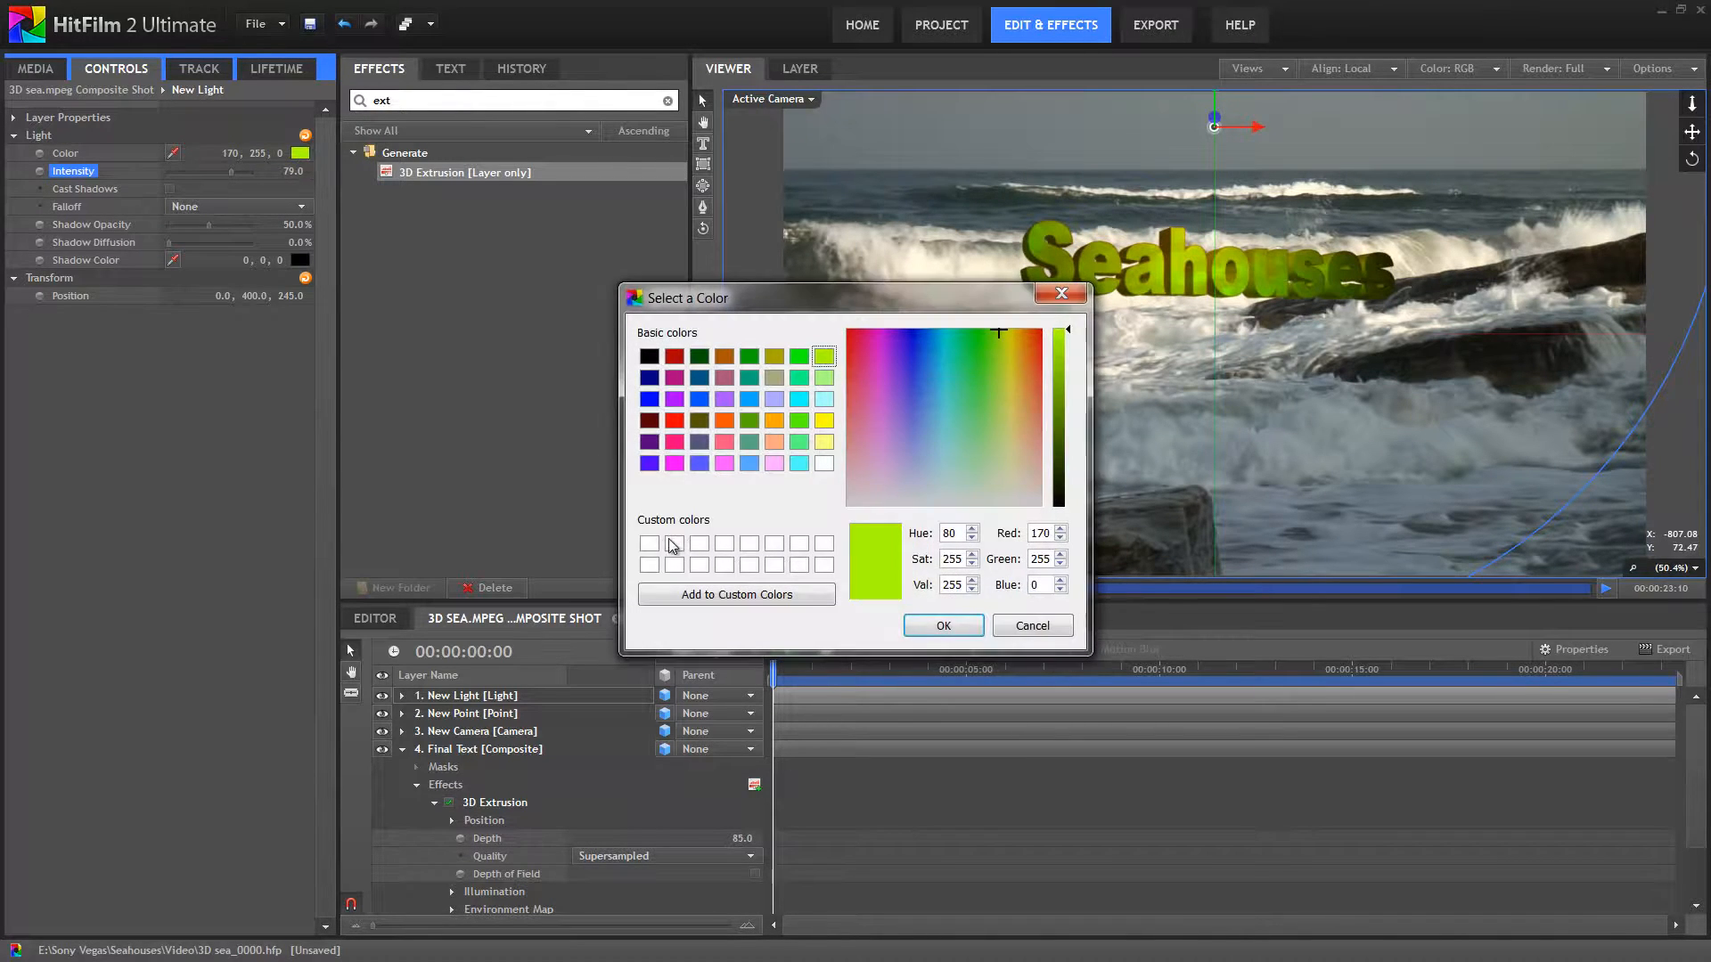
left_click(824, 464)
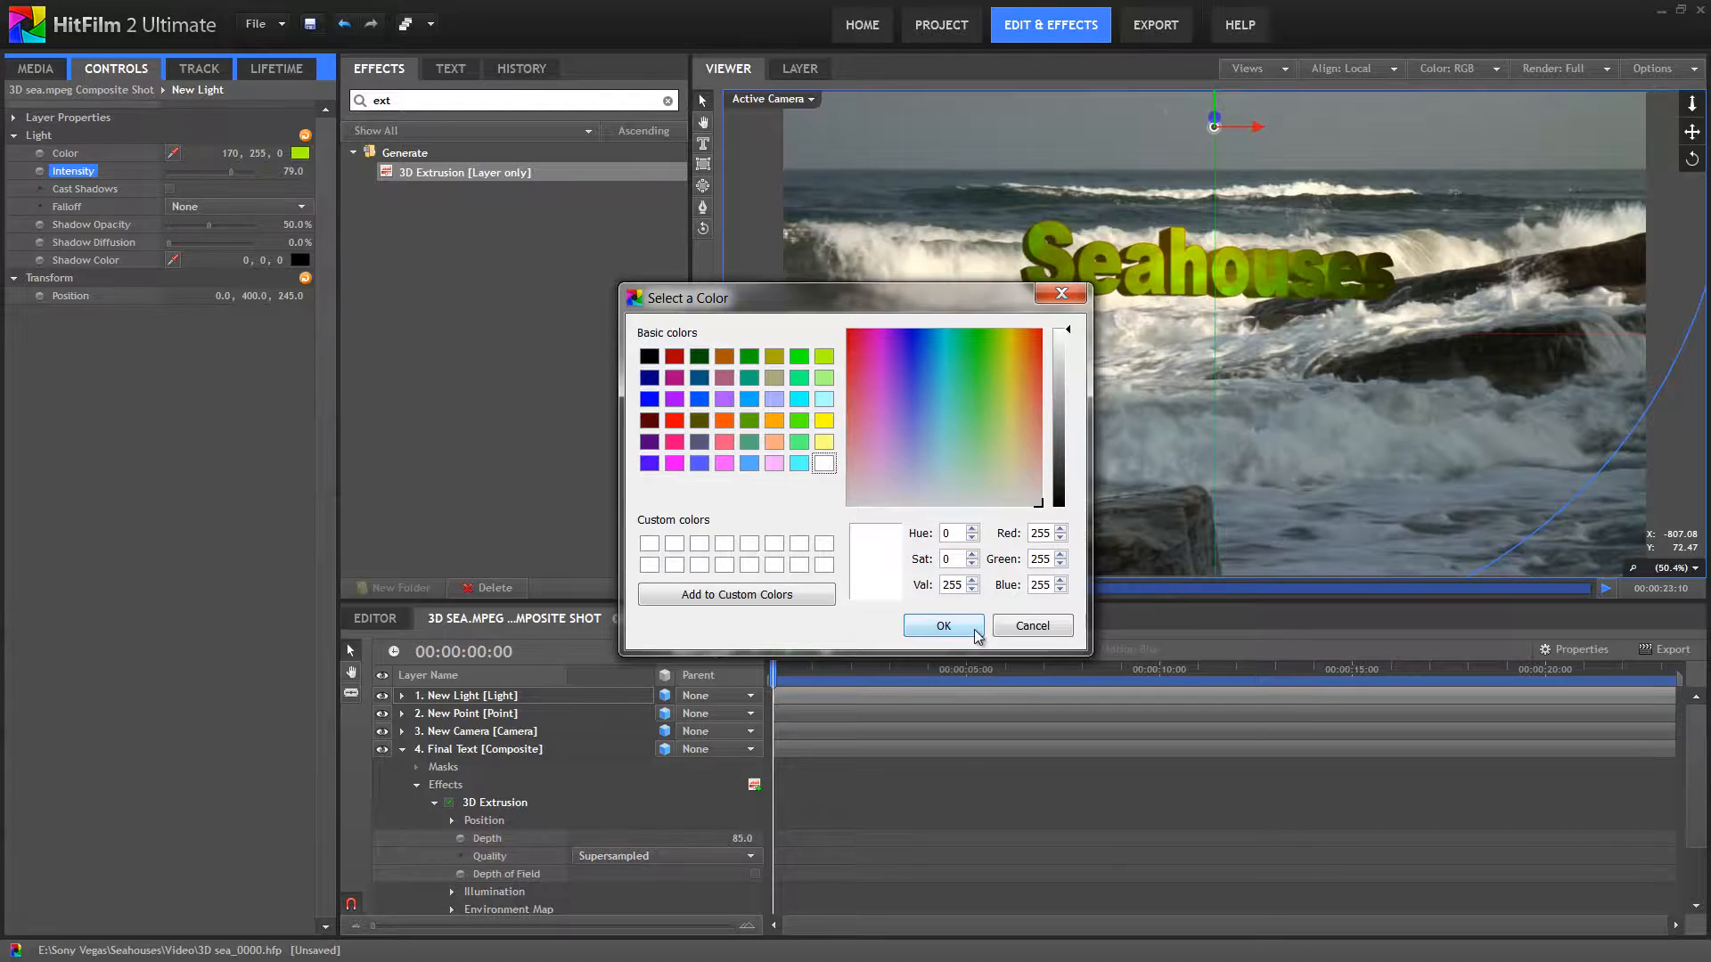
left_click(944, 626)
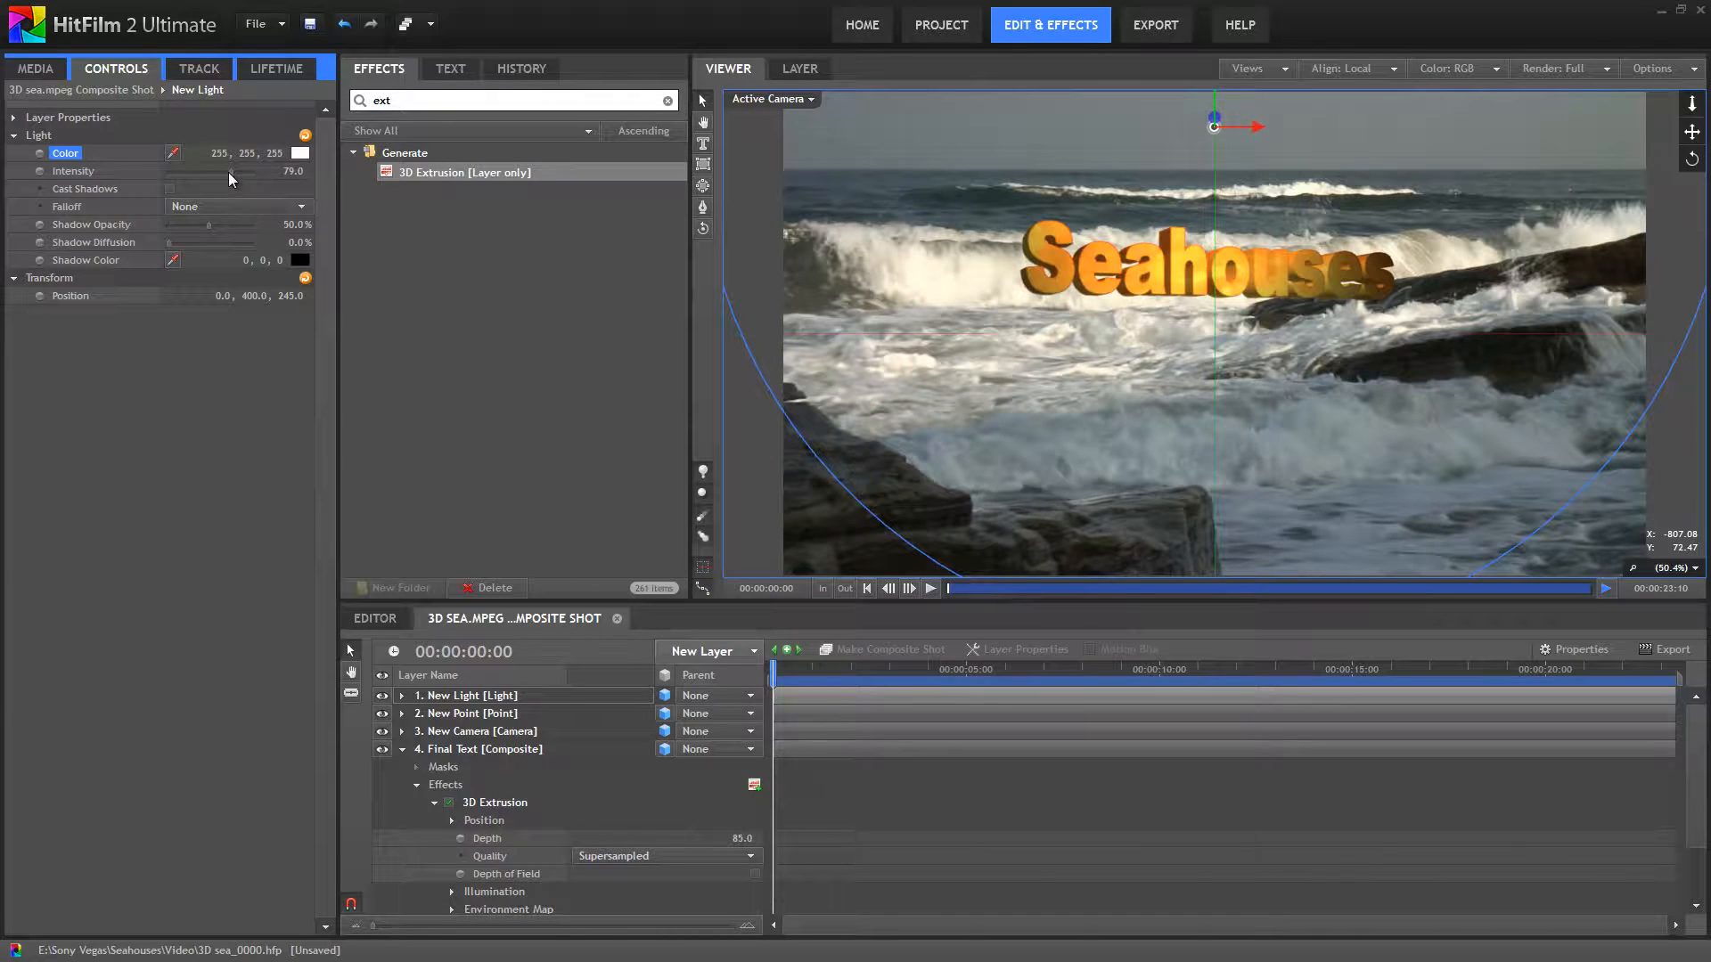
- Set New Light's Intensity to 66.0 and its Z position to 231.0
mouse_move(228, 173)
left_mouse_down()
mouse_move(195, 174)
mouse_move(222, 175)
left_mouse_up()
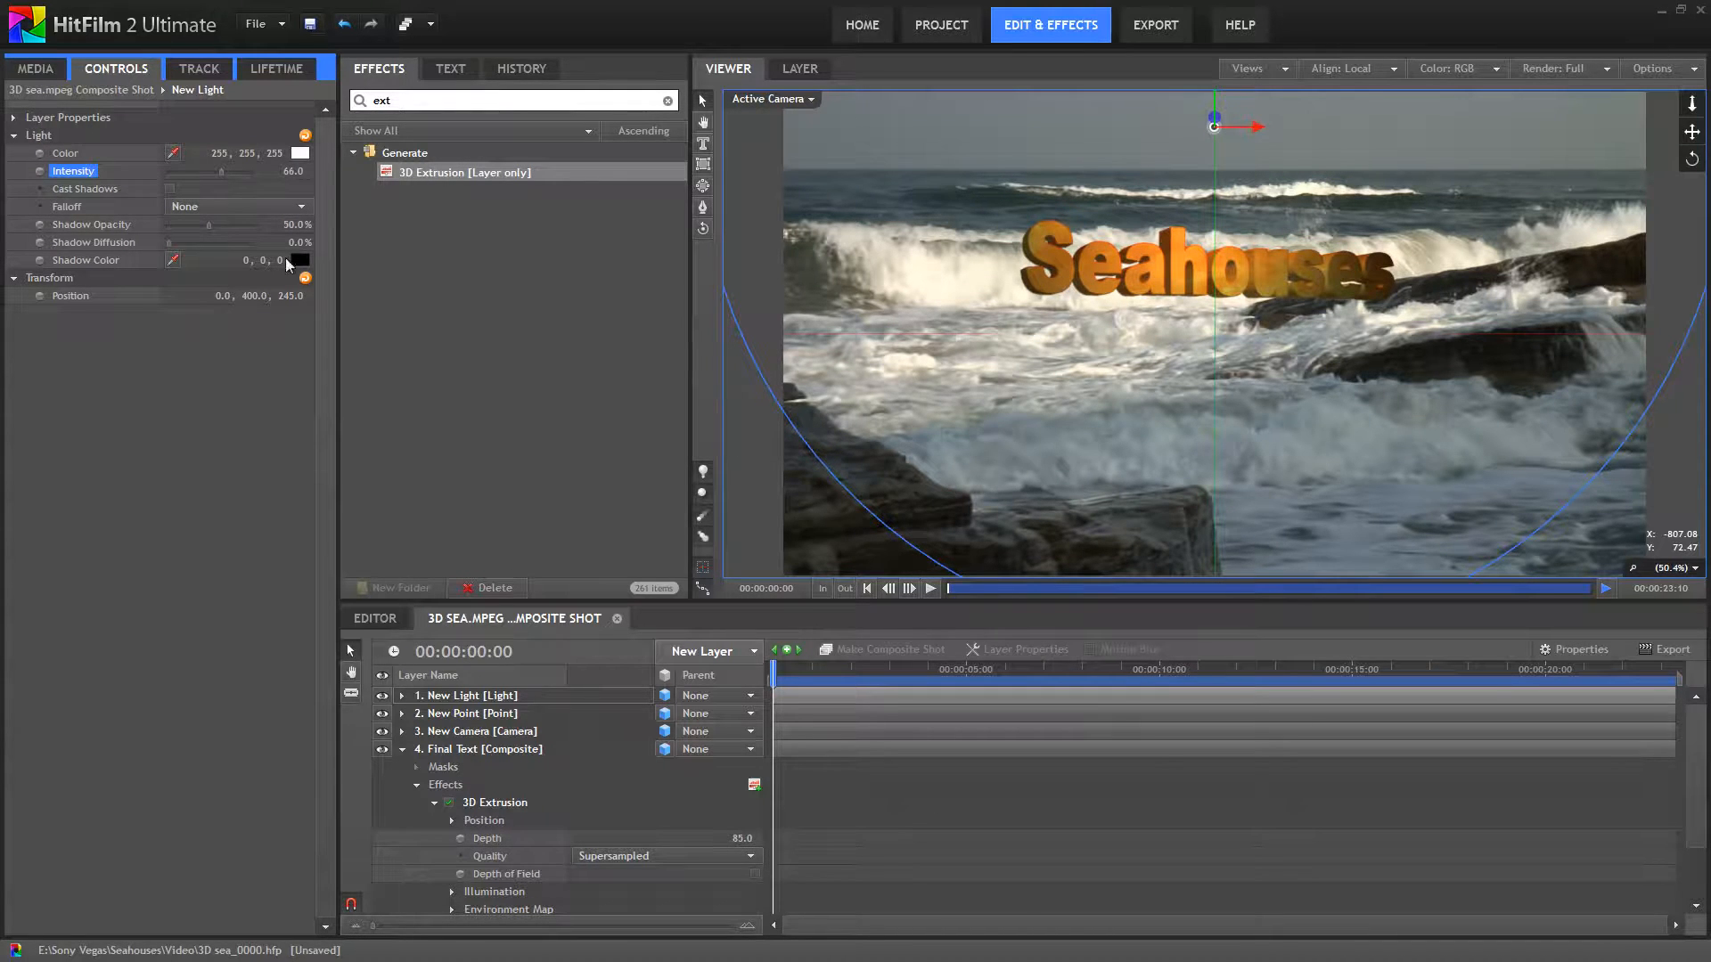
left_click_drag(296, 295, 327, 340)
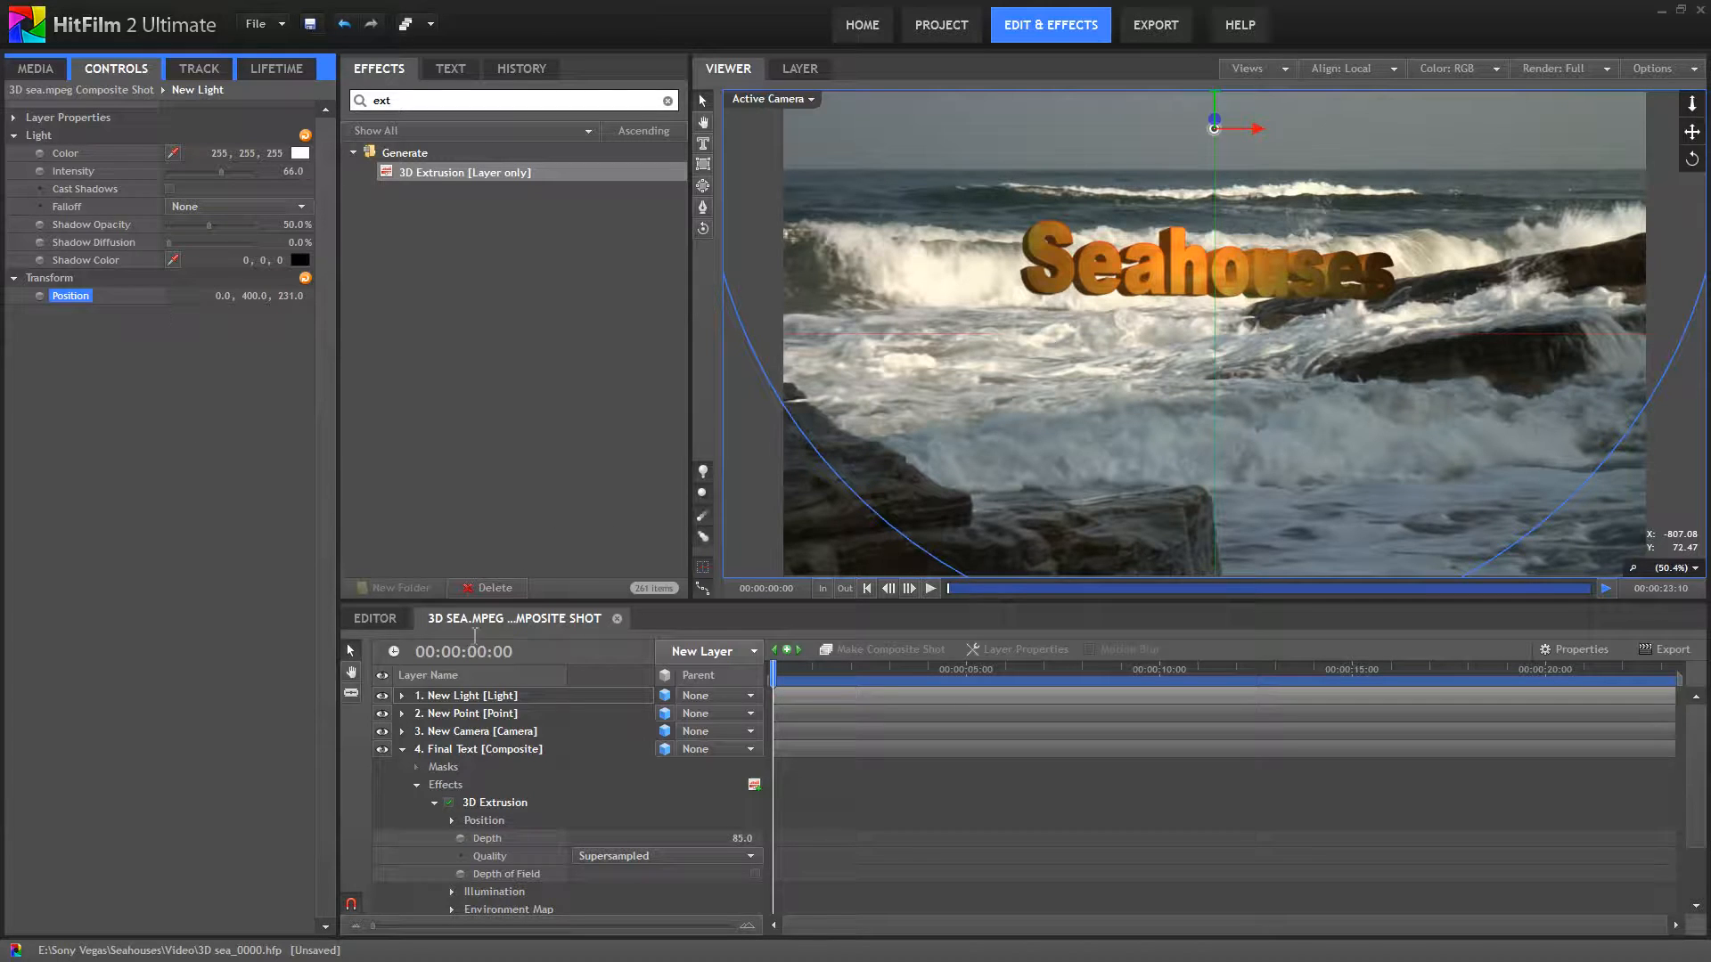
- Set the Final Text extrusion's illumination Material to Diffuse 76.0%, Specular 69.0% and Shininess 78.0%
left_click(499, 751)
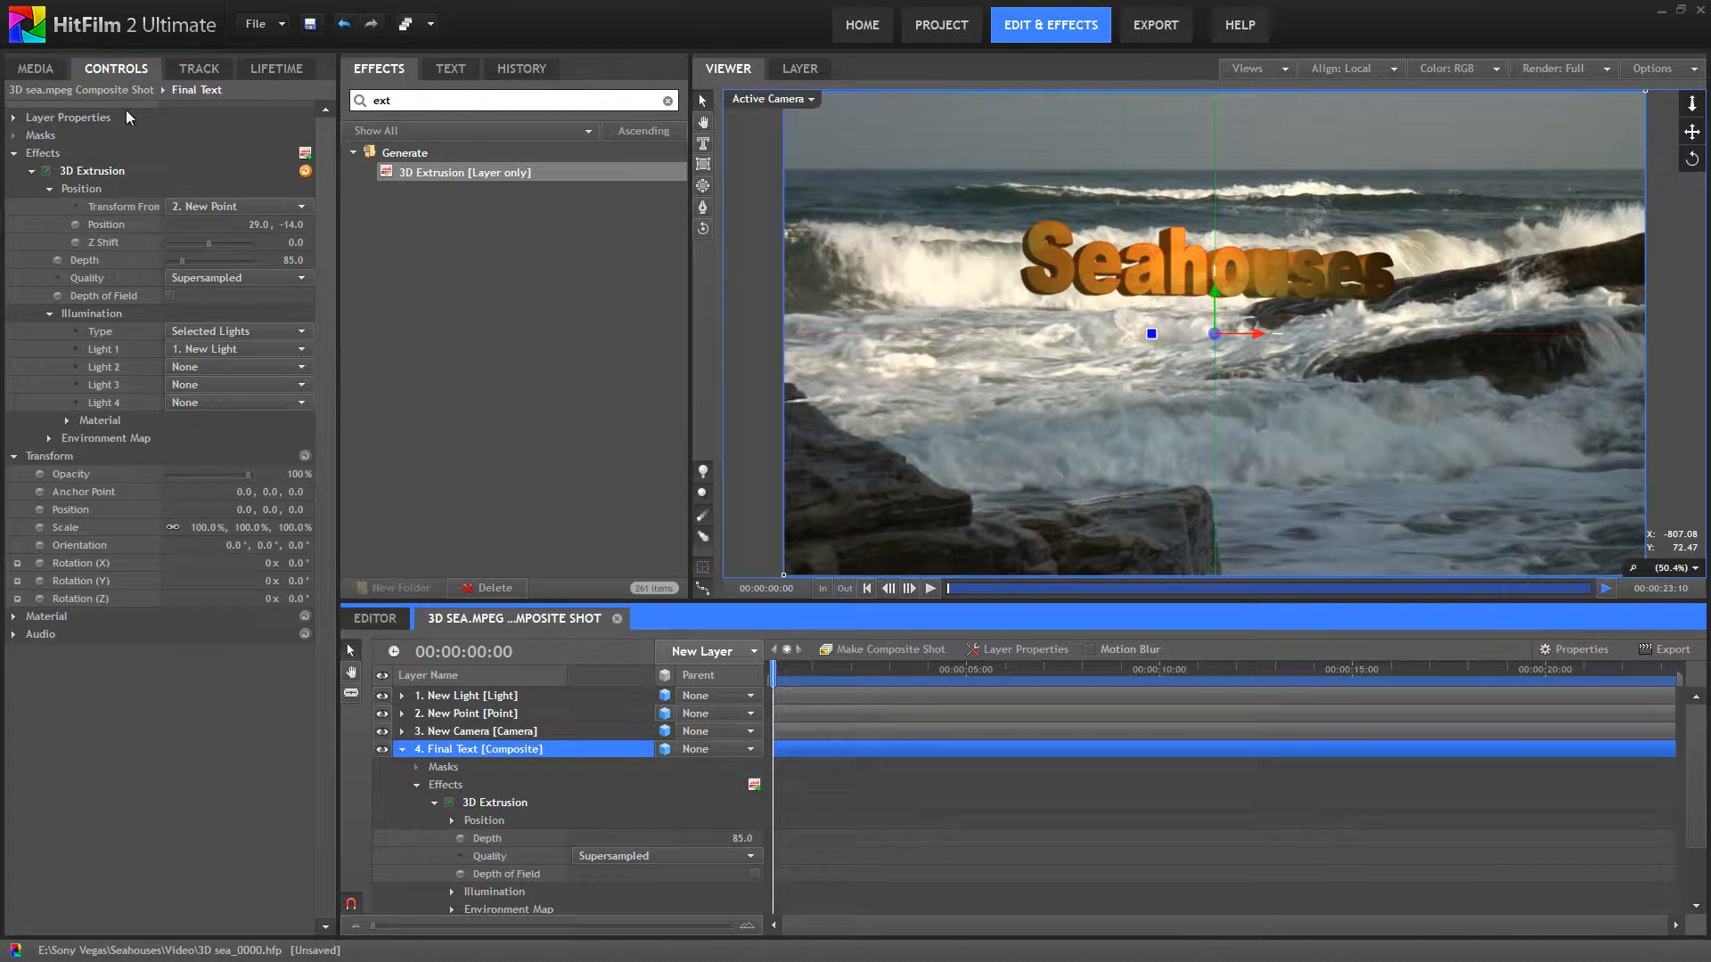
left_click(67, 421)
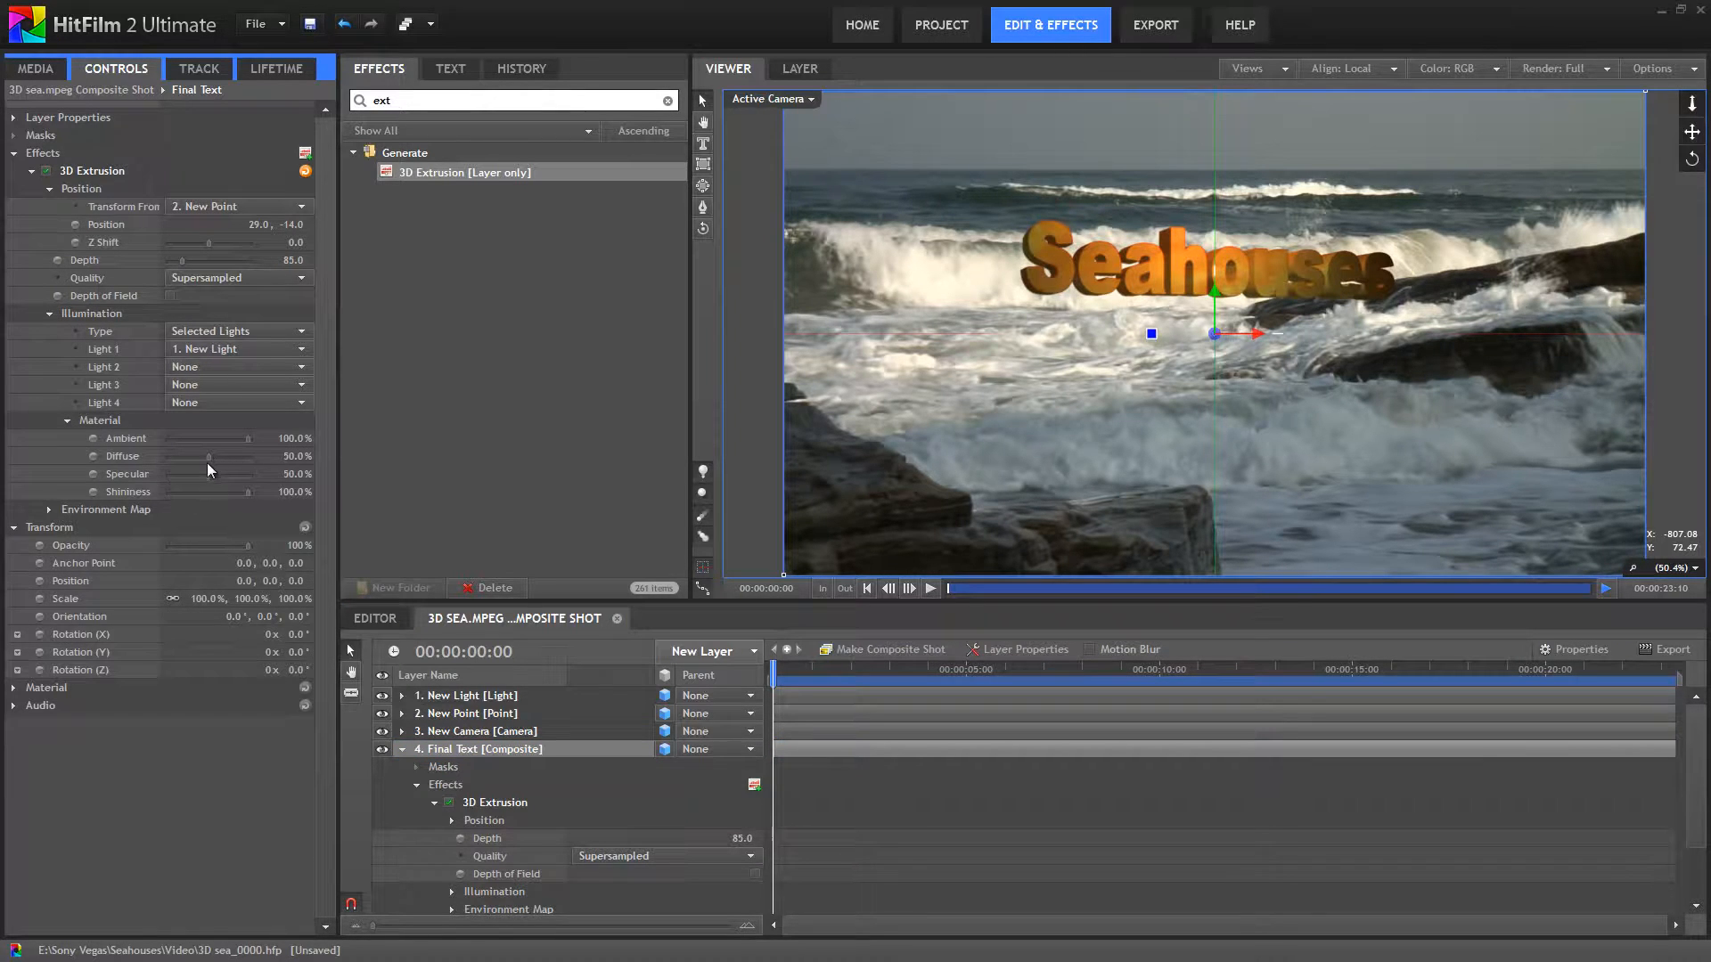
left_click_drag(207, 458, 234, 501)
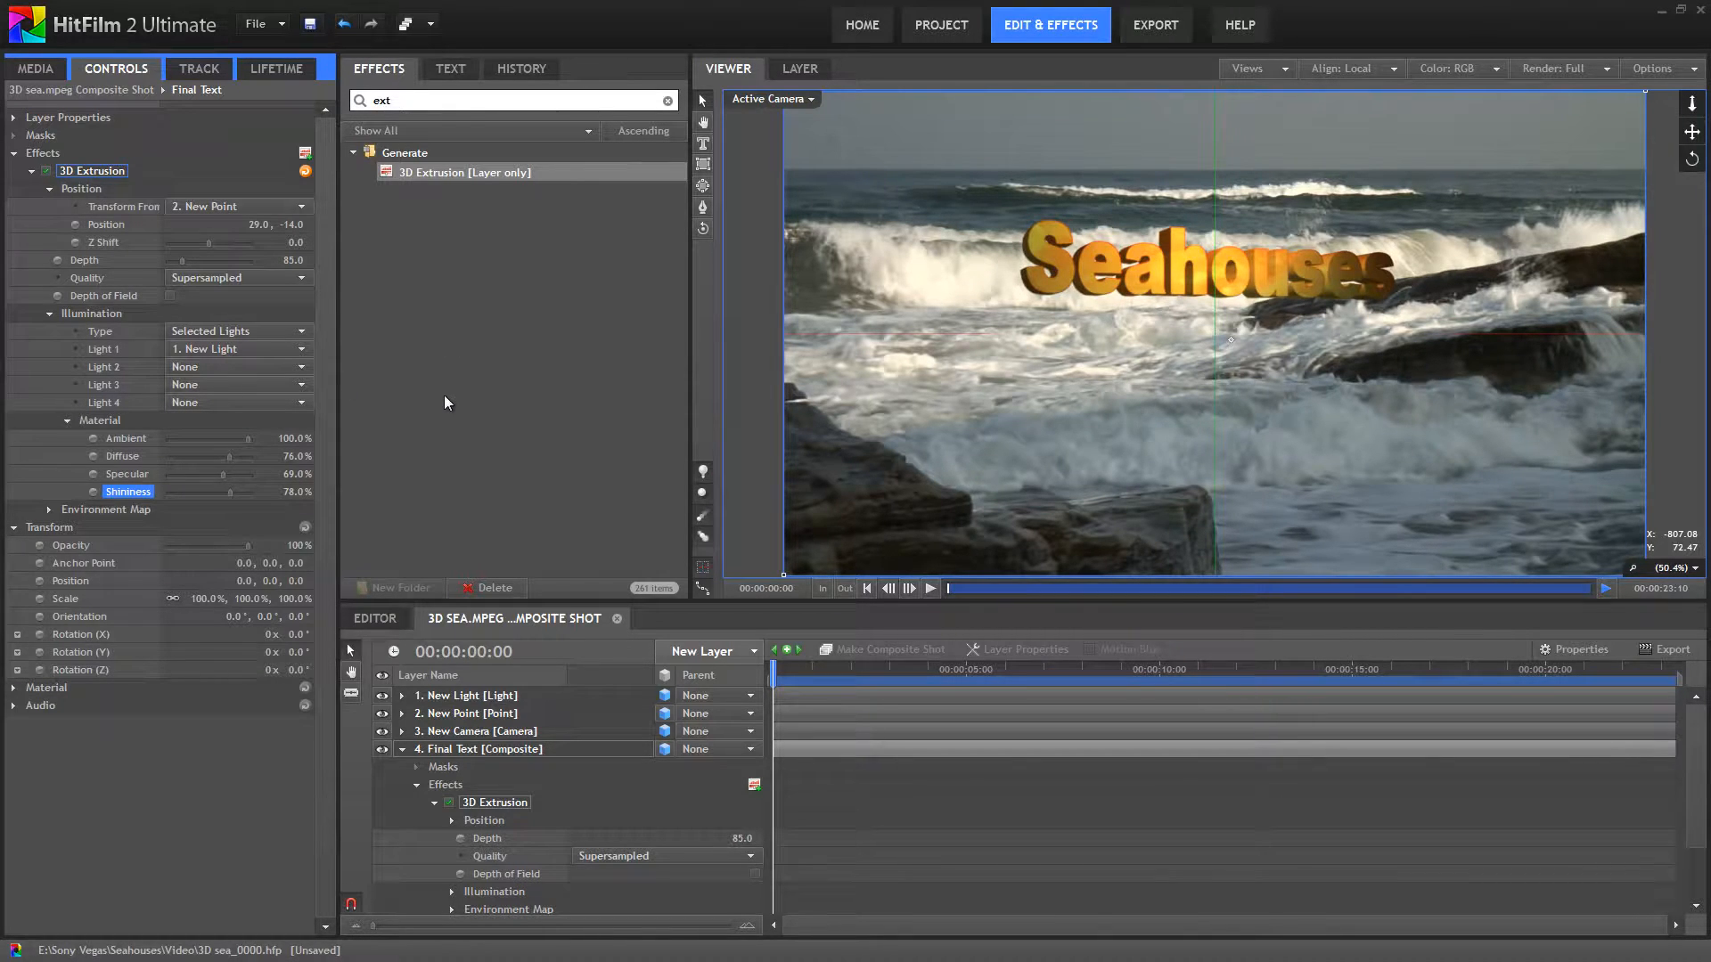
- Save the project, switch to Vegas Pro, and preview the updated title on the timeline at 00:00:46:13
left_click(310, 24)
left_click(1661, 14)
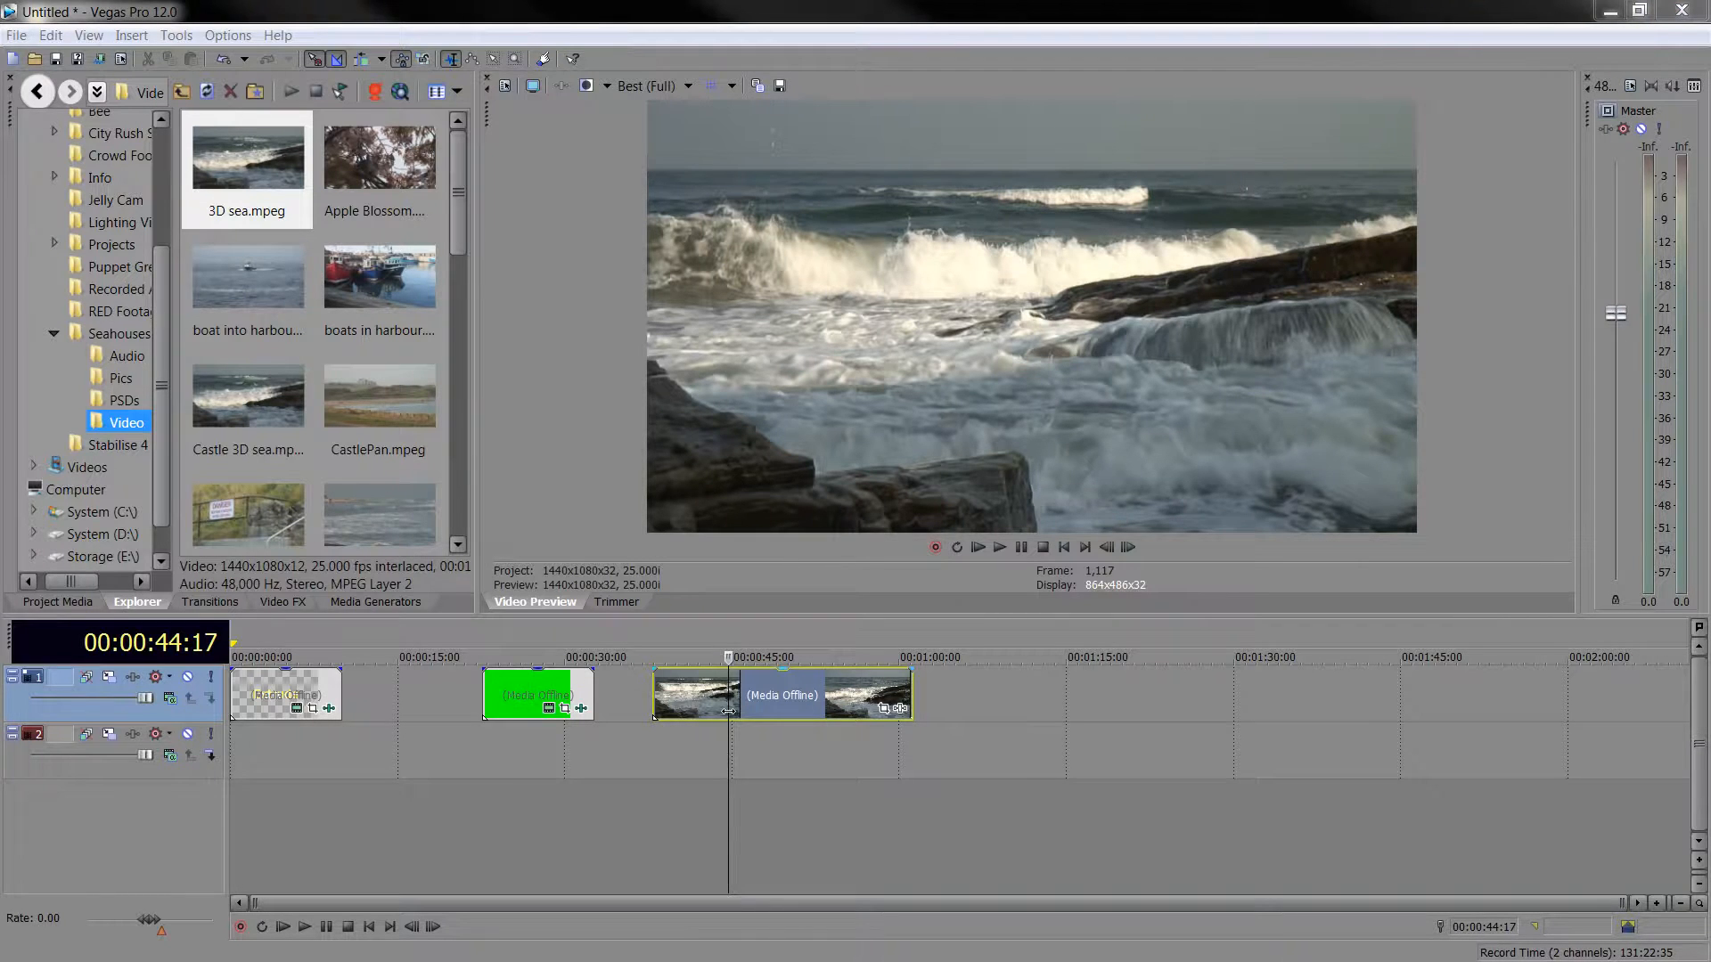
left_click(743, 777)
mouse_move(743, 777)
left_mouse_down()
mouse_move(767, 779)
mouse_move(749, 782)
left_mouse_up()
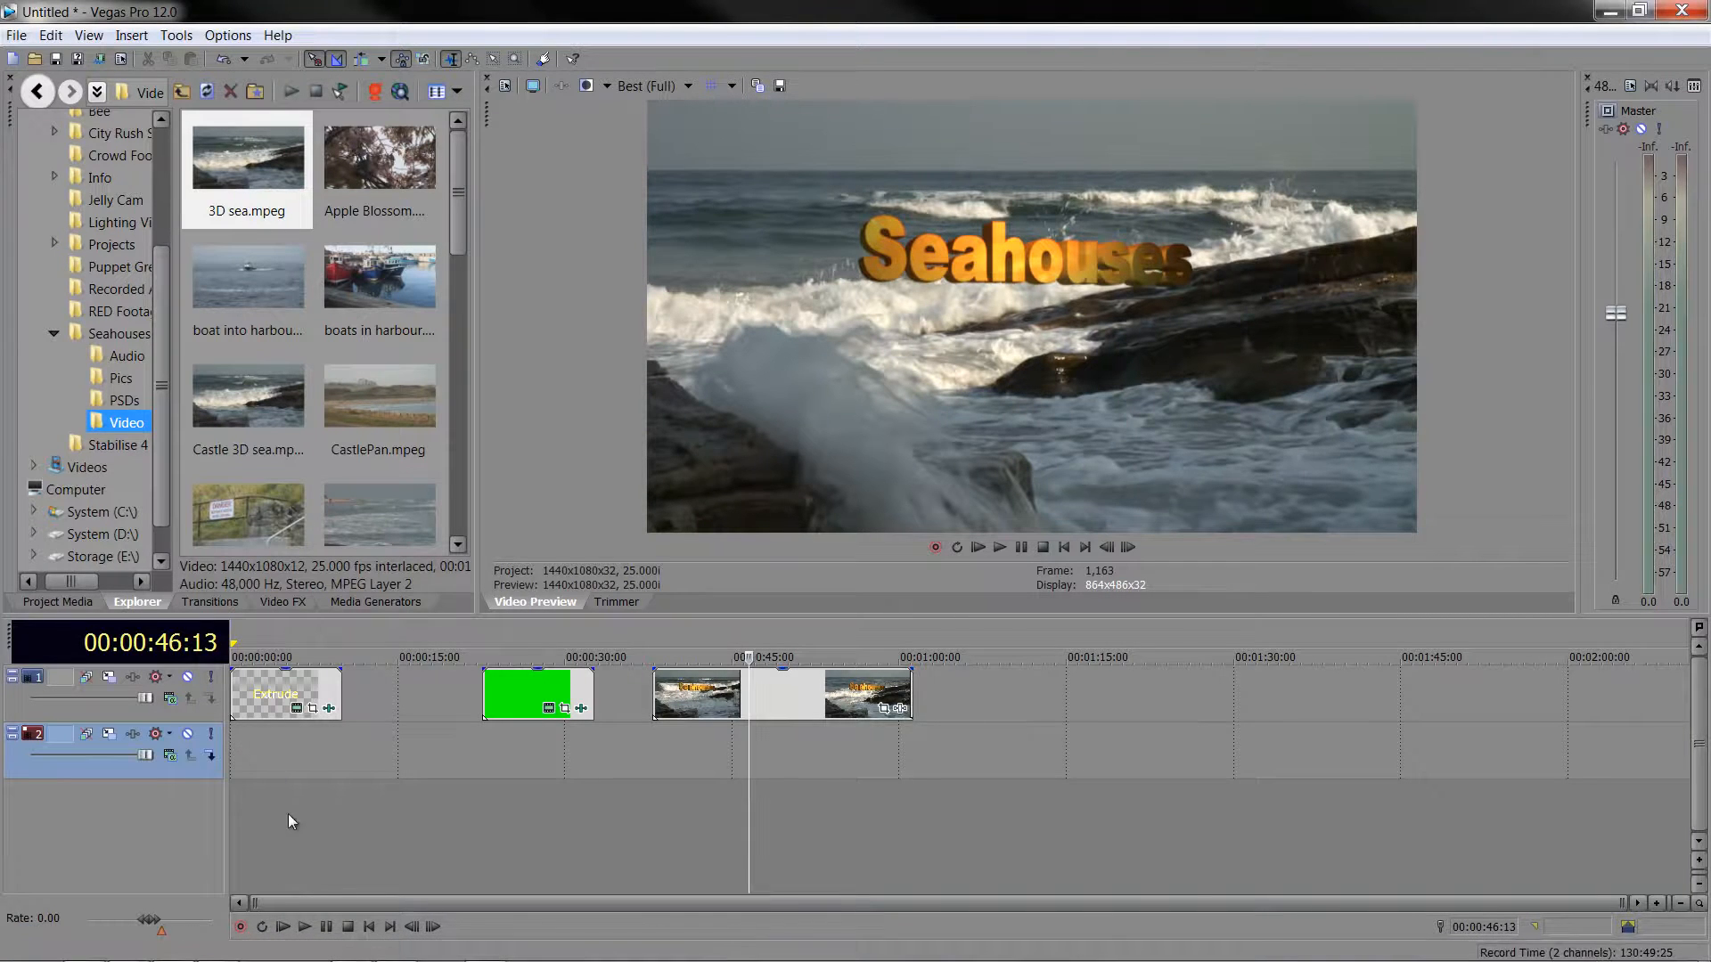
- Switch back to HitFilm and keyframe the Final Text extrusion's Z Shift from -800.0 at 00:00:00:00 to 320.0 at 00:00:05:20
left_click(230, 950)
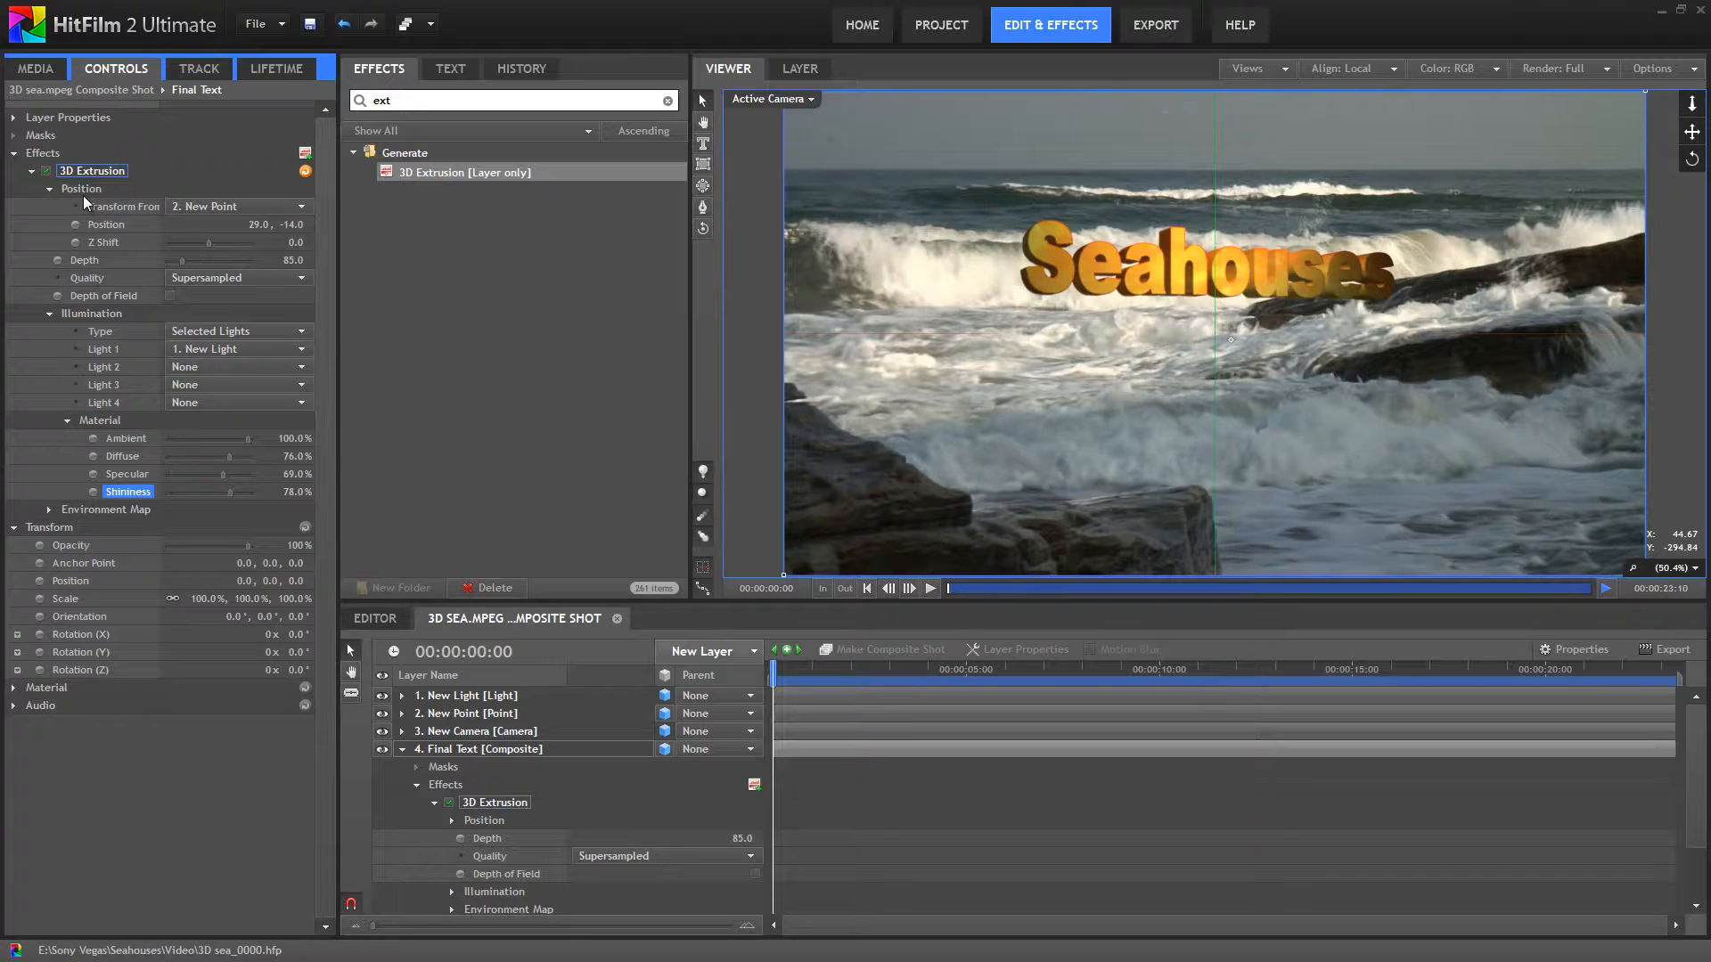
left_click(75, 242)
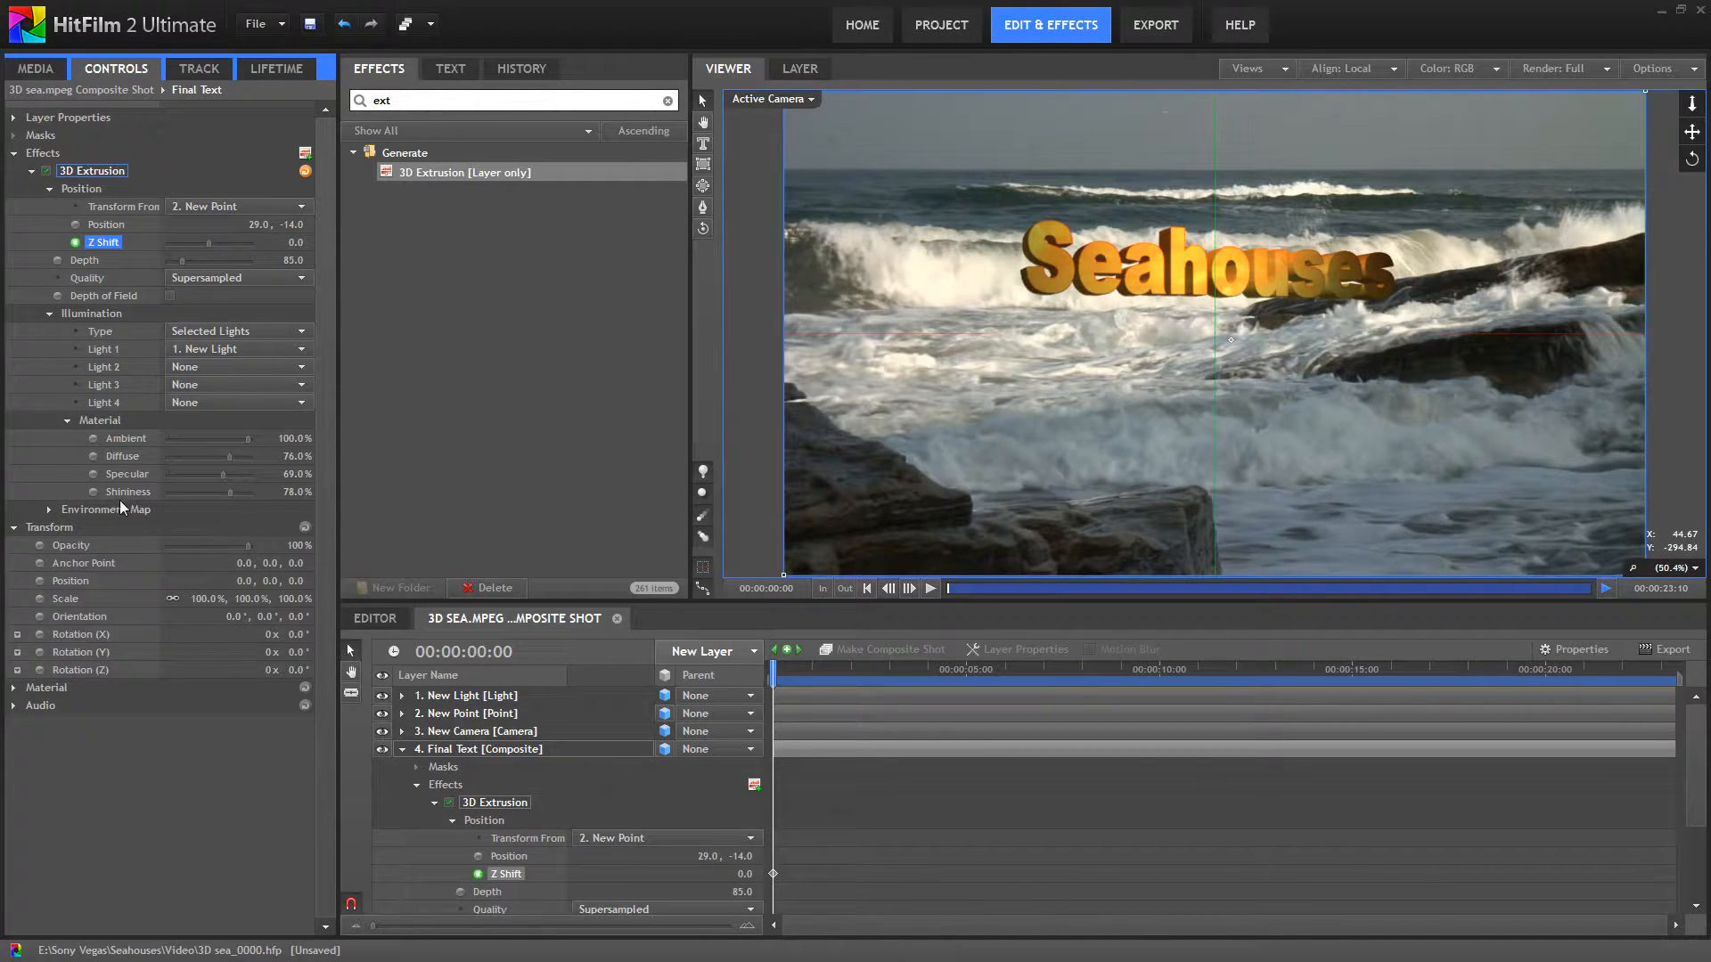
left_click_drag(208, 239, 178, 245)
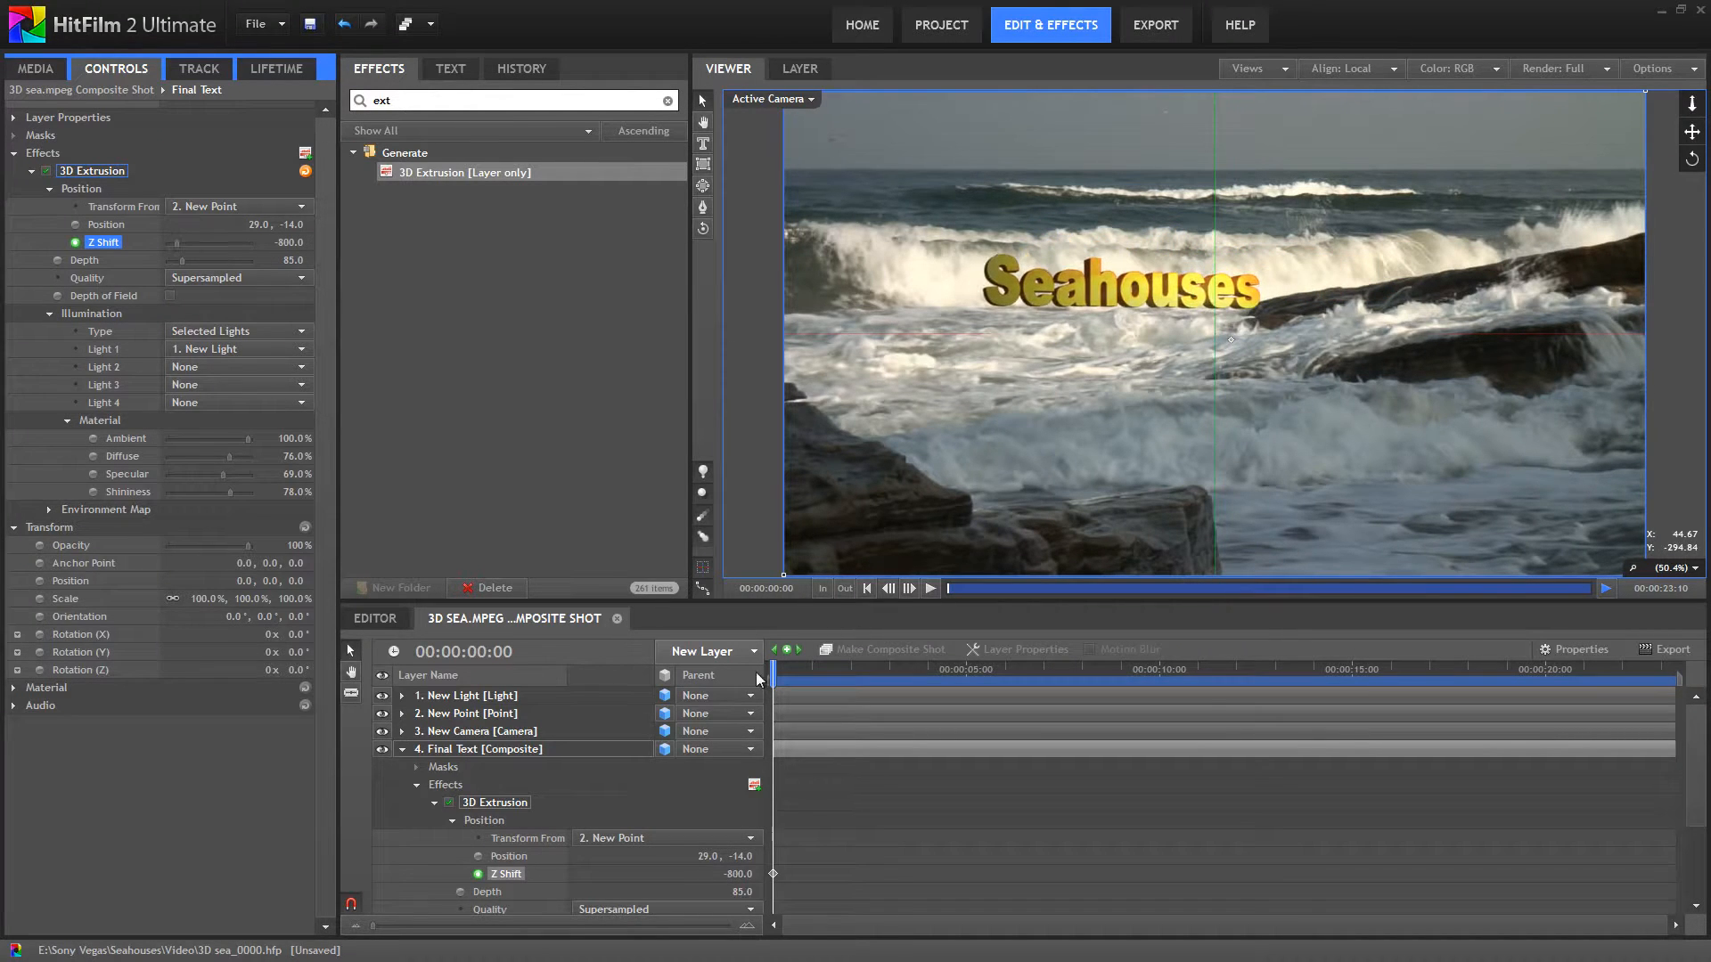
left_click_drag(773, 679, 999, 686)
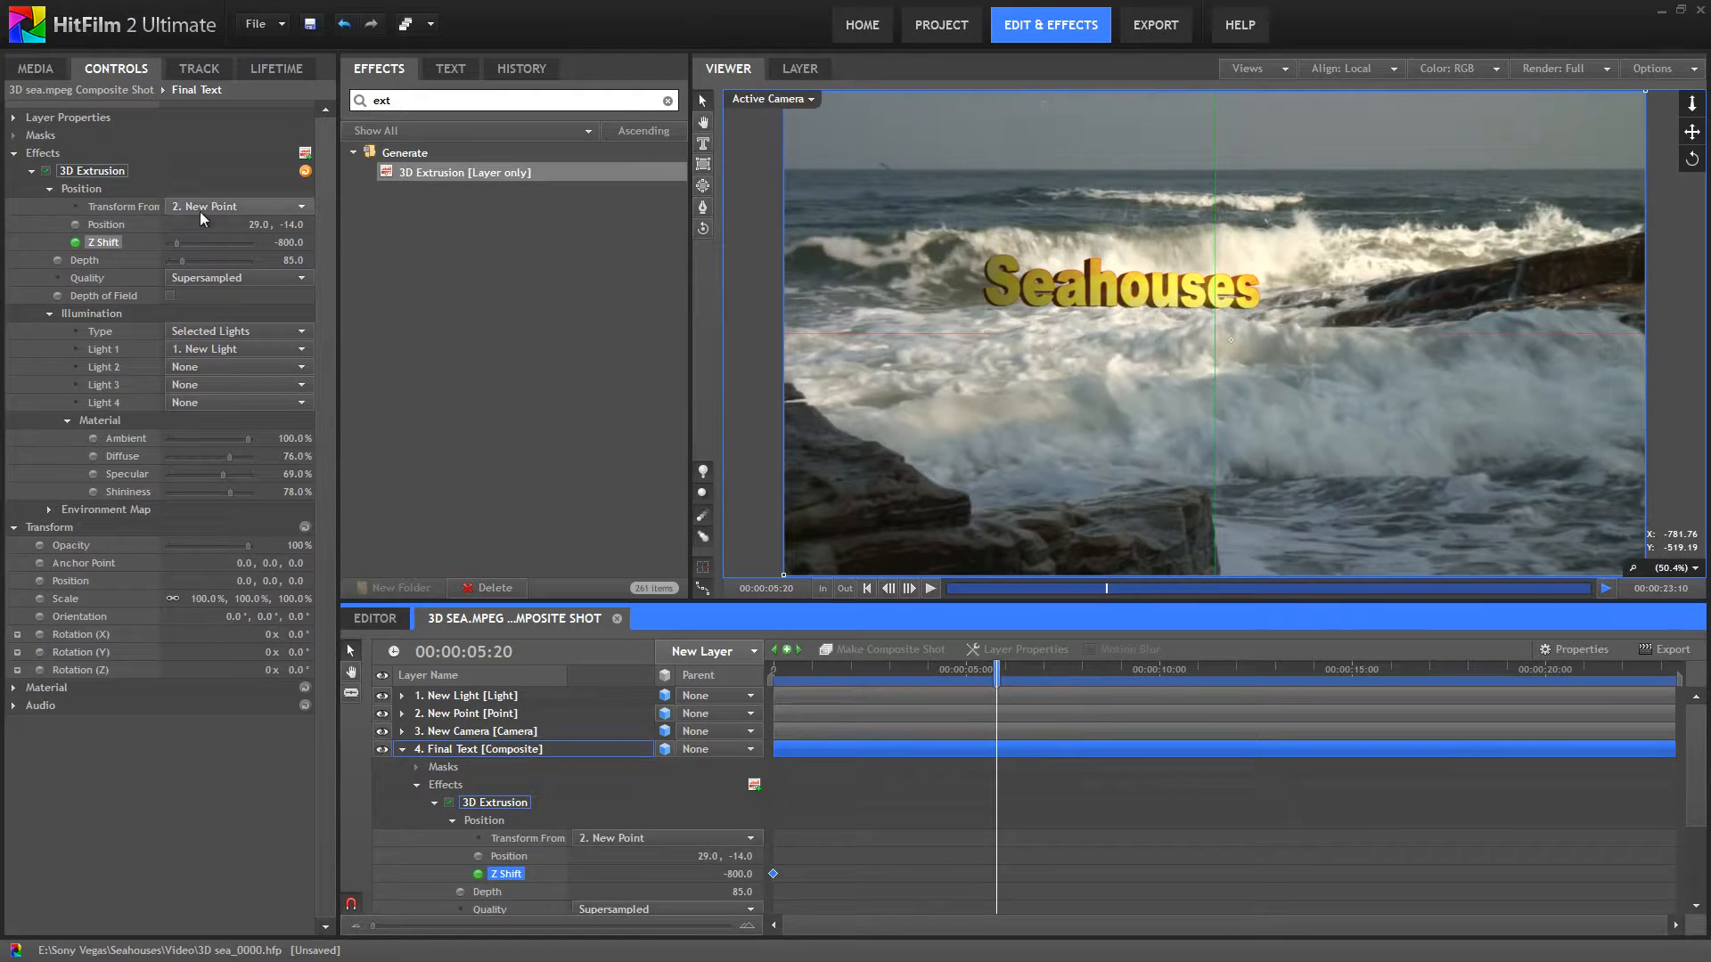
left_click(180, 242)
left_click_drag(180, 242, 222, 245)
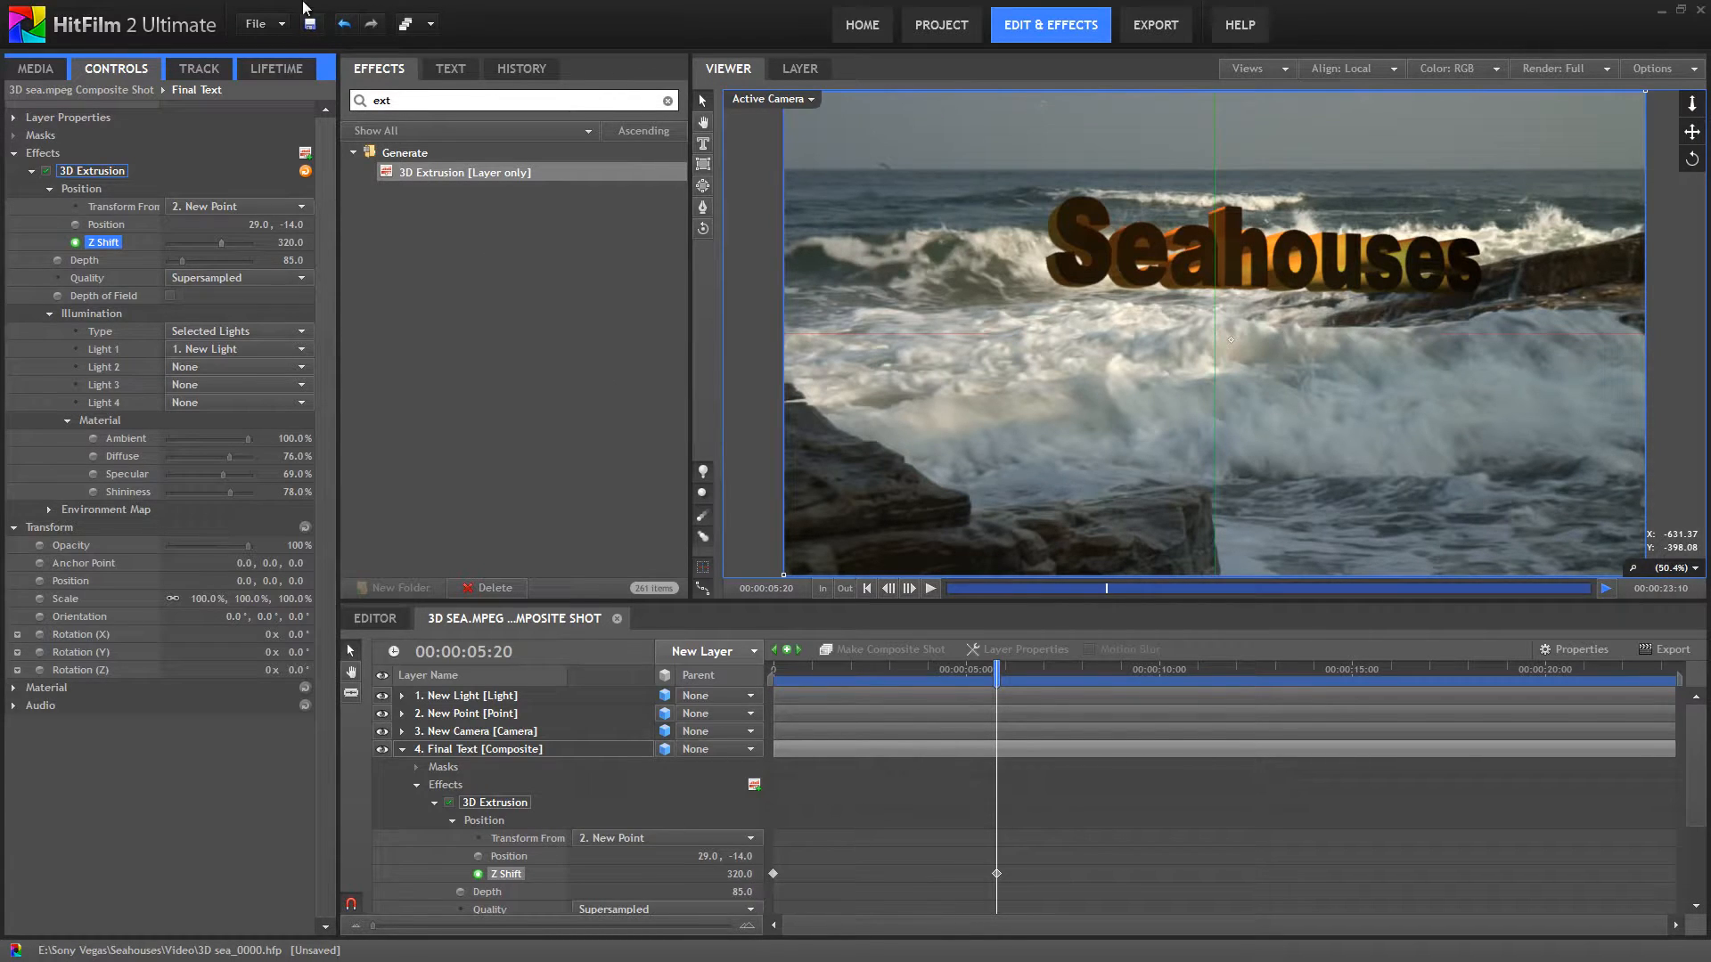
- Save the project, switch to Vegas Pro, and preview the animated title with the sea clip moved +4:14 along the timeline
left_click(310, 26)
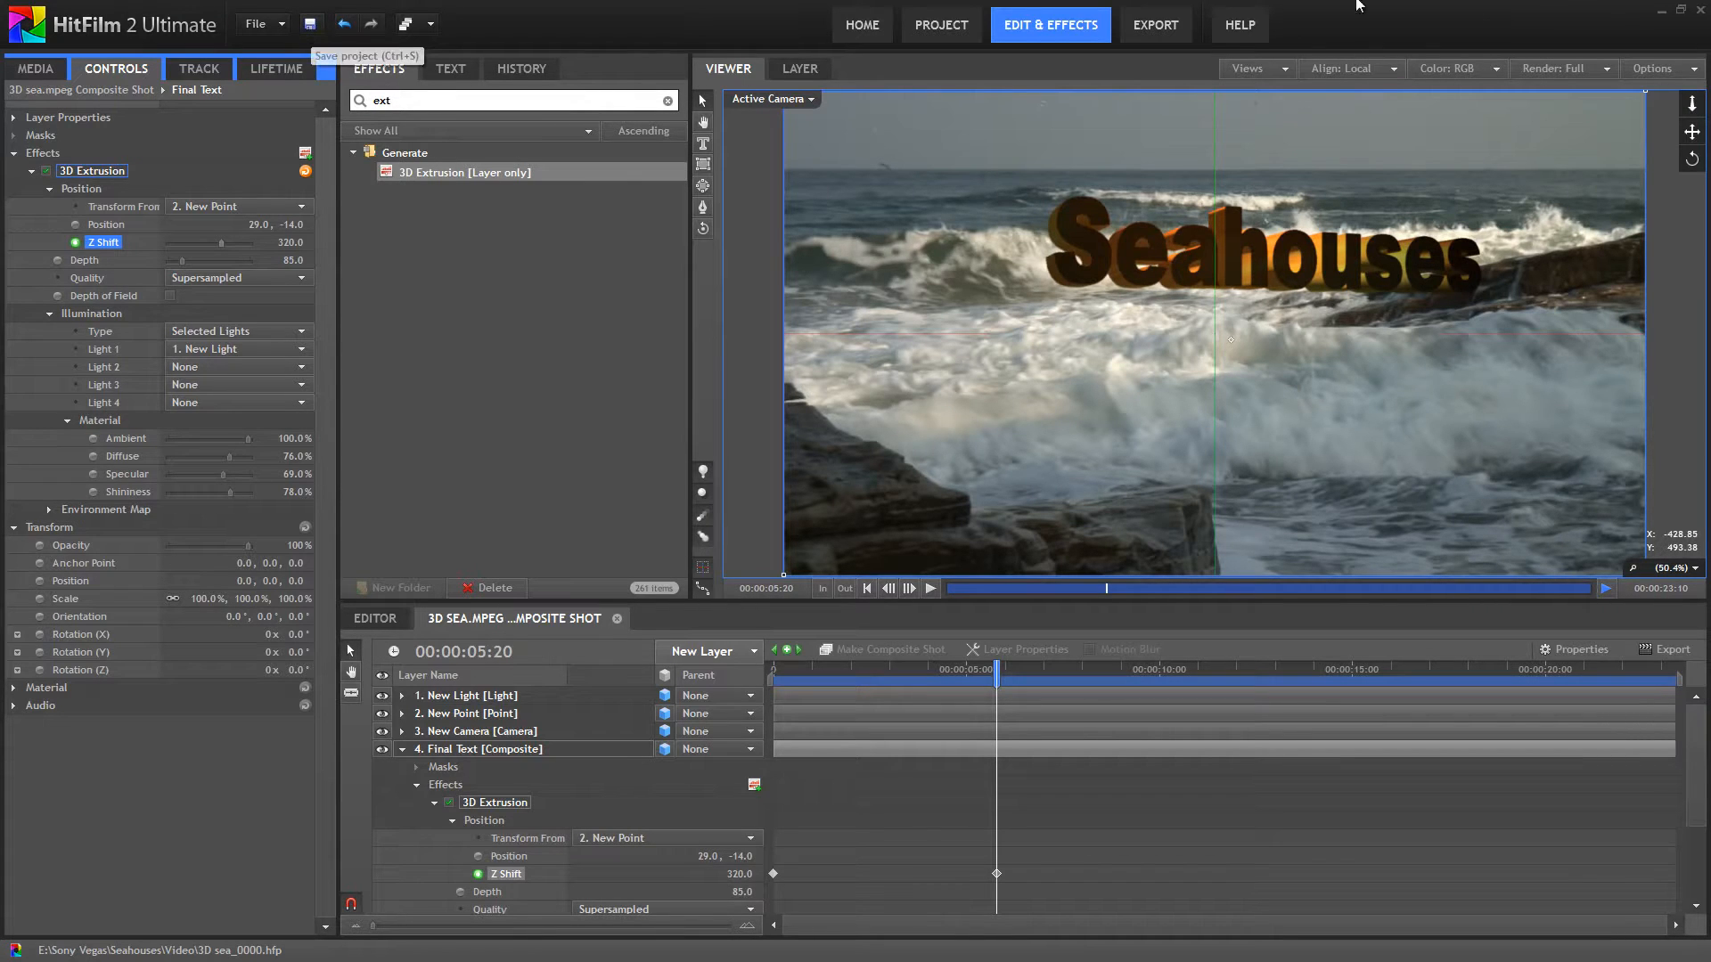
left_click(1661, 22)
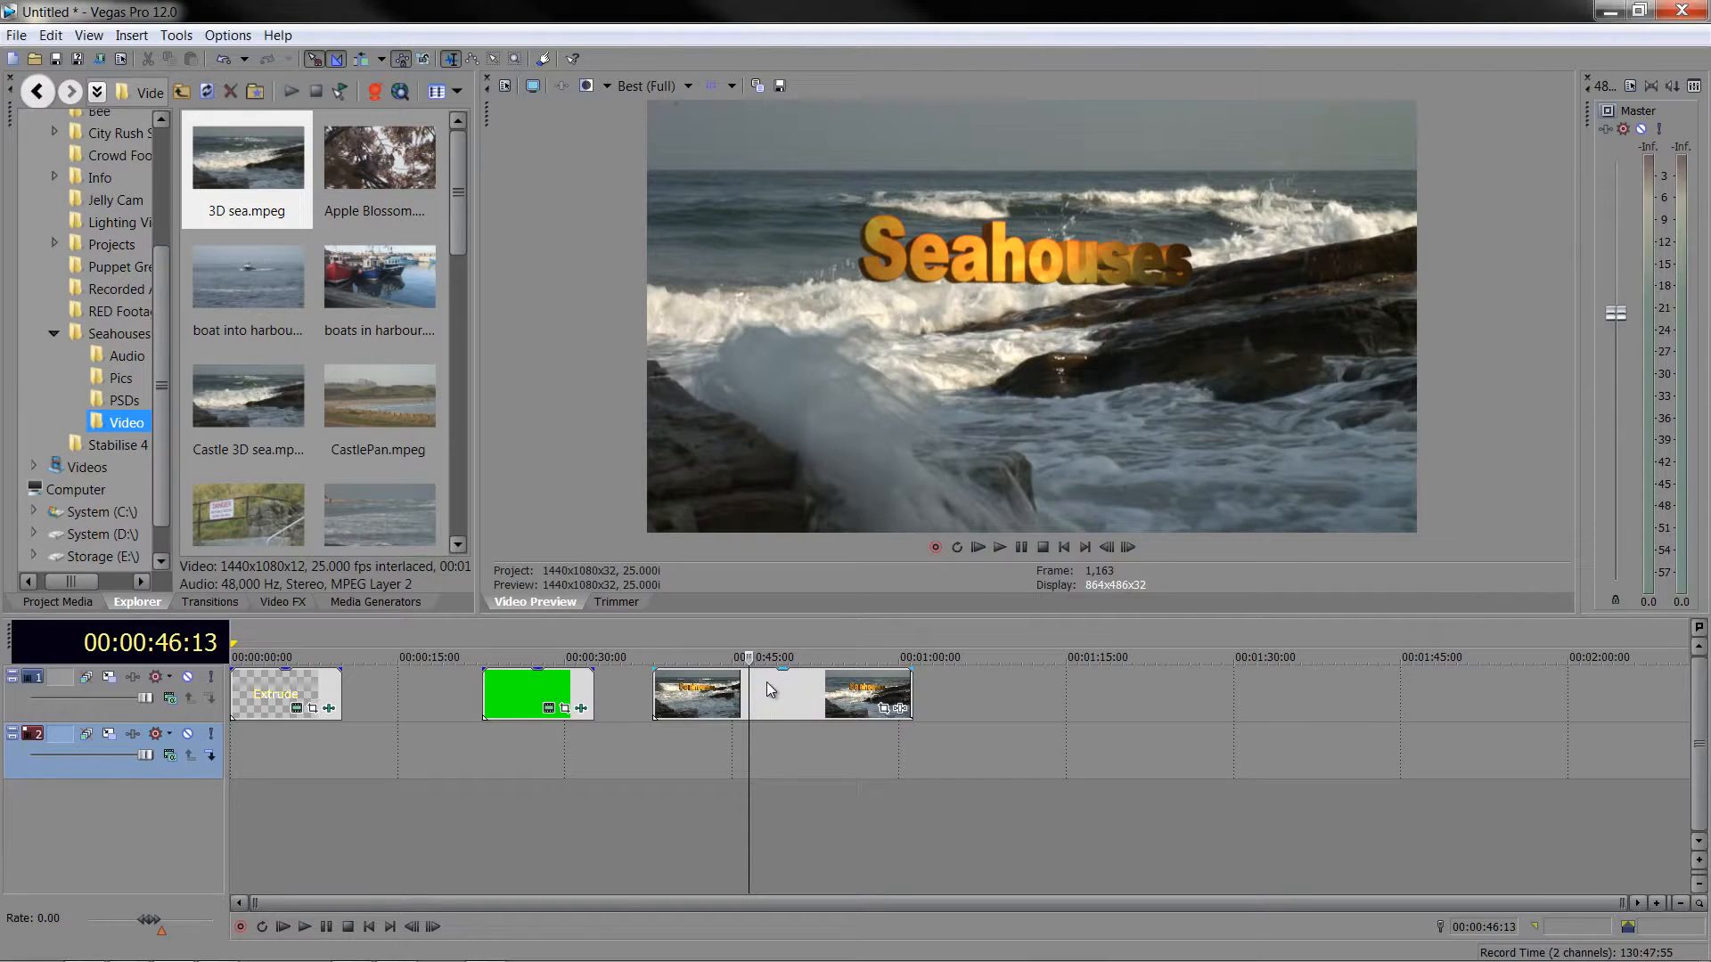
left_click_drag(752, 675, 758, 753)
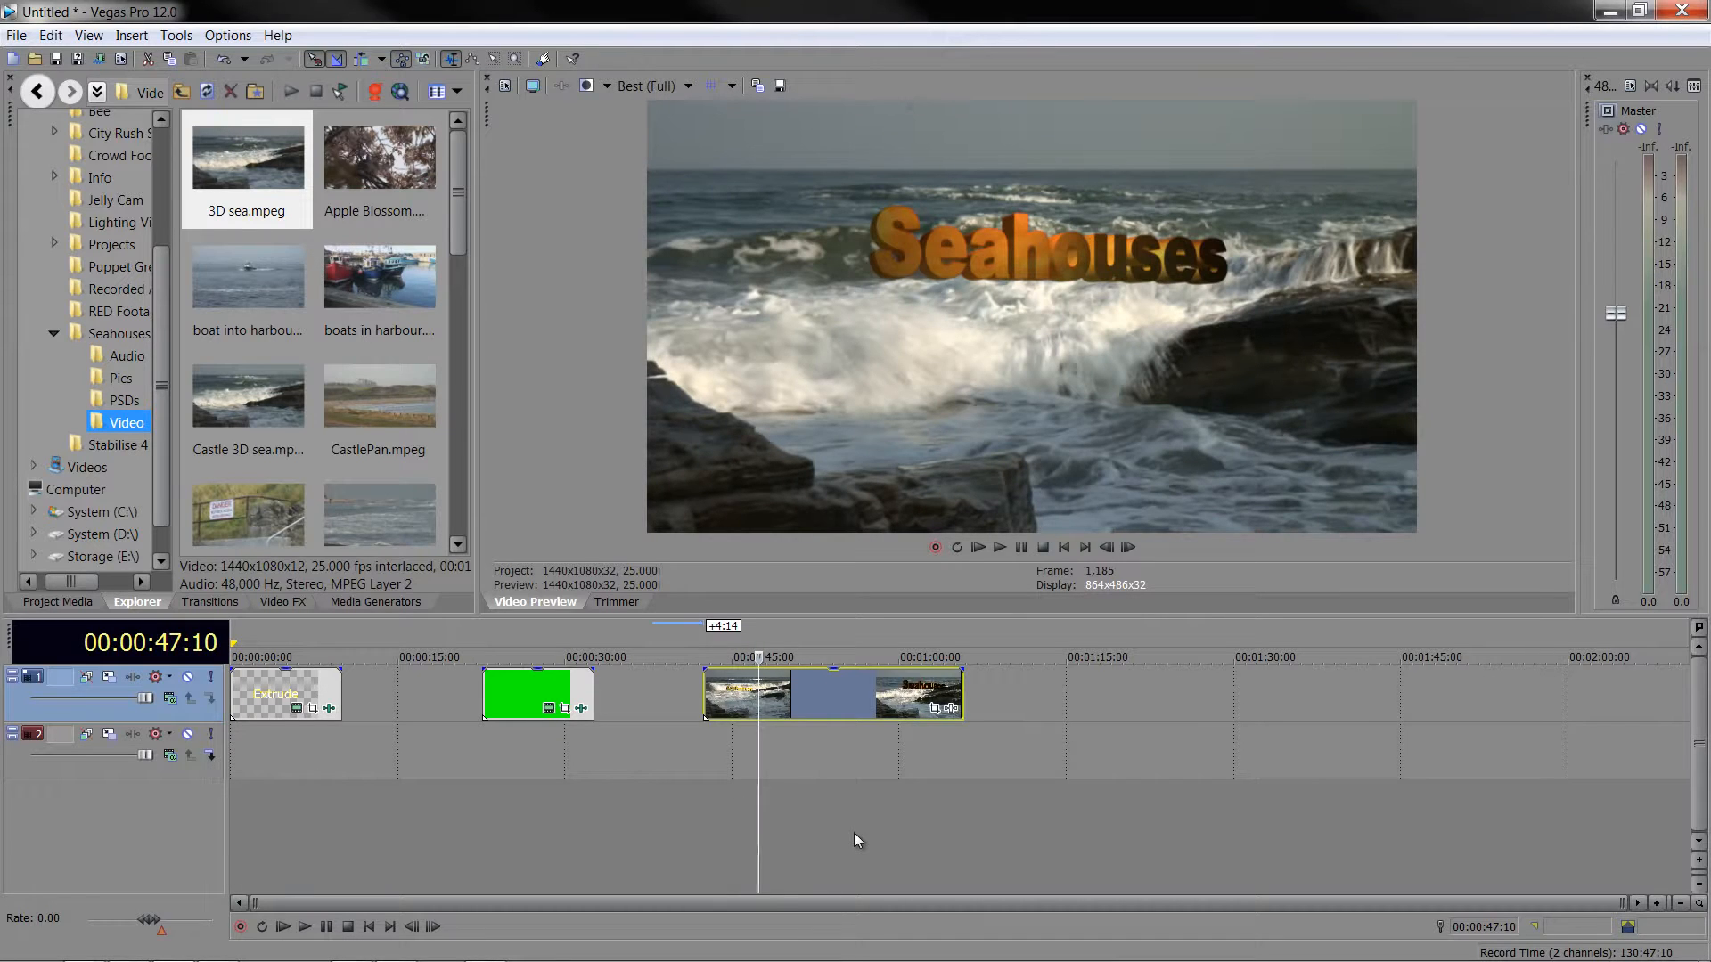